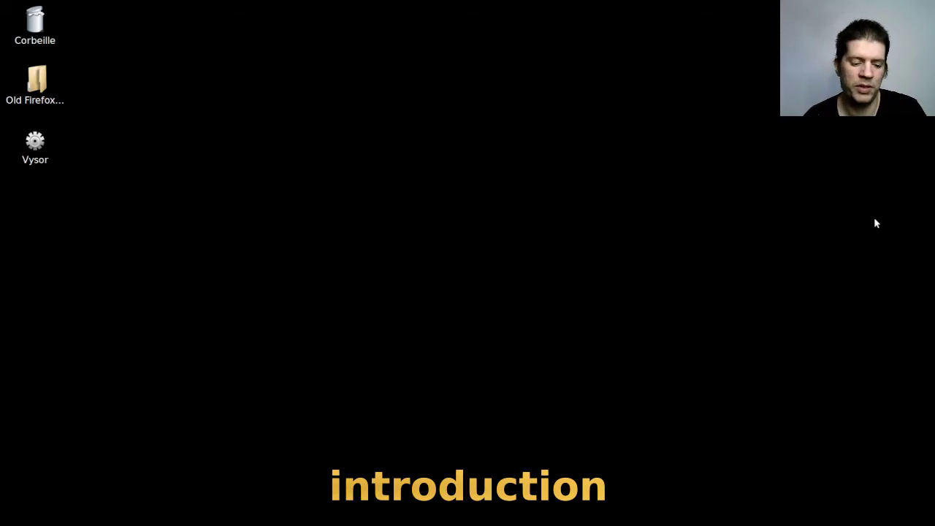
Step: Compare the Straczynski letters preview with the truck badge photo, then return to the blank Inkscape document
{"action": "key", "text": "alt+Tab"}
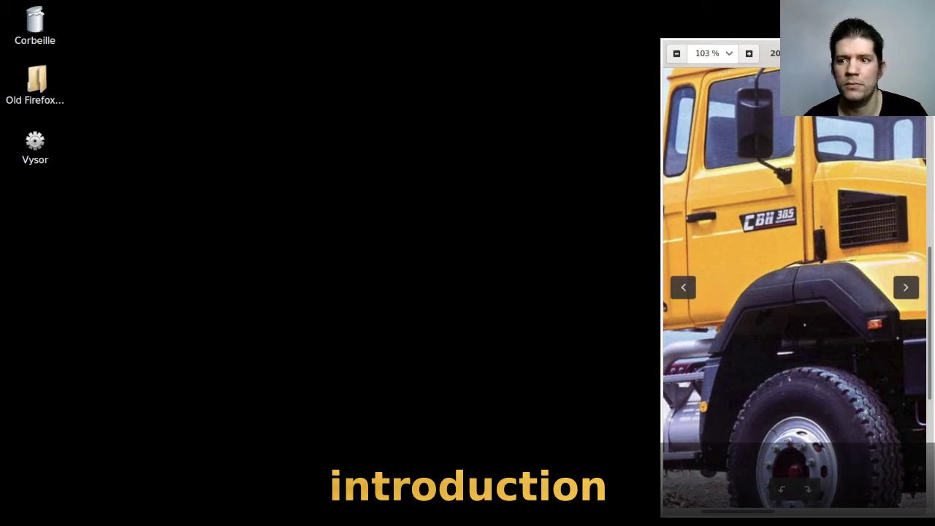
{"action": "key", "text": "alt+F4"}
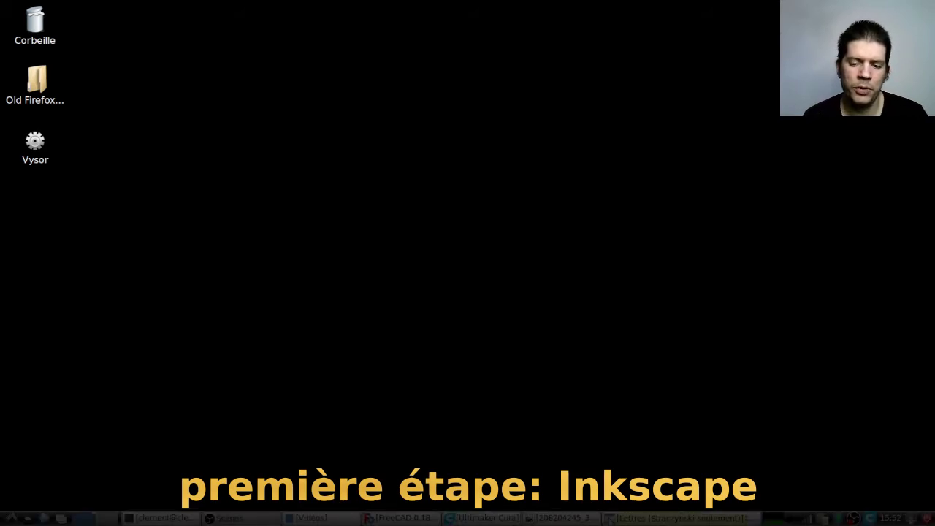
{"action": "left_click", "coordinate": [680, 518]}
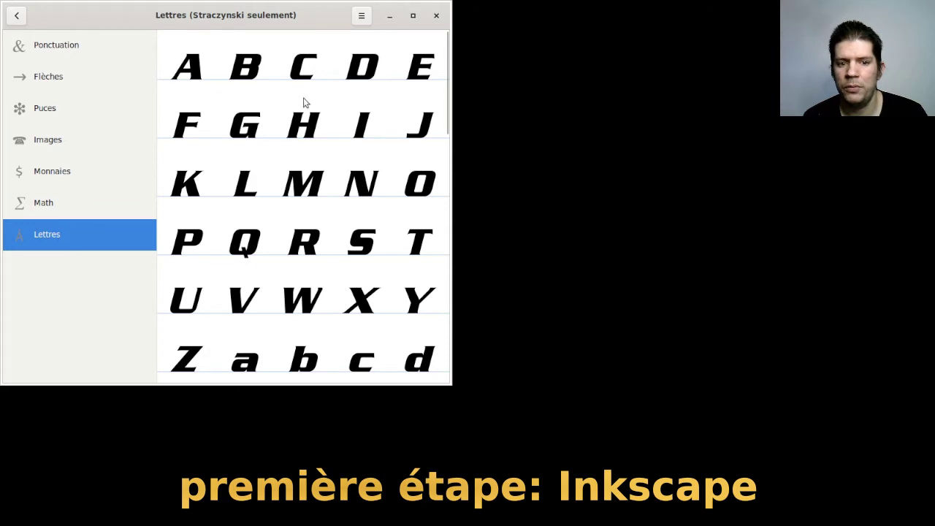
{"action": "left_click", "coordinate": [389, 15]}
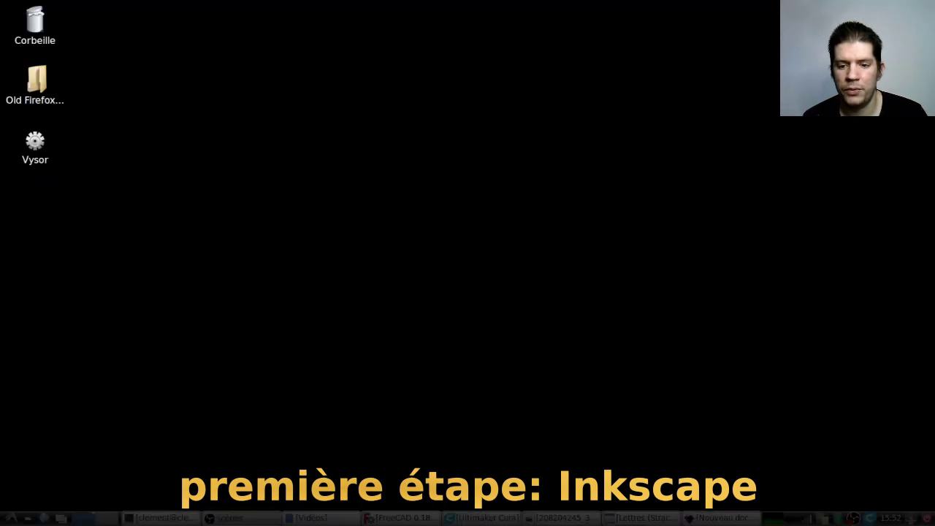
{"action": "left_click", "coordinate": [719, 517]}
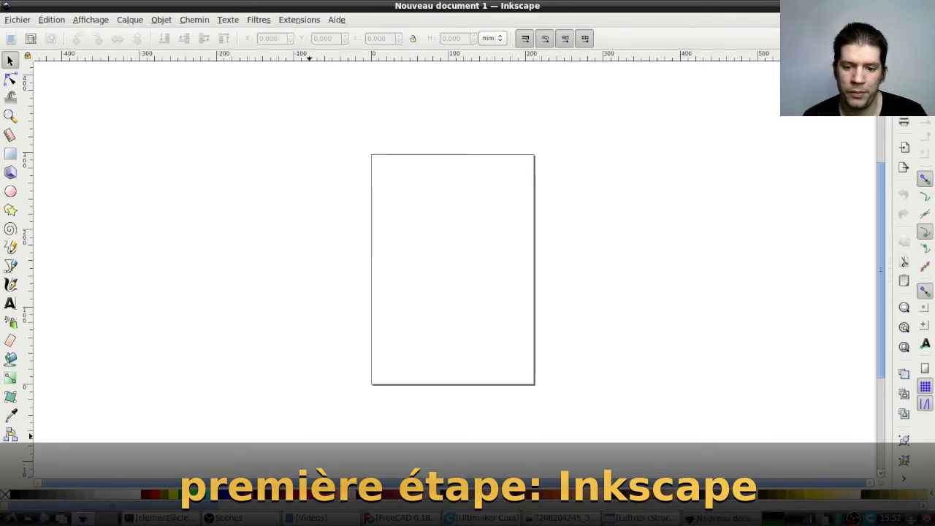
{"action": "left_click", "coordinate": [577, 517]}
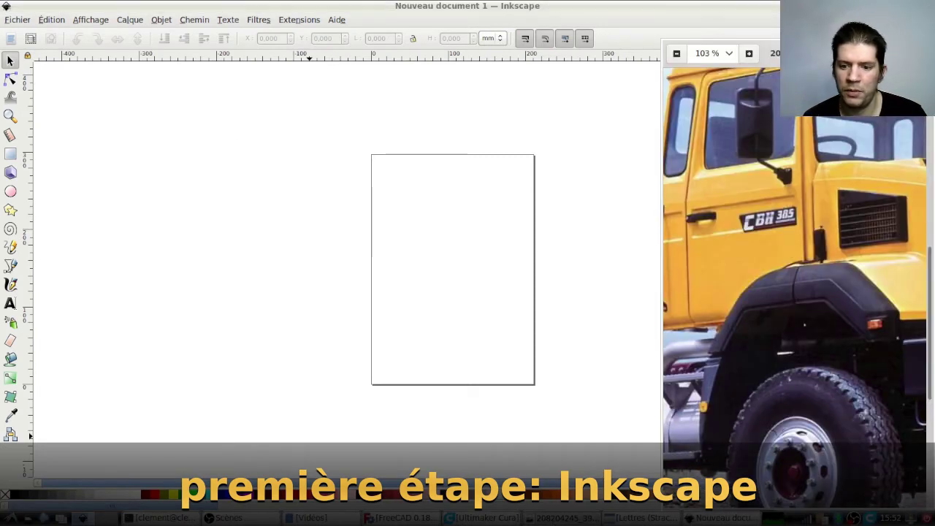
{"action": "left_click", "coordinate": [635, 517]}
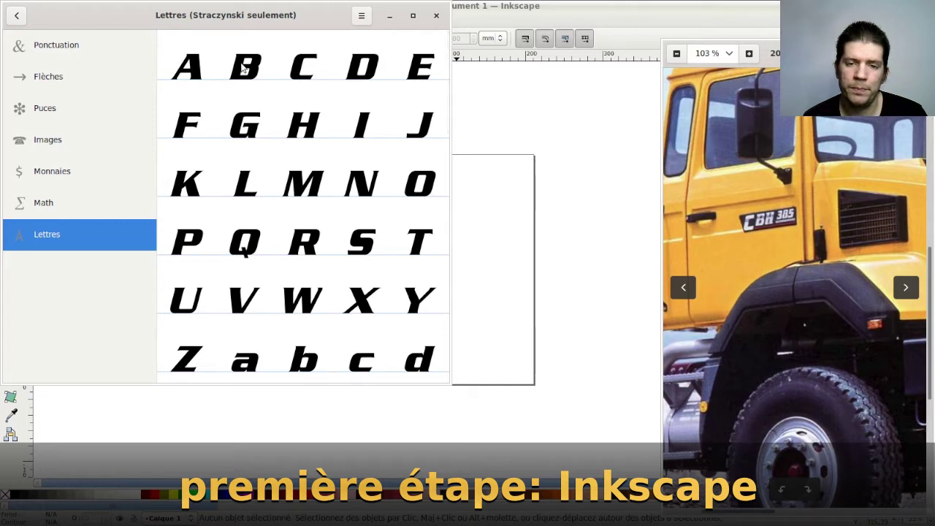
{"action": "left_click", "coordinate": [388, 16]}
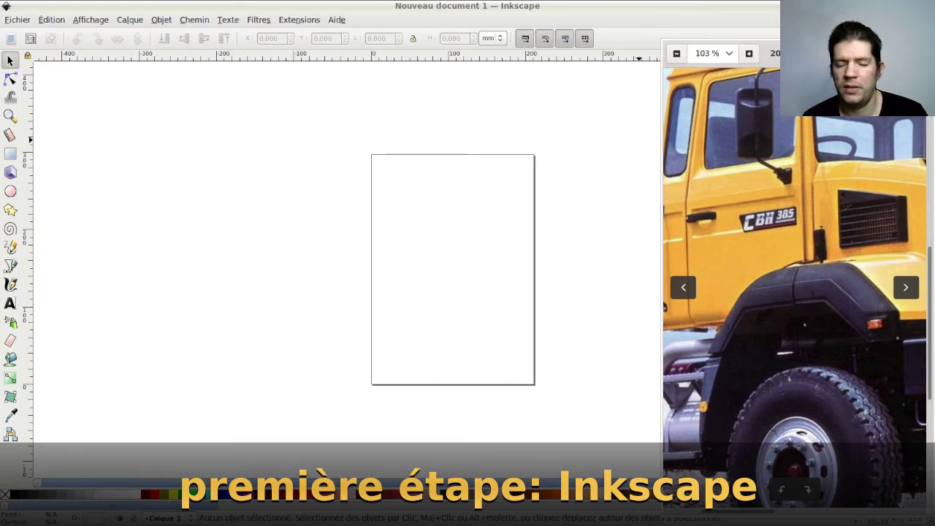
{"action": "left_click", "coordinate": [612, 171]}
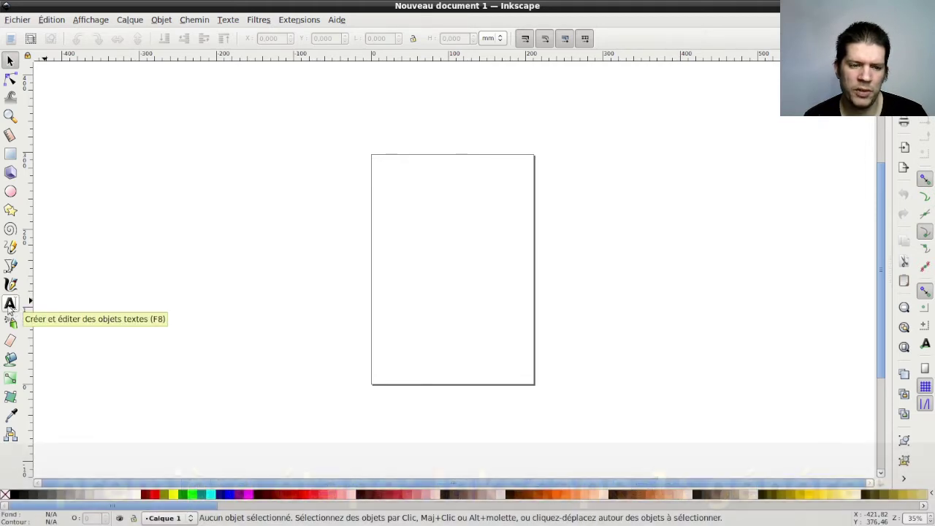
Step: Choose the Text tool and set the font family to Straczynski
{"action": "left_click", "coordinate": [10, 305]}
{"action": "left_click", "coordinate": [84, 41]}
{"action": "triple_click", "coordinate": [84, 40]}
{"action": "type", "text": "STR"}
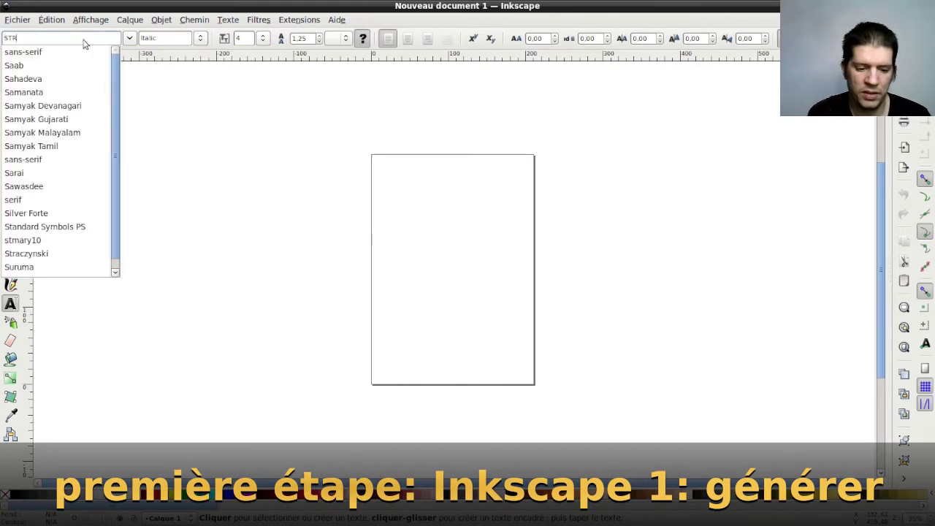
{"action": "key", "text": "Down"}
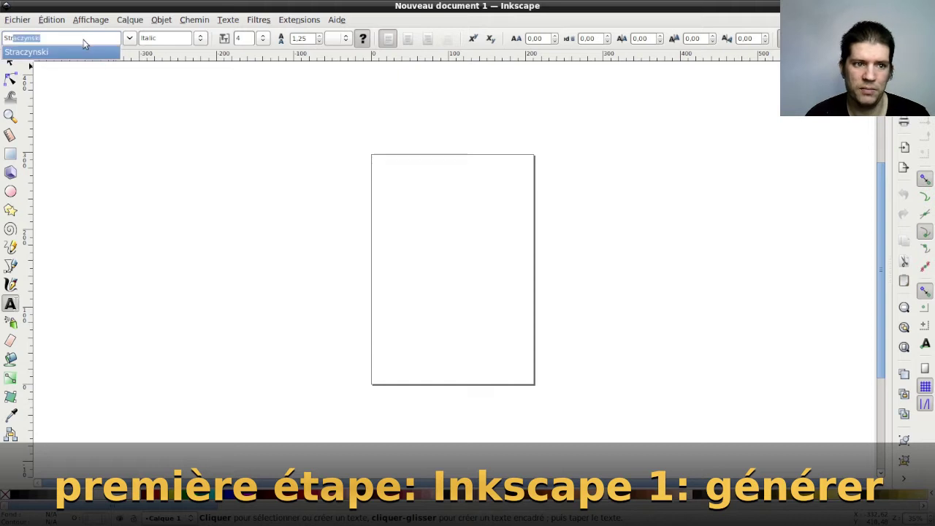
{"action": "key", "text": "Return"}
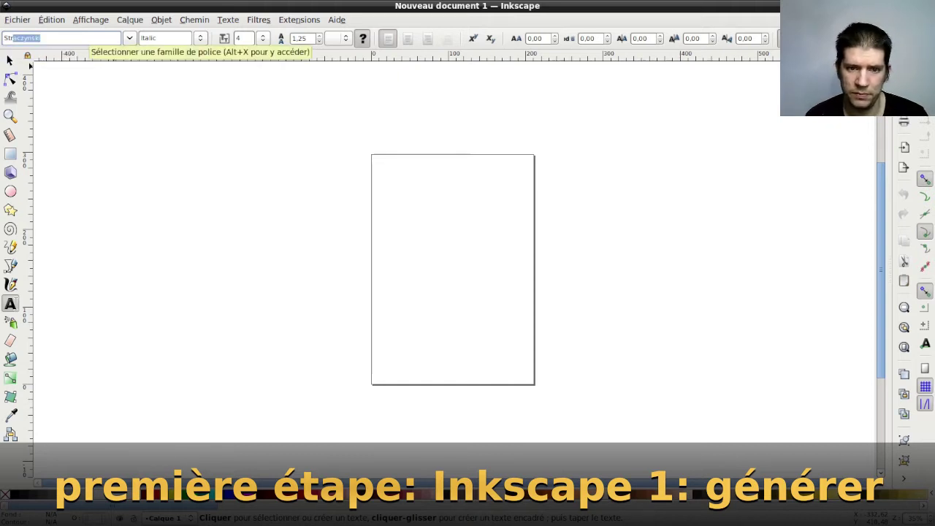
Step: Type 'C' in the page's upper part and 'BH' as a separate text below it
{"action": "left_click", "coordinate": [414, 217]}
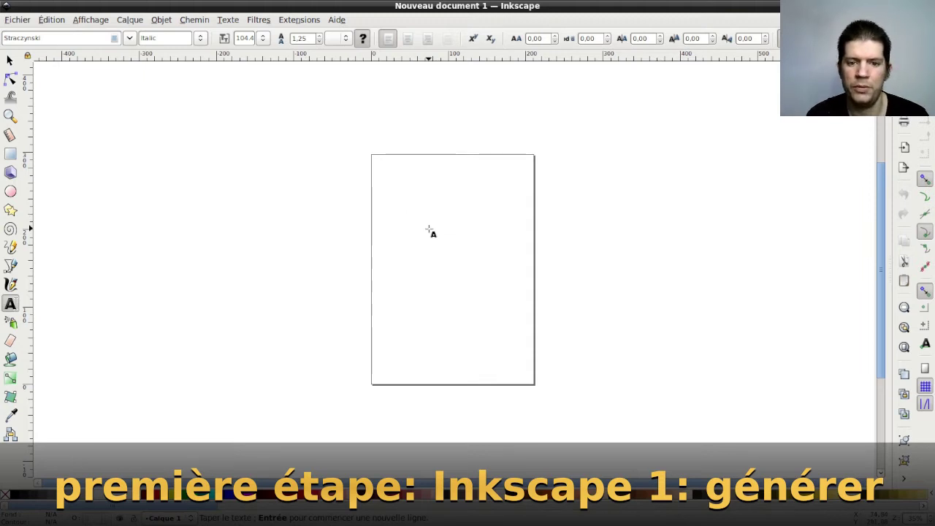
{"action": "type", "text": "C"}
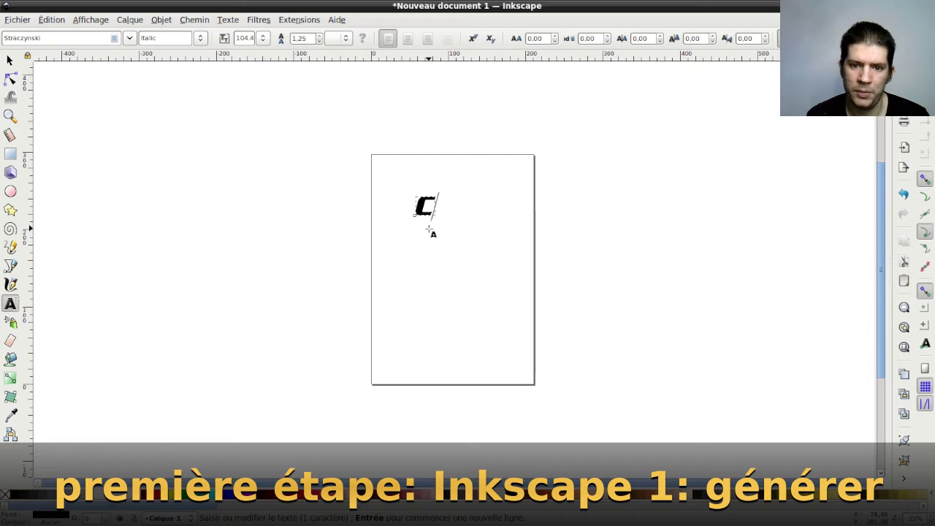
{"action": "left_click", "coordinate": [466, 271]}
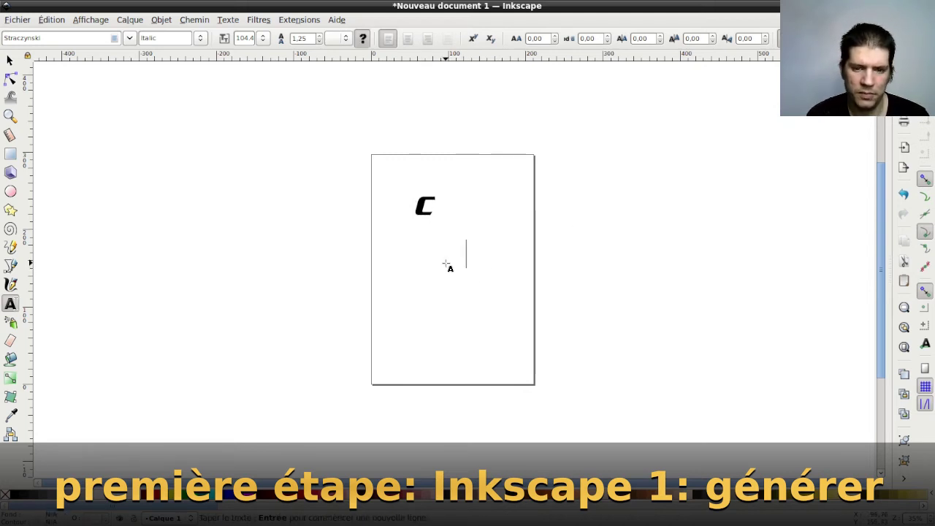
{"action": "type", "text": "B"}
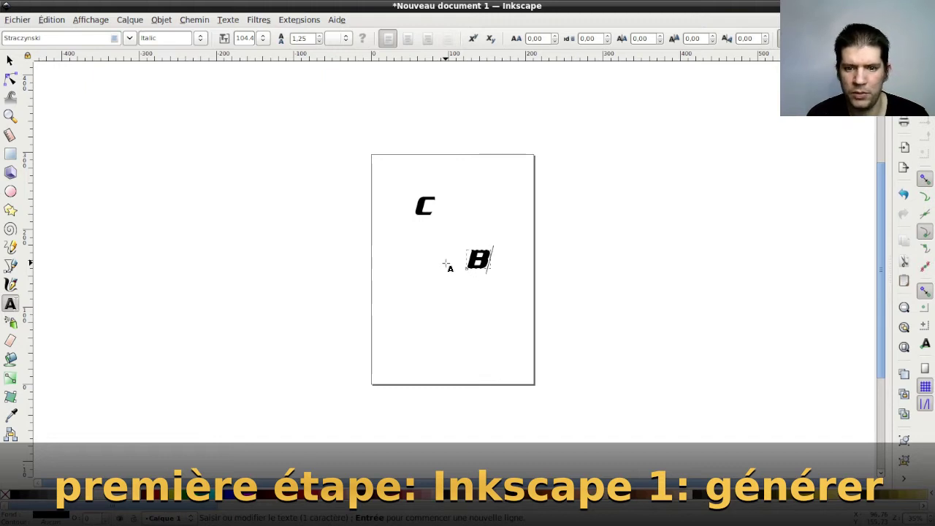
{"action": "type", "text": "H"}
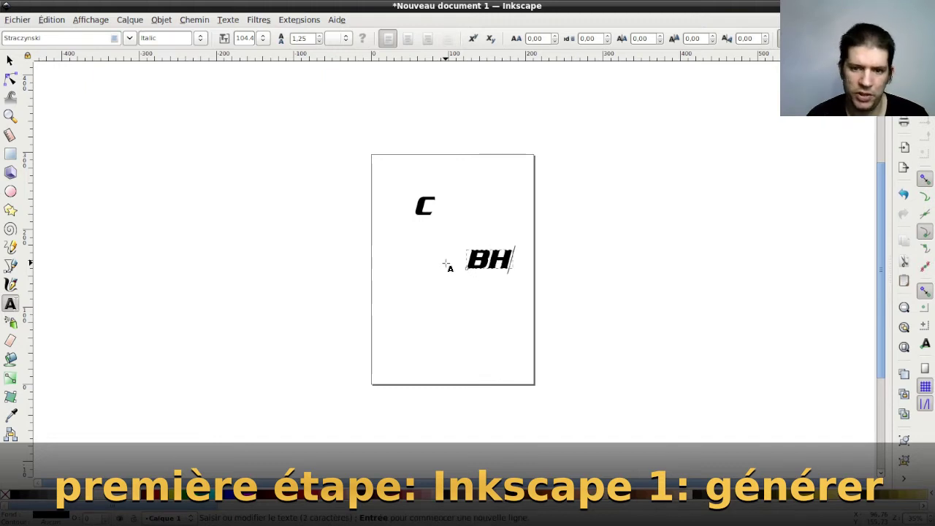
{"action": "key", "text": "Escape"}
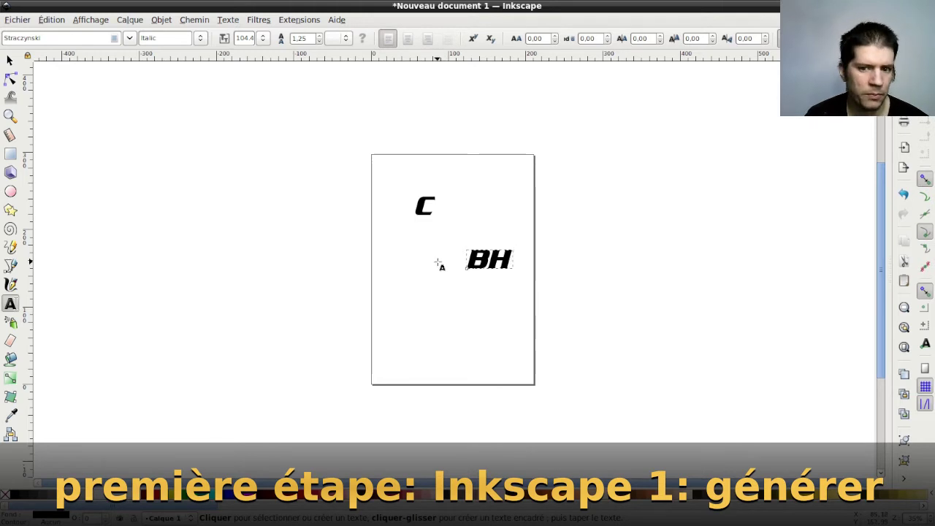
{"action": "left_click", "coordinate": [462, 292]}
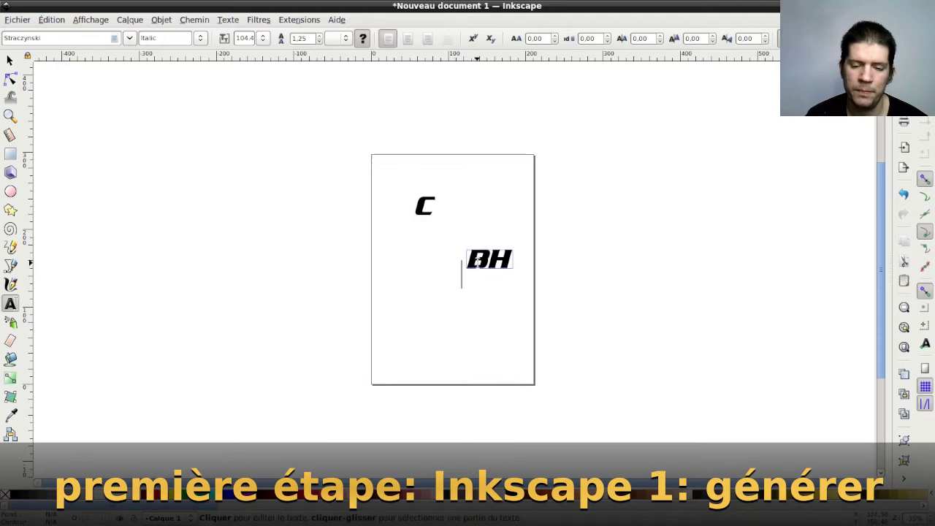
Step: In Fill and Stroke, give the BH text a solid black outline and thicken its stroke width
{"action": "left_click", "coordinate": [10, 60]}
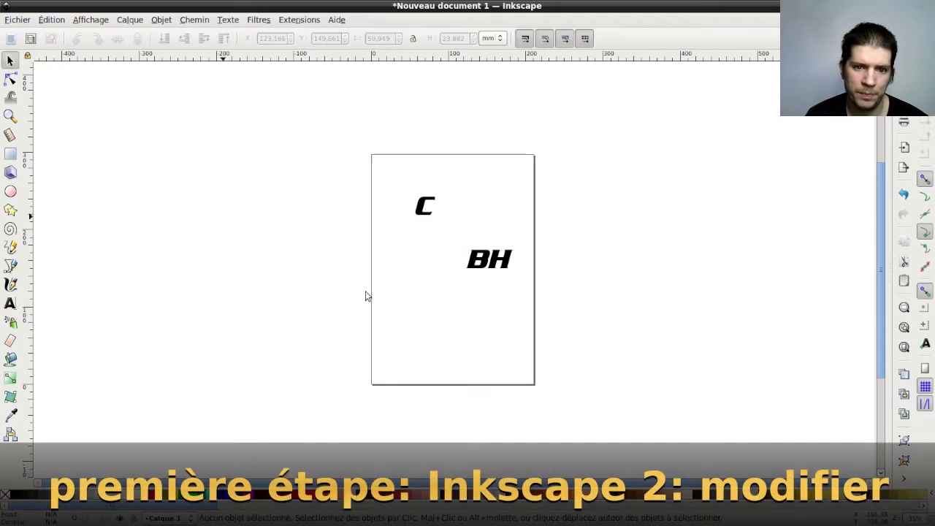
{"action": "left_click", "coordinate": [488, 266]}
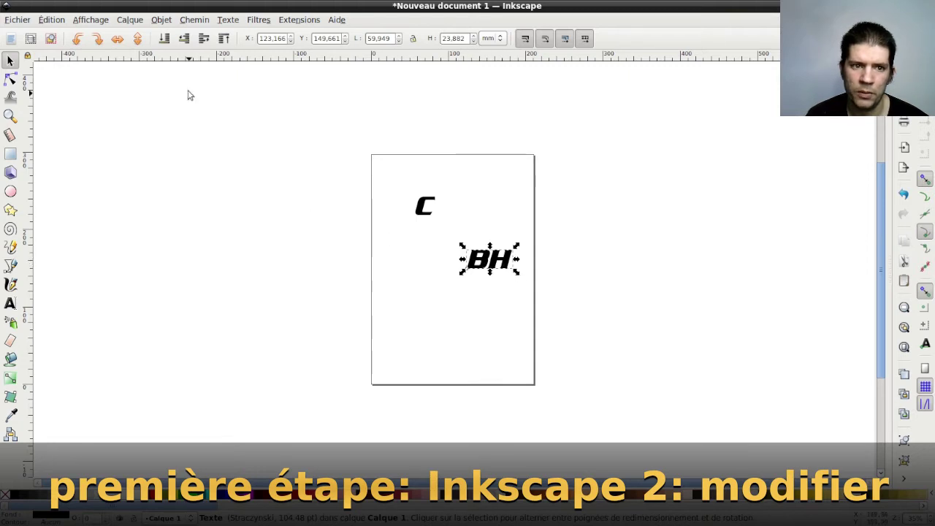
{"action": "left_click", "coordinate": [162, 19]}
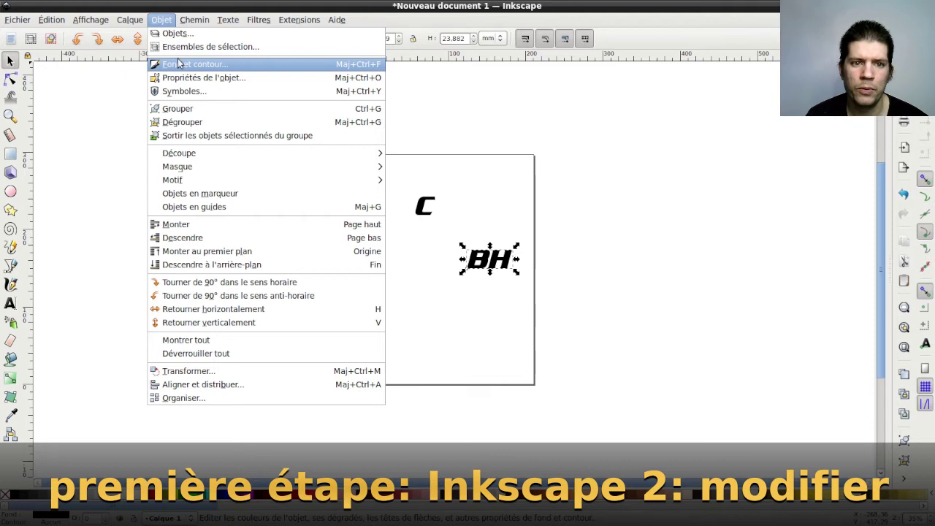
{"action": "left_click", "coordinate": [179, 65]}
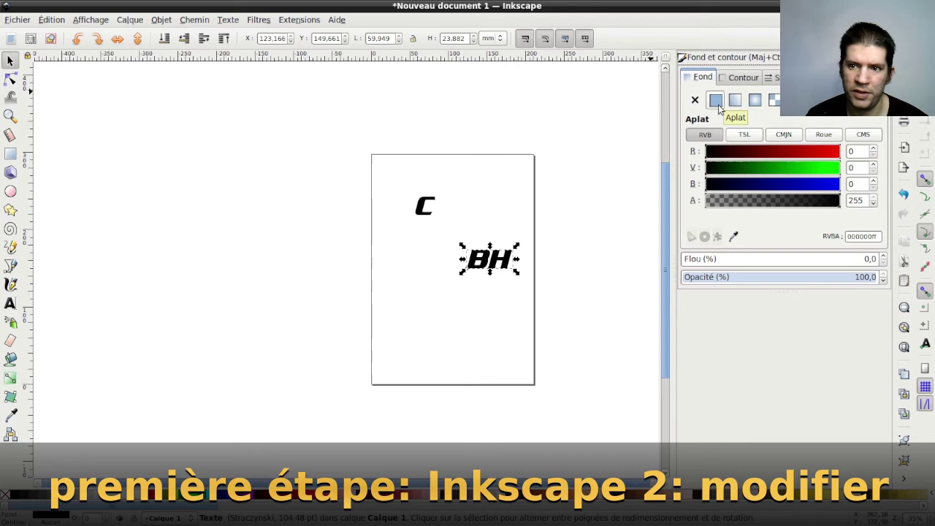
{"action": "left_click", "coordinate": [730, 80]}
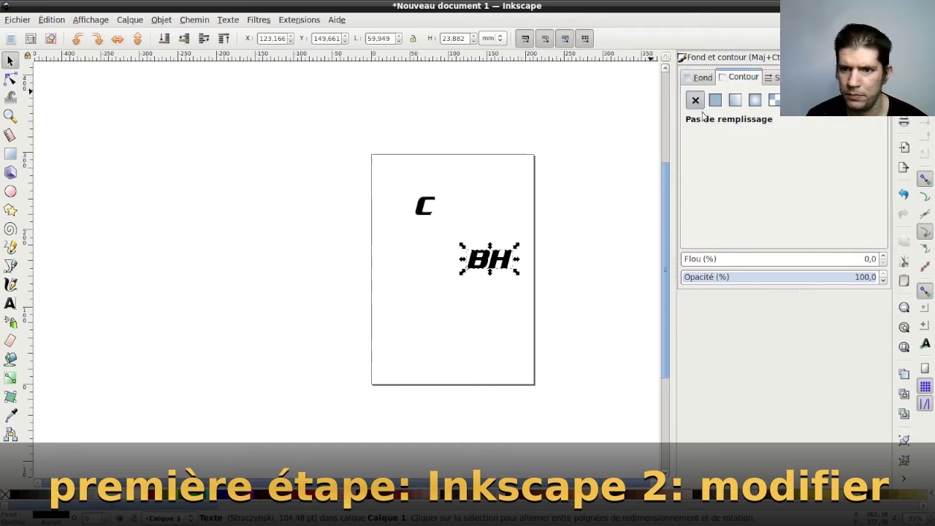
{"action": "left_click", "coordinate": [715, 100]}
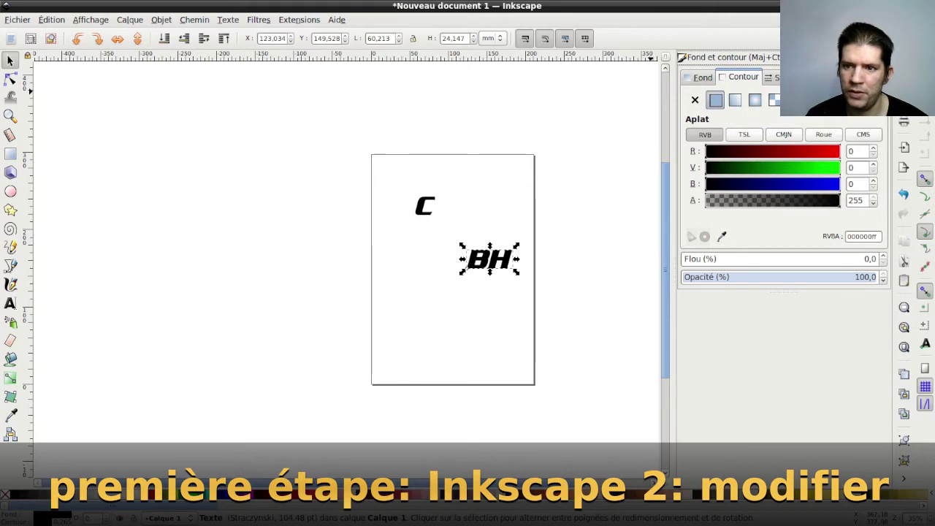
{"action": "left_click", "coordinate": [774, 77]}
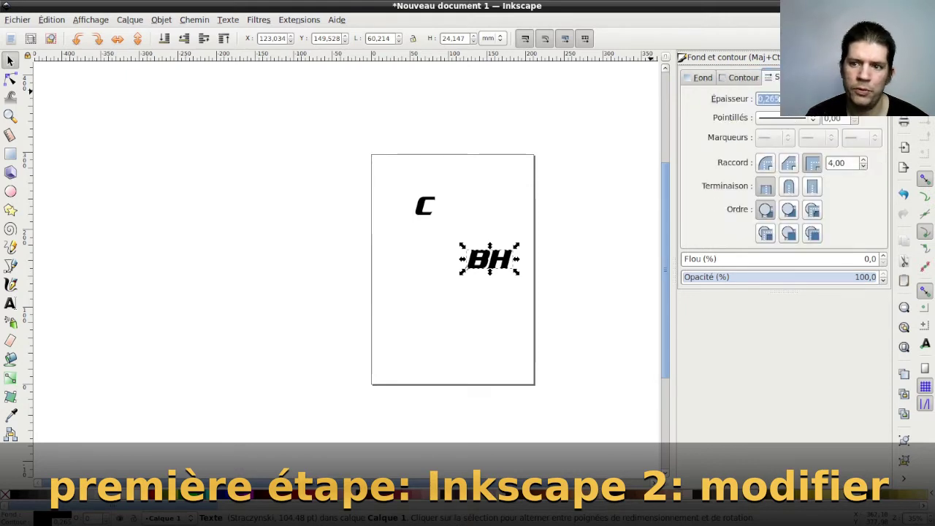
{"action": "key", "text": "Up"}
{"action": "key", "text": "Up"}
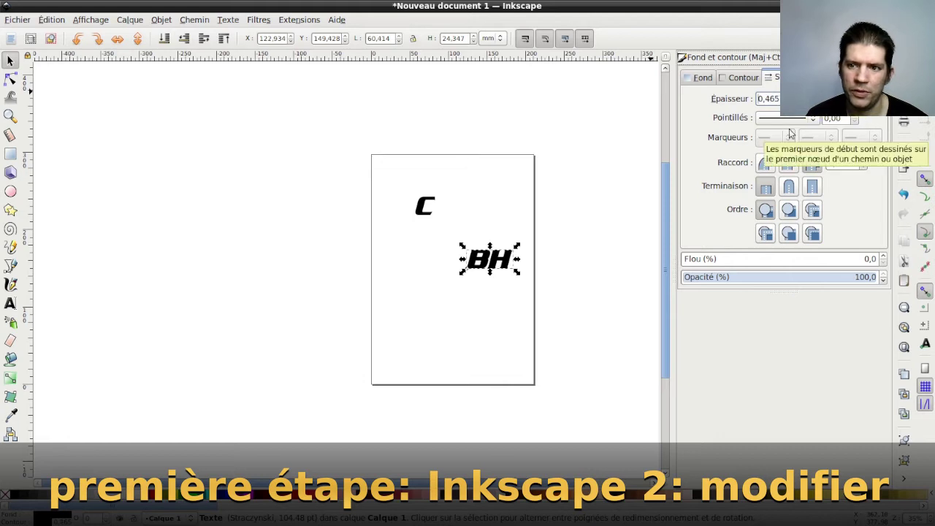
{"action": "key", "text": "Up"}
{"action": "key", "text": "Up"}
{"action": "key", "text": "Up"}
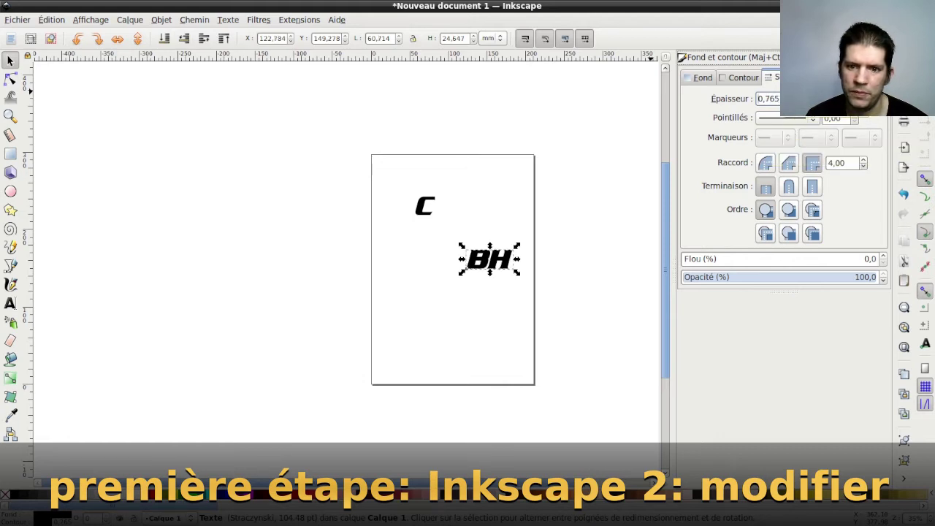
{"action": "key", "text": "Up"}
{"action": "key", "text": "Up"}
{"action": "key", "text": "Up"}
{"action": "key", "text": "Up"}
{"action": "key", "text": "Up"}
{"action": "key", "text": "Up"}
{"action": "key", "text": "Up"}
{"action": "key", "text": "Up"}
{"action": "key", "text": "Up"}
{"action": "key", "text": "Up"}
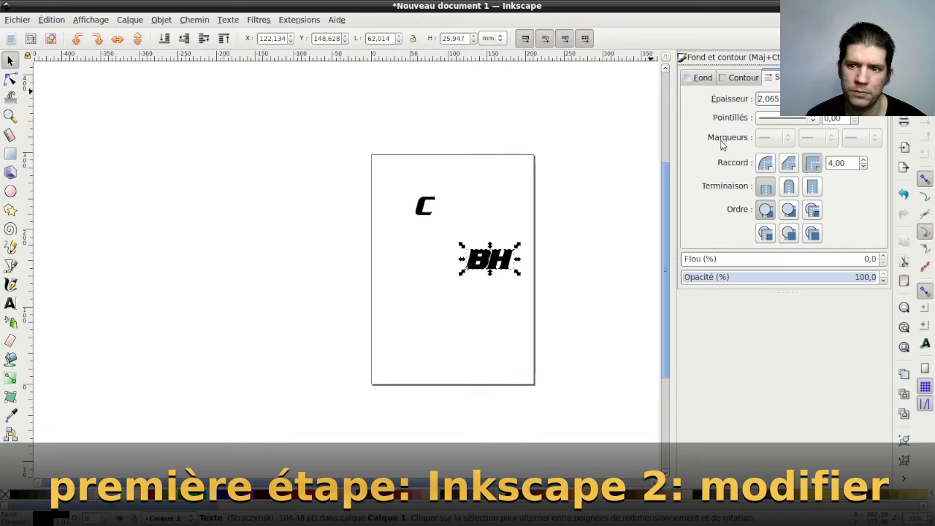
{"action": "left_click", "coordinate": [626, 222]}
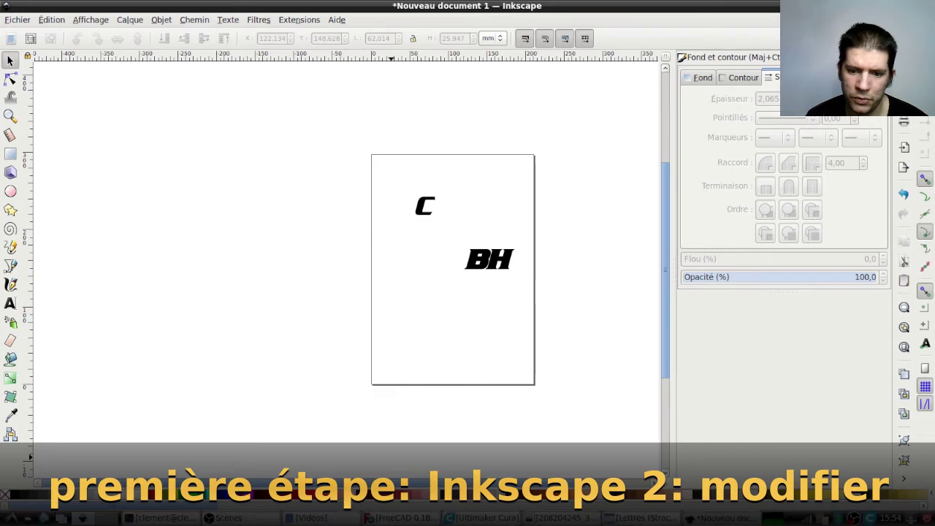
Step: Check the BH lettering against the truck badge photo, then hide Fill and Stroke with BH selected
{"action": "key", "text": "alt+Tab"}
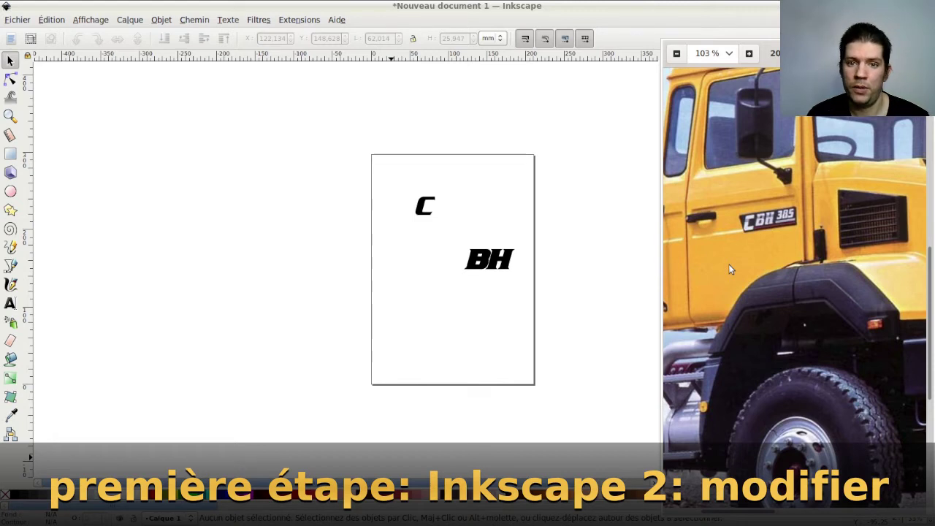
{"action": "mouse_move", "coordinate": [794, 287]}
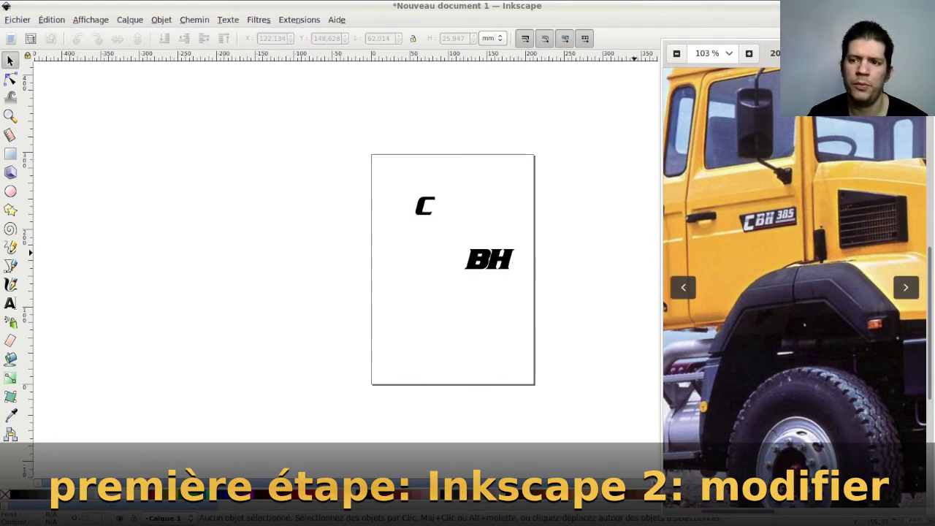
{"action": "left_click", "coordinate": [564, 228]}
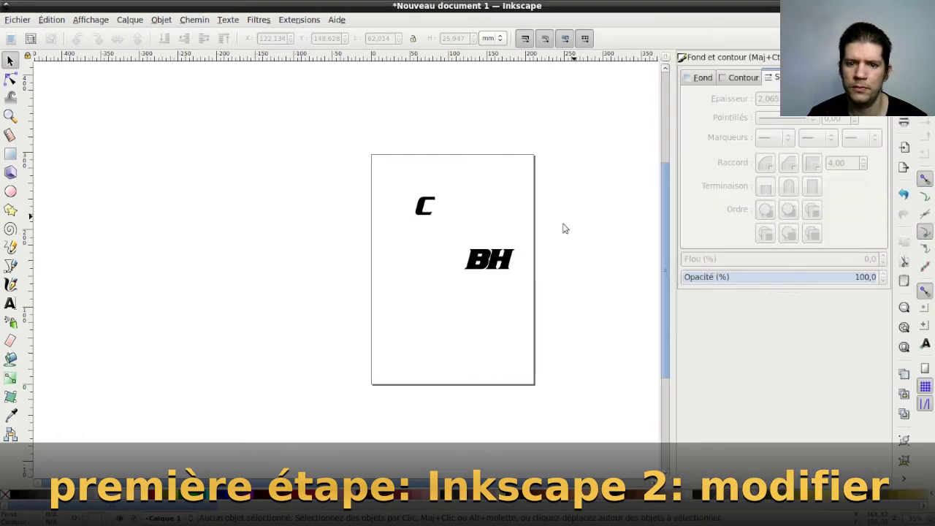
{"action": "left_click", "coordinate": [499, 271]}
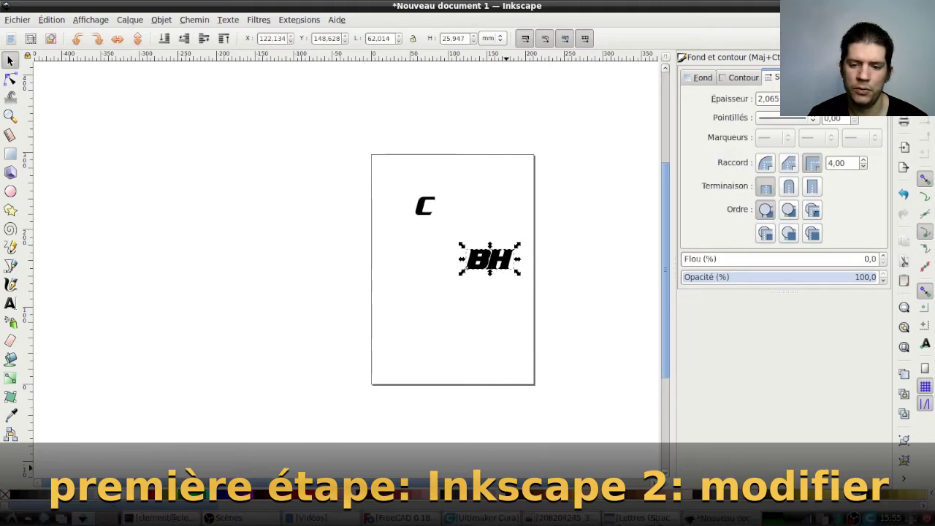
{"action": "left_click", "coordinate": [566, 518]}
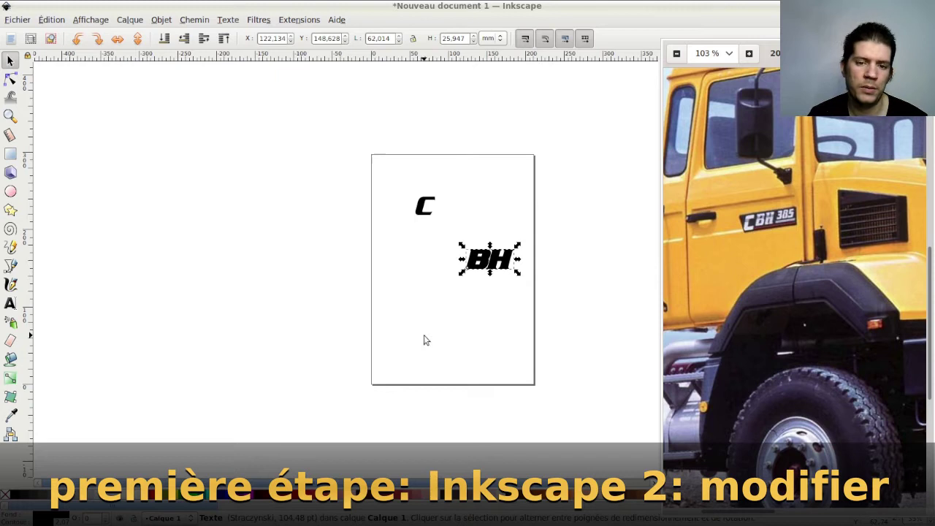
{"action": "left_click", "coordinate": [460, 299]}
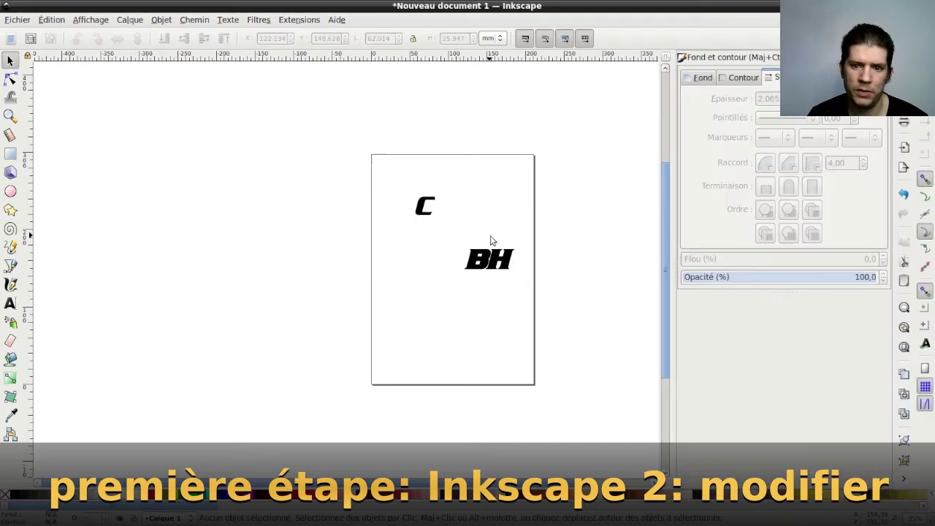
{"action": "left_click", "coordinate": [496, 270]}
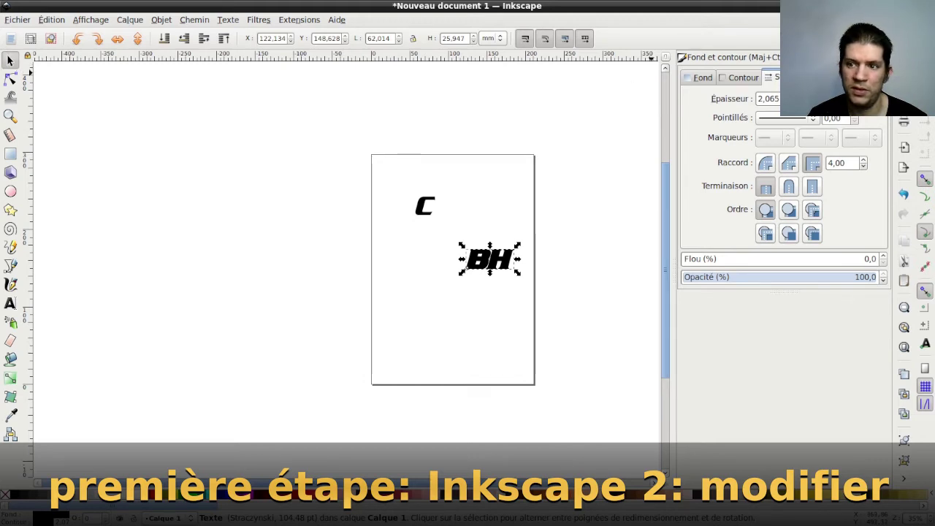
{"action": "key", "text": "F12"}
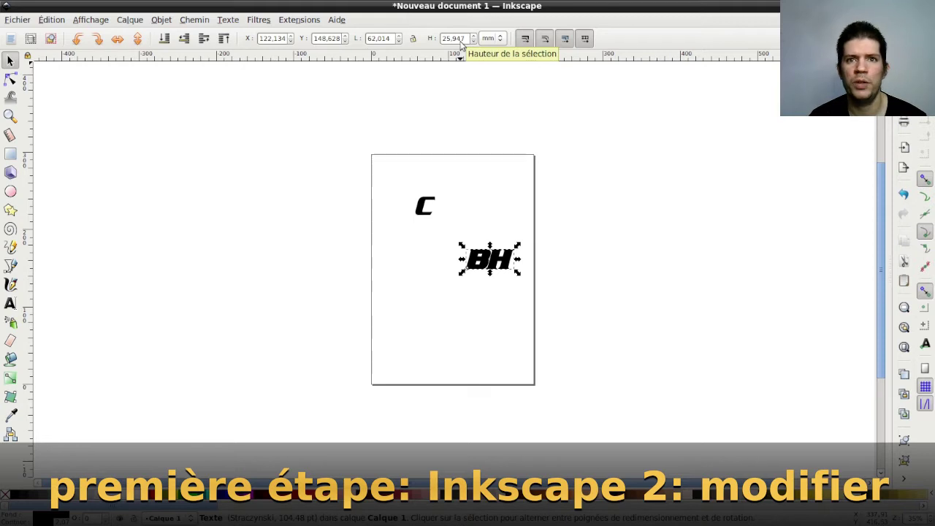
Step: Set the BH lettering to 19.5 mm high and 46.5 mm wide, then zoom in
{"action": "left_click", "coordinate": [460, 39]}
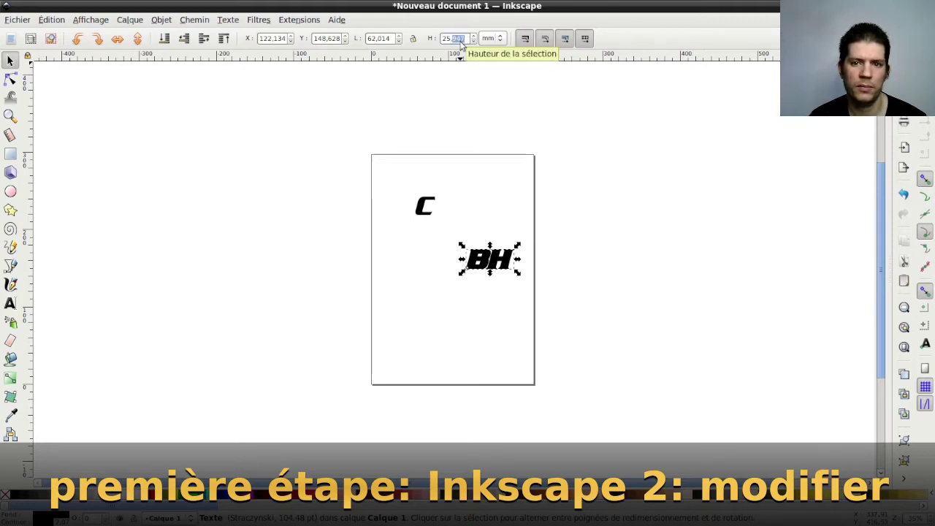
{"action": "type", "text": "19,500"}
{"action": "key", "text": "Return"}
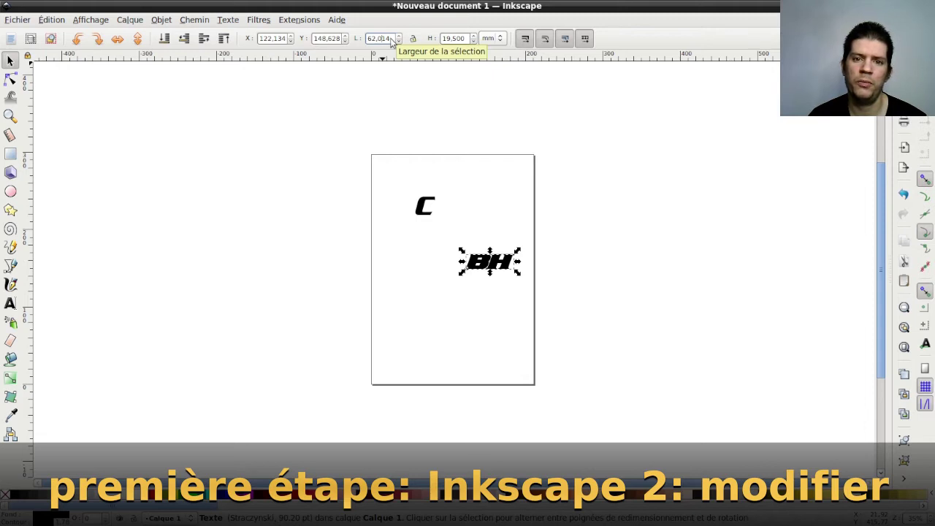
{"action": "triple_click", "coordinate": [392, 41]}
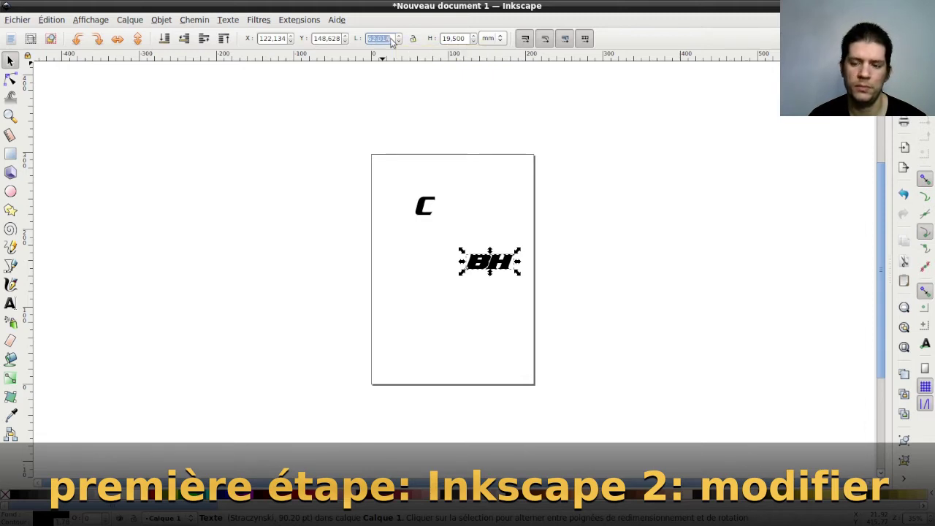
{"action": "type", "text": "46,5"}
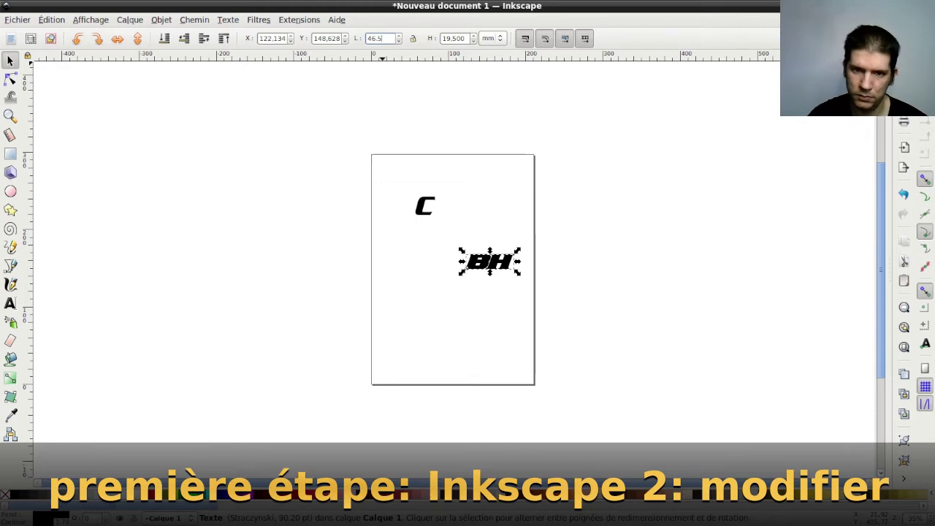
{"action": "key", "text": "Return"}
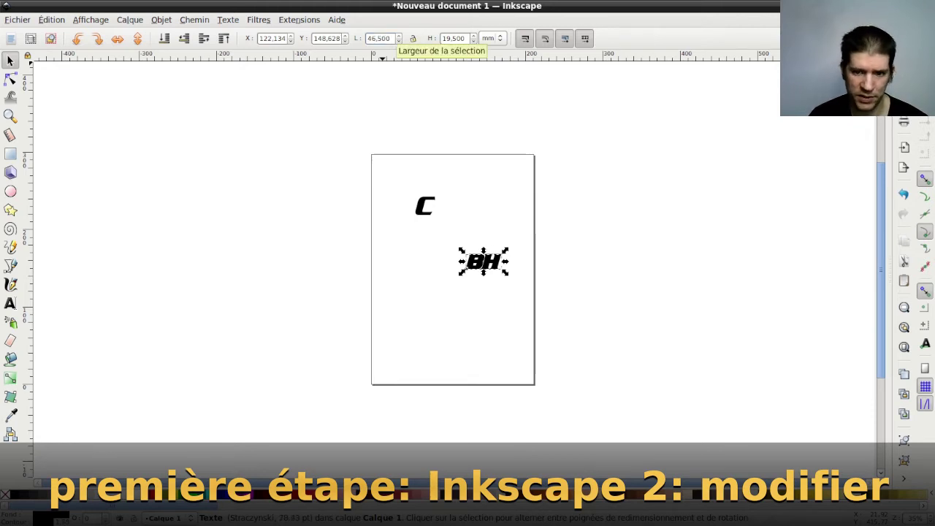
{"action": "scroll", "coordinate": [471, 276], "scroll_direction": "up", "scroll_amount": 2}
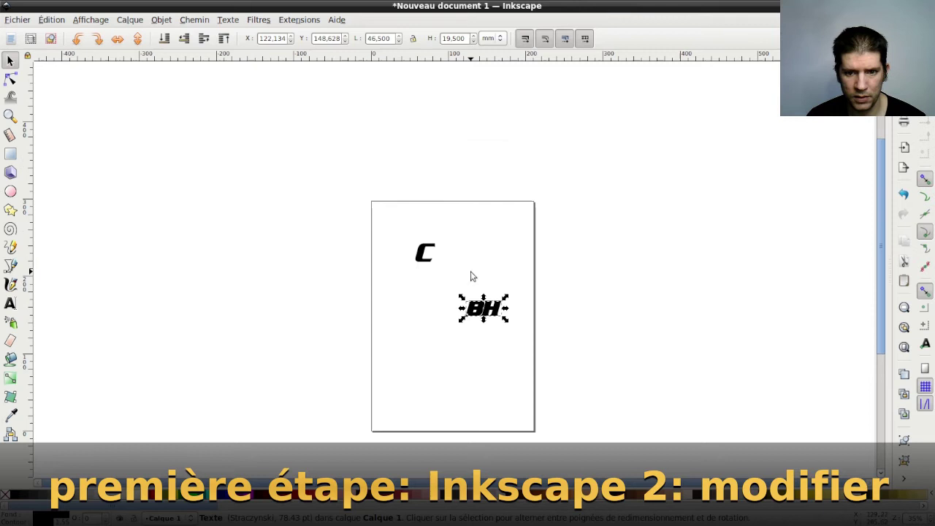
{"action": "scroll", "coordinate": [477, 293], "scroll_direction": "down", "scroll_amount": 3}
{"action": "scroll", "coordinate": [503, 251], "scroll_direction": "up", "scroll_amount": 1, "text": "ctrl"}
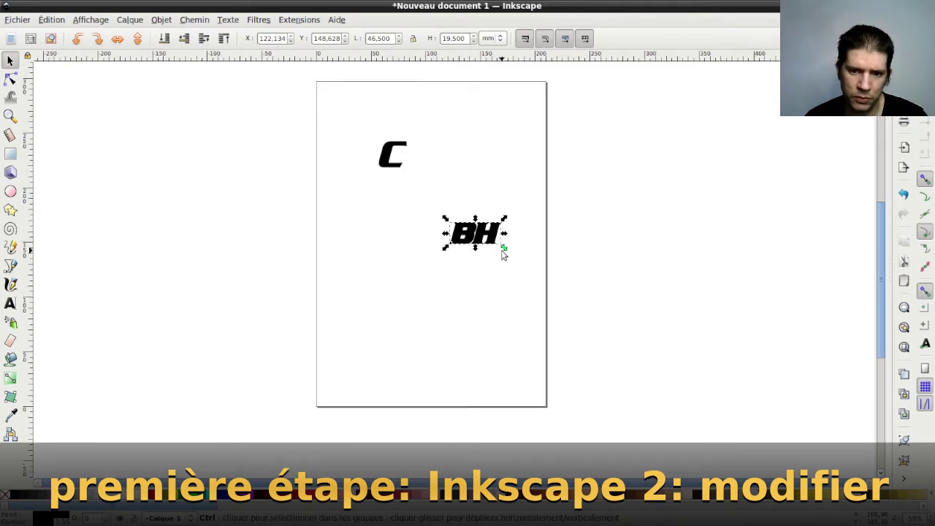
{"action": "scroll", "coordinate": [503, 251], "scroll_direction": "up", "scroll_amount": 2, "text": "ctrl"}
{"action": "scroll", "coordinate": [340, 151], "scroll_direction": "up", "scroll_amount": 2}
Step: Nudge the BH lettering up and left so it sits level with and beside the C
{"action": "scroll", "coordinate": [340, 151], "scroll_direction": "up", "scroll_amount": 1}
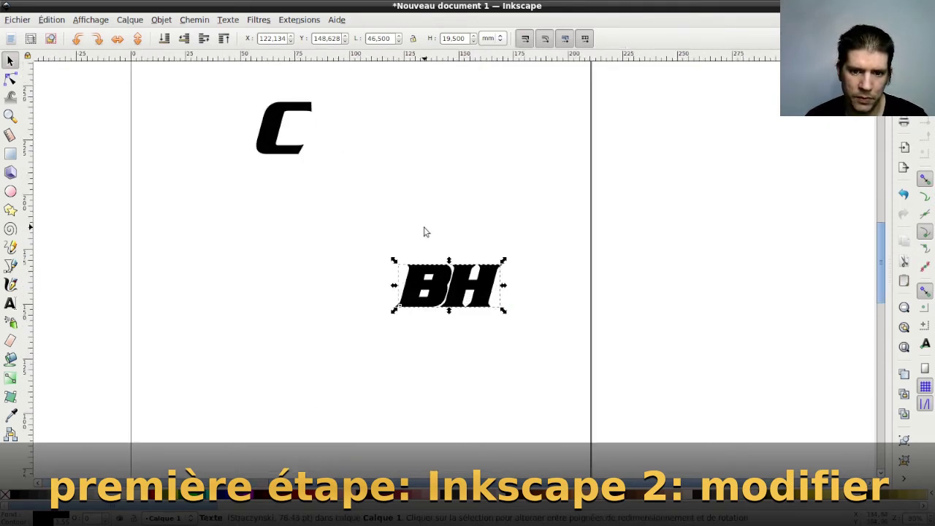
{"action": "scroll", "coordinate": [406, 206], "scroll_direction": "up", "scroll_amount": 2, "text": "ctrl"}
{"action": "scroll", "coordinate": [406, 206], "scroll_direction": "down", "scroll_amount": 1, "text": "ctrl"}
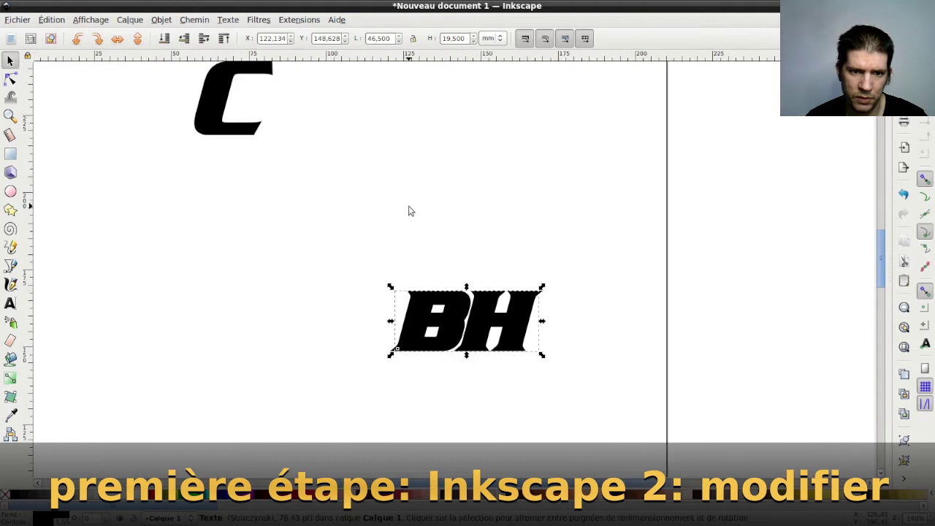
{"action": "key", "text": "Up"}
{"action": "key", "text": "Up"}
{"action": "key", "text": "Up"}
{"action": "key", "text": "Up"}
{"action": "key", "text": "Up"}
{"action": "key", "text": "Up"}
{"action": "key", "text": "Up"}
{"action": "key", "text": "Up"}
{"action": "key", "text": "Up"}
{"action": "key", "text": "Up"}
{"action": "key", "text": "Up"}
{"action": "key", "text": "Up"}
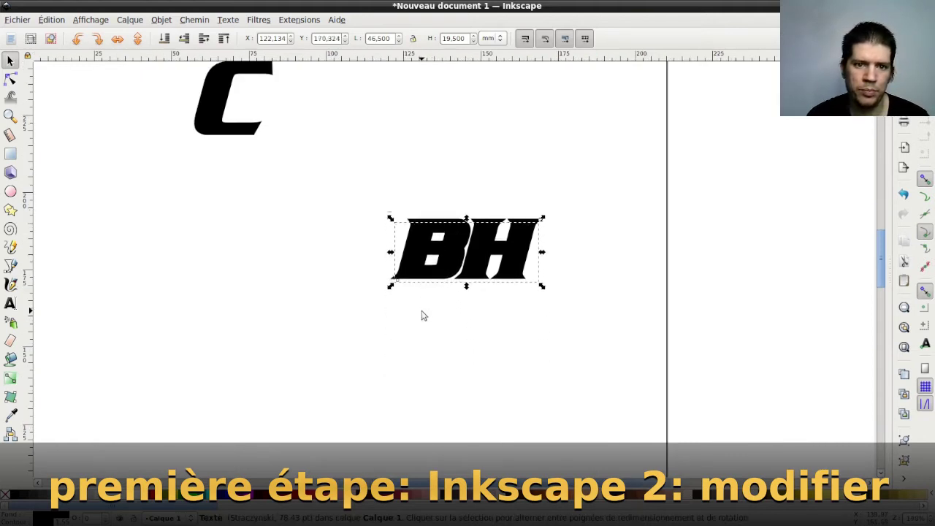
{"action": "key", "text": "Up"}
{"action": "key", "text": "Up"}
{"action": "key", "text": "Up"}
{"action": "key", "text": "Up"}
{"action": "key", "text": "Up"}
{"action": "key", "text": "Up"}
{"action": "key", "text": "Up"}
{"action": "key", "text": "Up"}
{"action": "key", "text": "Up"}
{"action": "key", "text": "Up"}
{"action": "key", "text": "Up"}
{"action": "key", "text": "Up"}
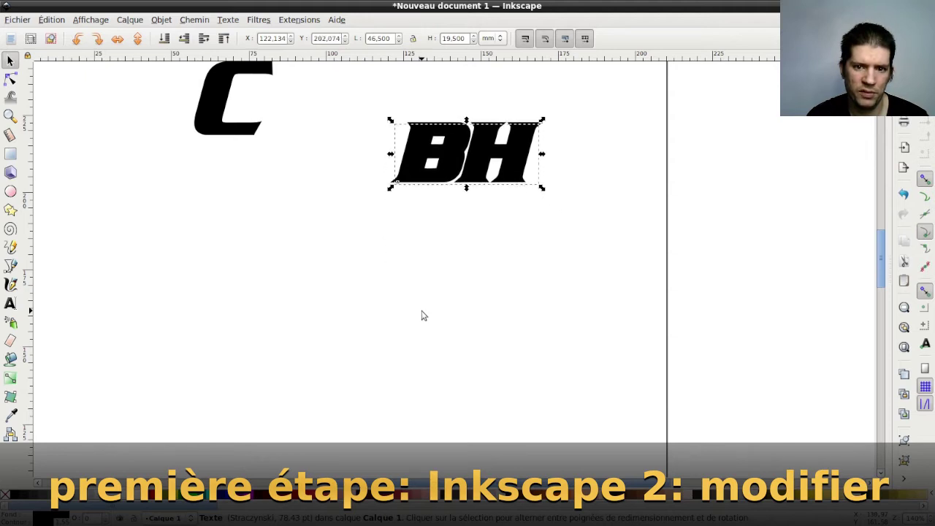
{"action": "key", "text": "Up"}
{"action": "key", "text": "Up"}
{"action": "key", "text": "Up"}
{"action": "key", "text": "Up"}
{"action": "key", "text": "Up"}
{"action": "key", "text": "Up"}
{"action": "key", "text": "Up"}
{"action": "key", "text": "Up"}
{"action": "key", "text": "Up"}
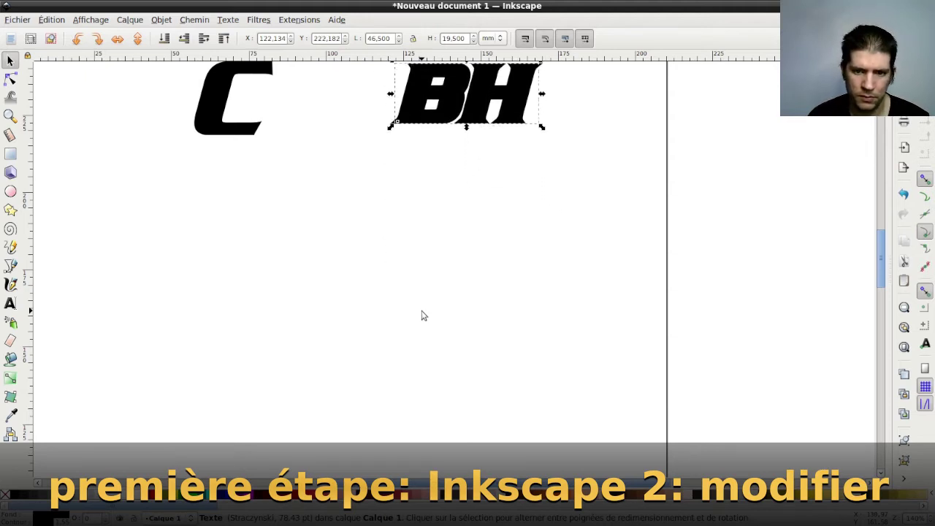
{"action": "scroll", "coordinate": [393, 298], "scroll_direction": "up", "scroll_amount": 3}
{"action": "key", "text": "Left"}
{"action": "key", "text": "Left"}
{"action": "key", "text": "Left"}
{"action": "key", "text": "Left"}
{"action": "key", "text": "Left"}
{"action": "key", "text": "Left"}
{"action": "key", "text": "Left"}
{"action": "key", "text": "Left"}
{"action": "key", "text": "Left"}
{"action": "key", "text": "Left"}
{"action": "key", "text": "Left"}
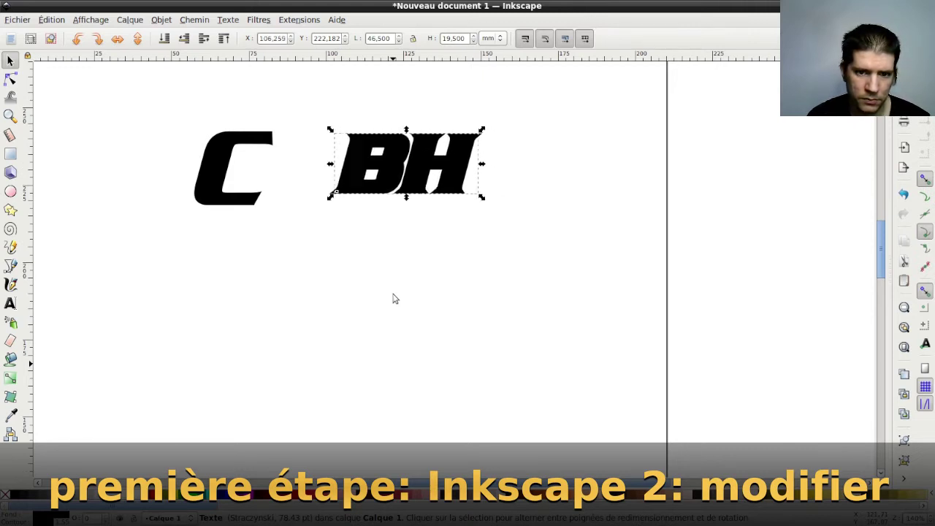
{"action": "key", "text": "Left"}
{"action": "key", "text": "Left"}
{"action": "key", "text": "Left"}
{"action": "key", "text": "Left"}
{"action": "key", "text": "Left"}
{"action": "key", "text": "Left"}
{"action": "key", "text": "Left"}
{"action": "key", "text": "Left"}
{"action": "key", "text": "Left"}
{"action": "key", "text": "Left"}
{"action": "key", "text": "Left"}
{"action": "key", "text": "Left"}
{"action": "key", "text": "Left"}
{"action": "key", "text": "Left"}
{"action": "key", "text": "Left"}
{"action": "key", "text": "Left"}
{"action": "key", "text": "Left"}
{"action": "key", "text": "Left"}
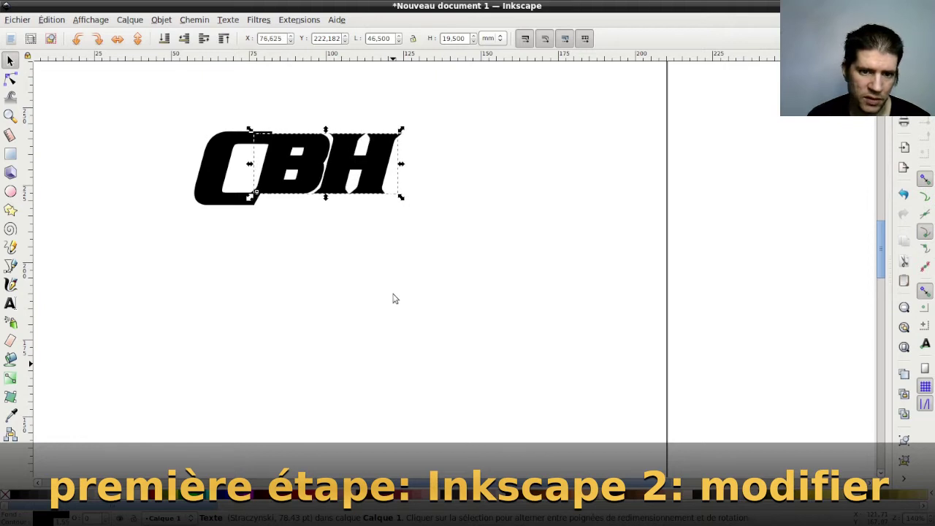
Step: Zoom in and fine-nudge BH to X 80,471, Y 222,853, tight against the C
{"action": "scroll", "coordinate": [203, 135], "scroll_direction": "up", "scroll_amount": 2}
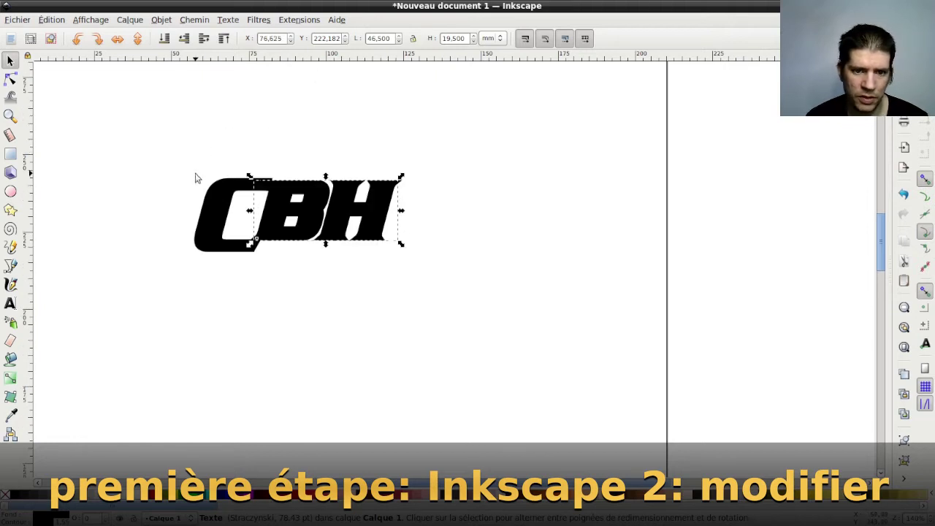
{"action": "scroll", "coordinate": [201, 205], "scroll_direction": "up", "scroll_amount": 2, "text": "ctrl"}
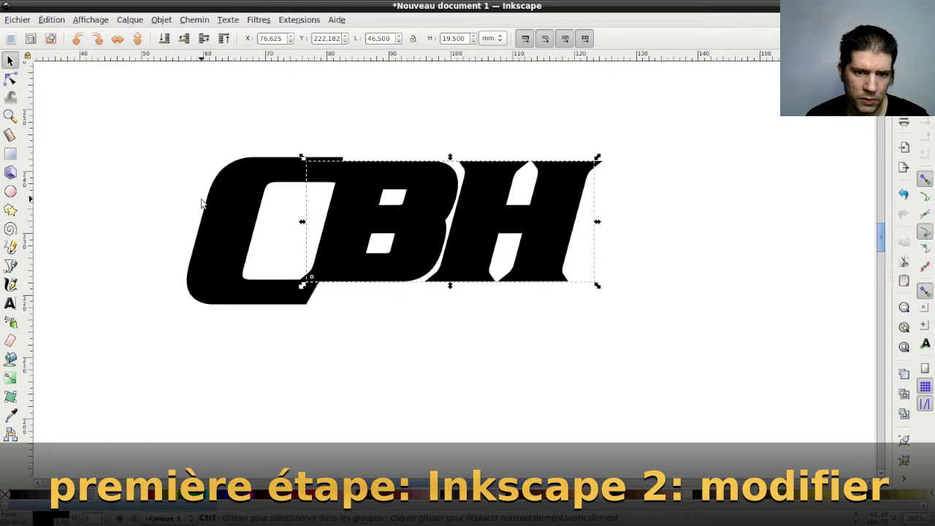
{"action": "scroll", "coordinate": [201, 205], "scroll_direction": "up", "scroll_amount": 1, "text": "ctrl"}
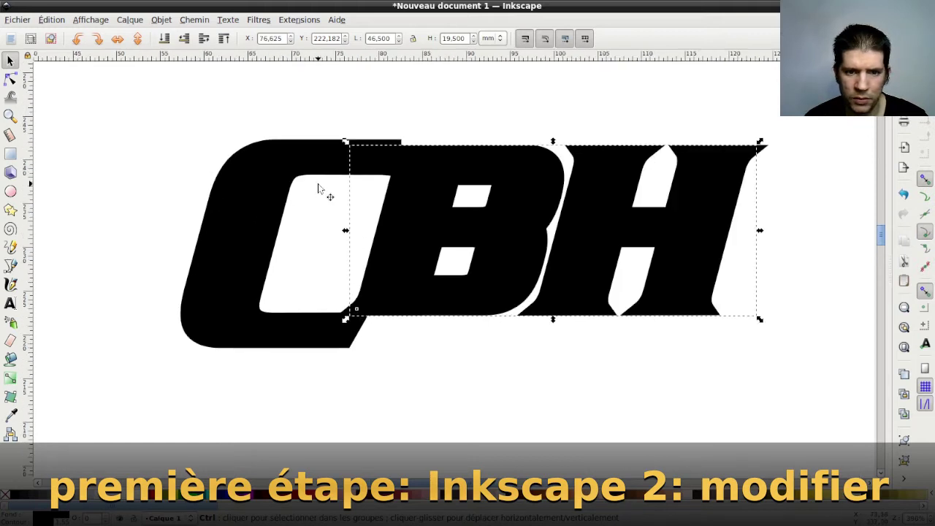
{"action": "scroll", "coordinate": [320, 190], "scroll_direction": "up", "scroll_amount": 1, "text": "ctrl"}
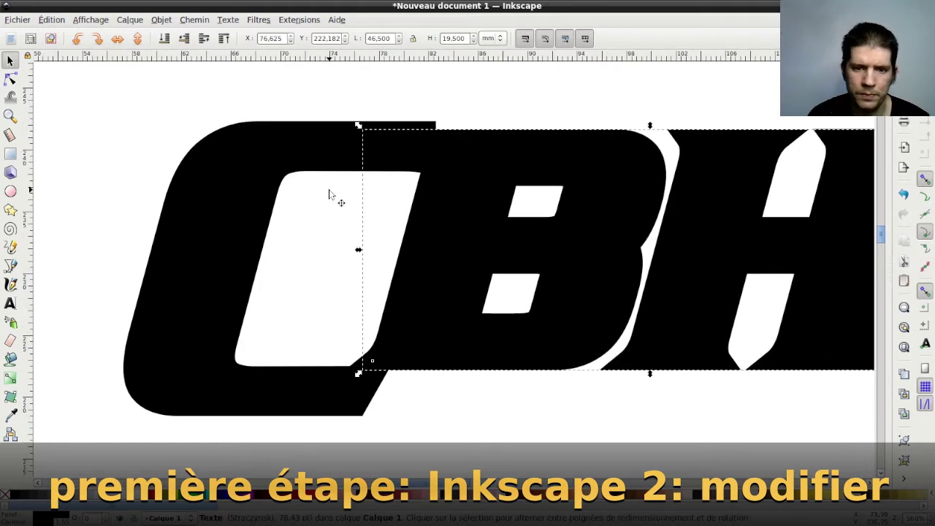
{"action": "key", "text": "Up"}
{"action": "key", "text": "Up"}
{"action": "key", "text": "Down"}
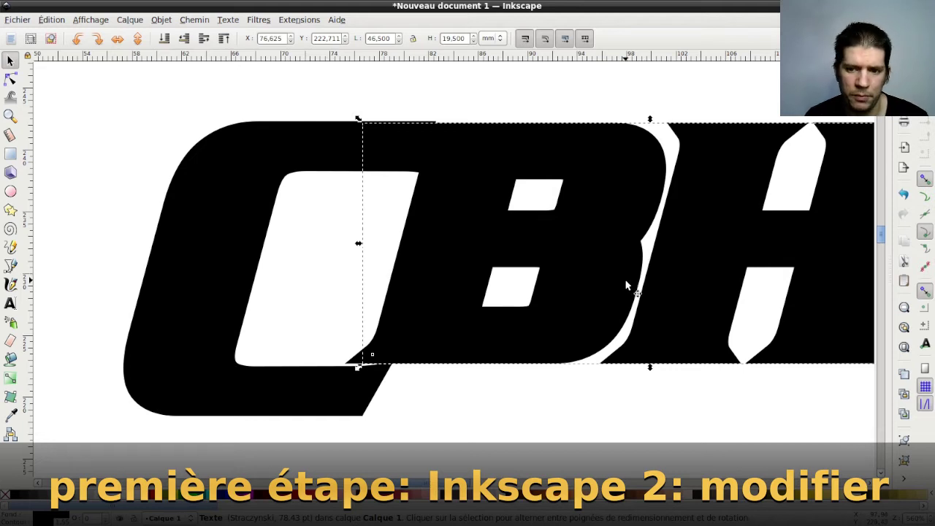
{"action": "key", "text": "alt+Right"}
{"action": "key", "text": "alt+Up"}
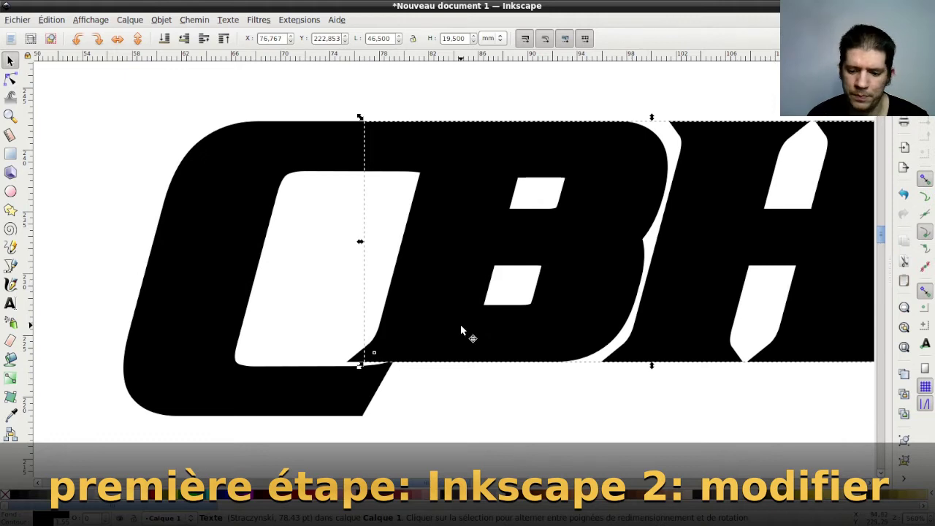
{"action": "key", "text": "Right"}
{"action": "key", "text": "Right"}
{"action": "key", "text": "Right"}
{"action": "key", "text": "Right"}
{"action": "key", "text": "Right"}
{"action": "key", "text": "Right"}
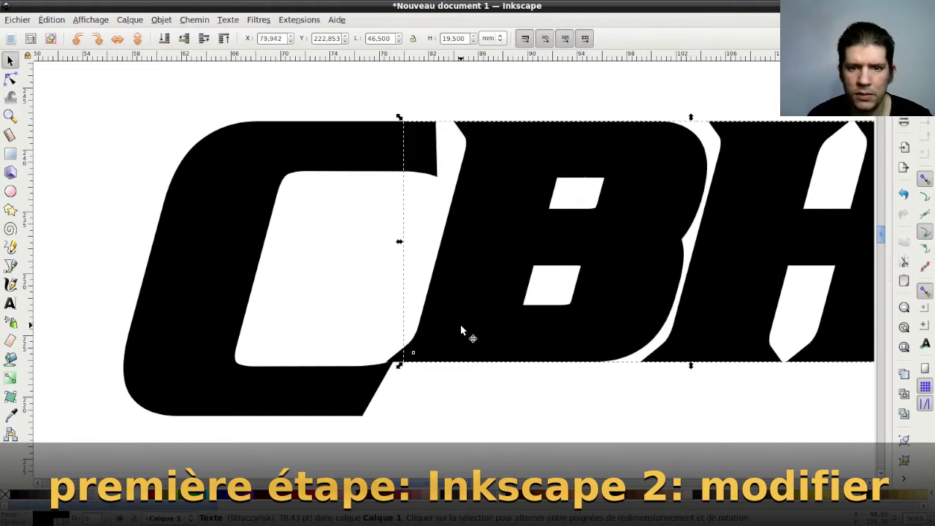
{"action": "key", "text": "Right"}
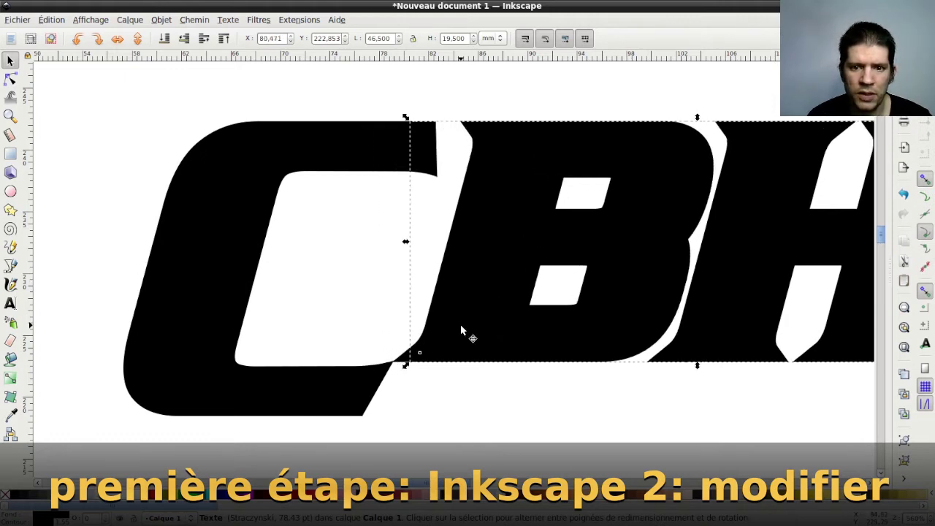
{"action": "key", "text": "Right"}
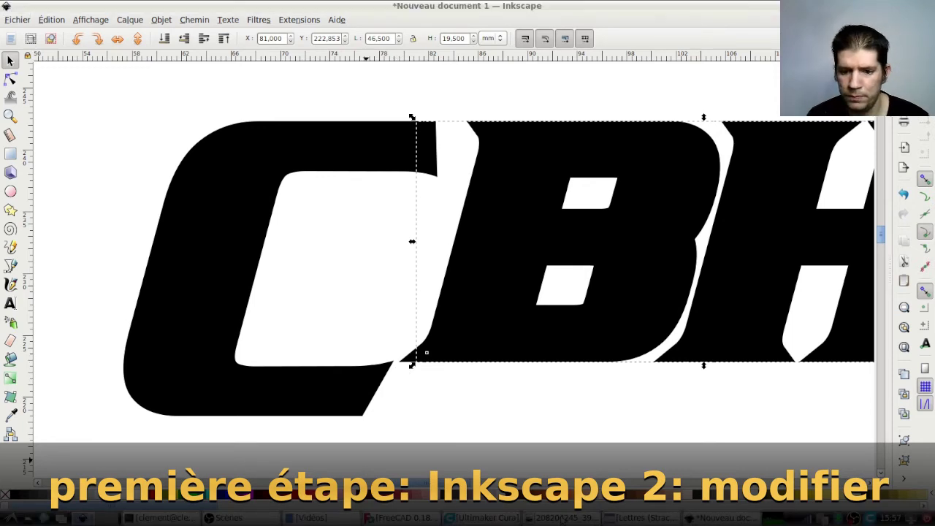
{"action": "left_click", "coordinate": [559, 518]}
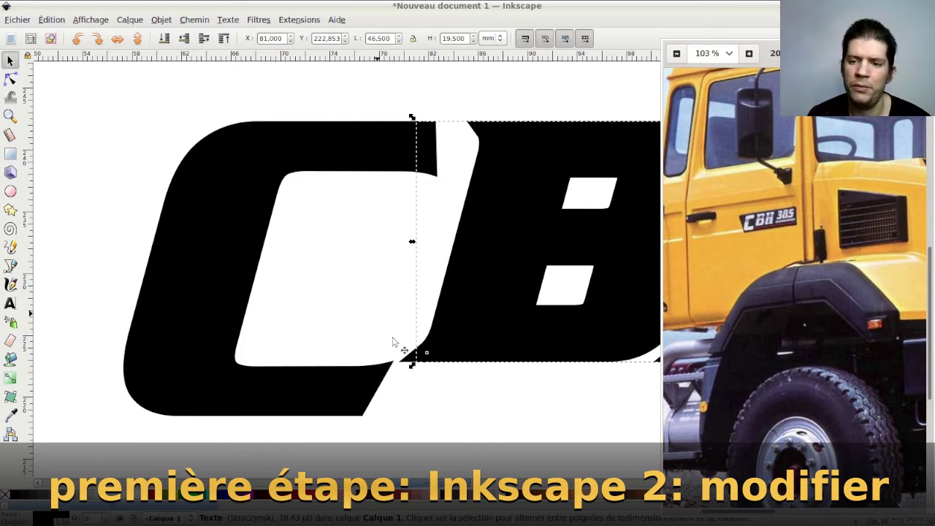
{"action": "left_click", "coordinate": [482, 393]}
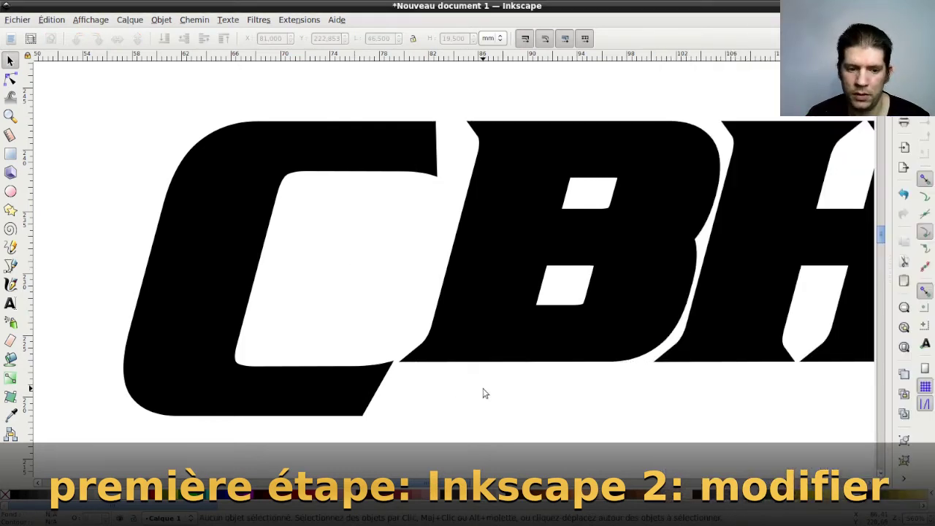
{"action": "scroll", "coordinate": [490, 403], "scroll_direction": "down", "scroll_amount": 1, "text": "ctrl"}
{"action": "scroll", "coordinate": [489, 404], "scroll_direction": "down", "scroll_amount": 1, "text": "ctrl"}
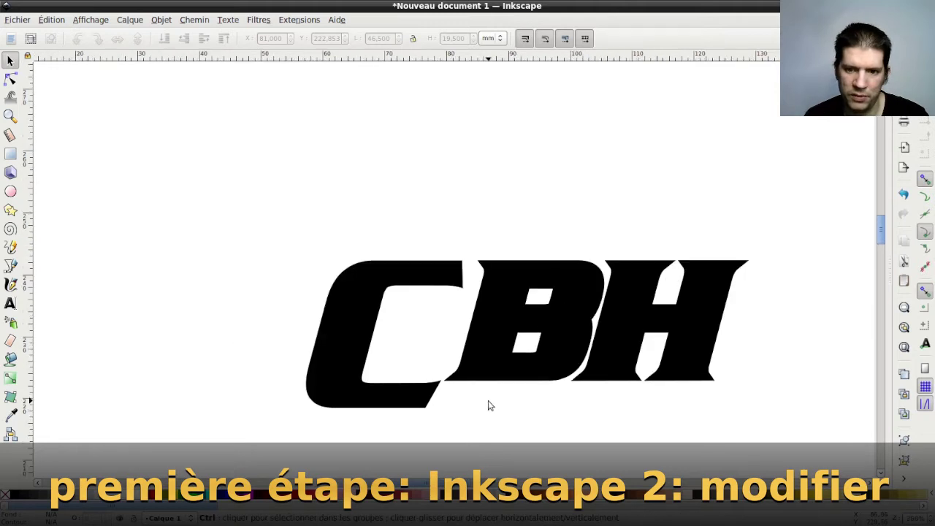
{"action": "left_click", "coordinate": [498, 361]}
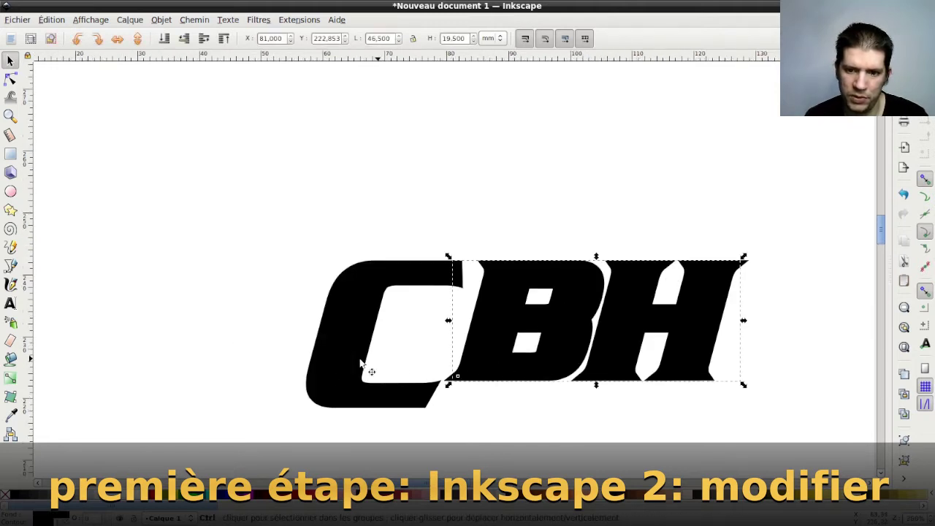
{"action": "left_click", "coordinate": [338, 373]}
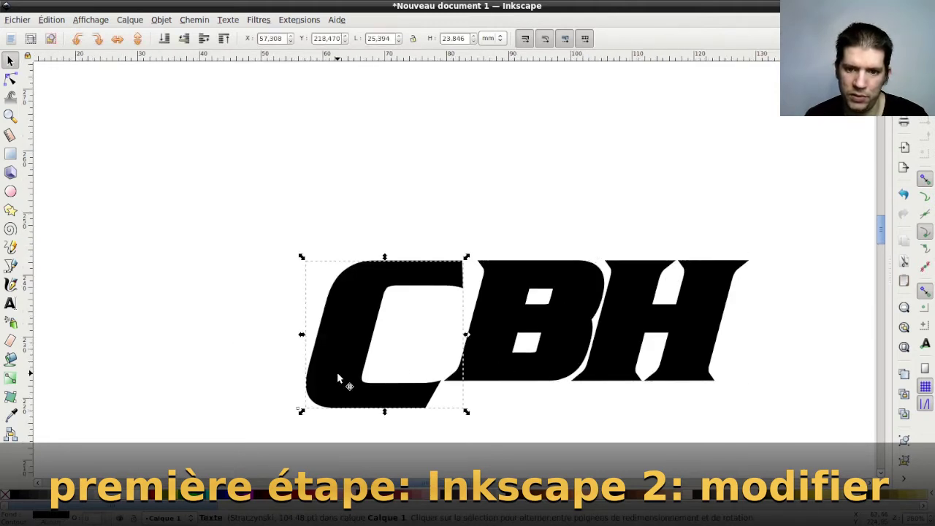
{"action": "left_click", "coordinate": [519, 378]}
{"action": "left_click", "coordinate": [287, 269]}
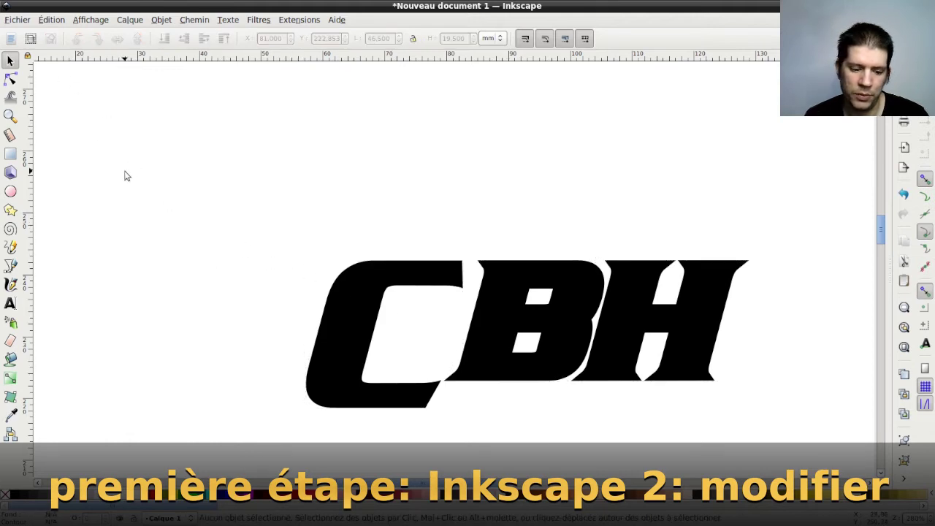
Step: Export the drawing as CBH.png at 528 × 180 pixels, replacing the existing file
{"action": "key", "text": "ctrl"}
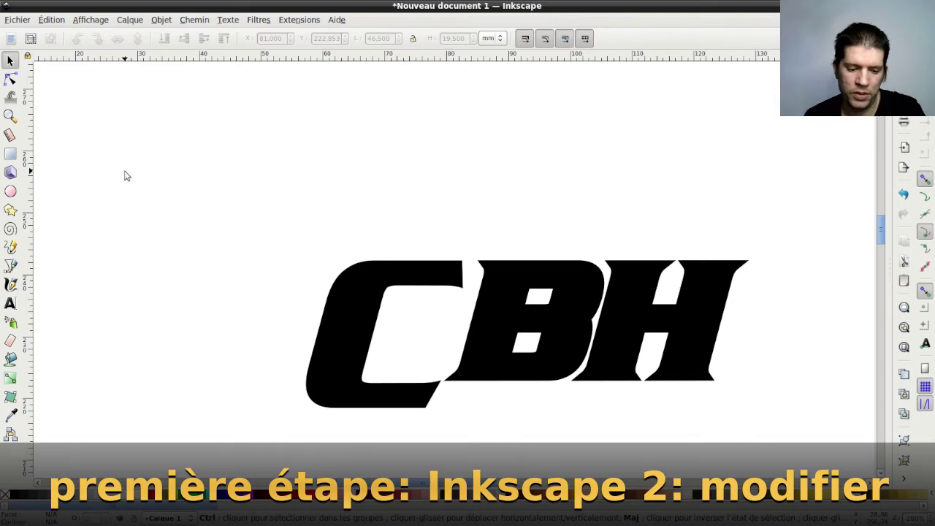
{"action": "key", "text": "ctrl+shift+e"}
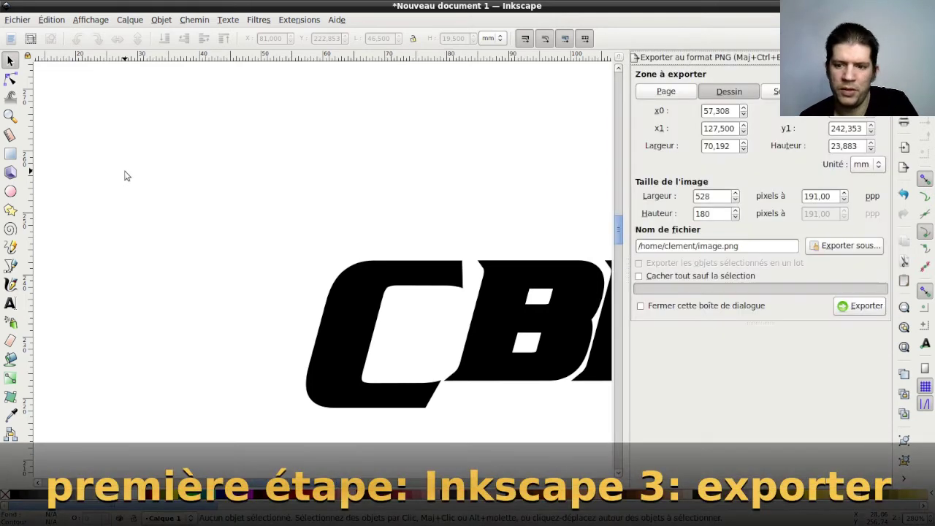
{"action": "triple_click", "coordinate": [718, 246]}
{"action": "left_click", "coordinate": [717, 247]}
{"action": "double_click", "coordinate": [717, 246]}
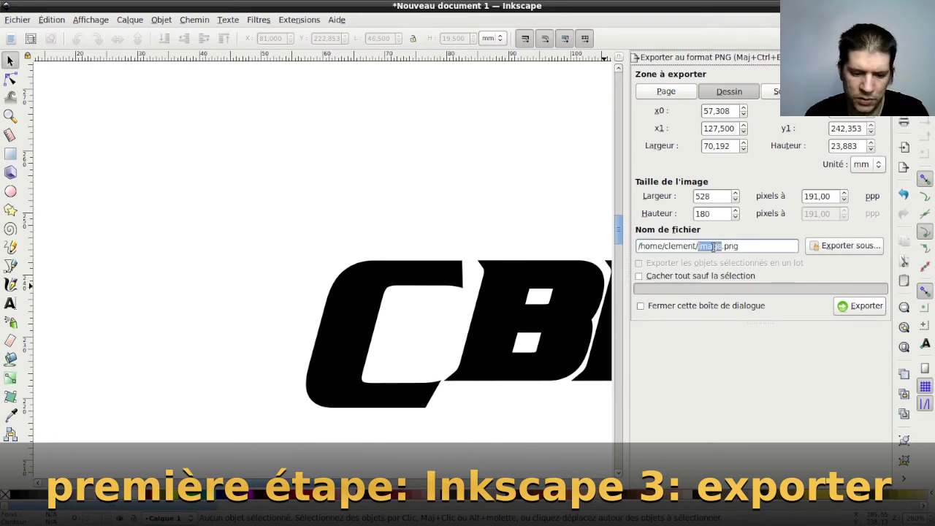
{"action": "type", "text": "cbh"}
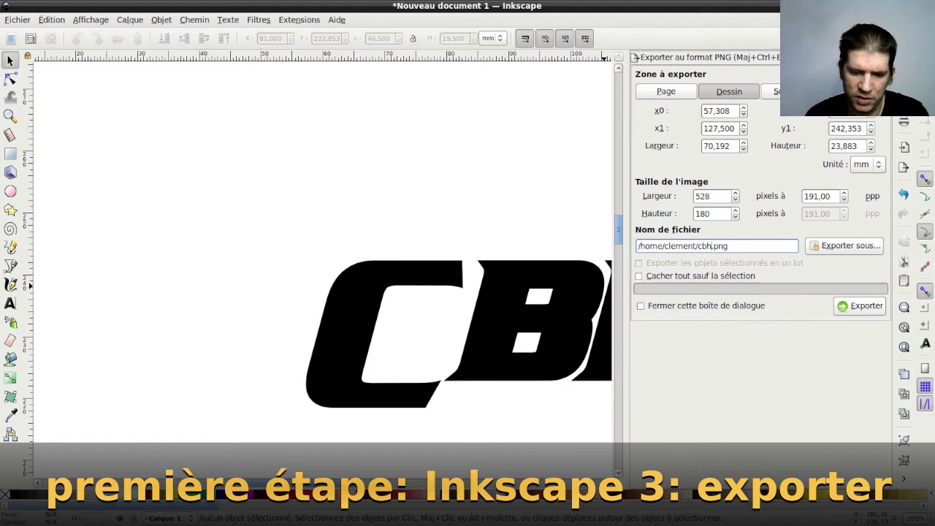
{"action": "key", "text": "BackSpace"}
{"action": "key", "text": "BackSpace"}
{"action": "key", "text": "BackSpace"}
{"action": "type", "text": "CBH"}
{"action": "key", "text": "Return"}
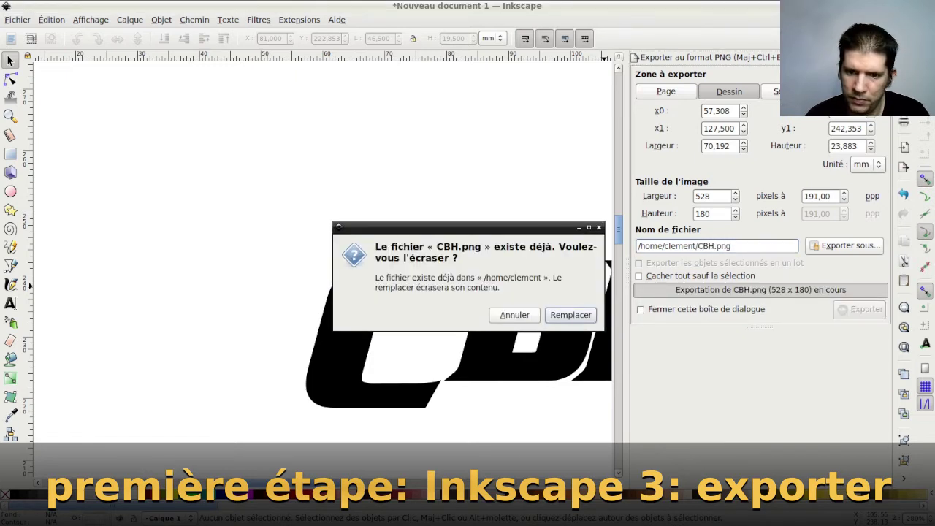
{"action": "key", "text": "Return"}
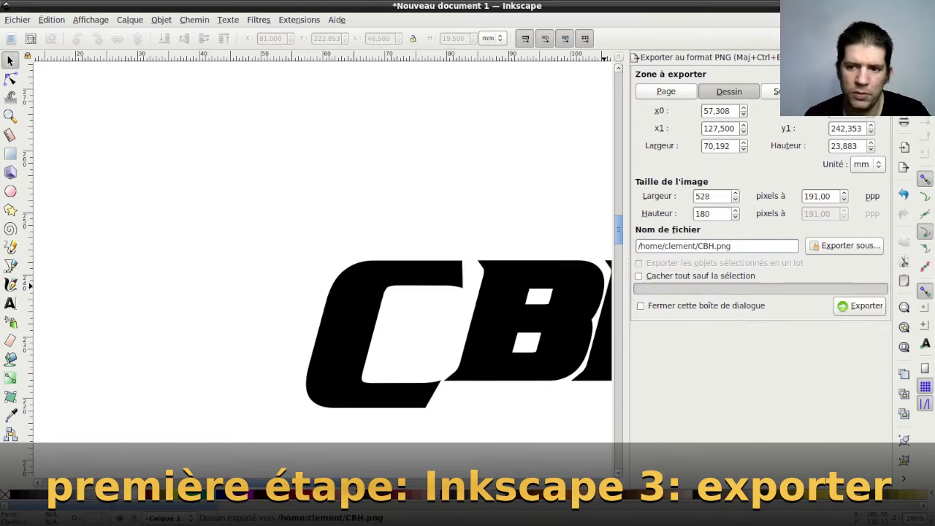
{"action": "left_click", "coordinate": [859, 308]}
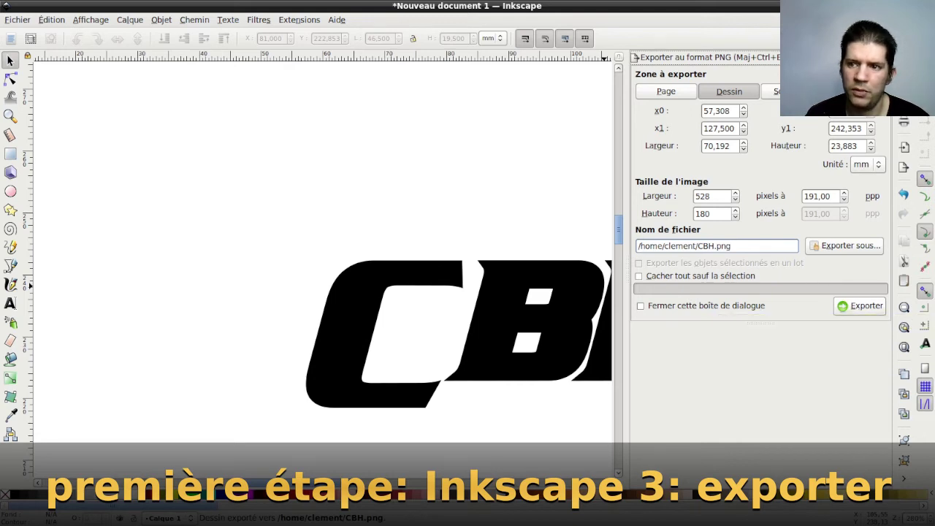
Step: Close the PNG export settings and reopen them from the File menu
{"action": "key", "text": "ctrl+shift+e"}
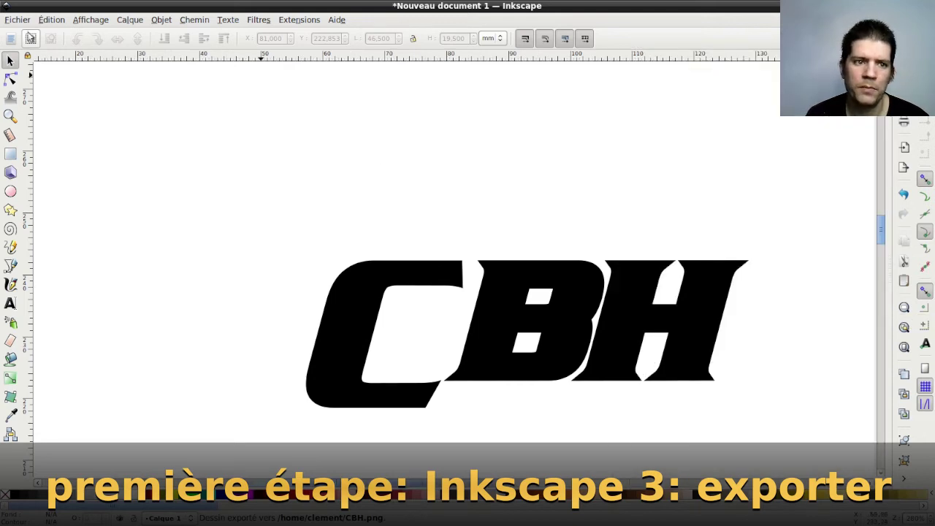
{"action": "left_click", "coordinate": [19, 25]}
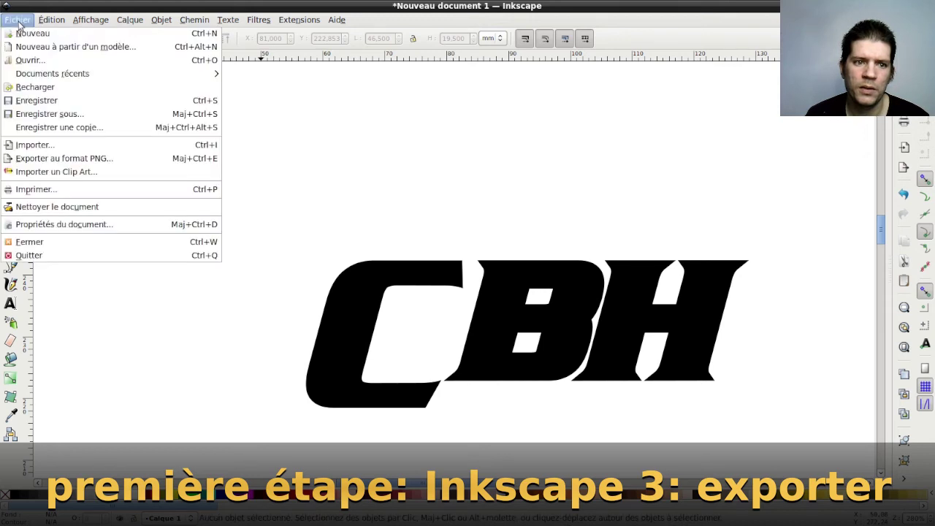
{"action": "left_click", "coordinate": [79, 159]}
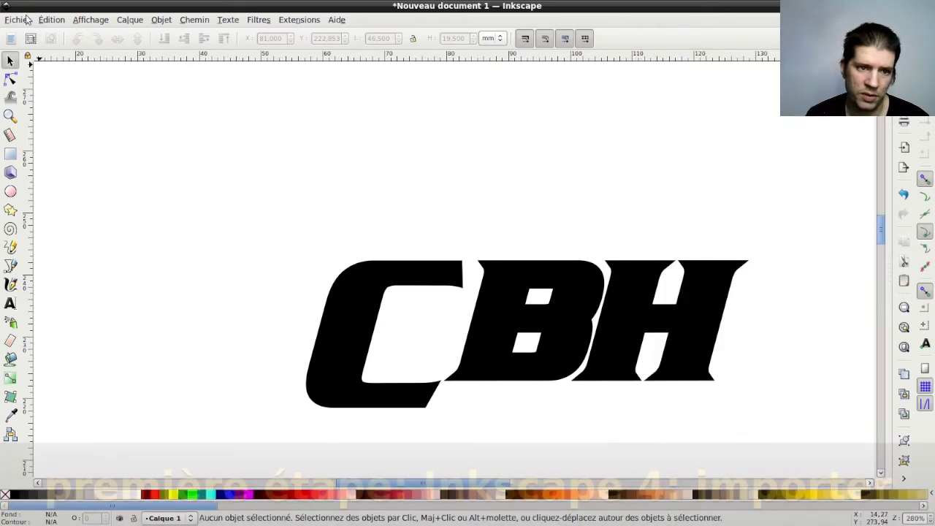
{"action": "left_click", "coordinate": [22, 20]}
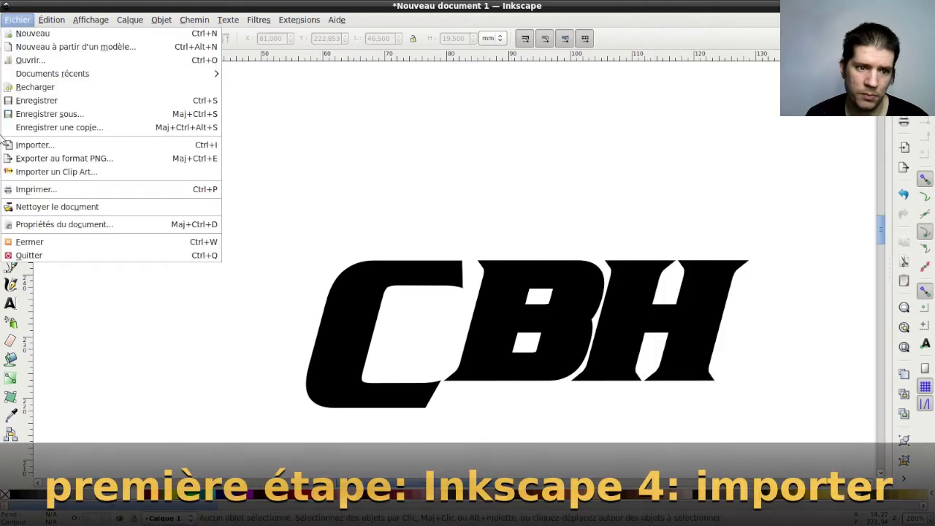
Step: Import CBH.png from the home folder as an embedded image
{"action": "left_click", "coordinate": [42, 156]}
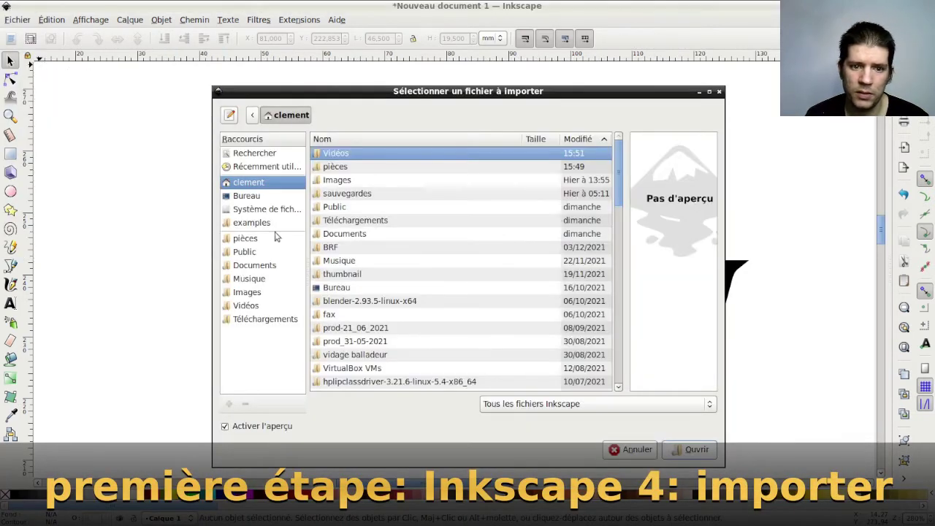
{"action": "scroll", "coordinate": [426, 301], "scroll_direction": "down", "scroll_amount": 3}
{"action": "scroll", "coordinate": [426, 301], "scroll_direction": "down", "scroll_amount": 5}
{"action": "scroll", "coordinate": [447, 312], "scroll_direction": "down", "scroll_amount": 4}
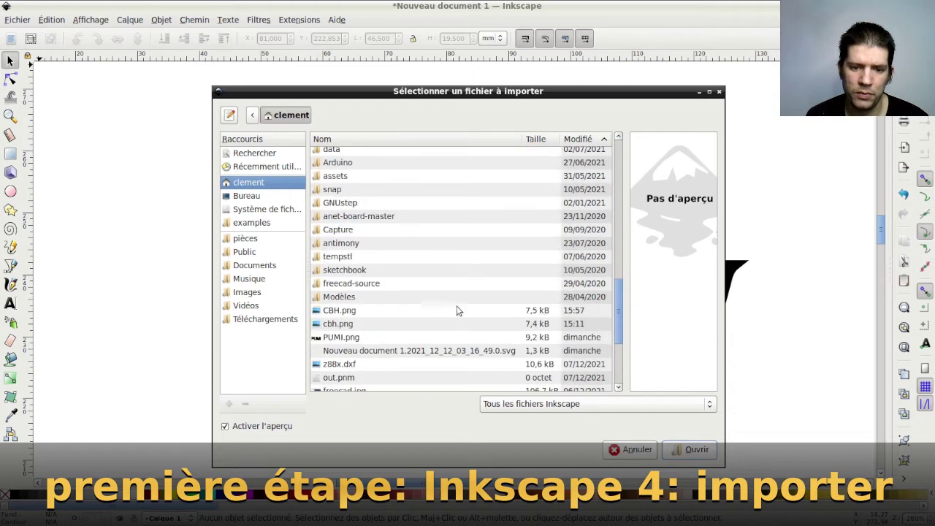
{"action": "left_click", "coordinate": [363, 313]}
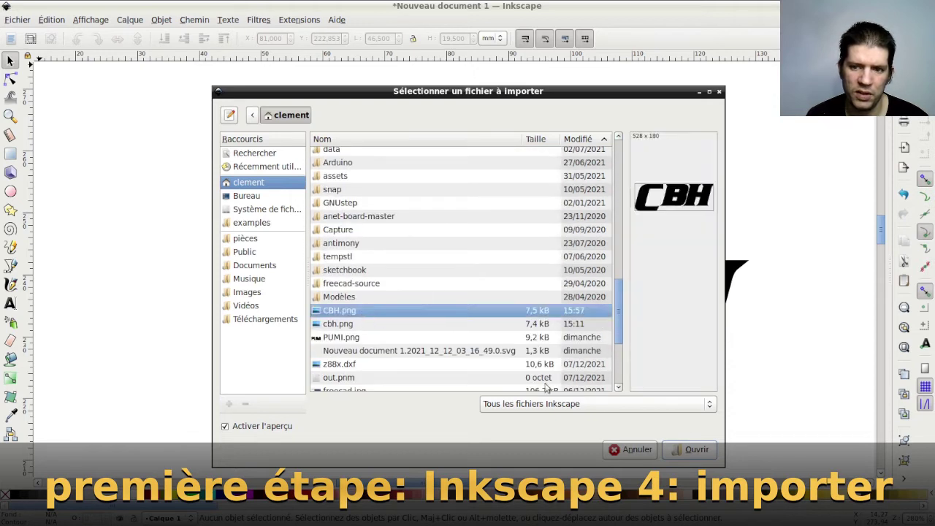
{"action": "left_click", "coordinate": [687, 454]}
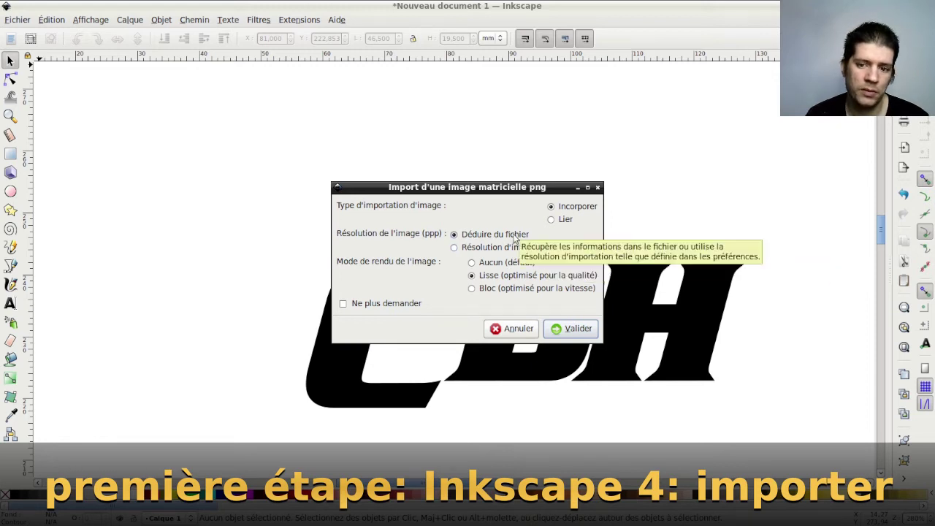
{"action": "left_click", "coordinate": [576, 328]}
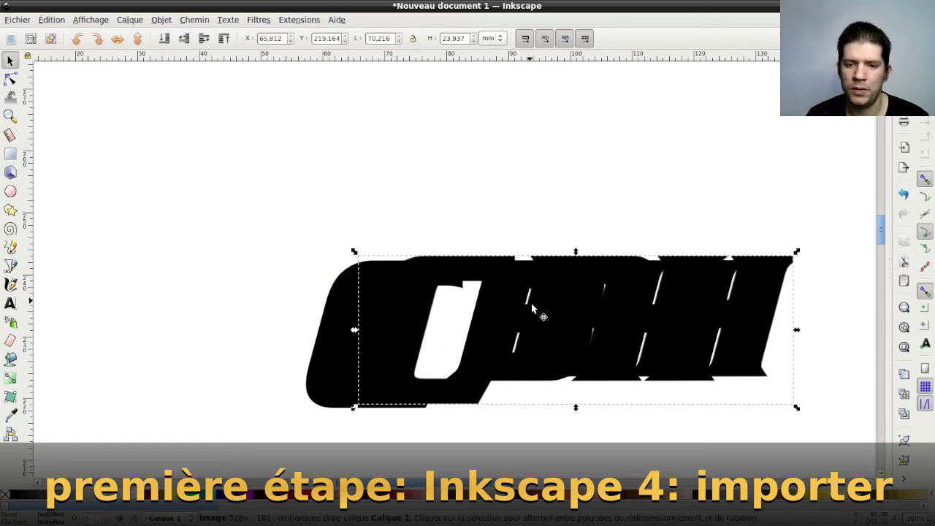
Step: Move the imported CBH image above the original lettering and enlarge it, undoing one bad resize
{"action": "mouse_move", "coordinate": [567, 329]}
{"action": "left_mouse_down"}
{"action": "mouse_move", "coordinate": [528, 178]}
{"action": "mouse_move", "coordinate": [351, 171]}
{"action": "left_mouse_up"}
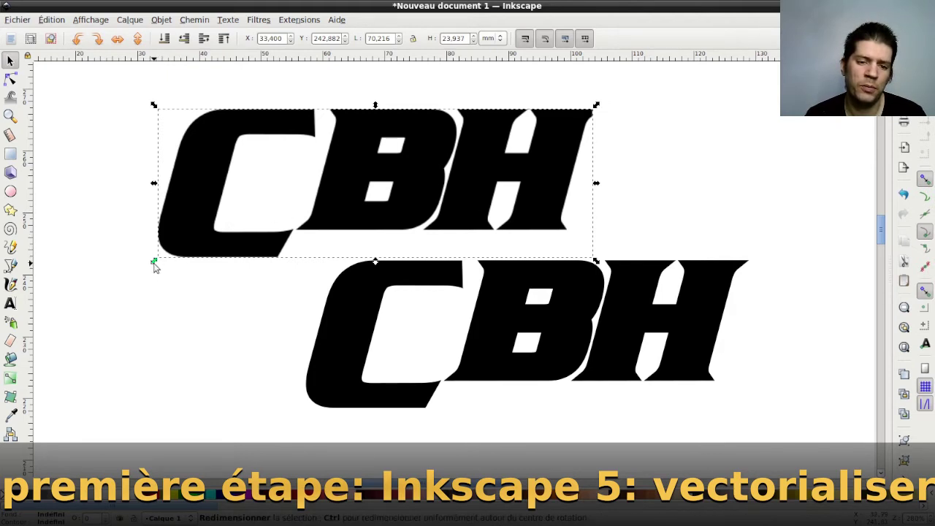
{"action": "left_click_drag", "start_coordinate": [154, 266], "coordinate": [300, 243]}
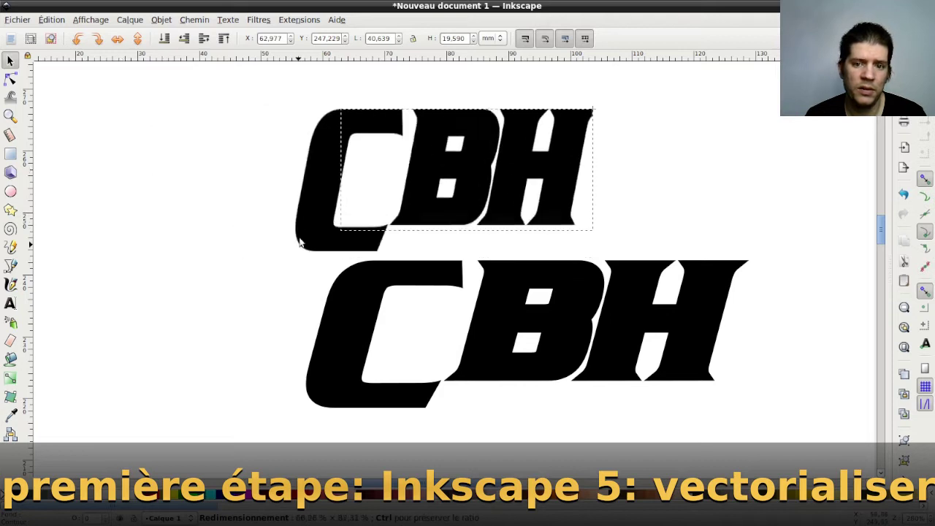
{"action": "left_click_drag", "start_coordinate": [299, 243], "coordinate": [306, 204]}
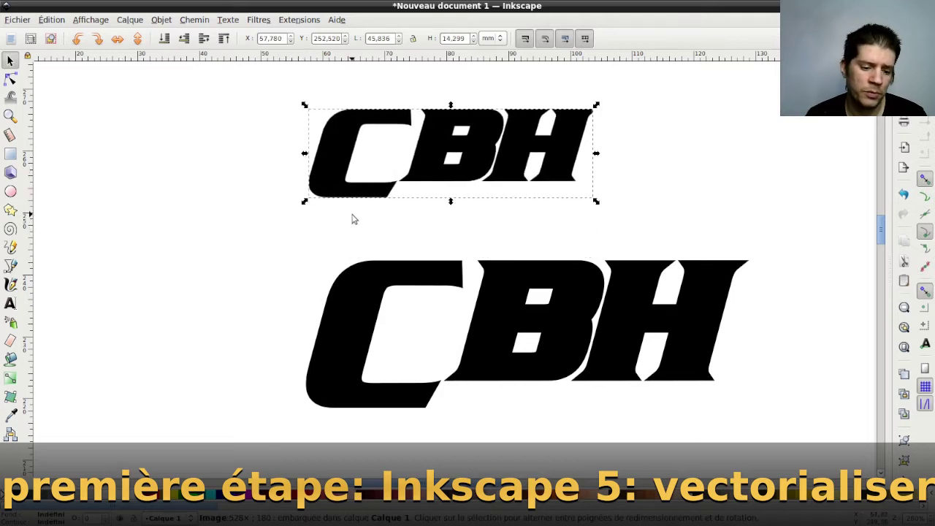
{"action": "key", "text": "ctrl+z"}
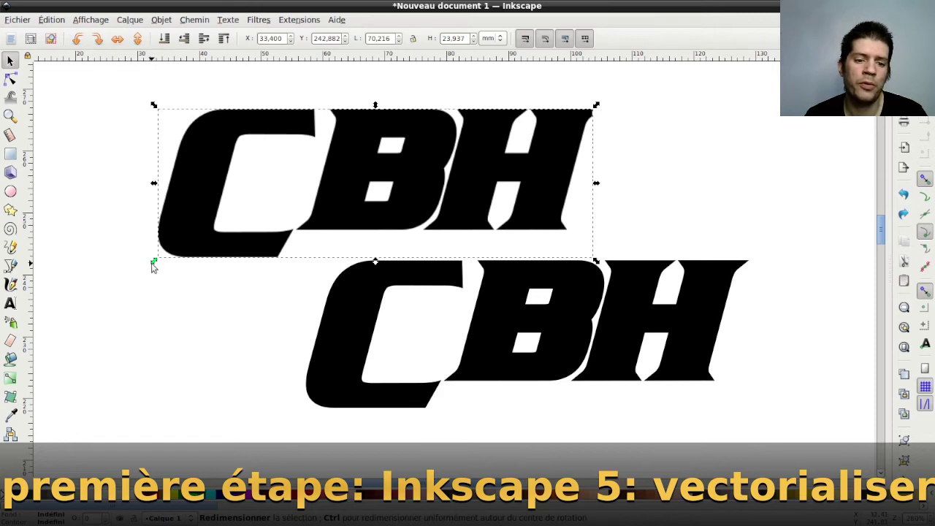
{"action": "mouse_move", "coordinate": [154, 261]}
{"action": "left_mouse_down"}
{"action": "mouse_move", "coordinate": [202, 260]}
{"action": "mouse_move", "coordinate": [219, 226]}
{"action": "mouse_move", "coordinate": [355, 194]}
{"action": "mouse_move", "coordinate": [324, 217]}
{"action": "mouse_move", "coordinate": [231, 213]}
{"action": "mouse_move", "coordinate": [352, 171]}
{"action": "mouse_move", "coordinate": [127, 261]}
{"action": "mouse_move", "coordinate": [75, 298]}
{"action": "left_mouse_up"}
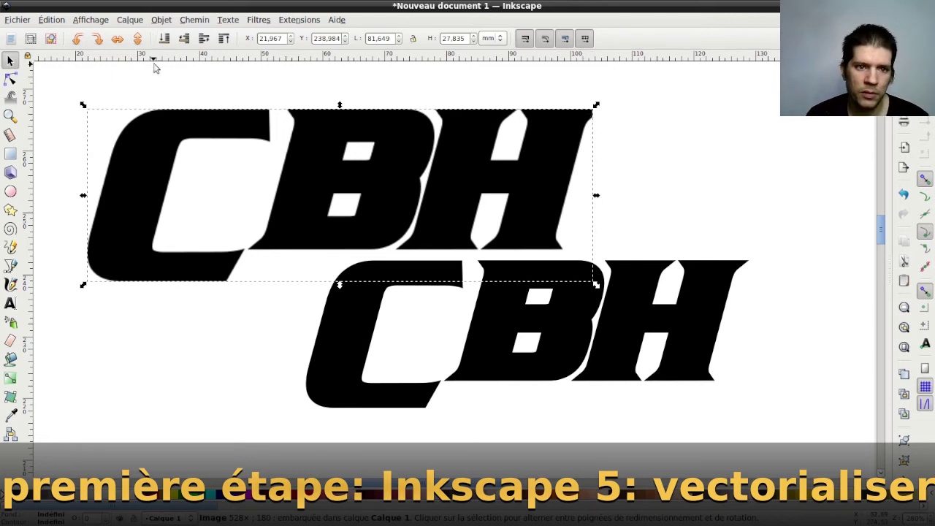
Step: Trace the CBH bitmap at brightness threshold 0,450 into a 93-node vector path
{"action": "left_click", "coordinate": [157, 20]}
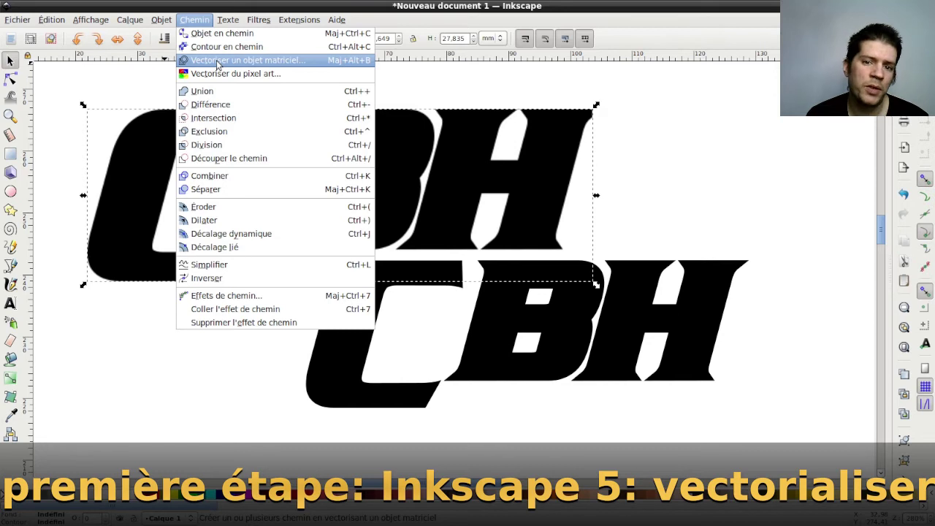
{"action": "left_click", "coordinate": [217, 63]}
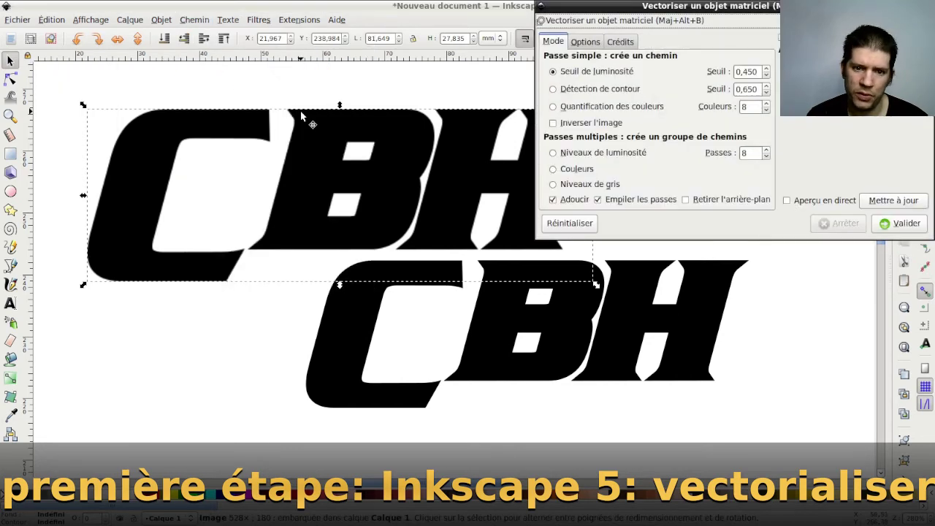
{"action": "left_click", "coordinate": [320, 137]}
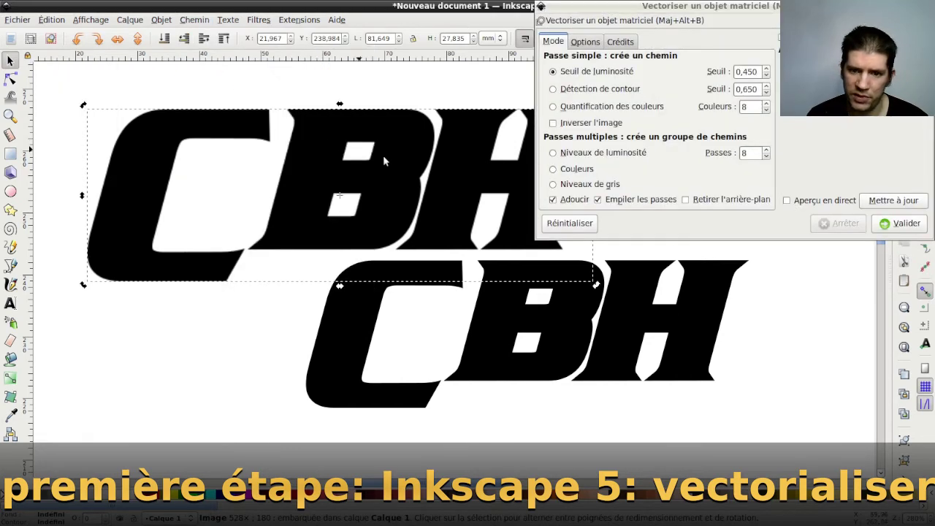
{"action": "left_click", "coordinate": [909, 206]}
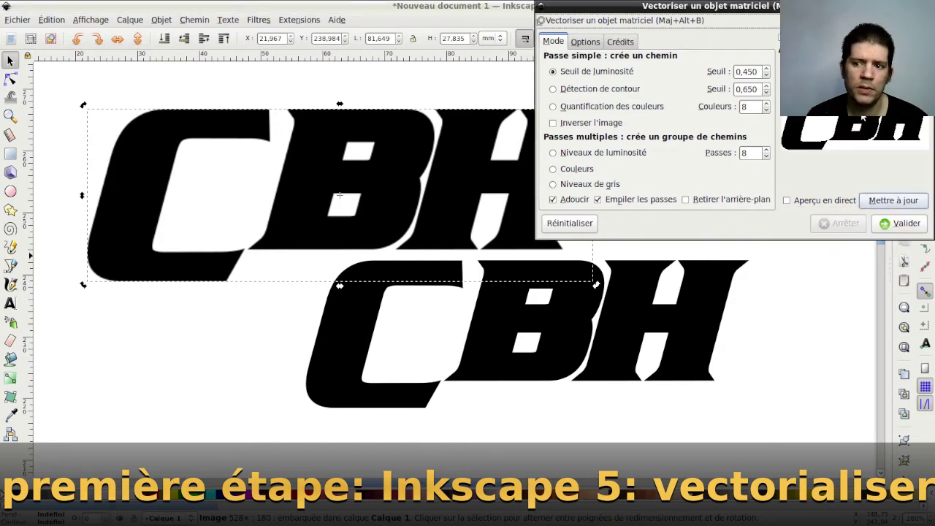
{"action": "left_click", "coordinate": [906, 224]}
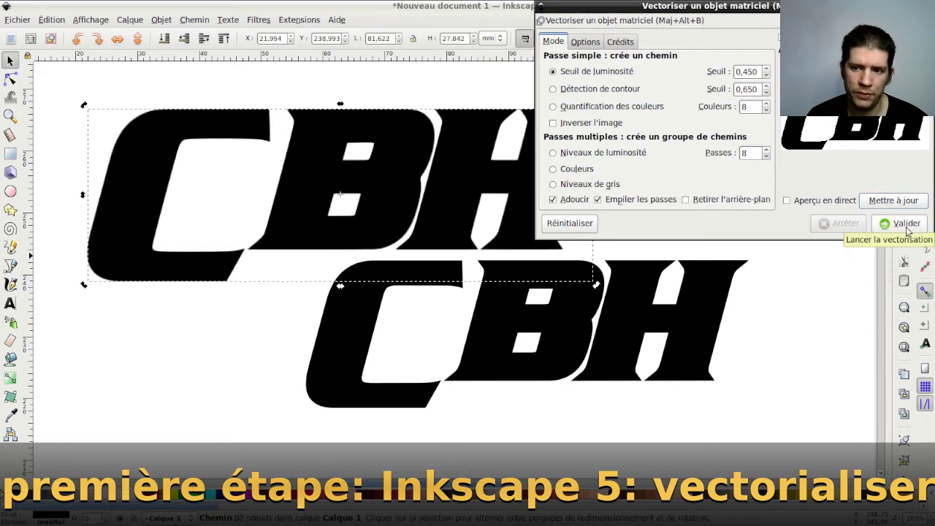
Step: Move the traced CBH path below the other two copies
{"action": "left_click", "coordinate": [240, 354]}
{"action": "mouse_move", "coordinate": [314, 228]}
{"action": "left_mouse_down"}
{"action": "mouse_move", "coordinate": [524, 369]}
{"action": "mouse_move", "coordinate": [310, 300]}
{"action": "left_mouse_up"}
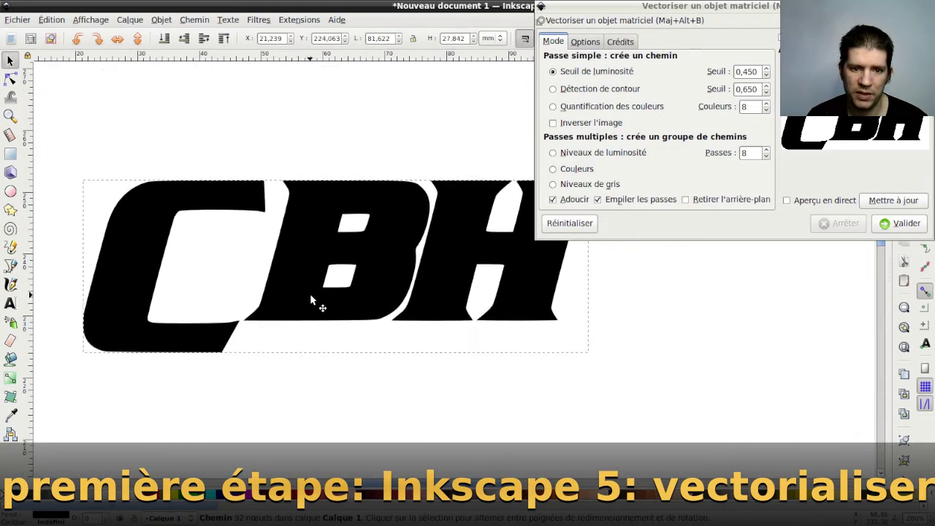
{"action": "scroll", "coordinate": [423, 314], "scroll_direction": "down", "scroll_amount": 1}
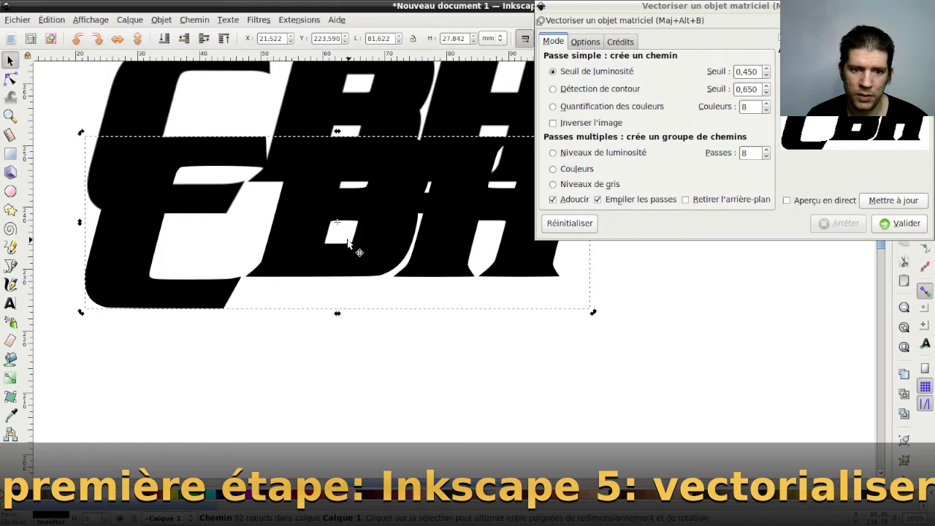
{"action": "left_click_drag", "start_coordinate": [349, 244], "coordinate": [471, 443]}
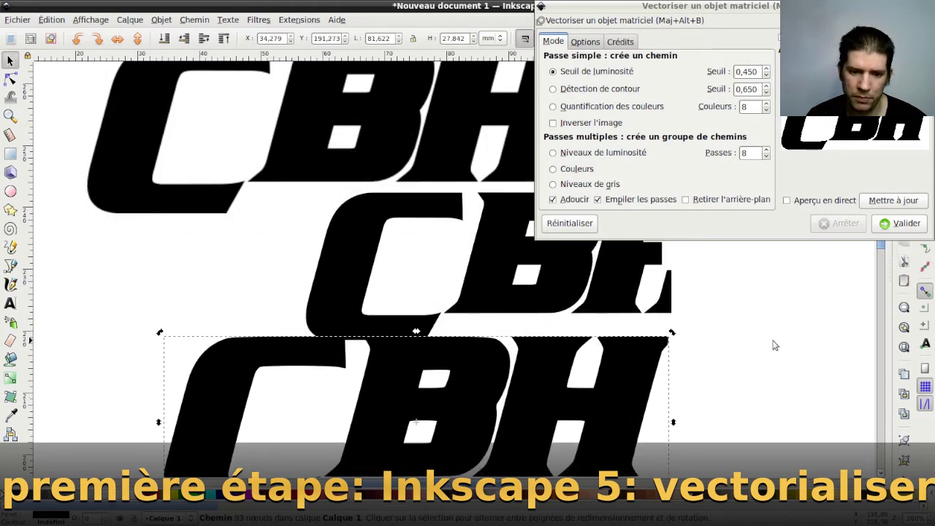
{"action": "scroll", "coordinate": [778, 347], "scroll_direction": "down", "scroll_amount": 1, "text": "ctrl"}
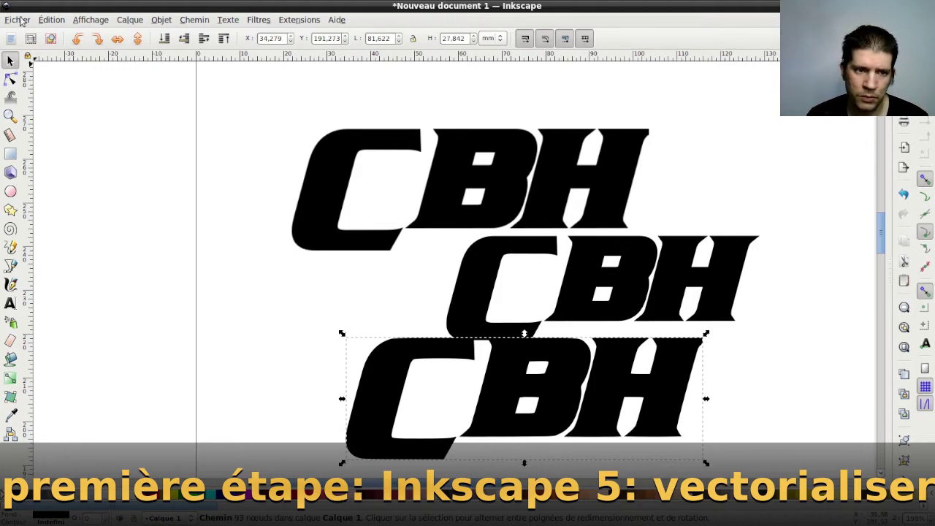
Step: Save the Inkscape drawing as CBH.svg in Inkscape SVG format in the pièces folder
{"action": "left_click", "coordinate": [18, 20]}
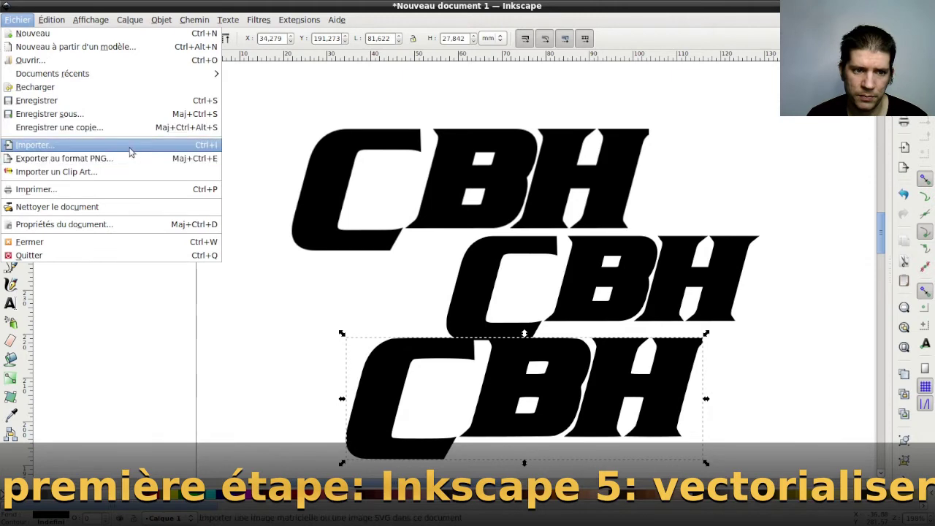
{"action": "left_click", "coordinate": [134, 115]}
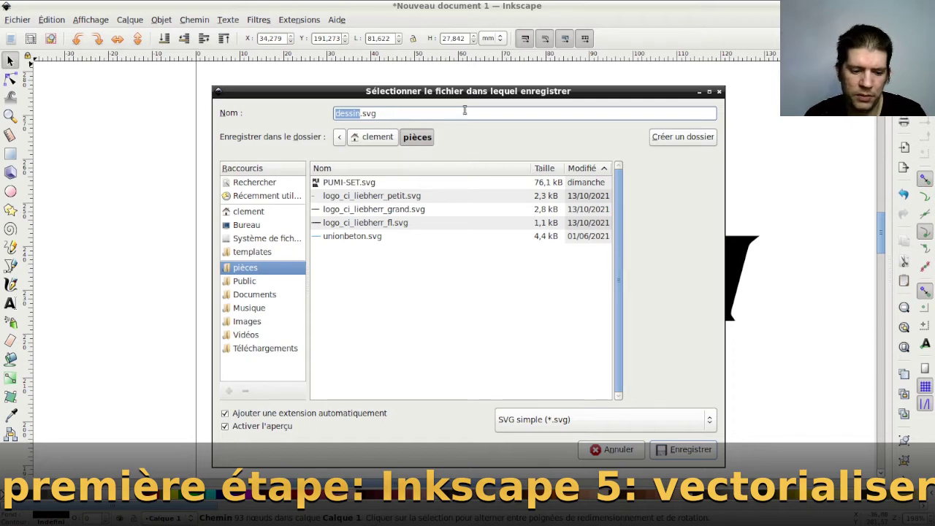
{"action": "type", "text": "CBH"}
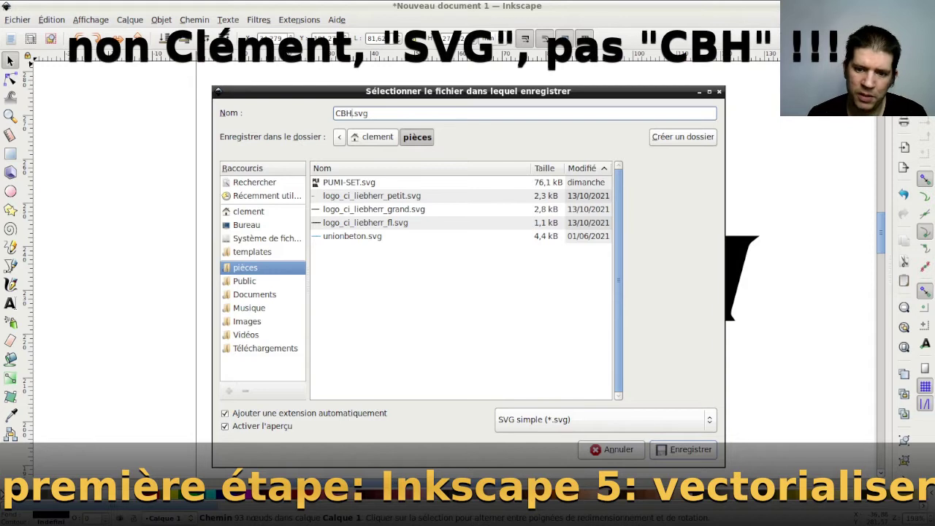
{"action": "left_click", "coordinate": [580, 419]}
{"action": "left_click", "coordinate": [589, 411]}
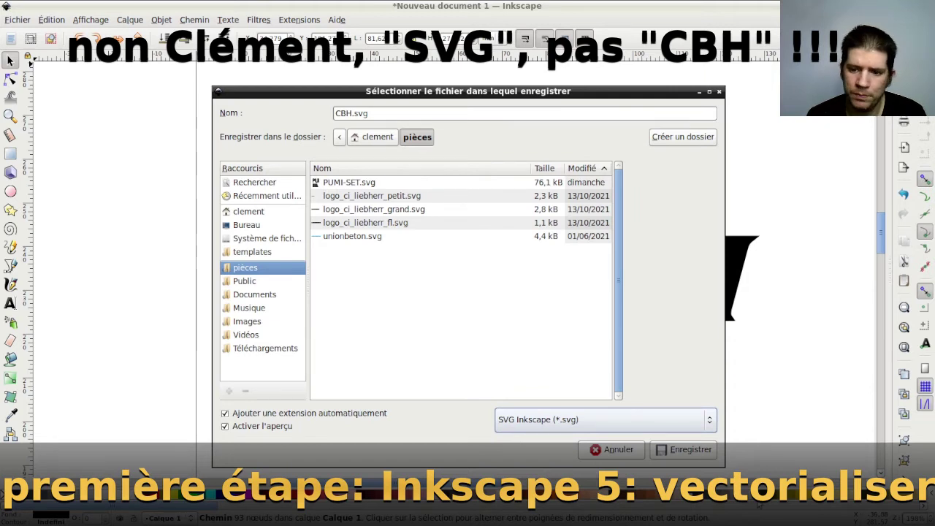
{"action": "left_click", "coordinate": [687, 450]}
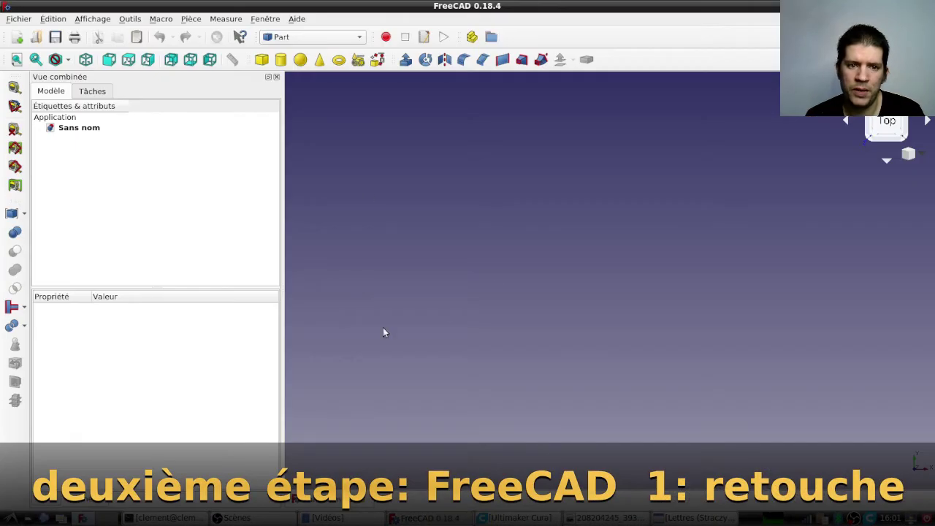
Step: Import CBH.svg from the pièces folder into the empty FreeCAD document
{"action": "left_click", "coordinate": [20, 18]}
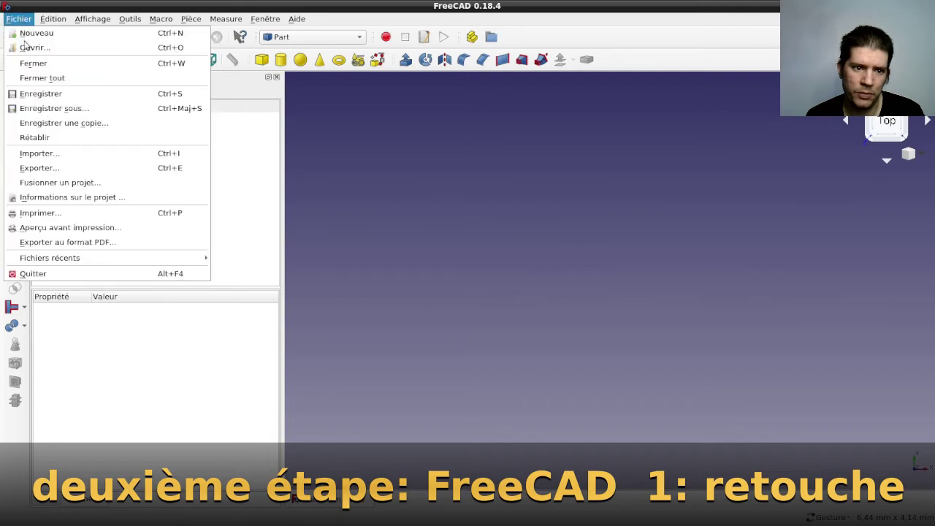
{"action": "left_click", "coordinate": [64, 155]}
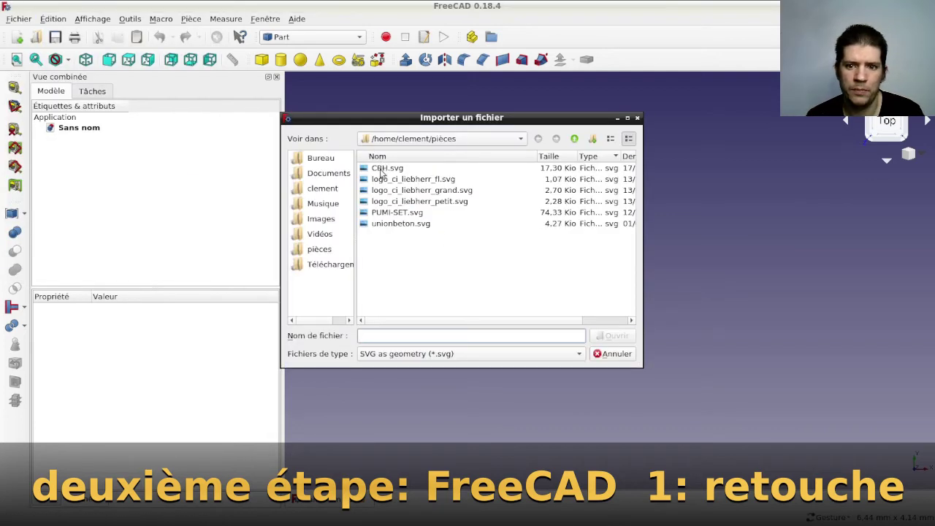
{"action": "left_click", "coordinate": [384, 170]}
{"action": "left_click", "coordinate": [613, 338]}
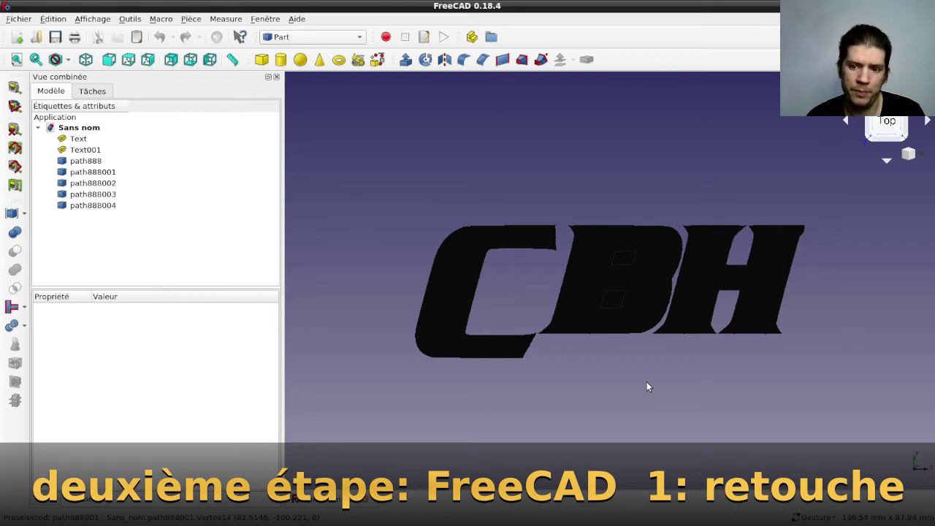
Step: Inspect the placement position of the lower small square path888002 inside the B
{"action": "left_click", "coordinate": [619, 309]}
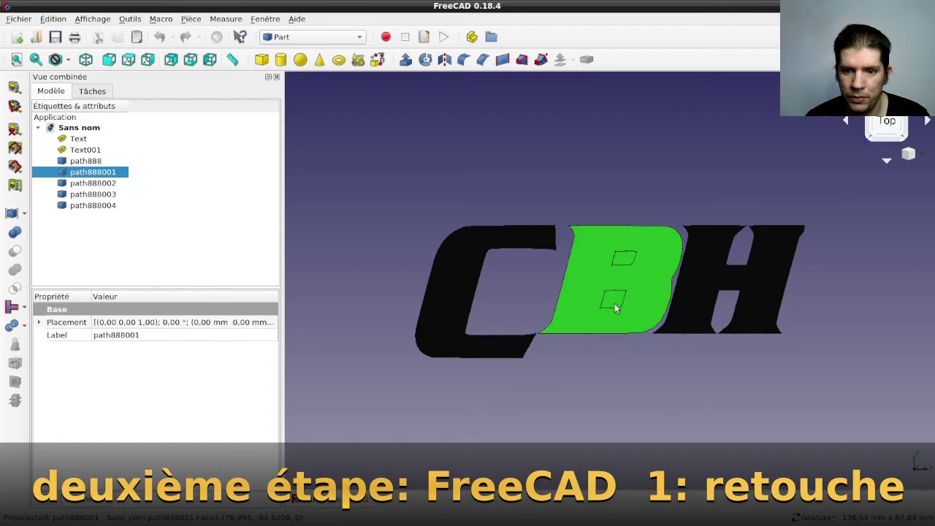
{"action": "left_click", "coordinate": [82, 185]}
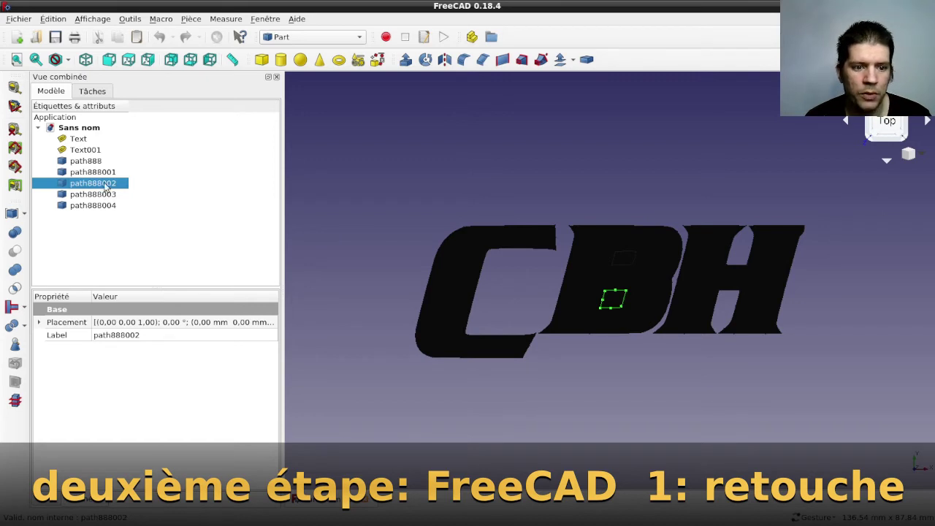
{"action": "left_click", "coordinate": [40, 322]}
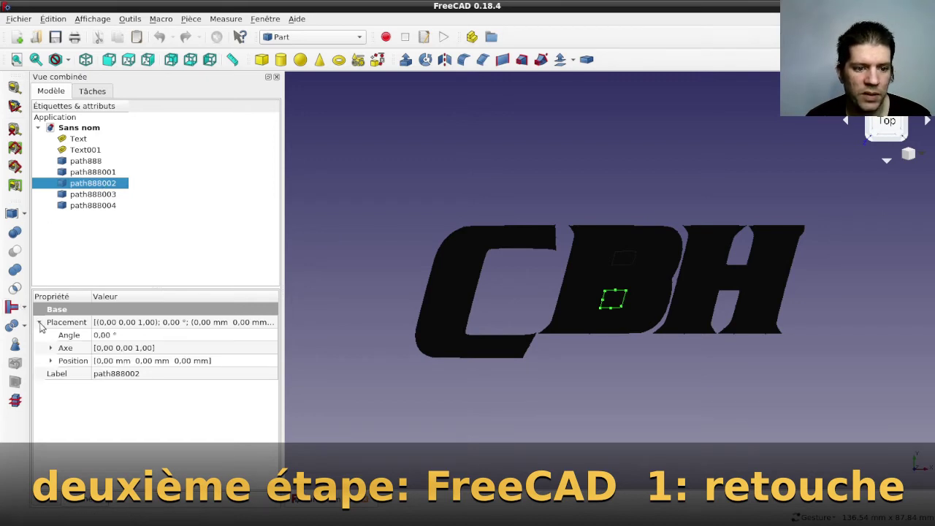
{"action": "left_click", "coordinate": [50, 361]}
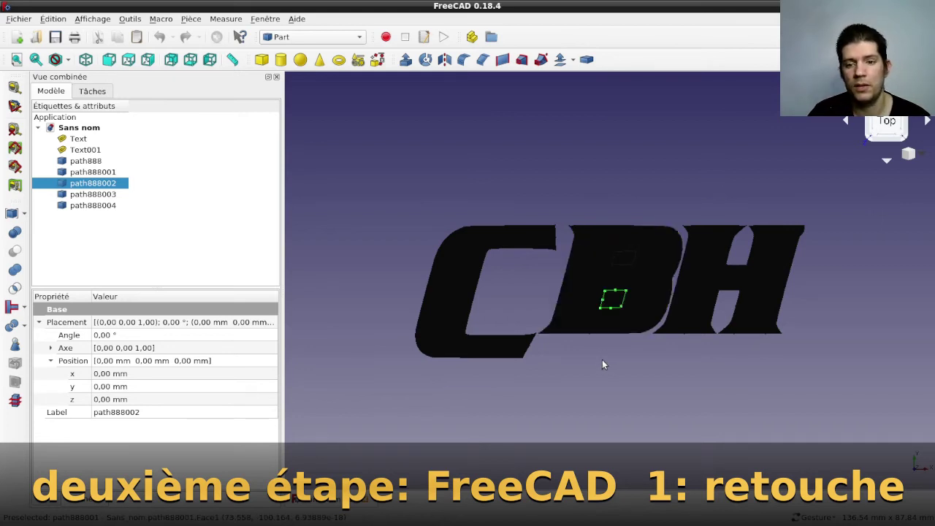
Step: Fuse path888003 and path888002 into one Fusion, accepting the non-solid warning
{"action": "left_click", "coordinate": [374, 210]}
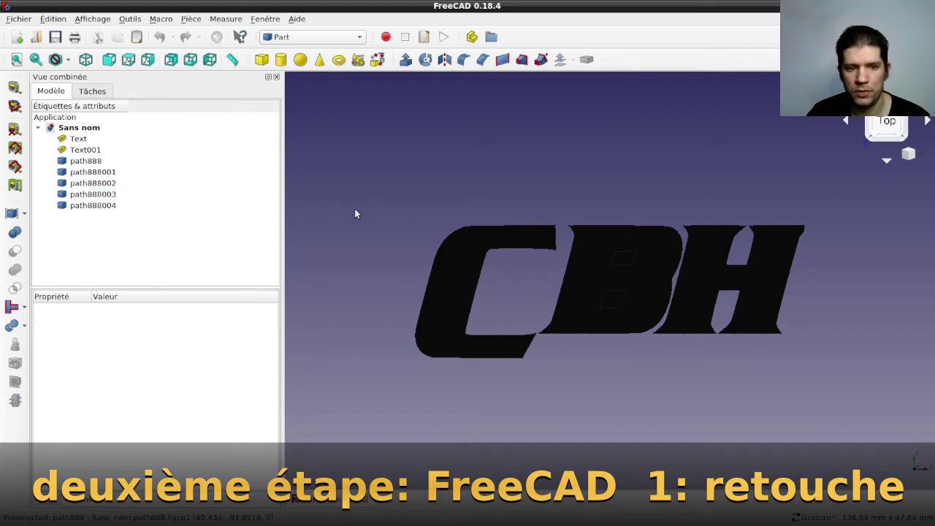
{"action": "left_click", "coordinate": [102, 195]}
{"action": "left_click", "coordinate": [107, 184], "text": "ctrl"}
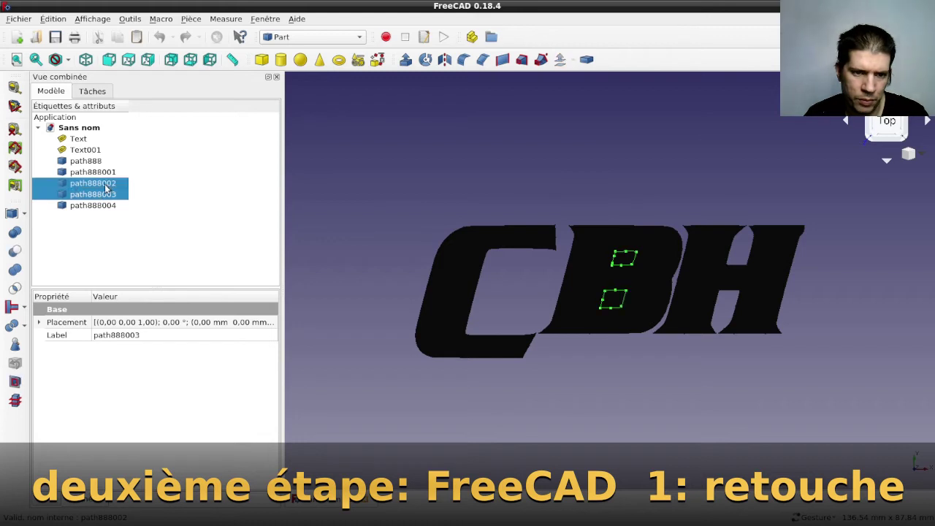
{"action": "left_click", "coordinate": [17, 272]}
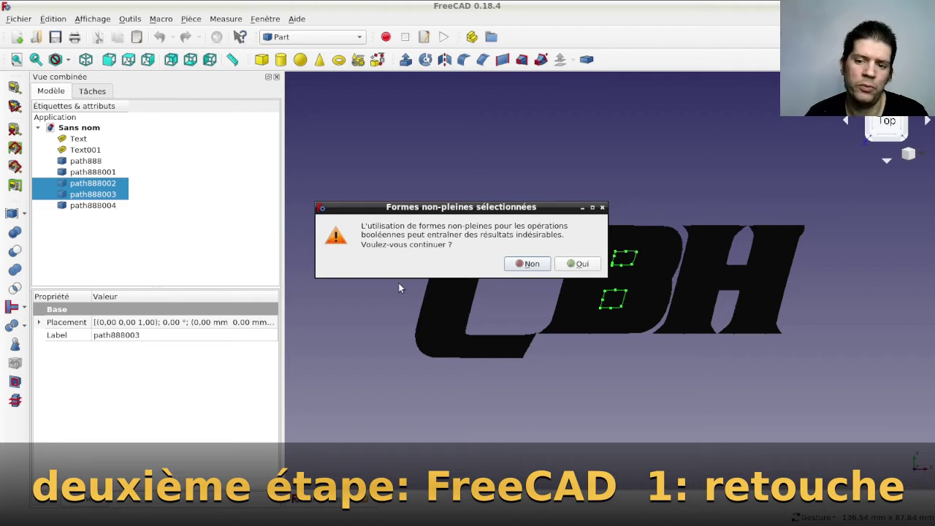
{"action": "left_click", "coordinate": [579, 264]}
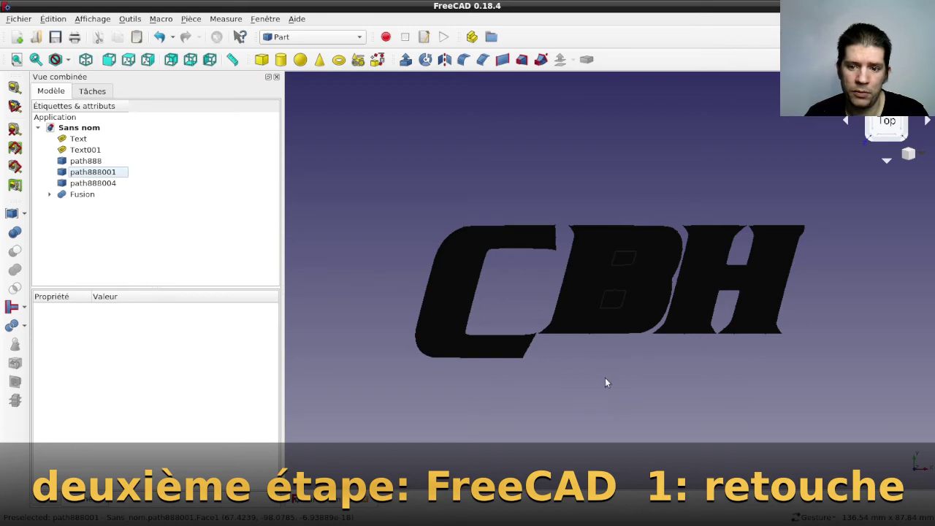
Step: Cut the Fusion out of the B letter path888001, accepting the non-solid warning
{"action": "left_click", "coordinate": [67, 195]}
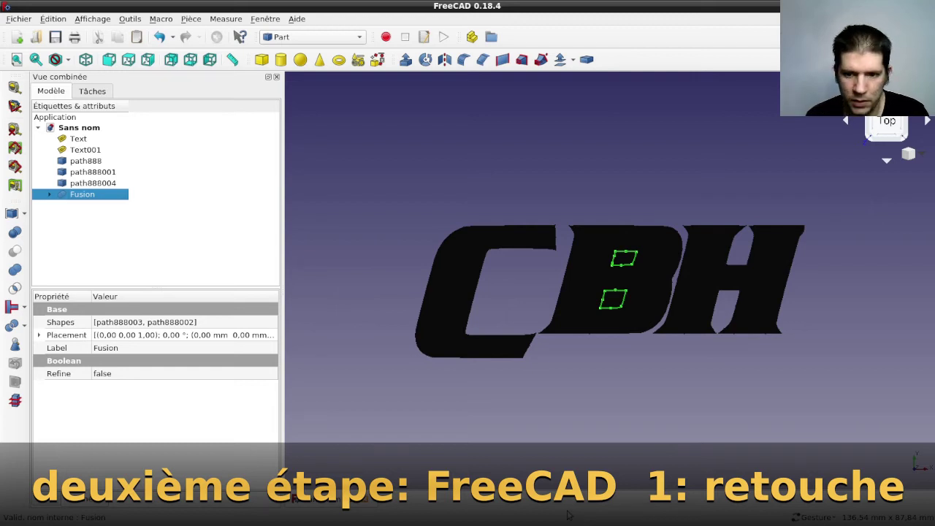
{"action": "left_click", "coordinate": [593, 273]}
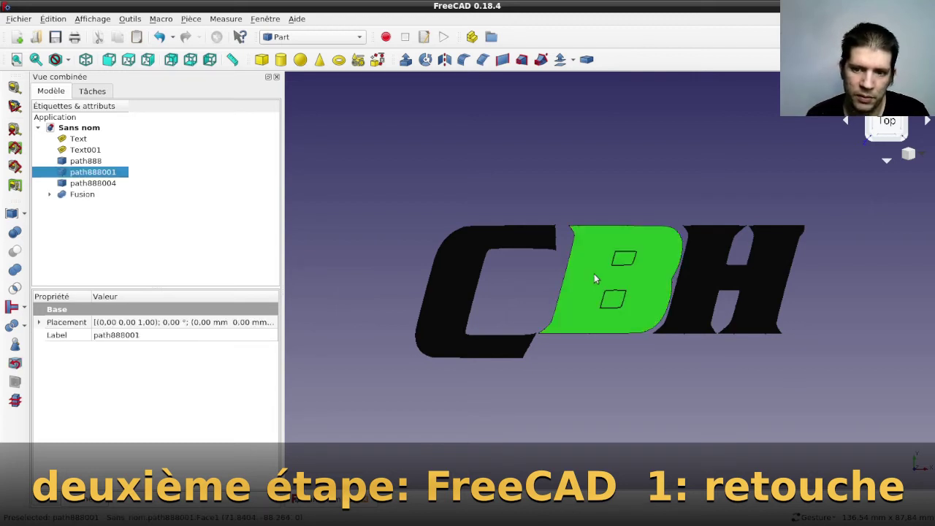
{"action": "left_click", "coordinate": [76, 198], "text": "ctrl"}
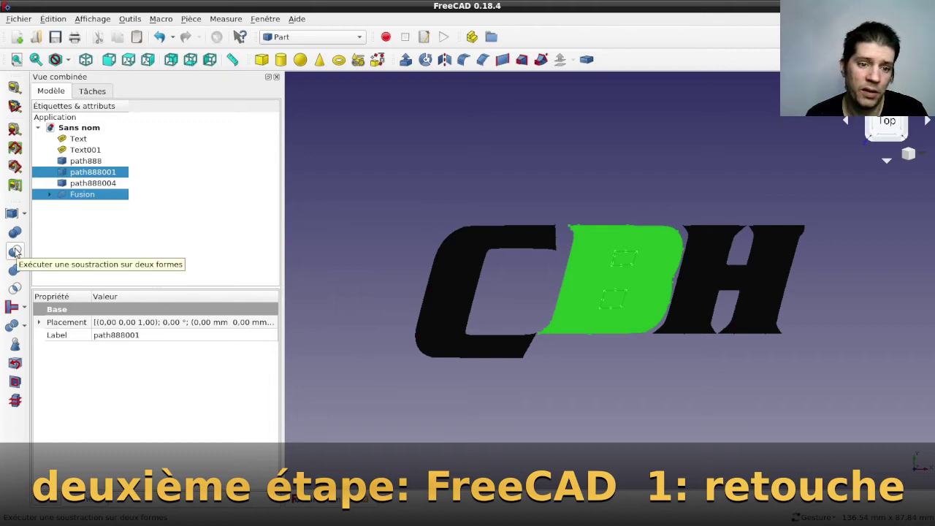
{"action": "left_click", "coordinate": [14, 252]}
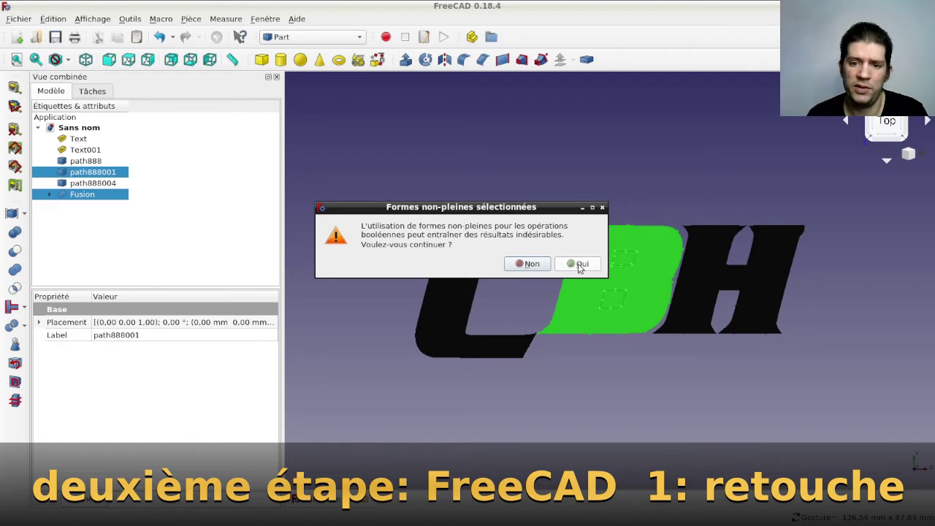
{"action": "left_click", "coordinate": [579, 265]}
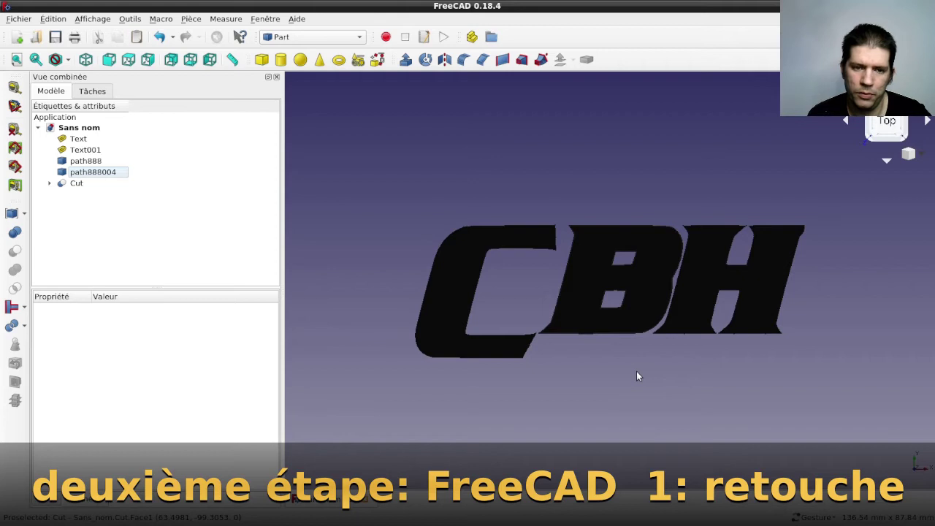
Step: Add an involute rack from the Gear workbench and select it
{"action": "left_click", "coordinate": [327, 38]}
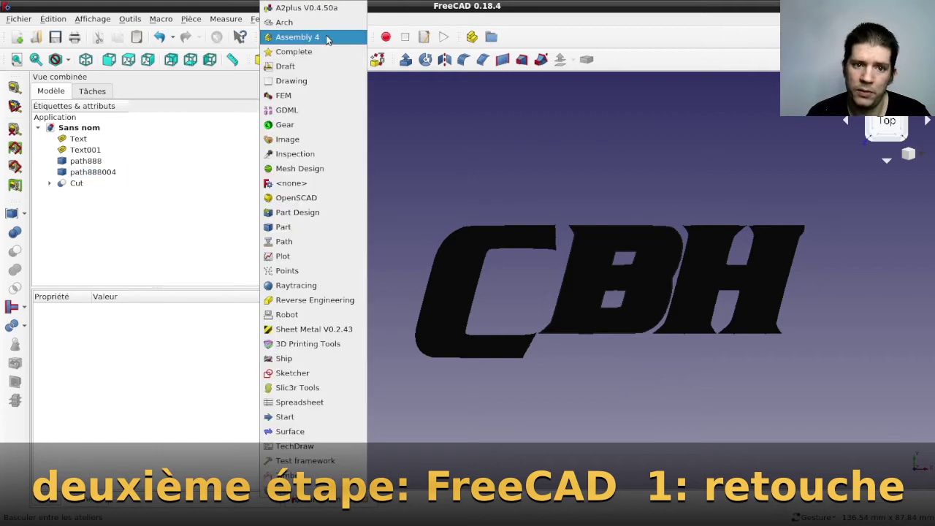
{"action": "left_click", "coordinate": [335, 125]}
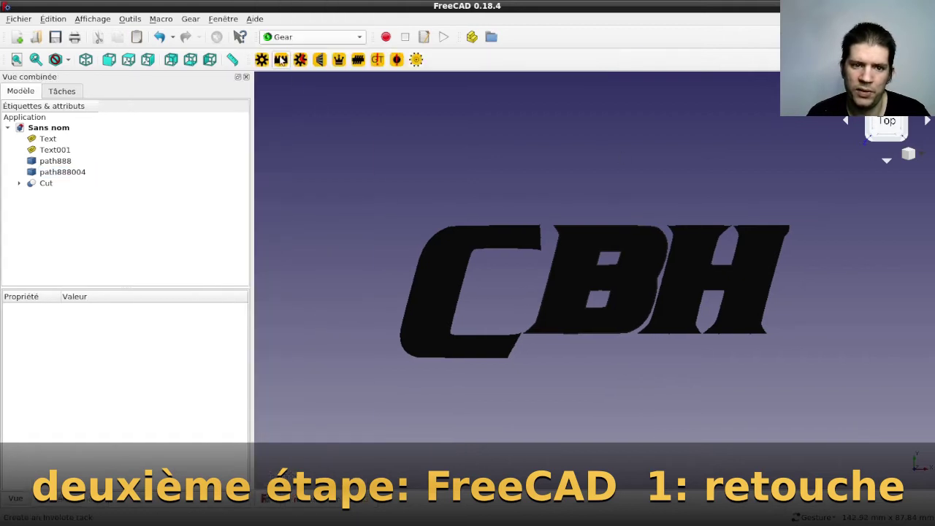
{"action": "left_click", "coordinate": [281, 60]}
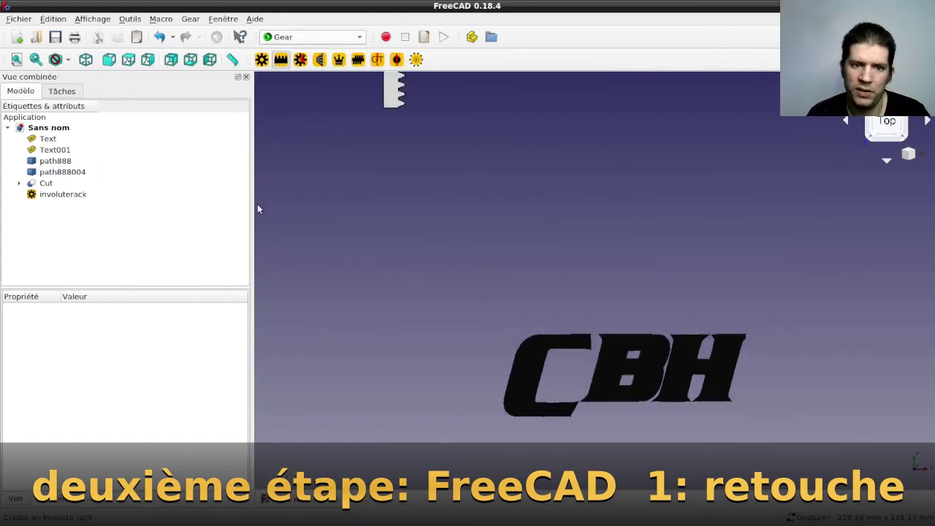
{"action": "left_click", "coordinate": [58, 194]}
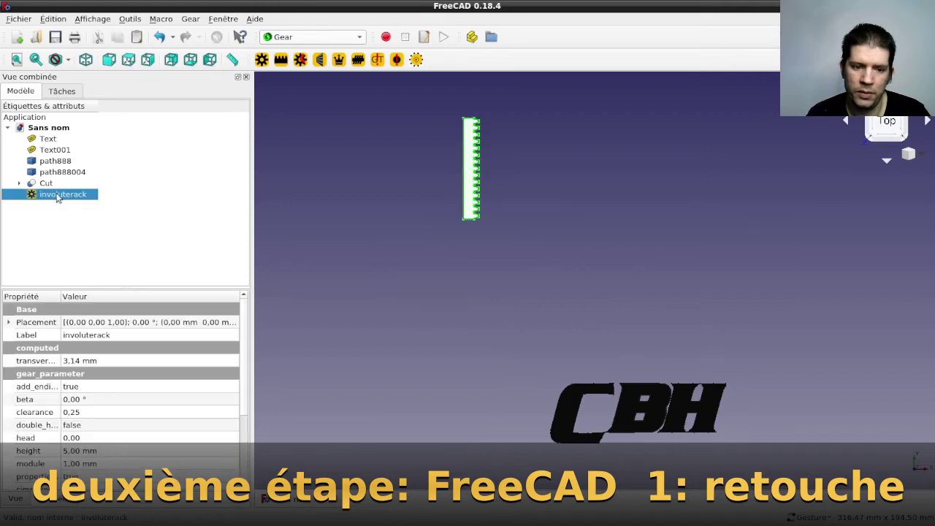
Step: Duplicate the rack as involuterack001 and set the copy's module to 0.75 mm
{"action": "left_click", "coordinate": [307, 37]}
{"action": "left_click", "coordinate": [295, 226]}
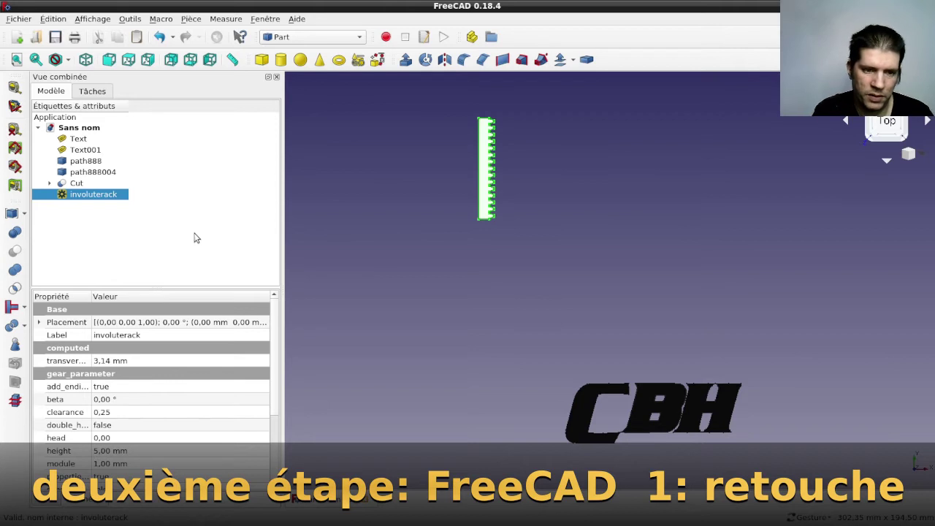
{"action": "key", "text": "ctrl+c"}
{"action": "key", "text": "ctrl+v"}
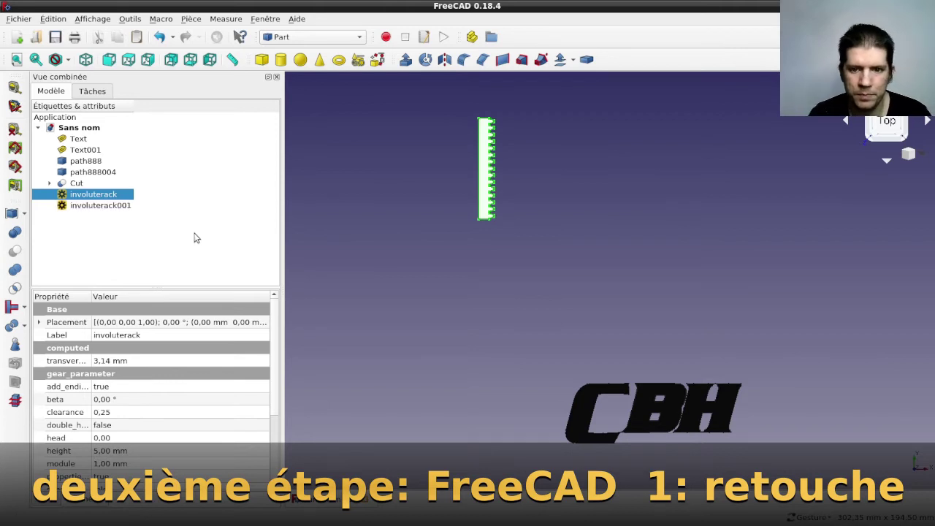
{"action": "left_click", "coordinate": [103, 206]}
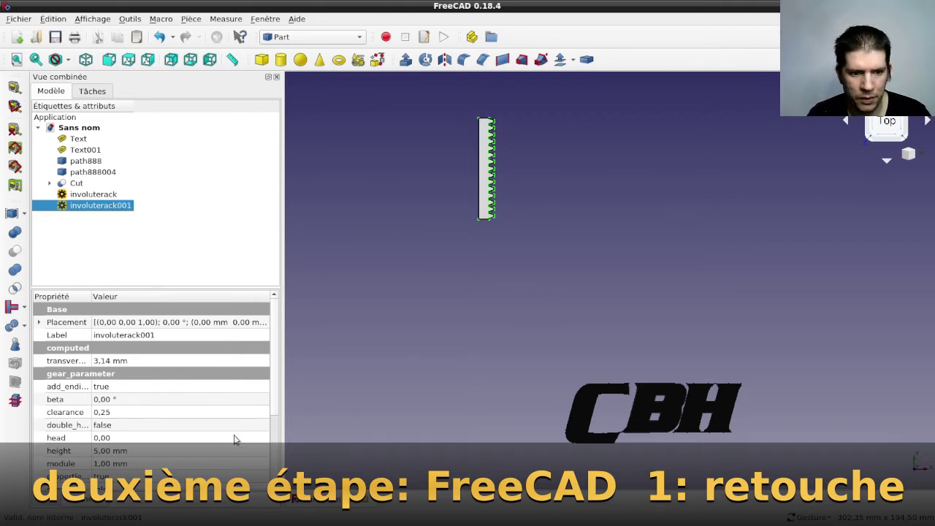
{"action": "left_click", "coordinate": [164, 464]}
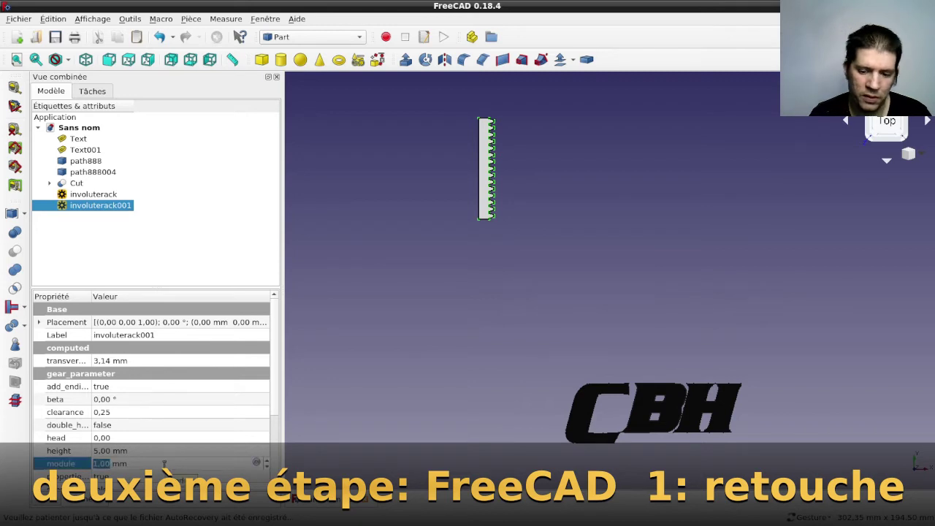
{"action": "type", "text": "0.75"}
{"action": "key", "text": "Return"}
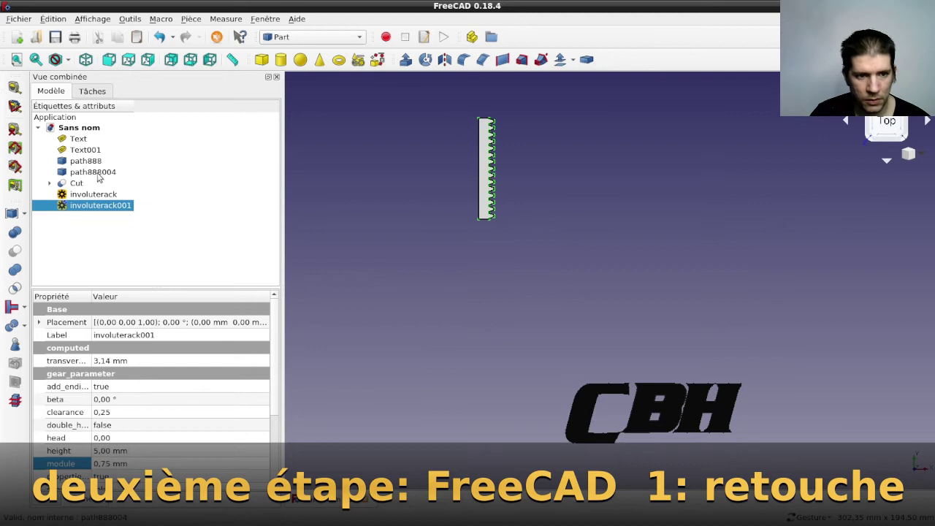
Step: Give the original involuterack 3 teeth, a 25 mm height and head 0
{"action": "left_click", "coordinate": [98, 195]}
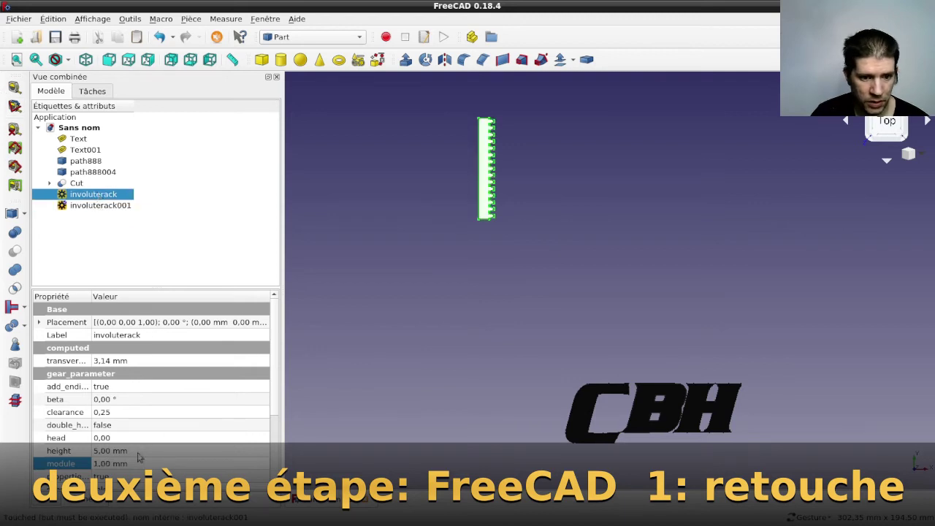
{"action": "scroll", "coordinate": [251, 390], "scroll_direction": "down", "scroll_amount": 1}
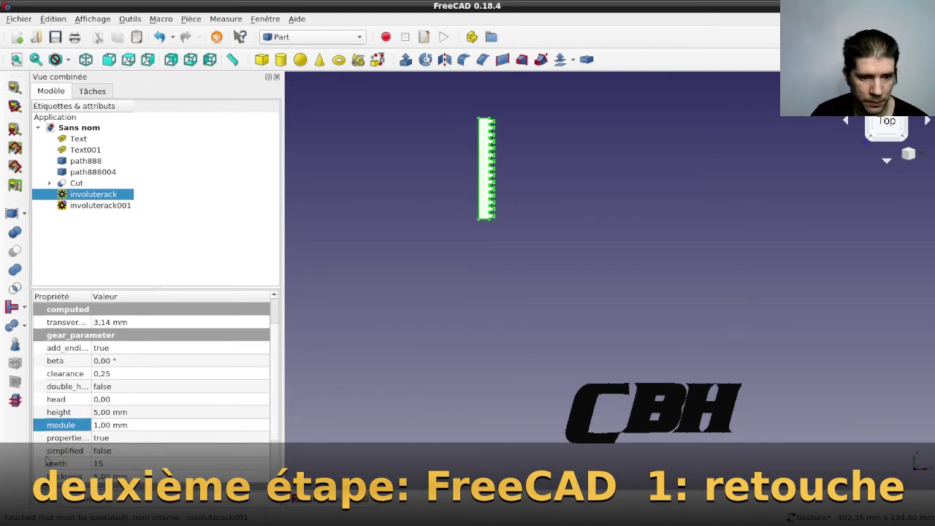
{"action": "left_click", "coordinate": [108, 463]}
{"action": "type", "text": "3"}
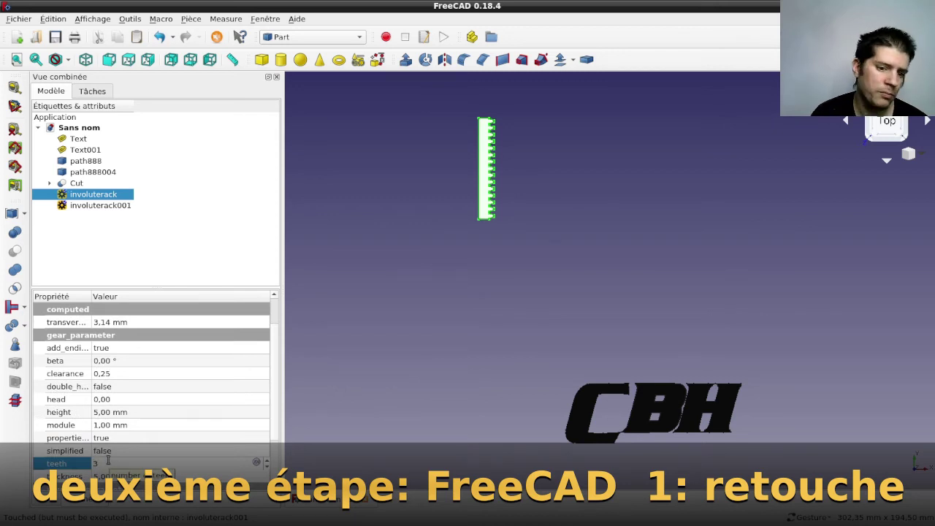
{"action": "left_click", "coordinate": [117, 413]}
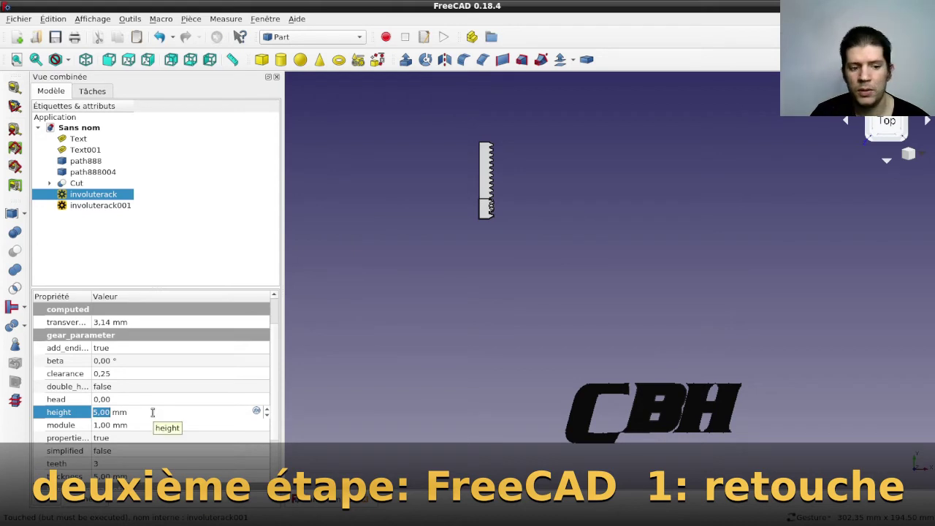
{"action": "key", "text": "Home"}
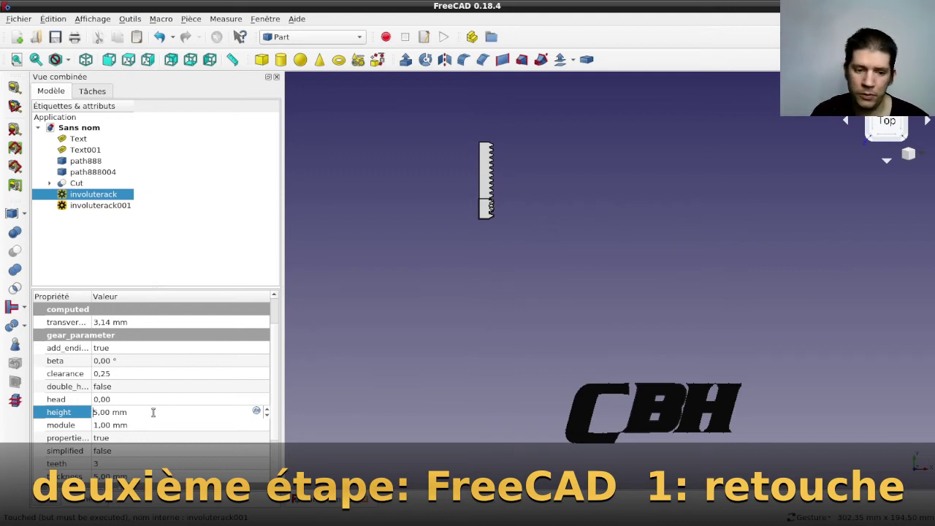
{"action": "type", "text": "2"}
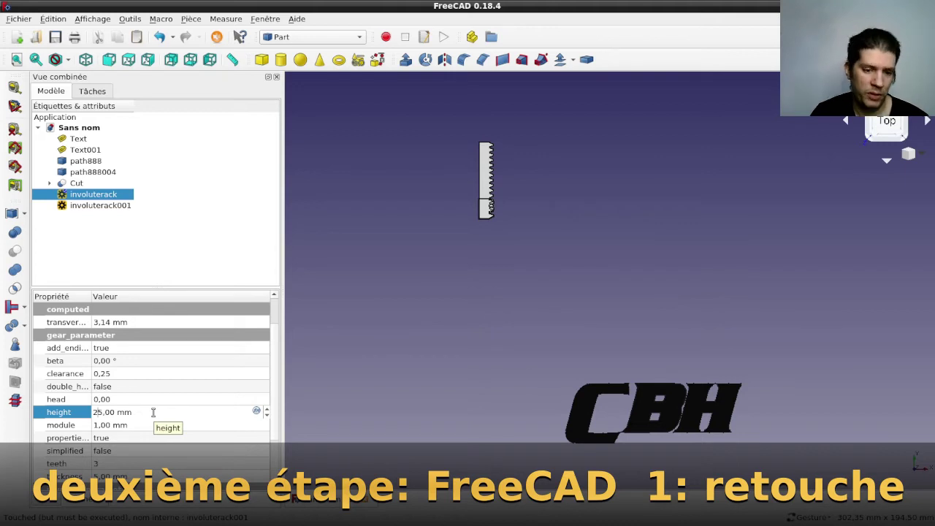
{"action": "left_click", "coordinate": [165, 398]}
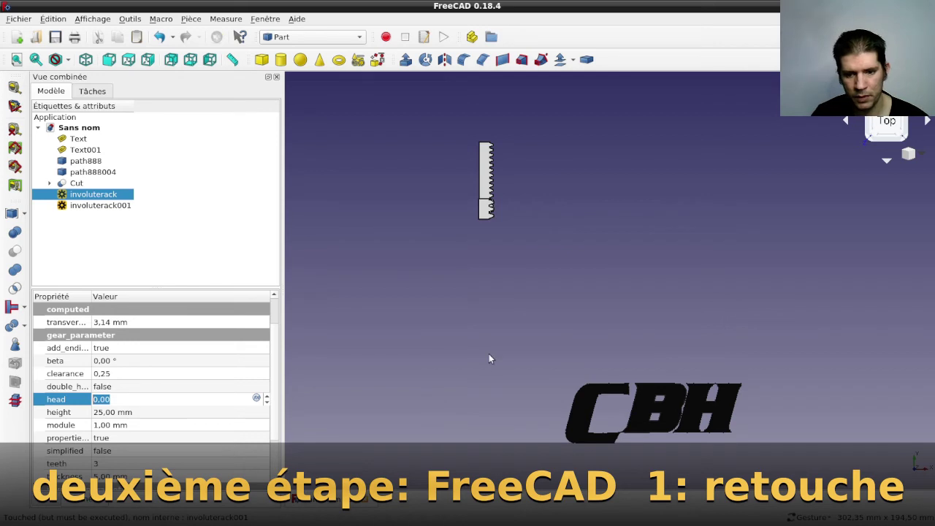
{"action": "type", "text": "0"}
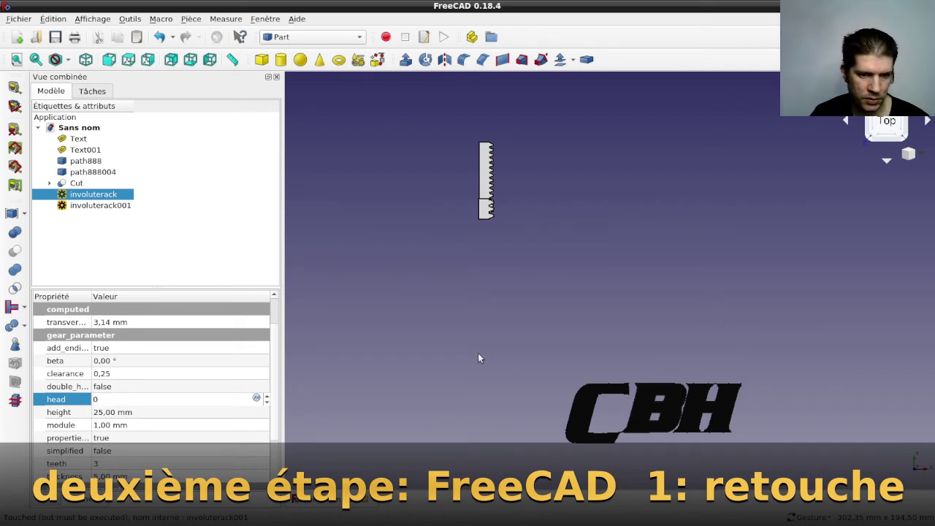
{"action": "left_click", "coordinate": [475, 356]}
{"action": "key", "text": "0"}
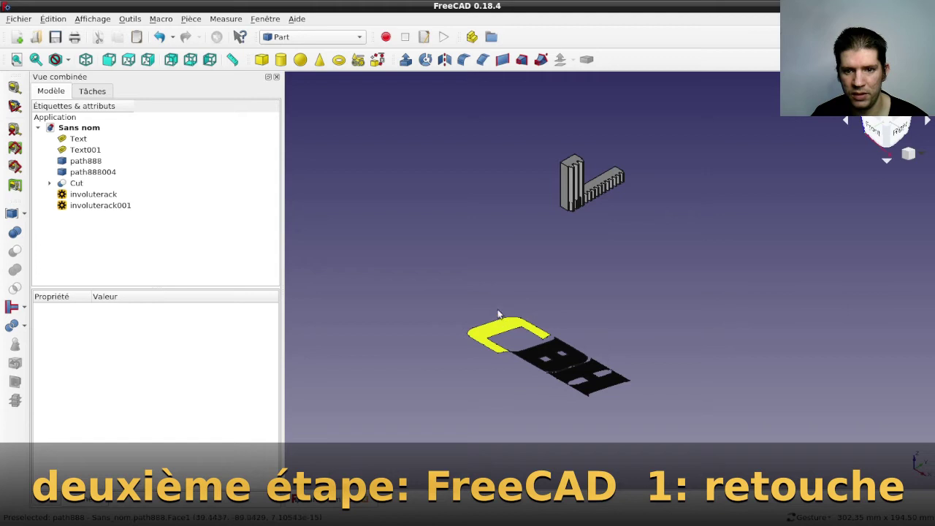
Step: Give involuterack001 3 teeth and a 50 mm height
{"action": "left_click", "coordinate": [603, 183]}
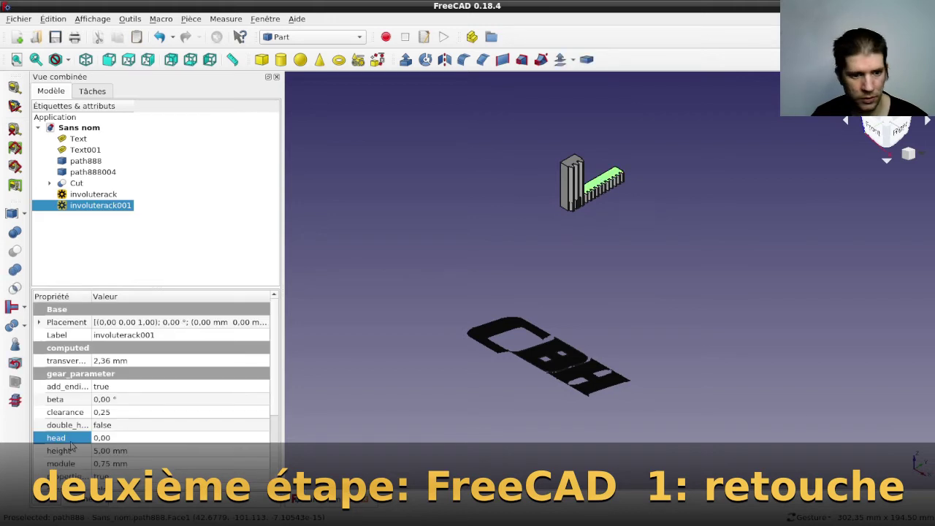
{"action": "scroll", "coordinate": [184, 396], "scroll_direction": "down", "scroll_amount": 3}
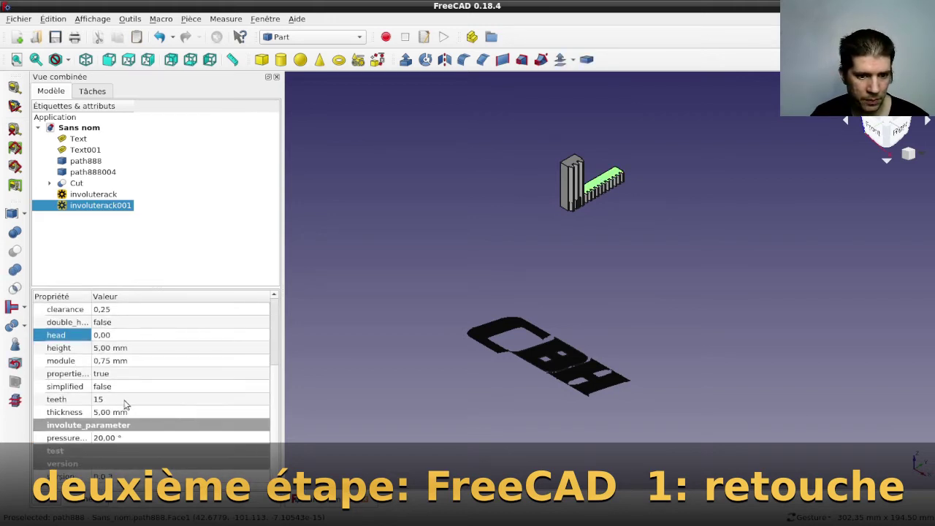
{"action": "left_click", "coordinate": [128, 399]}
{"action": "type", "text": "3"}
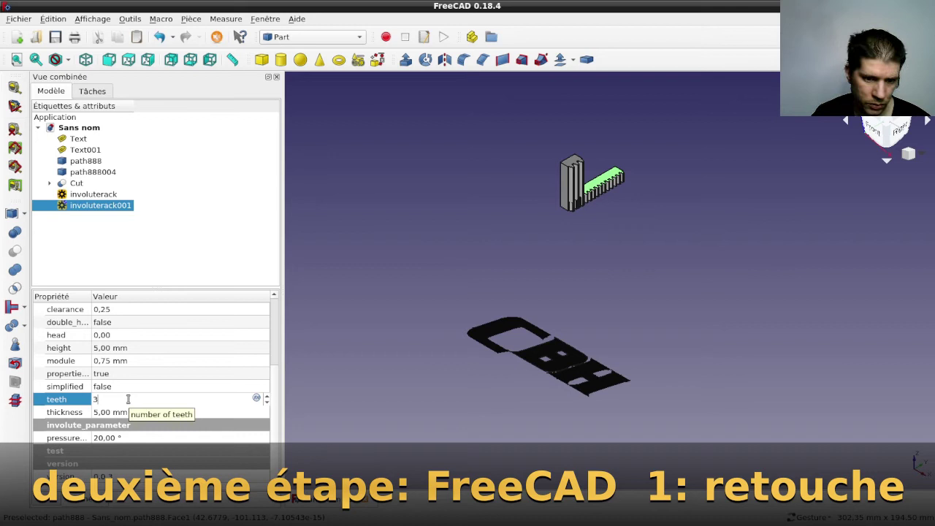
{"action": "left_click", "coordinate": [146, 359]}
{"action": "left_click", "coordinate": [148, 348]}
{"action": "left_click", "coordinate": [148, 348]}
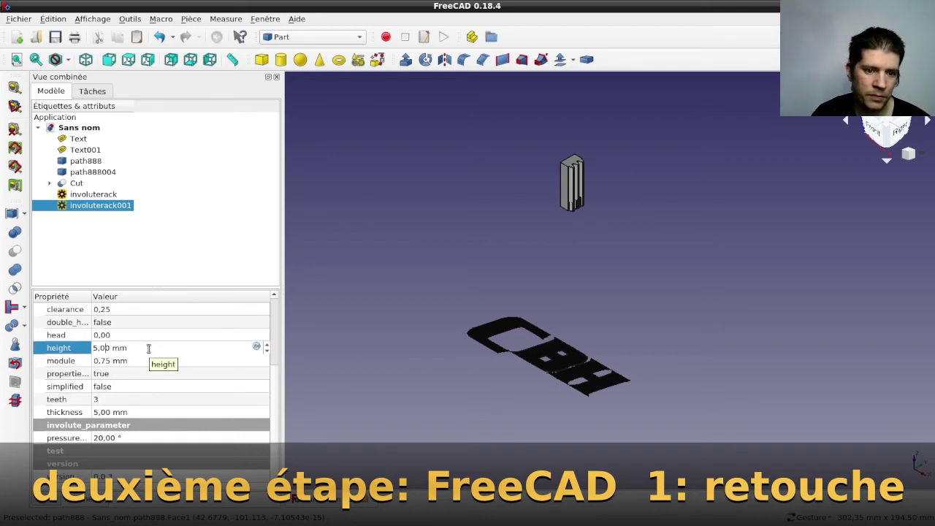
{"action": "key", "text": "BackSpace"}
{"action": "key", "text": "BackSpace"}
{"action": "key", "text": "BackSpace"}
{"action": "type", "text": "0"}
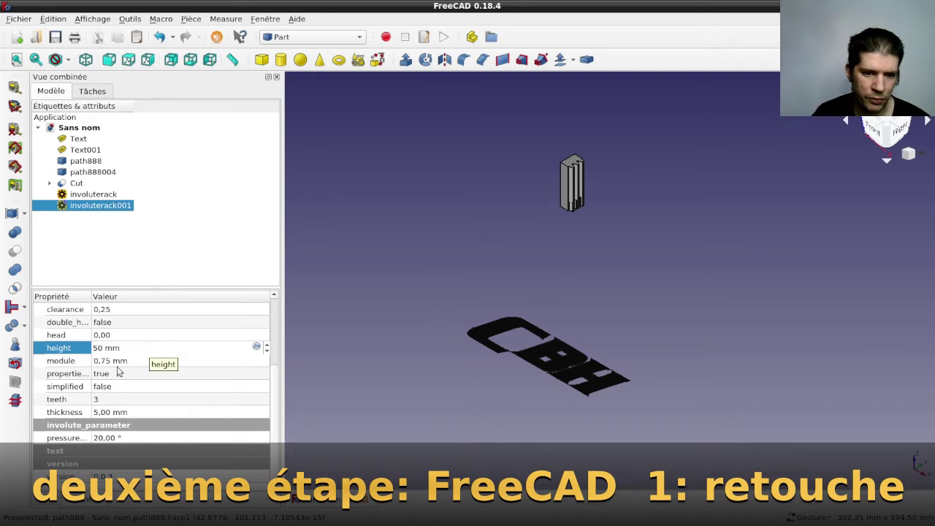
{"action": "left_click", "coordinate": [148, 372]}
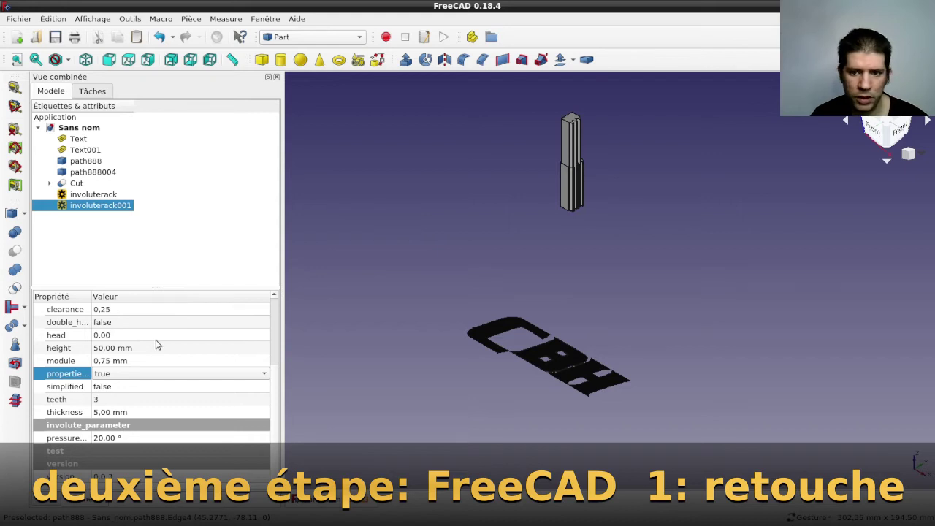
{"action": "mouse_move", "coordinate": [156, 343]}
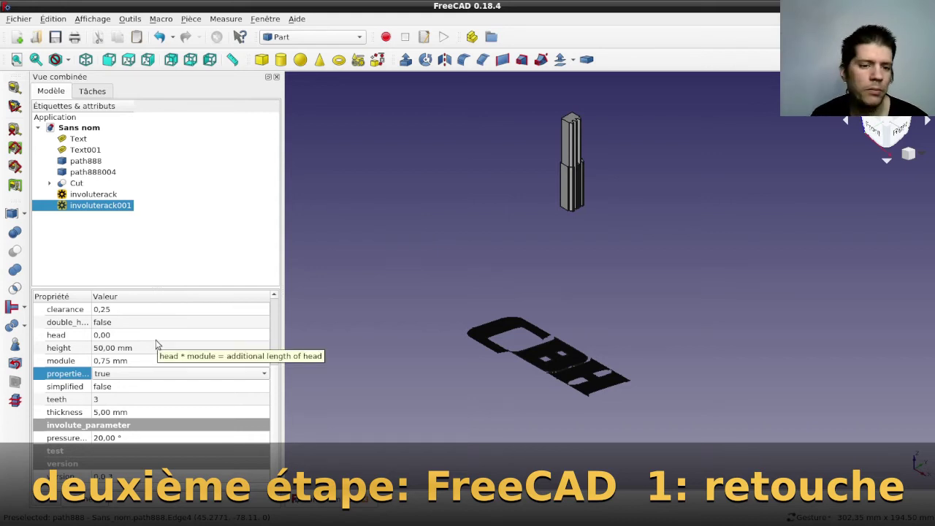
Step: Rotate involuterack001 90° with the Transform dragger so it lies flat
{"action": "left_click", "coordinate": [93, 208]}
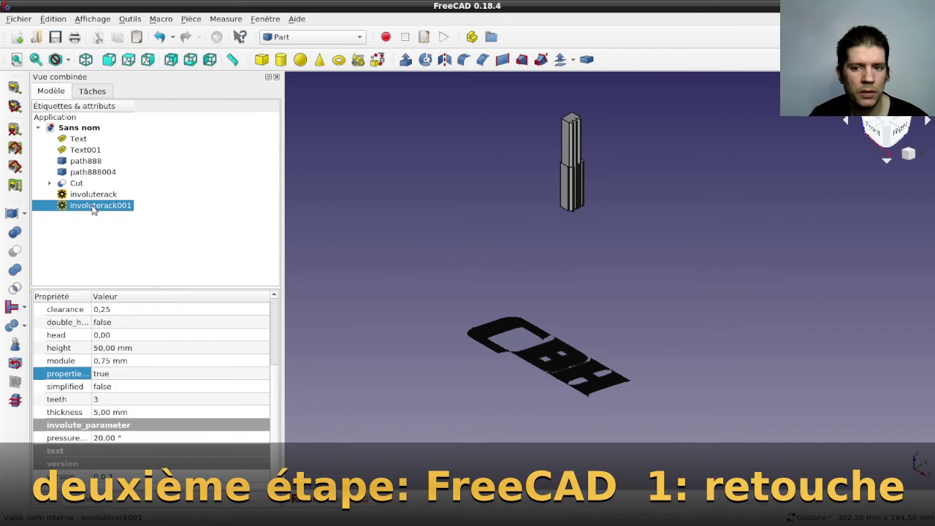
{"action": "double_click", "coordinate": [93, 209]}
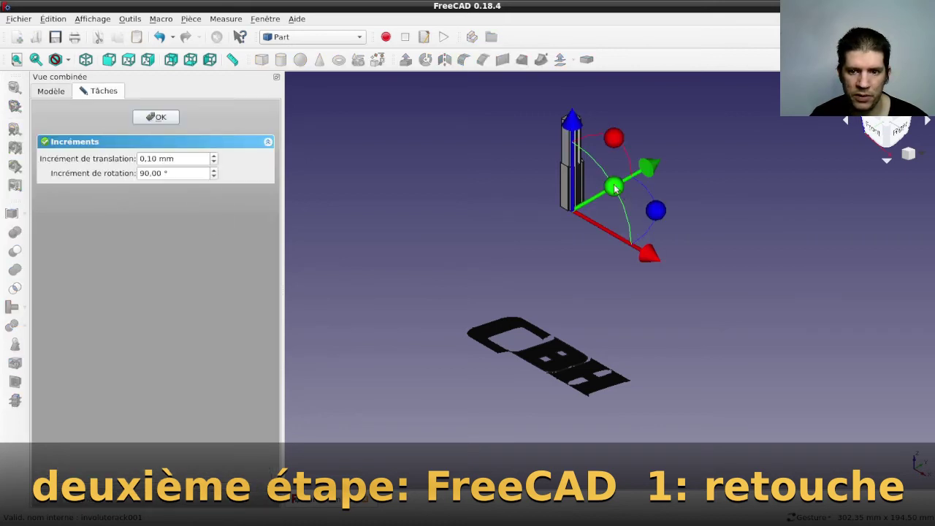
{"action": "left_click_drag", "start_coordinate": [616, 188], "coordinate": [617, 252]}
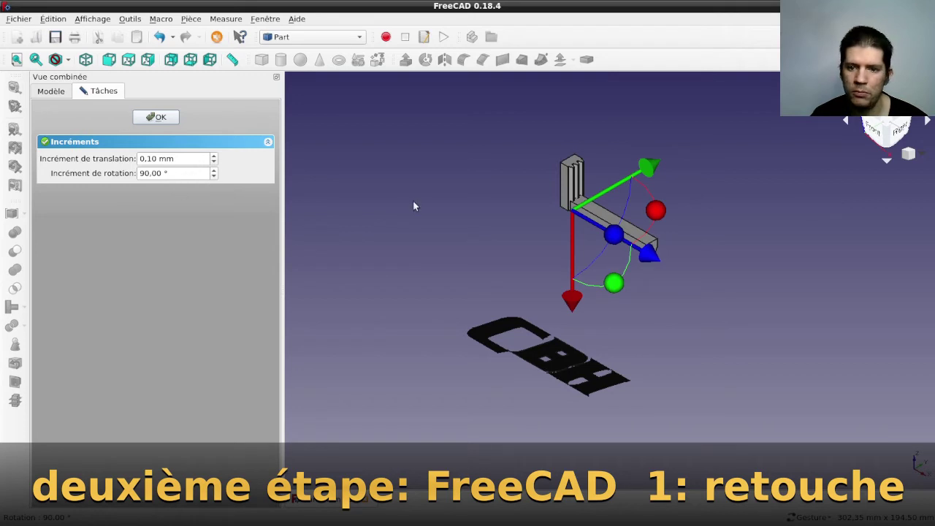
{"action": "left_click", "coordinate": [155, 117]}
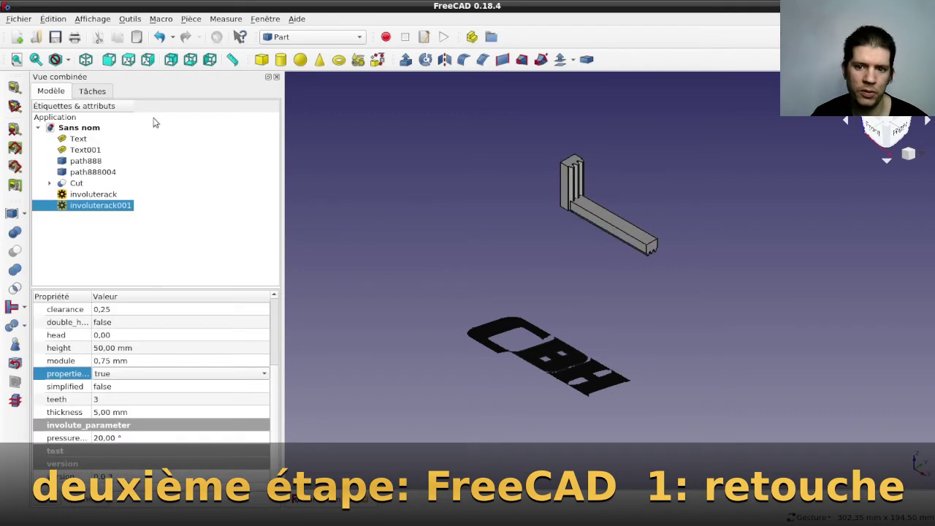
Step: Rotate the original involuterack 90° and lower it toward the CBH letters
{"action": "left_click", "coordinate": [99, 196]}
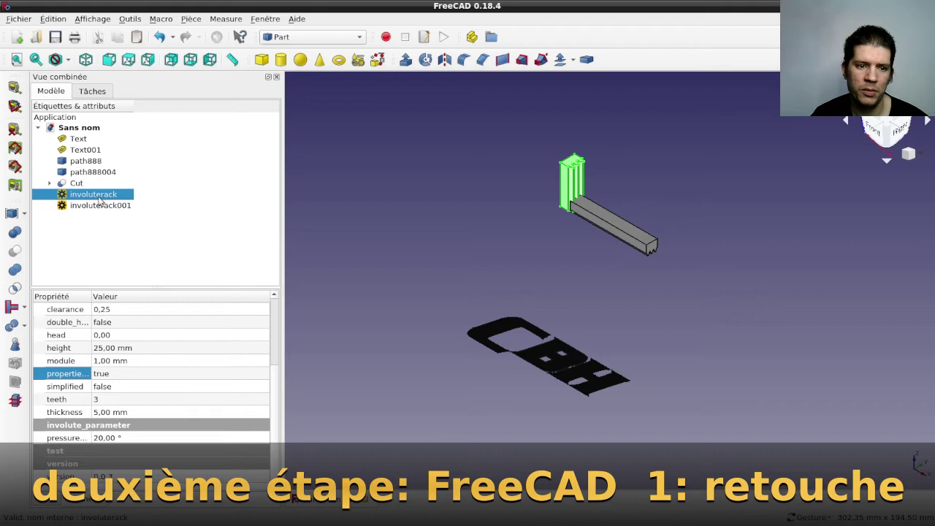
{"action": "double_click", "coordinate": [99, 197]}
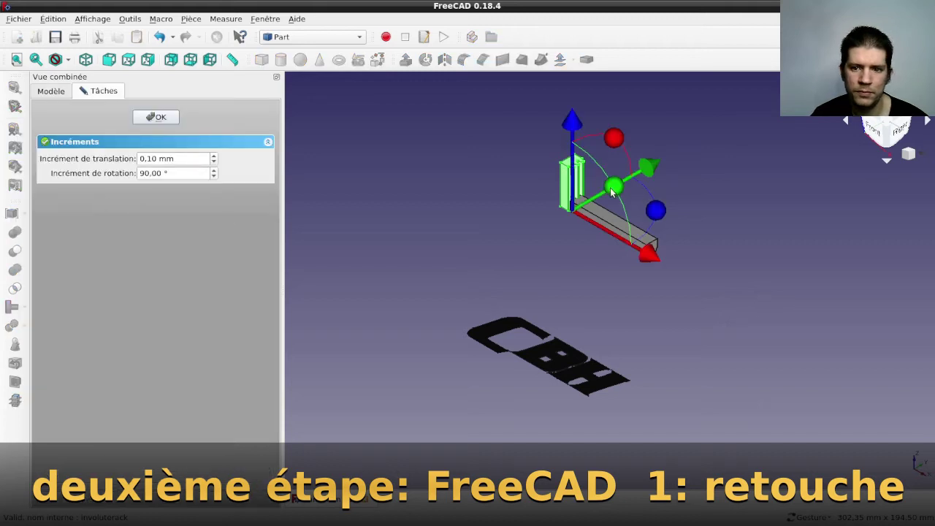
{"action": "left_click_drag", "start_coordinate": [612, 191], "coordinate": [613, 249]}
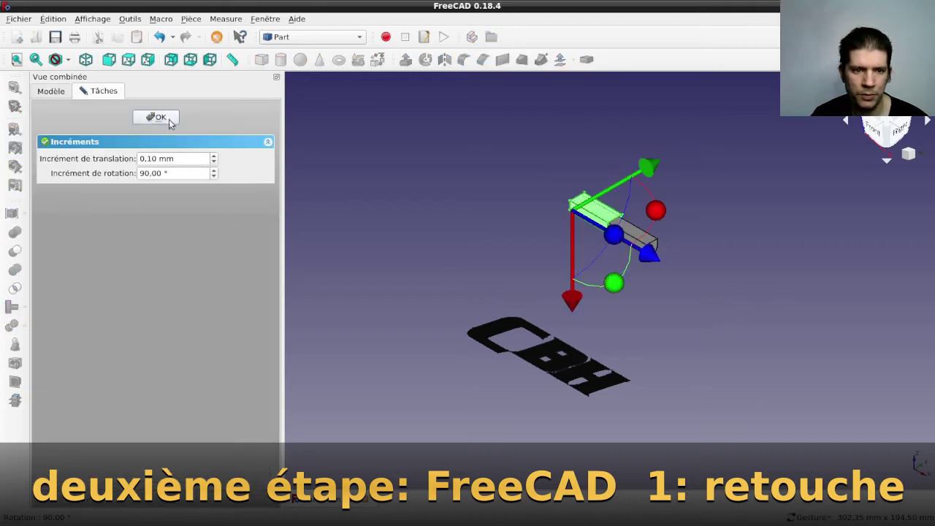
{"action": "left_click_drag", "start_coordinate": [644, 170], "coordinate": [559, 267]}
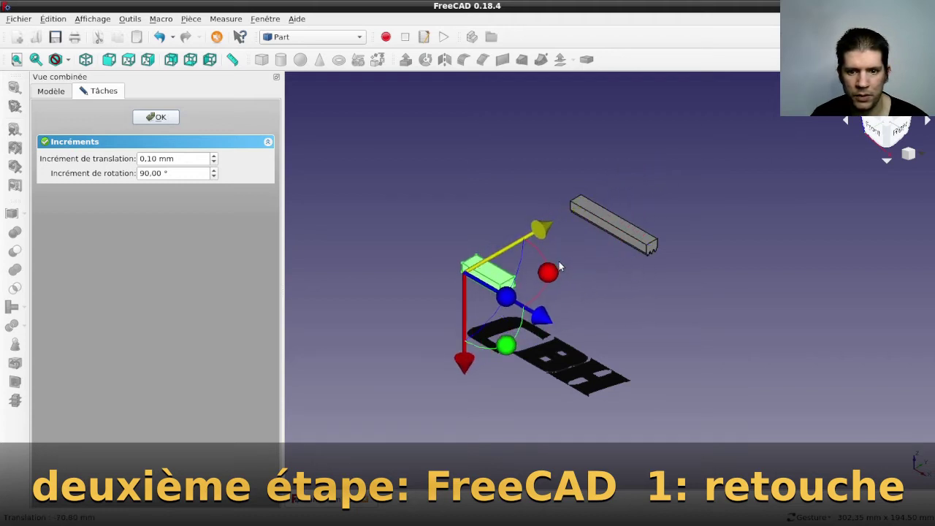
{"action": "left_click_drag", "start_coordinate": [533, 324], "coordinate": [546, 324]}
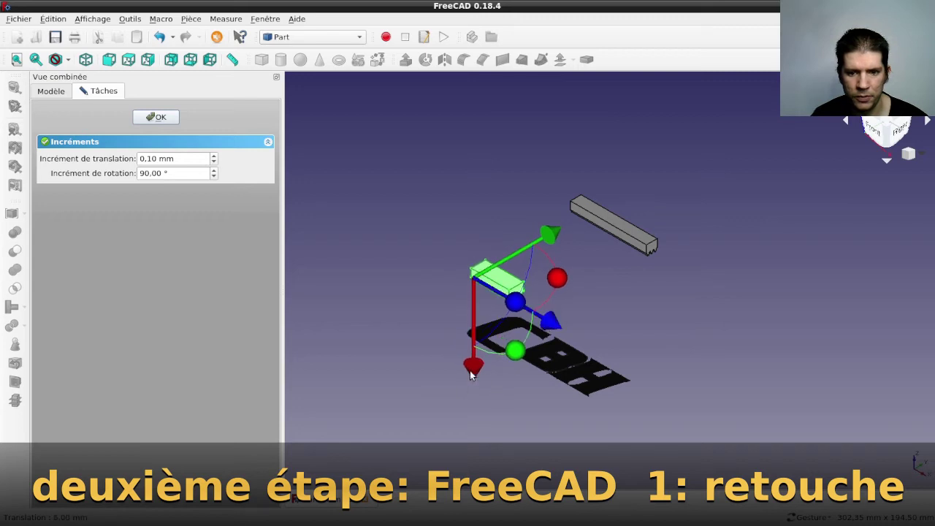
{"action": "left_click_drag", "start_coordinate": [470, 372], "coordinate": [472, 387]}
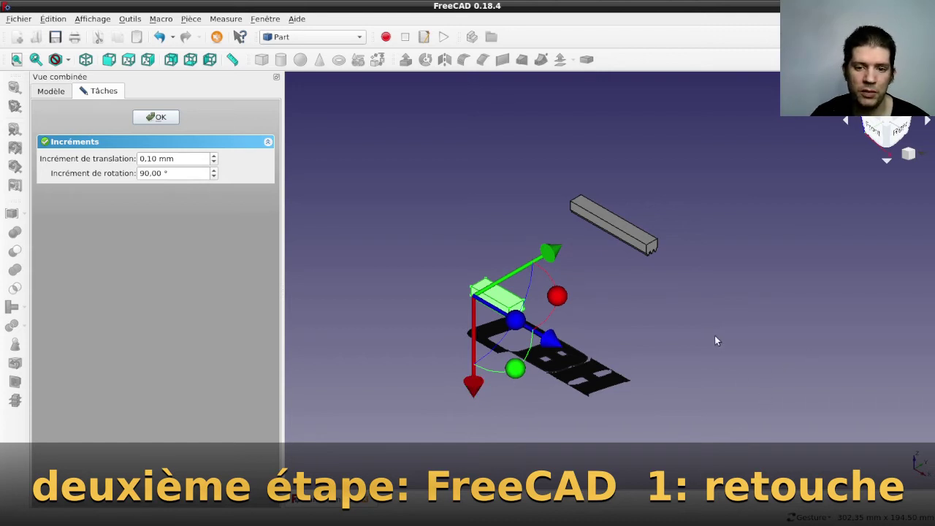
Step: Align the small rack bar over the C from Top view, lower it about 9.3 mm, and confirm
{"action": "key", "text": "2"}
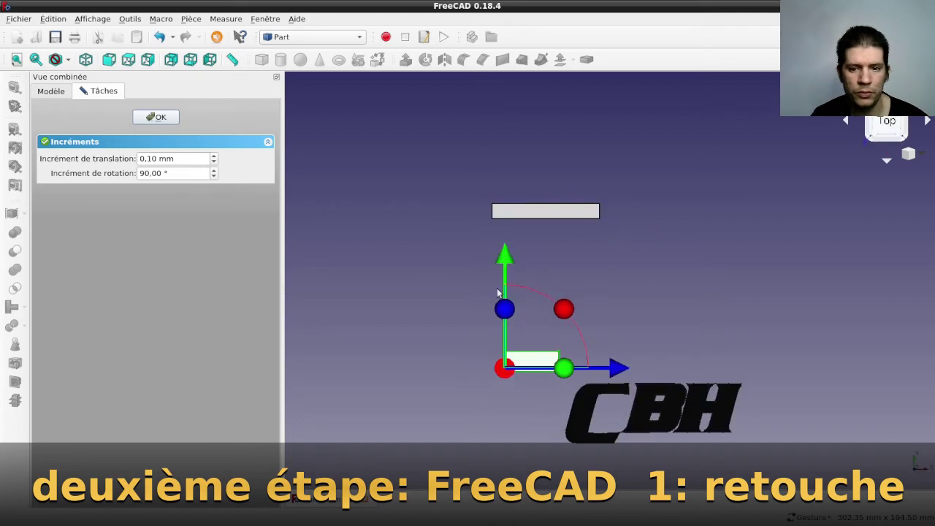
{"action": "left_click_drag", "start_coordinate": [509, 260], "coordinate": [509, 299]}
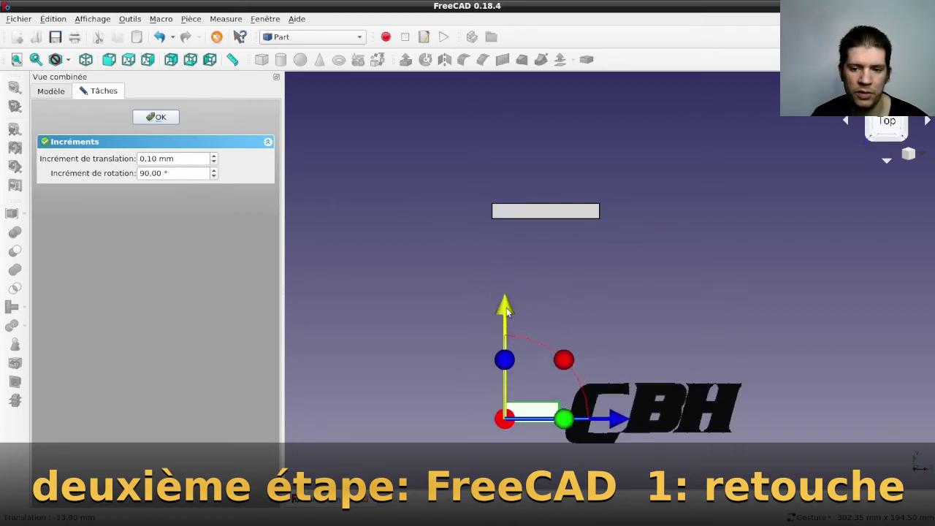
{"action": "left_click_drag", "start_coordinate": [509, 299], "coordinate": [509, 297]}
{"action": "left_click_drag", "start_coordinate": [617, 411], "coordinate": [664, 410]}
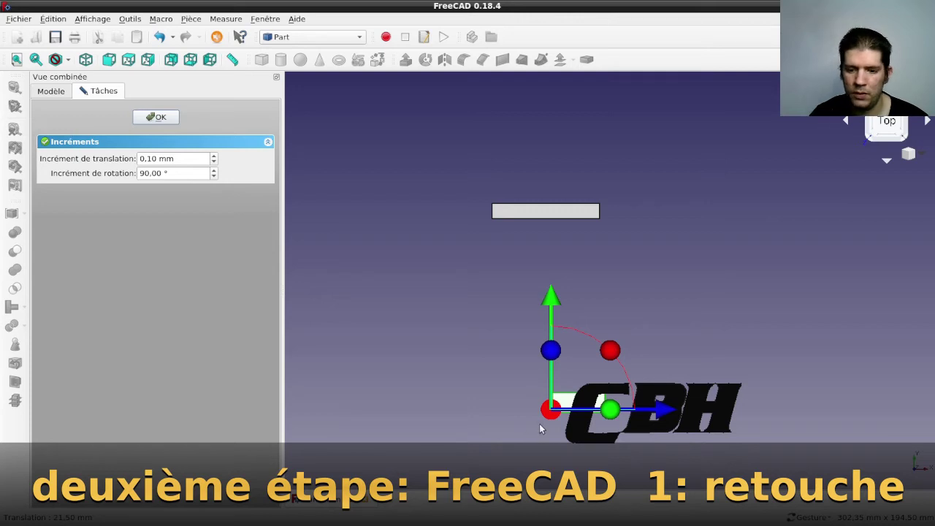
{"action": "key", "text": "0"}
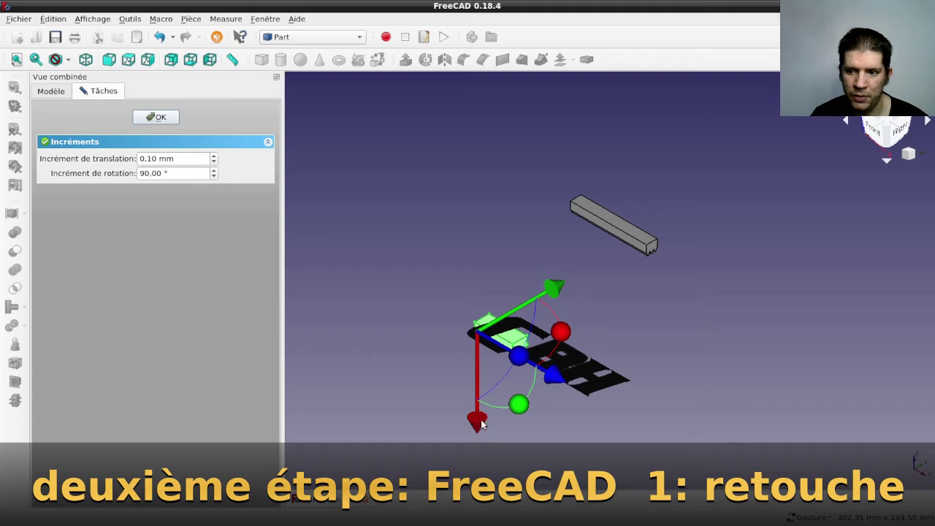
{"action": "left_click_drag", "start_coordinate": [480, 425], "coordinate": [480, 406]}
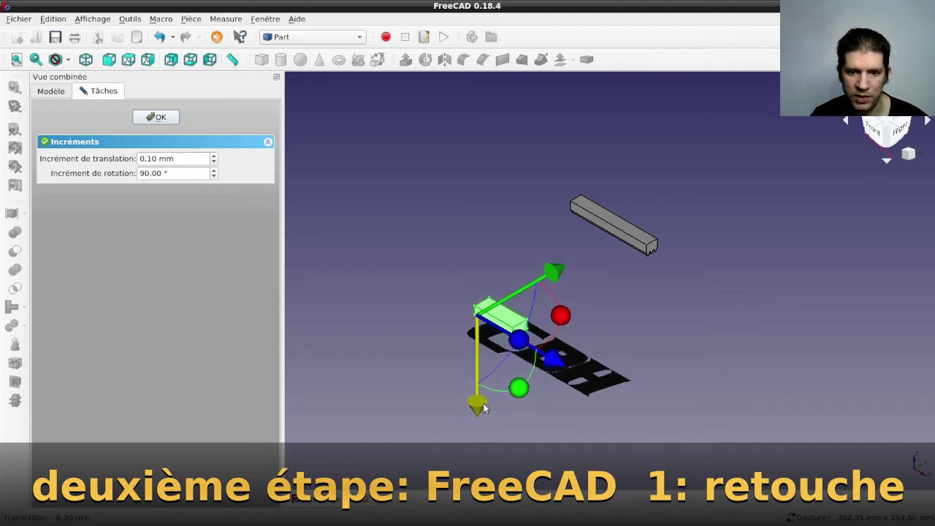
{"action": "mouse_move", "coordinate": [398, 305]}
{"action": "left_mouse_down"}
{"action": "mouse_move", "coordinate": [472, 323]}
{"action": "mouse_move", "coordinate": [687, 274]}
{"action": "mouse_move", "coordinate": [691, 260]}
{"action": "mouse_move", "coordinate": [585, 251]}
{"action": "mouse_move", "coordinate": [557, 339]}
{"action": "left_mouse_up"}
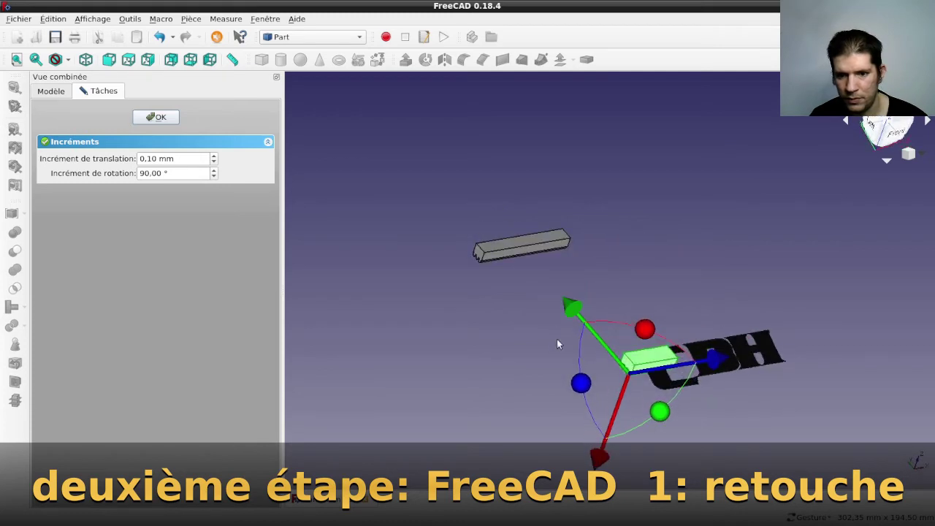
{"action": "left_click", "coordinate": [155, 117]}
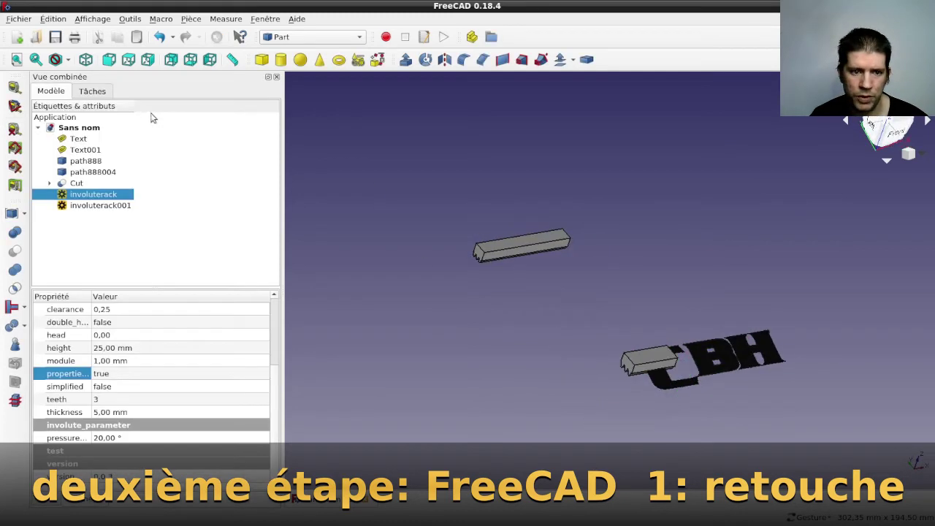
Step: Drag involuterack001 down across the B and H, checking from above and below, then confirm
{"action": "double_click", "coordinate": [110, 207]}
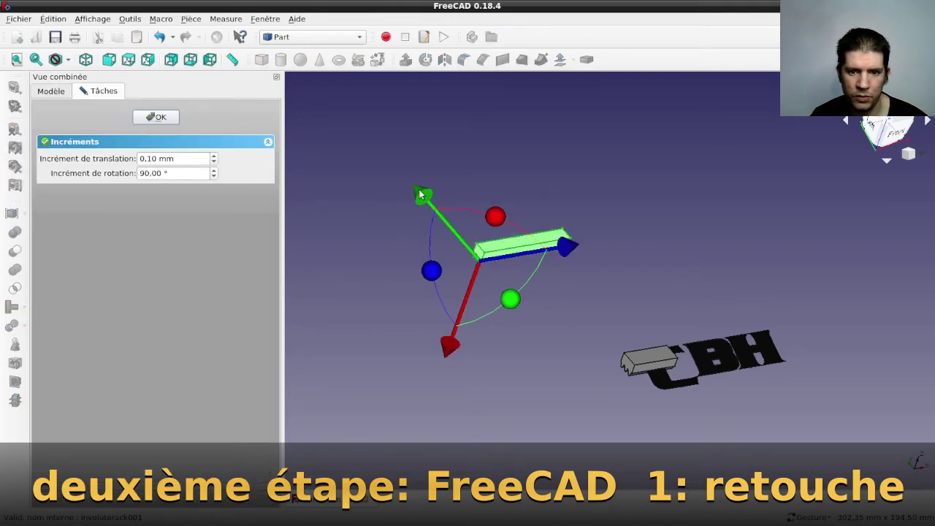
{"action": "left_click_drag", "start_coordinate": [421, 194], "coordinate": [464, 248]}
{"action": "left_click_drag", "start_coordinate": [461, 290], "coordinate": [609, 339]}
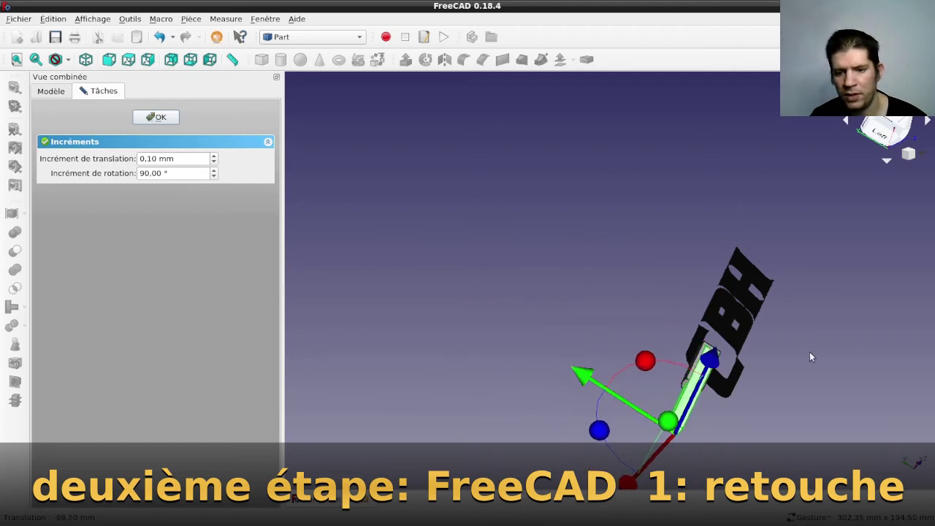
{"action": "scroll", "coordinate": [789, 364], "scroll_direction": "up", "scroll_amount": 2}
{"action": "left_click_drag", "start_coordinate": [662, 403], "coordinate": [731, 255]}
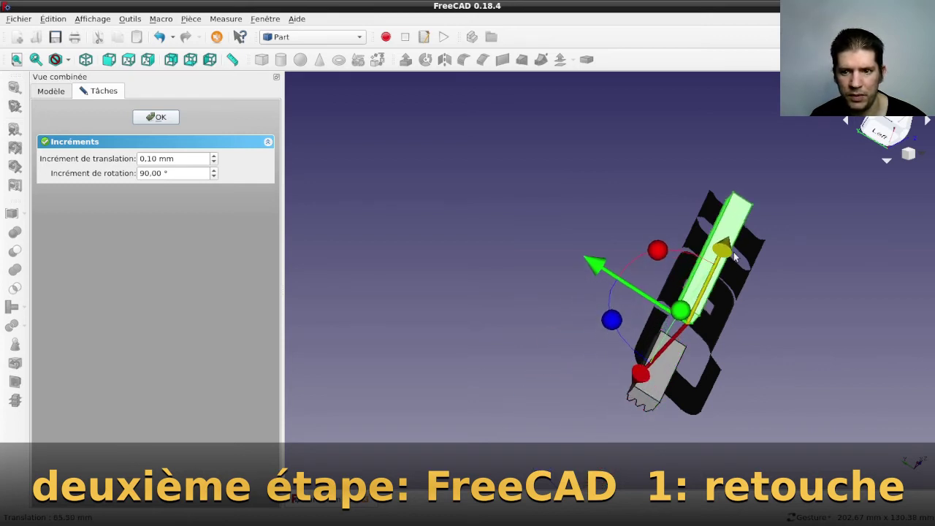
{"action": "mouse_move", "coordinate": [808, 362]}
{"action": "left_mouse_down"}
{"action": "mouse_move", "coordinate": [658, 402]}
{"action": "mouse_move", "coordinate": [659, 410]}
{"action": "left_mouse_up"}
{"action": "scroll", "coordinate": [712, 384], "scroll_direction": "up", "scroll_amount": 3}
{"action": "scroll", "coordinate": [708, 380], "scroll_direction": "up", "scroll_amount": 2}
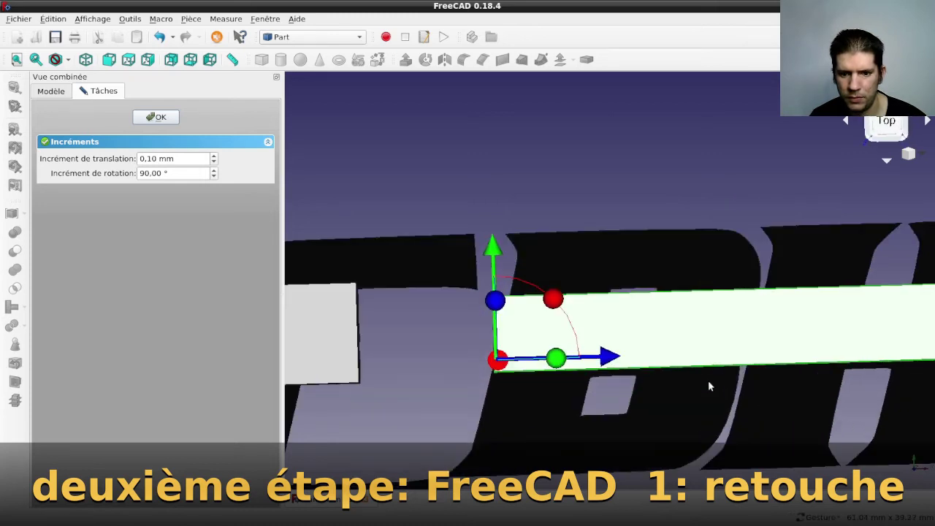
{"action": "left_click_drag", "start_coordinate": [612, 358], "coordinate": [606, 357]}
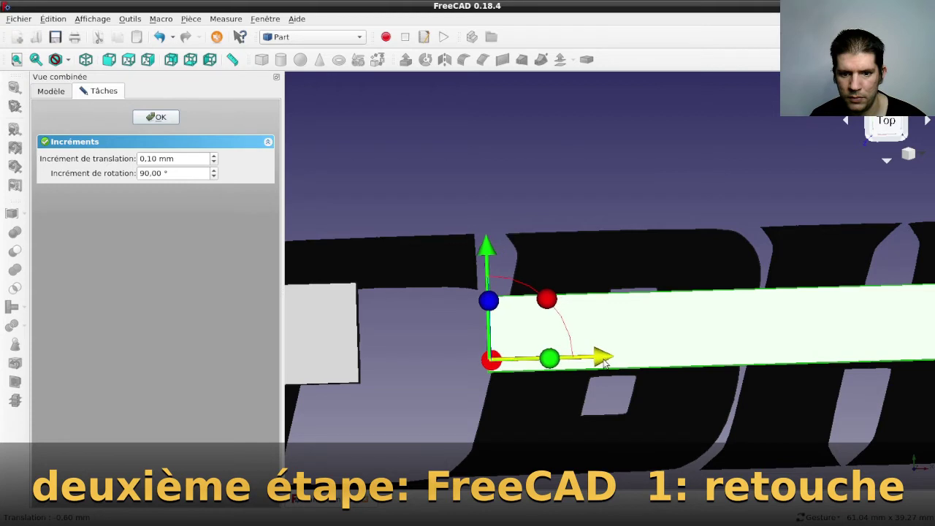
{"action": "scroll", "coordinate": [785, 432], "scroll_direction": "down", "scroll_amount": 2}
{"action": "scroll", "coordinate": [827, 440], "scroll_direction": "down", "scroll_amount": 1}
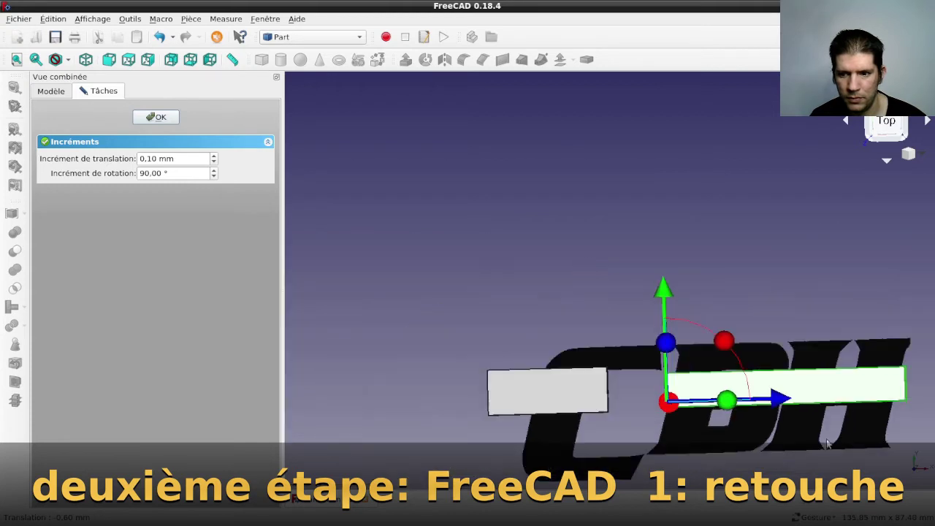
{"action": "left_click_drag", "start_coordinate": [898, 307], "coordinate": [511, 299]}
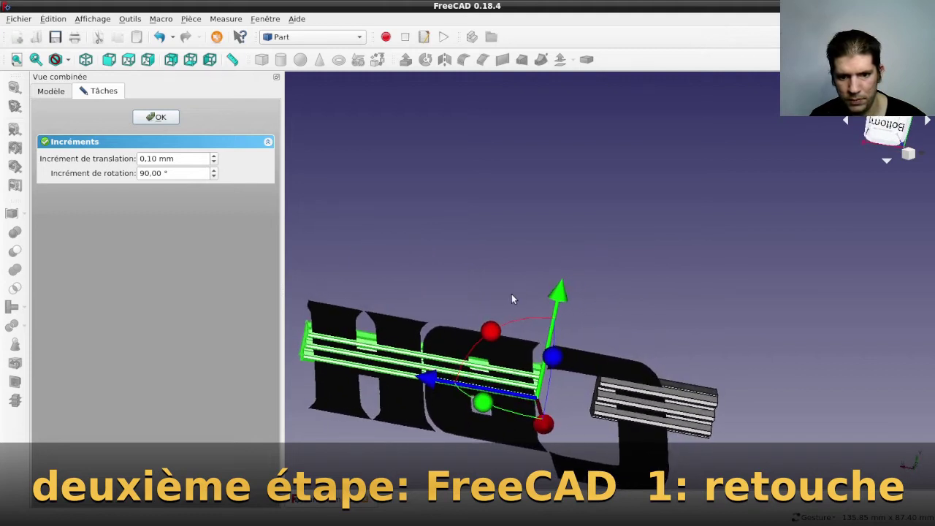
{"action": "left_click", "coordinate": [151, 116]}
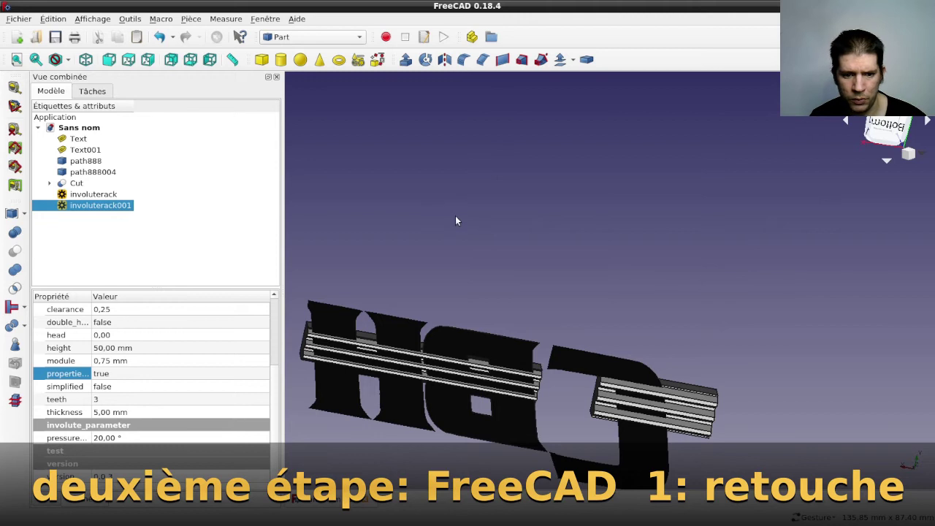
{"action": "mouse_move", "coordinate": [455, 216]}
{"action": "left_mouse_down"}
{"action": "mouse_move", "coordinate": [844, 330]}
{"action": "mouse_move", "coordinate": [582, 287]}
{"action": "left_mouse_up"}
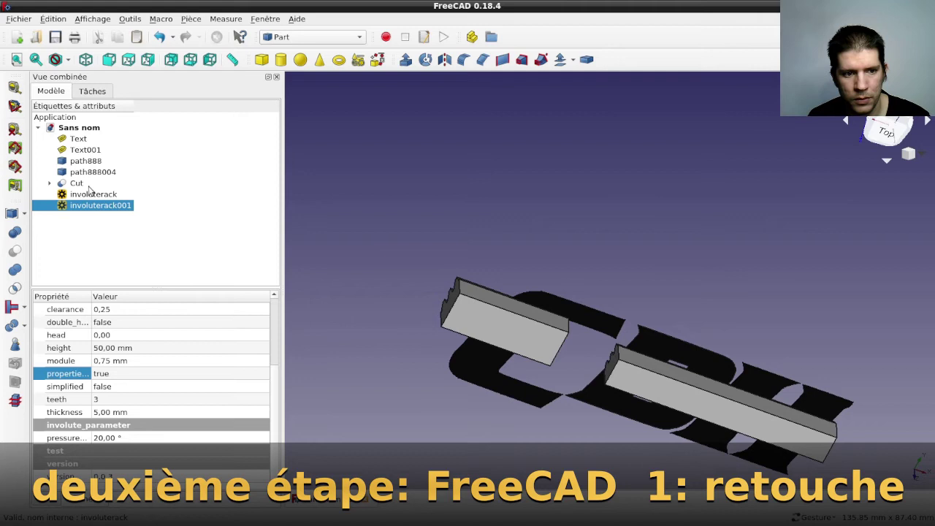
{"action": "left_click", "coordinate": [93, 162]}
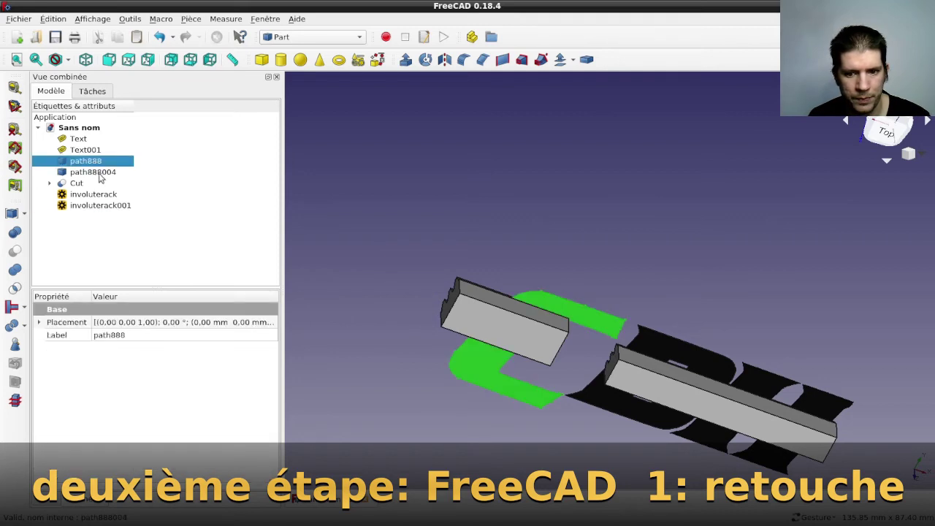
{"action": "left_click", "coordinate": [101, 172]}
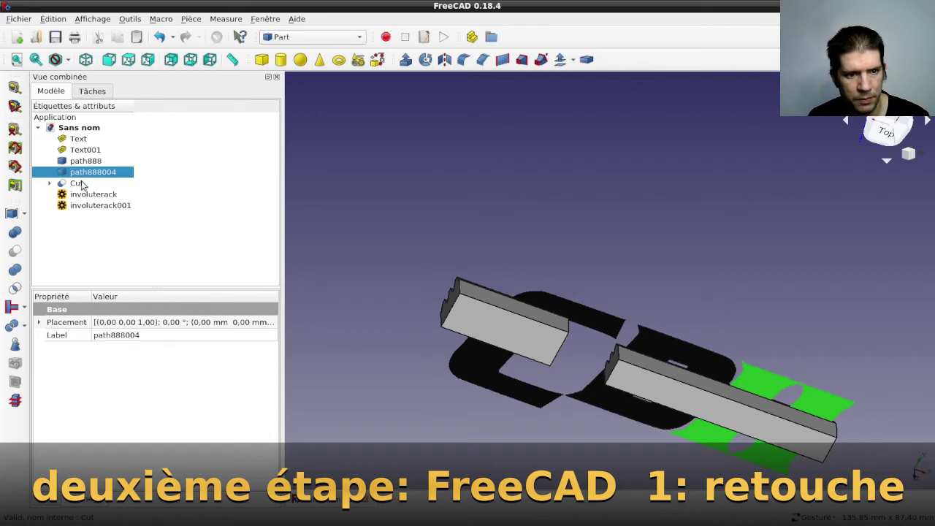
{"action": "left_click", "coordinate": [82, 186], "text": "ctrl"}
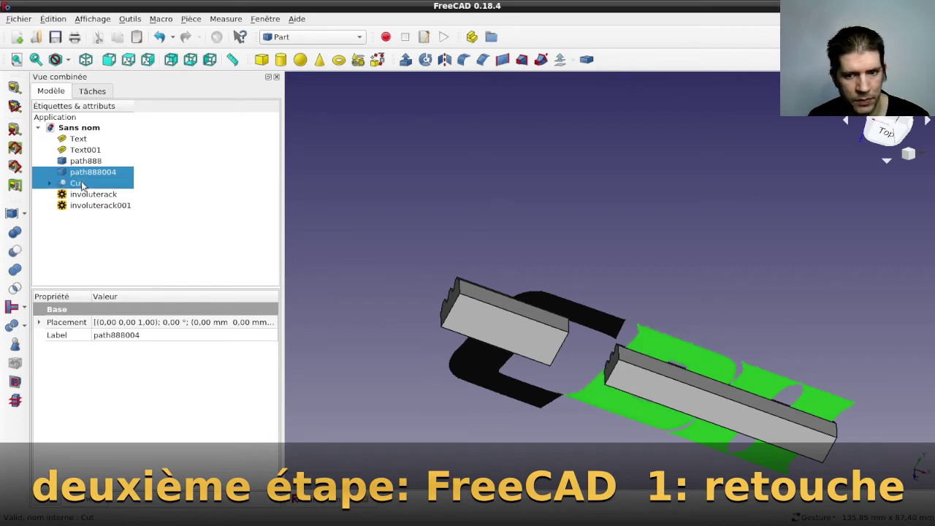
{"action": "left_click", "coordinate": [14, 272]}
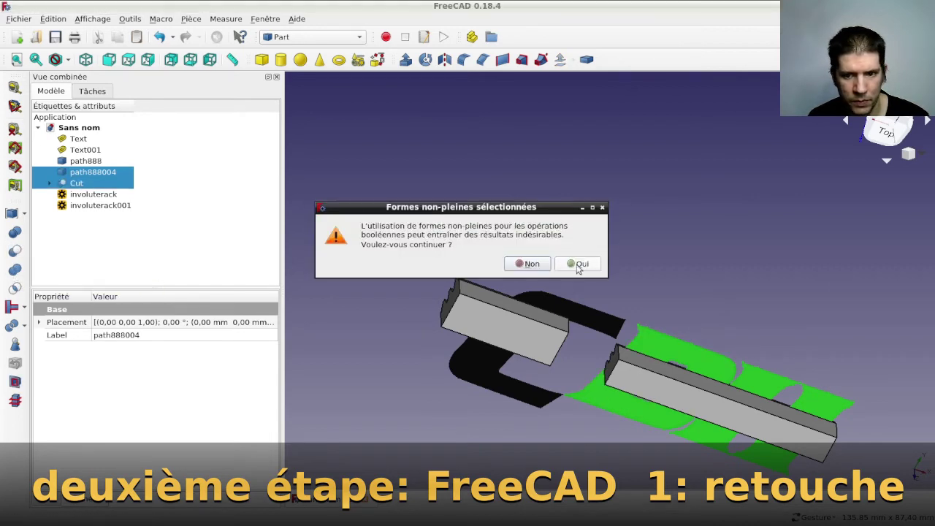
{"action": "left_click", "coordinate": [578, 263]}
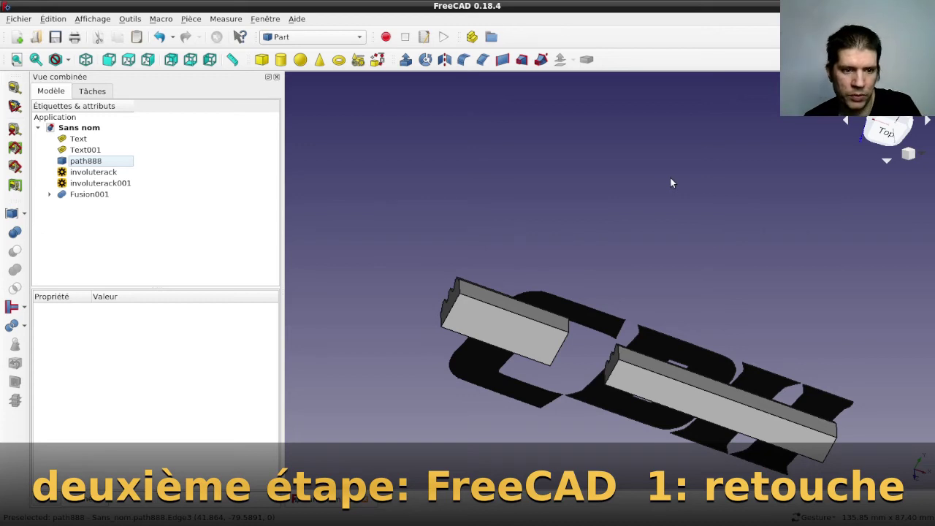
Step: Fuse path888, path888004 and the Cut into Fusion001, accepting the non-solid warning
{"action": "left_click", "coordinate": [106, 160]}
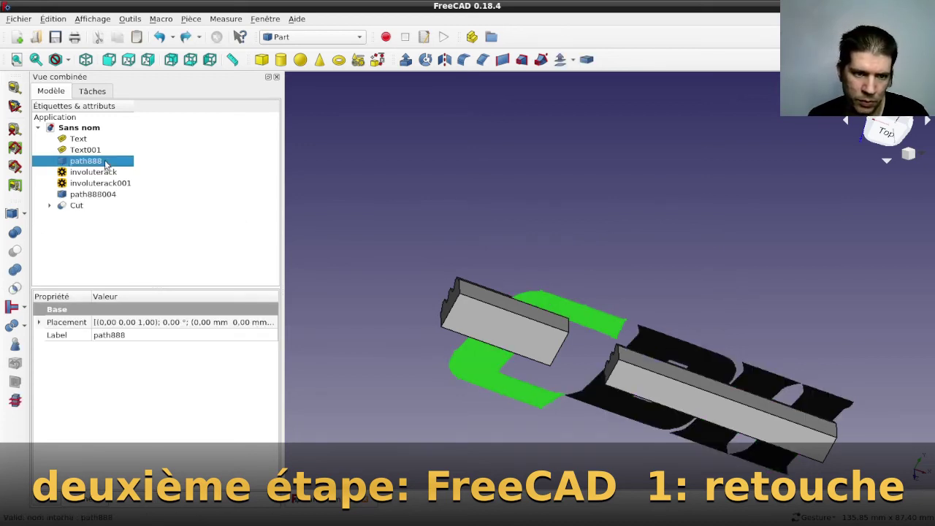
{"action": "left_click", "coordinate": [95, 194], "text": "ctrl"}
{"action": "left_click", "coordinate": [68, 206], "text": "ctrl"}
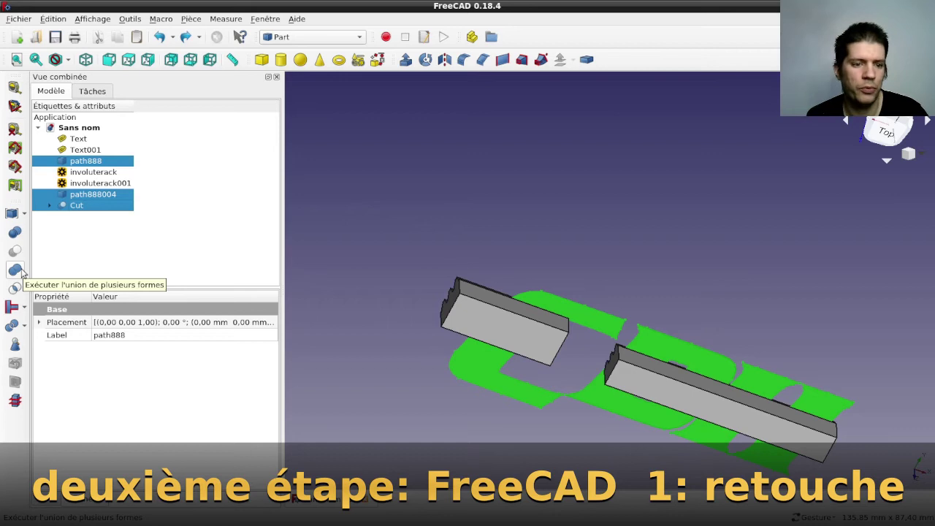
{"action": "left_click", "coordinate": [16, 271]}
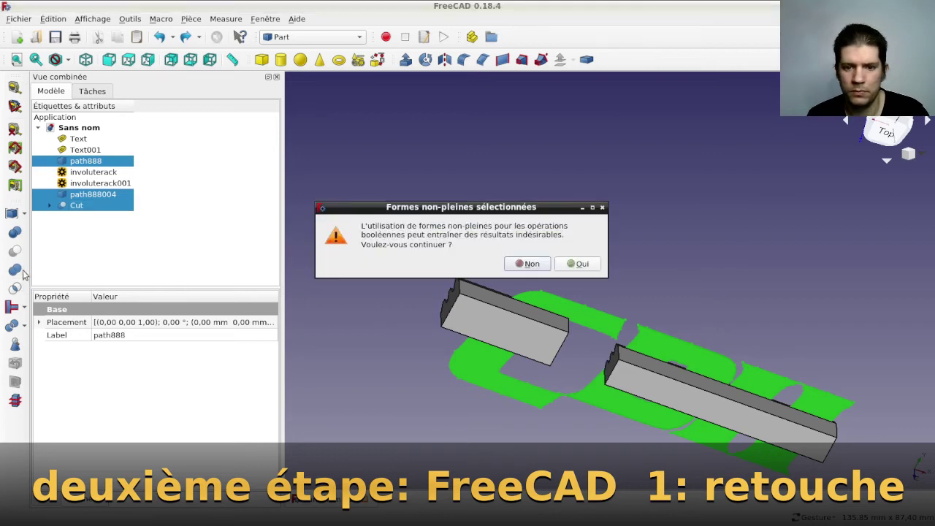
{"action": "left_click", "coordinate": [576, 264]}
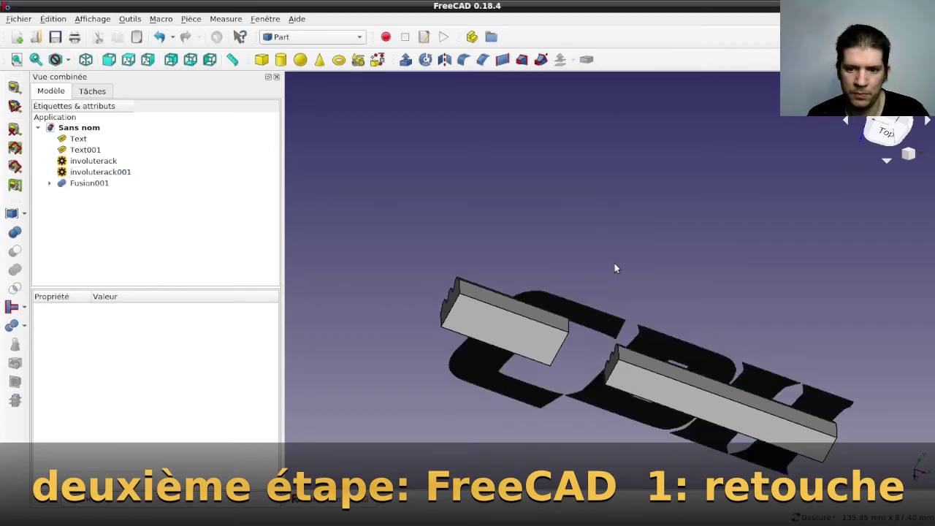
Step: Hide Fusion001 to check the racks alone, then show it again
{"action": "left_click", "coordinate": [597, 324]}
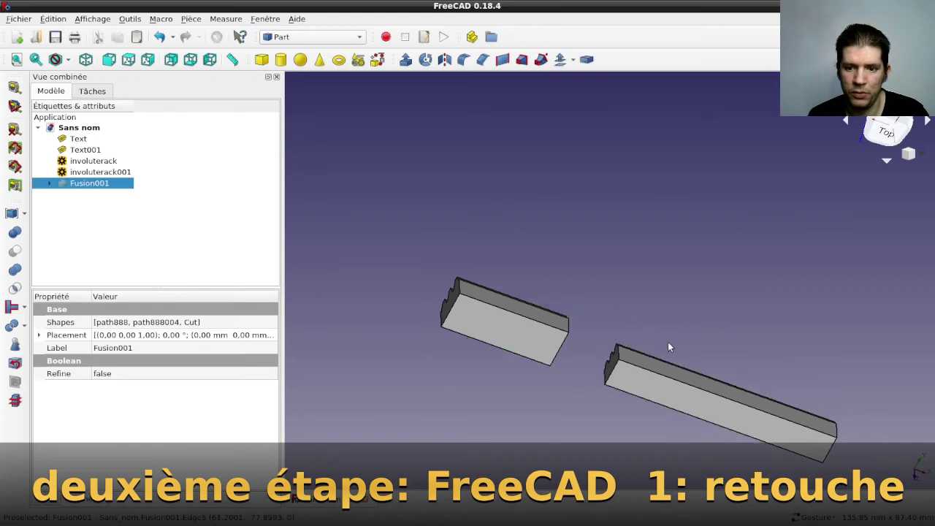
{"action": "left_click", "coordinate": [666, 355]}
{"action": "key", "text": "space"}
{"action": "left_click", "coordinate": [717, 349]}
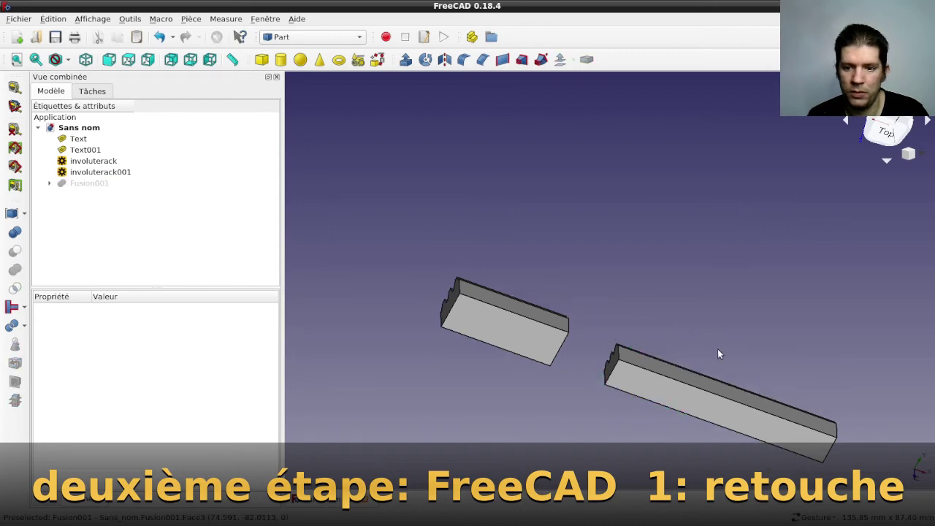
{"action": "left_click", "coordinate": [89, 183]}
{"action": "key", "text": "space"}
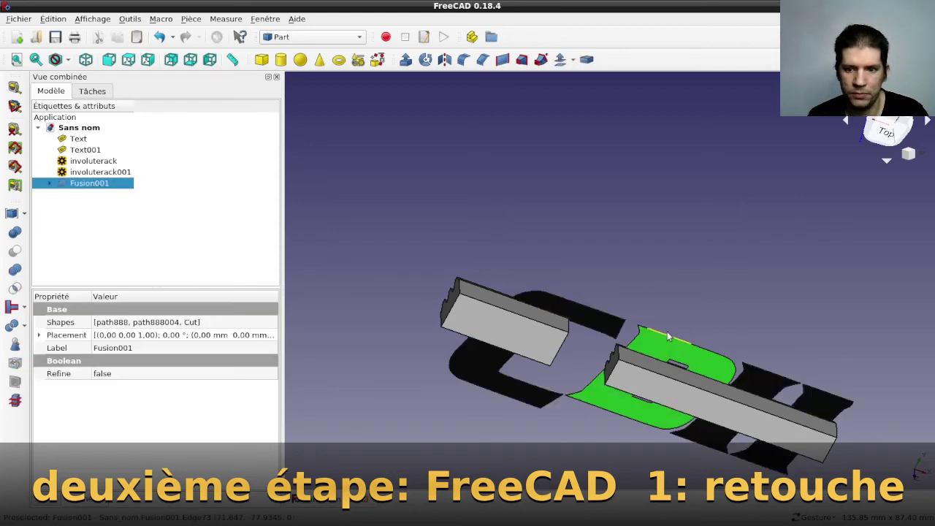
Step: Unite the two rack solids, involuterack and involuterack001, into Fusion002
{"action": "key", "text": "space"}
{"action": "key", "text": "space"}
{"action": "left_click", "coordinate": [745, 286]}
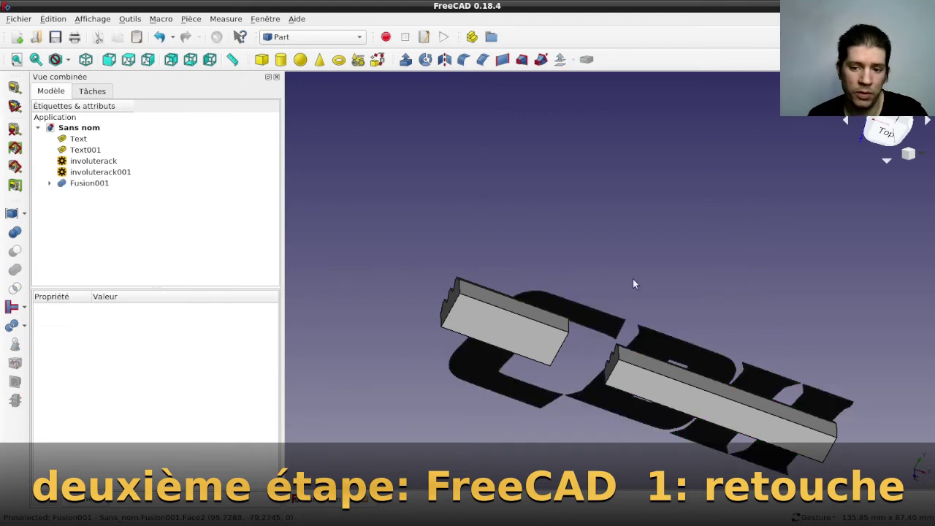
{"action": "left_click", "coordinate": [73, 162]}
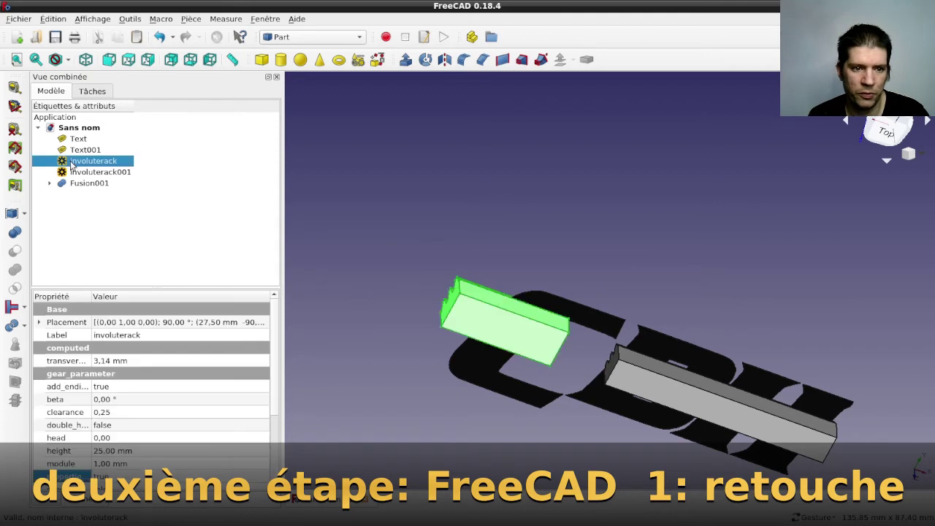
{"action": "left_click", "coordinate": [103, 173], "text": "ctrl"}
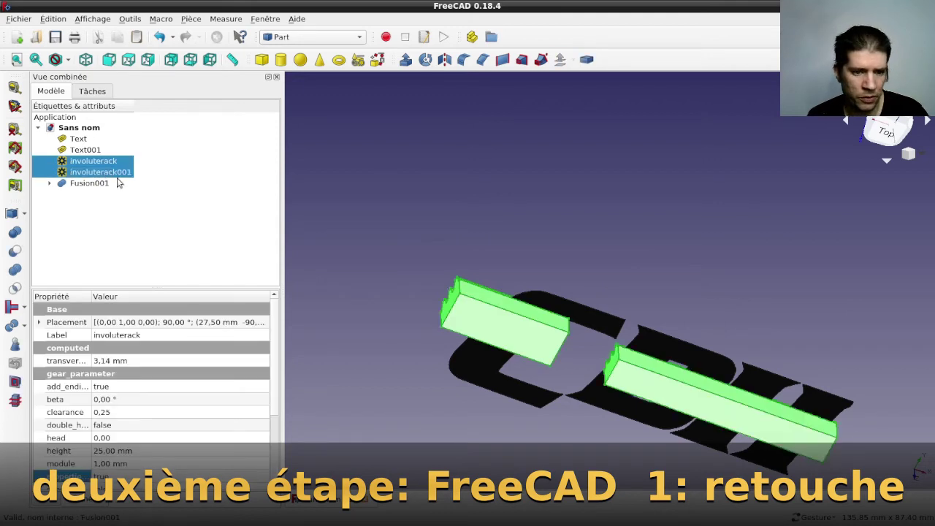
{"action": "left_click", "coordinate": [13, 269]}
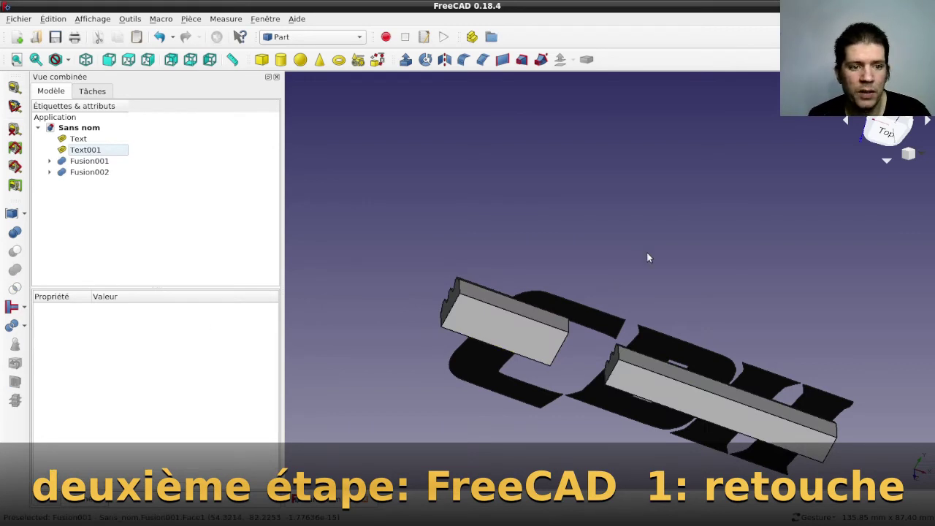
Step: Subtract Fusion002 from Fusion001 to create Cut001, accepting the non-solid warning
{"action": "left_click", "coordinate": [84, 163]}
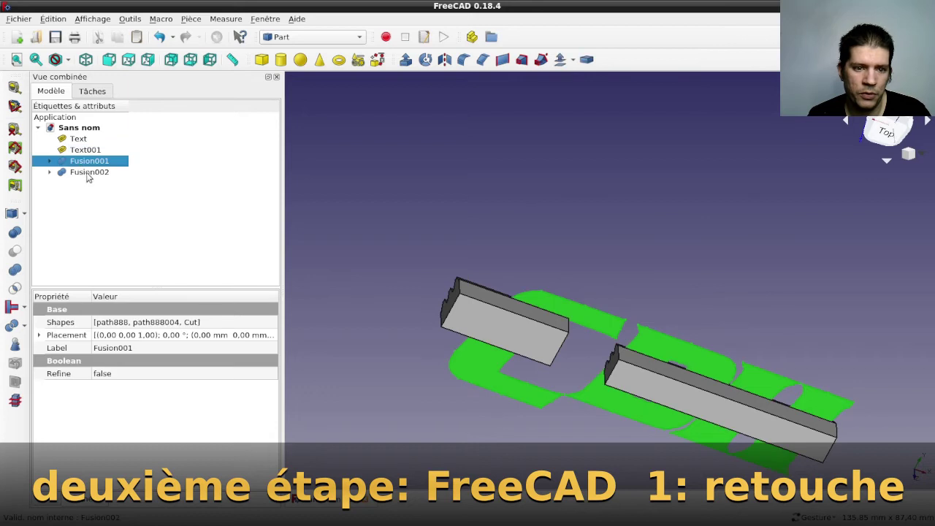
{"action": "left_click", "coordinate": [88, 172], "text": "ctrl"}
{"action": "left_click", "coordinate": [15, 252]}
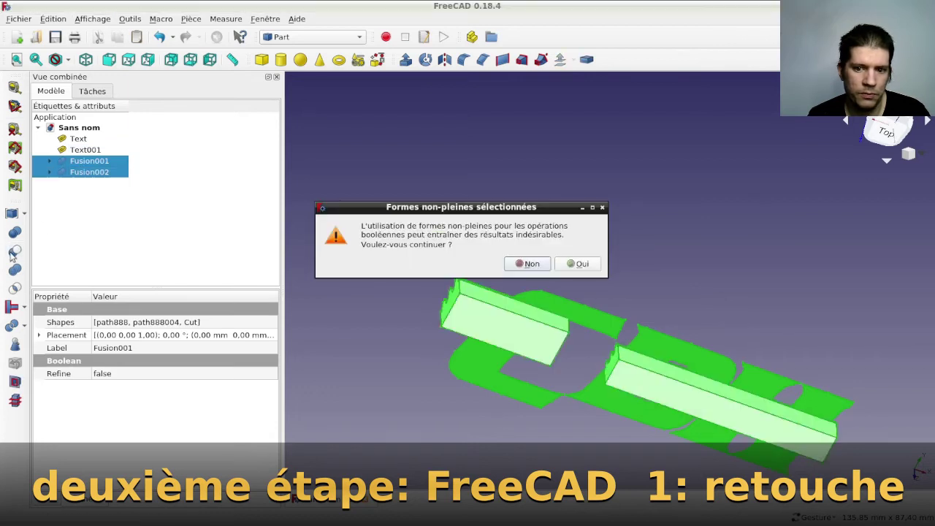
{"action": "left_click", "coordinate": [563, 263]}
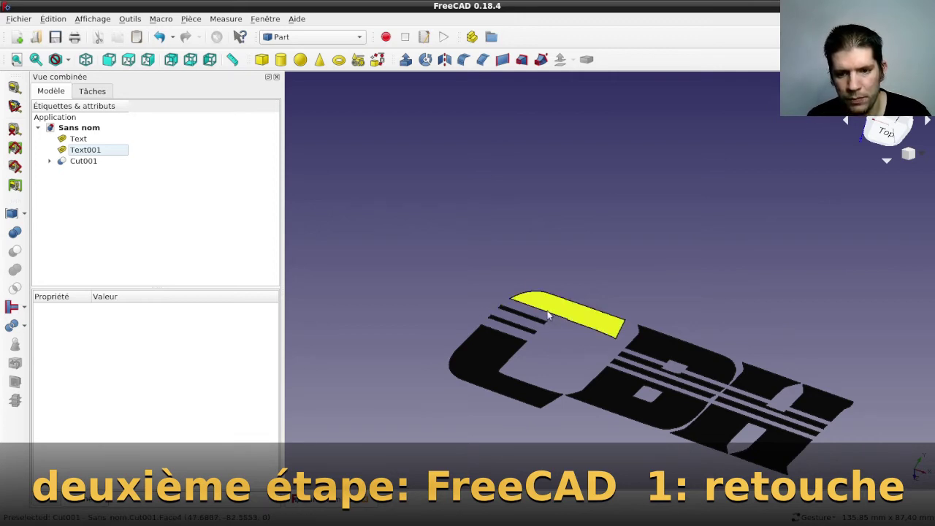
Step: After checking the truck photo, set involuterack's Placement x position to 26.5 mm
{"action": "scroll", "coordinate": [547, 311], "scroll_direction": "up", "scroll_amount": 2}
{"action": "scroll", "coordinate": [504, 314], "scroll_direction": "up", "scroll_amount": 1}
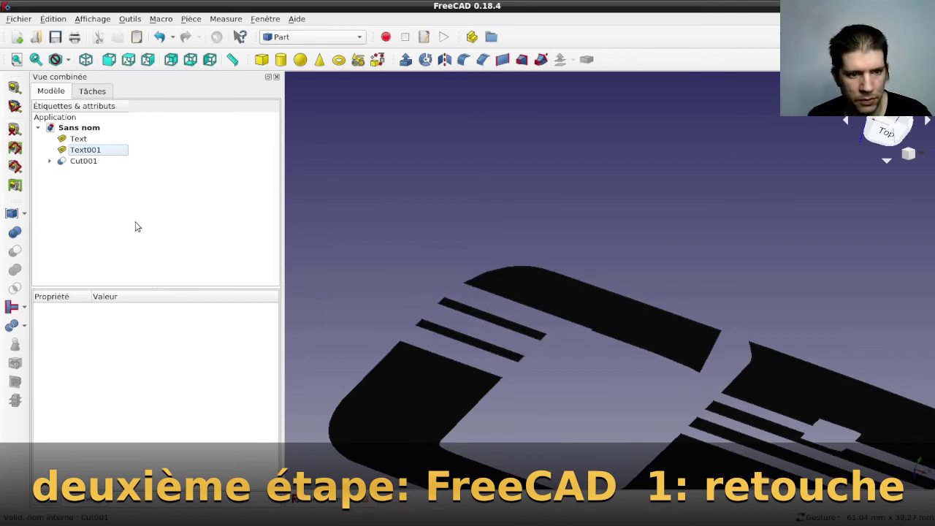
{"action": "key", "text": "alt+Tab"}
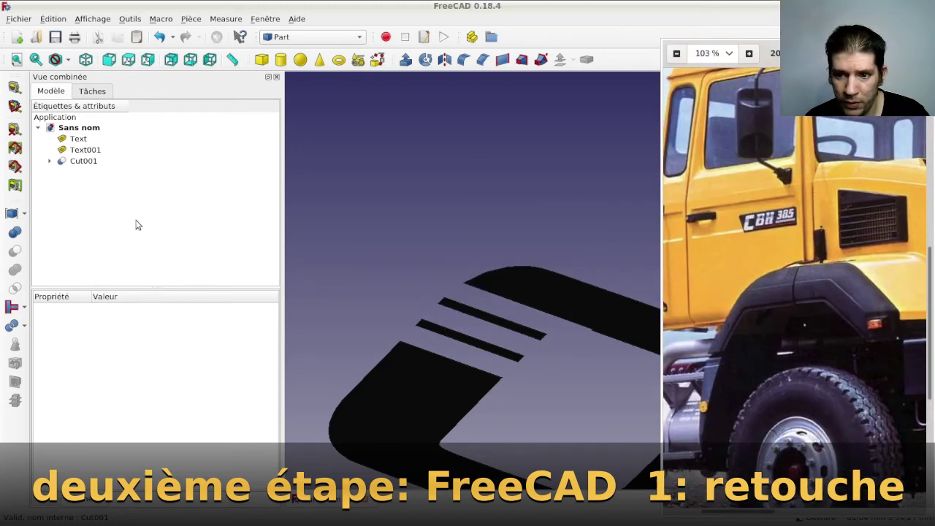
{"action": "key", "text": "alt+Tab"}
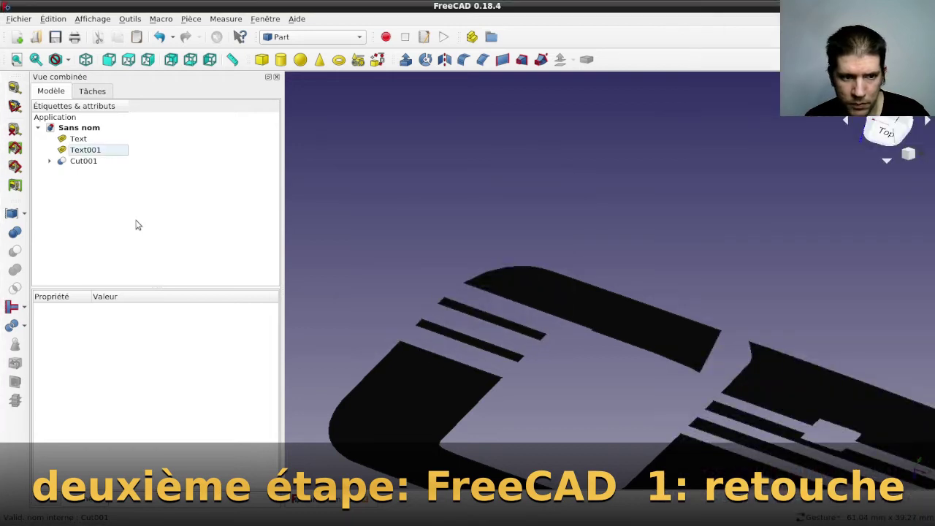
{"action": "left_click", "coordinate": [49, 161]}
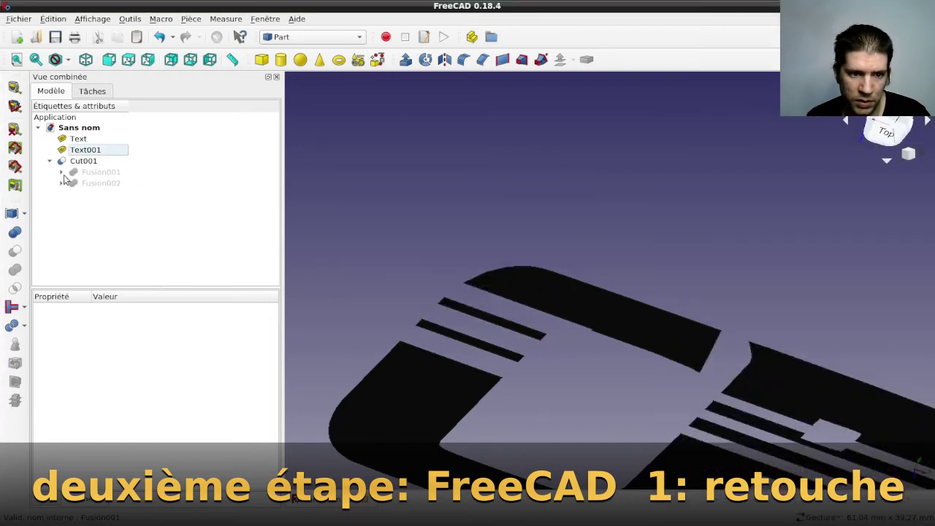
{"action": "left_click", "coordinate": [62, 184]}
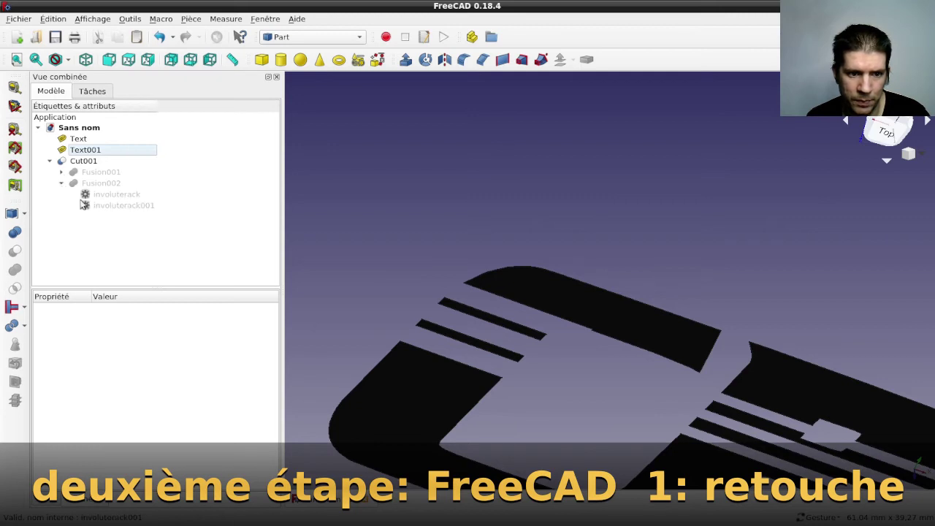
{"action": "left_click", "coordinate": [84, 198]}
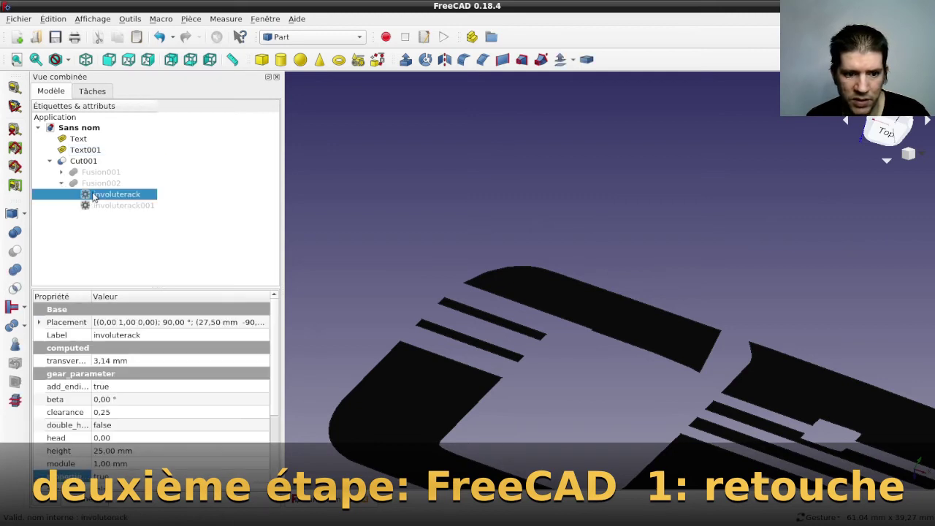
{"action": "left_click", "coordinate": [39, 322]}
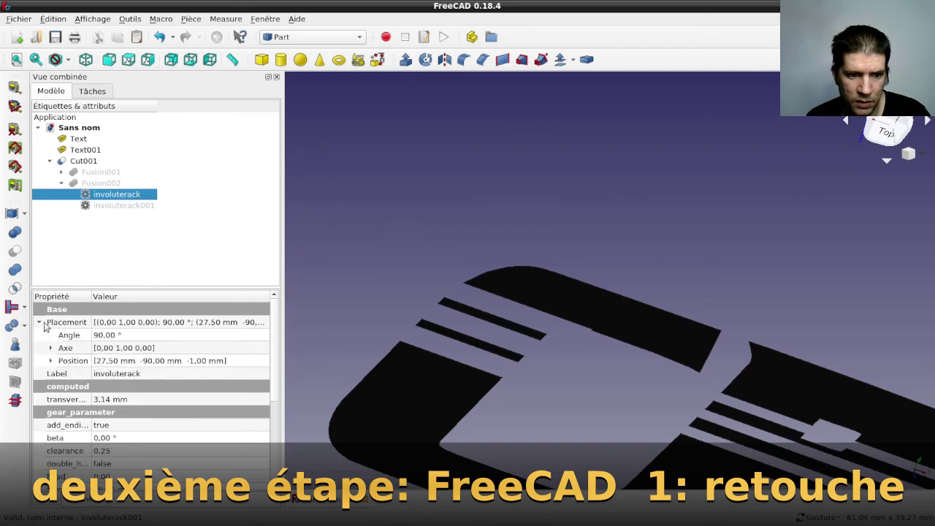
{"action": "left_click", "coordinate": [60, 360]}
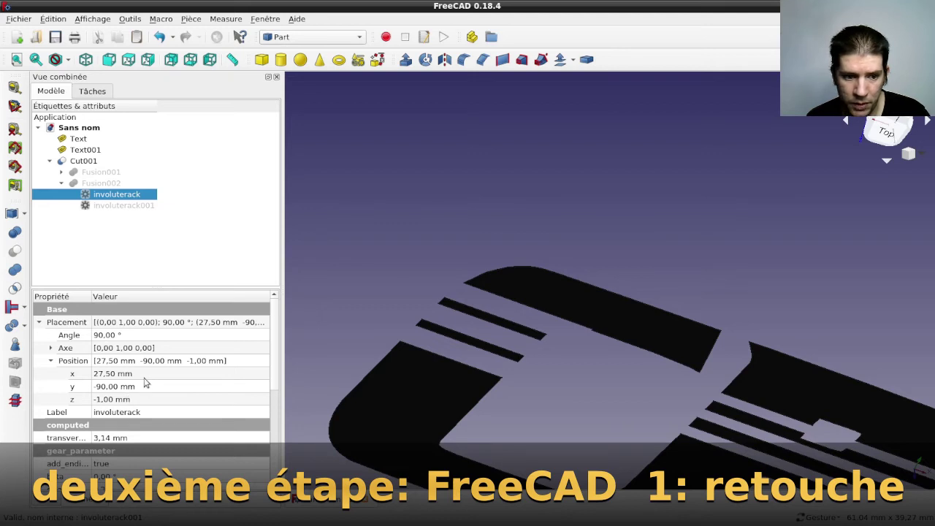
{"action": "left_click", "coordinate": [145, 376]}
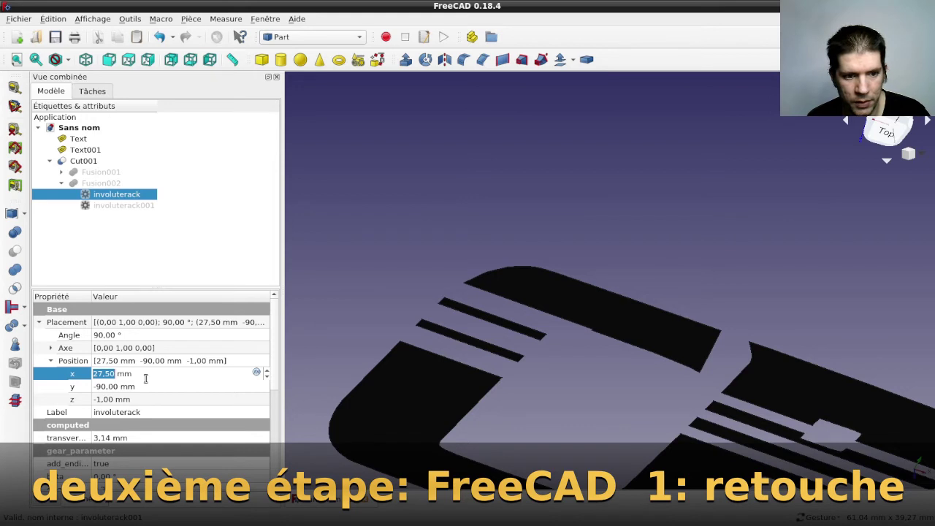
{"action": "scroll", "coordinate": [146, 378], "scroll_direction": "down", "scroll_amount": 1}
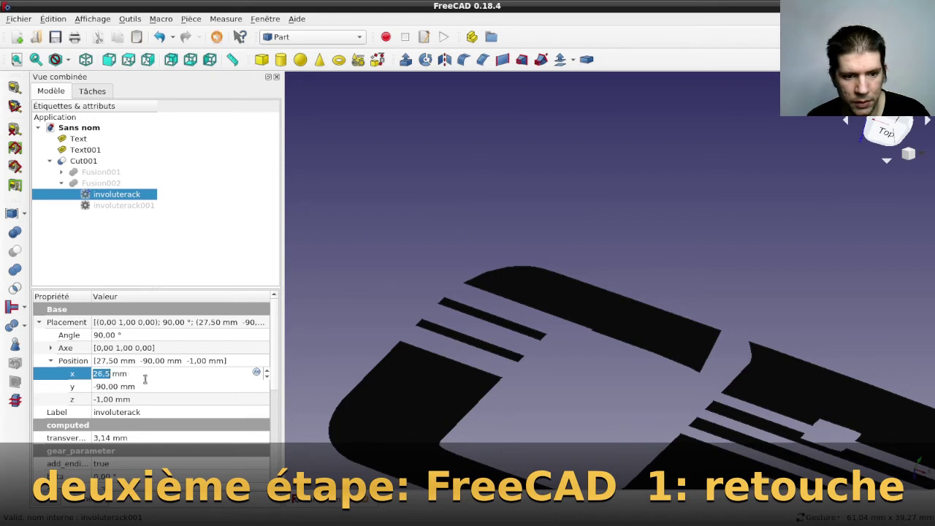
{"action": "left_click", "coordinate": [335, 293]}
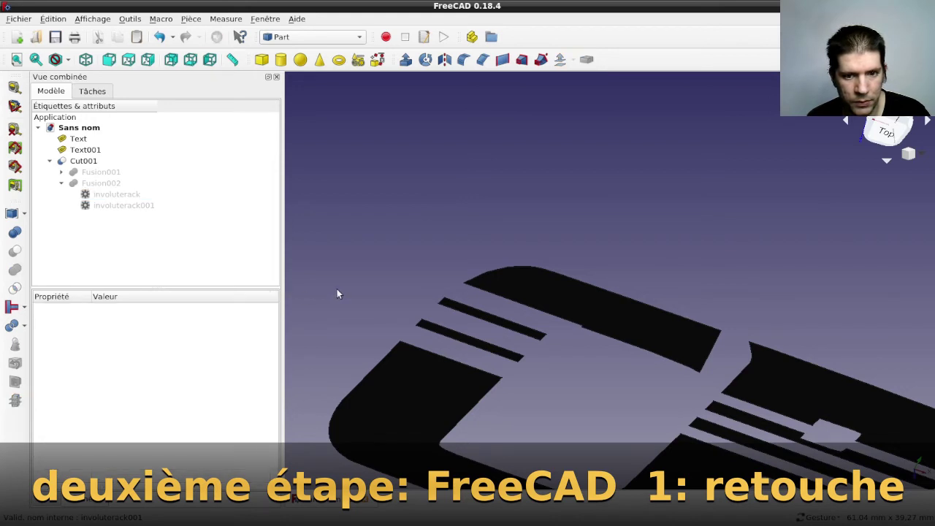
Step: Set involuterack's Placement z position to 0 mm
{"action": "double_click", "coordinate": [89, 161]}
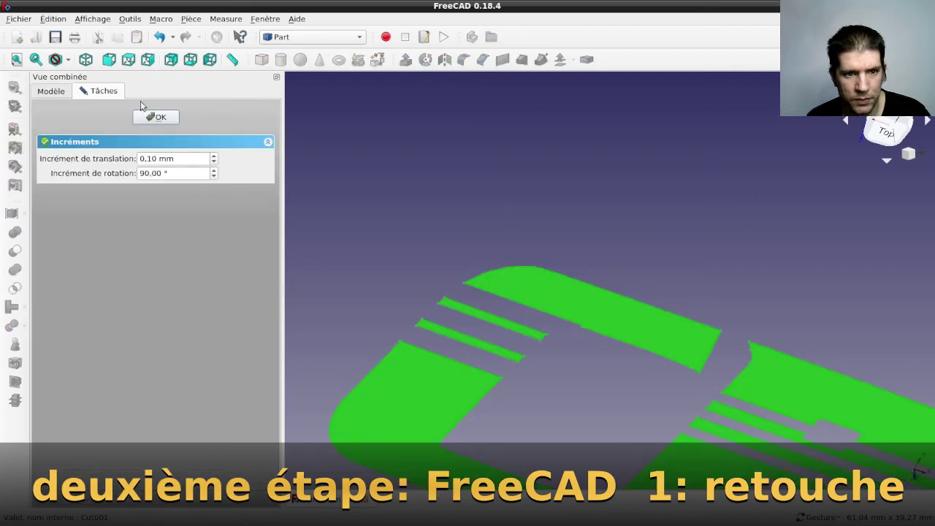
{"action": "left_click", "coordinate": [152, 120]}
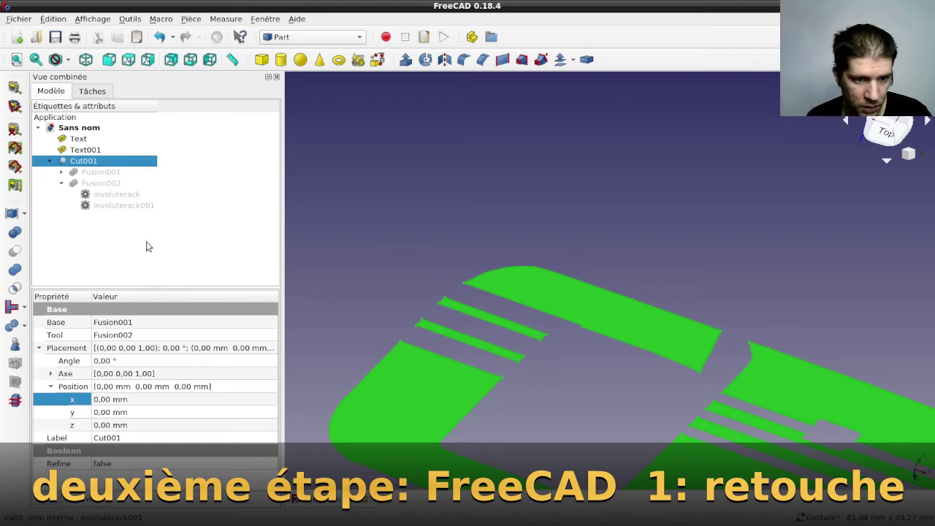
{"action": "left_click", "coordinate": [115, 194]}
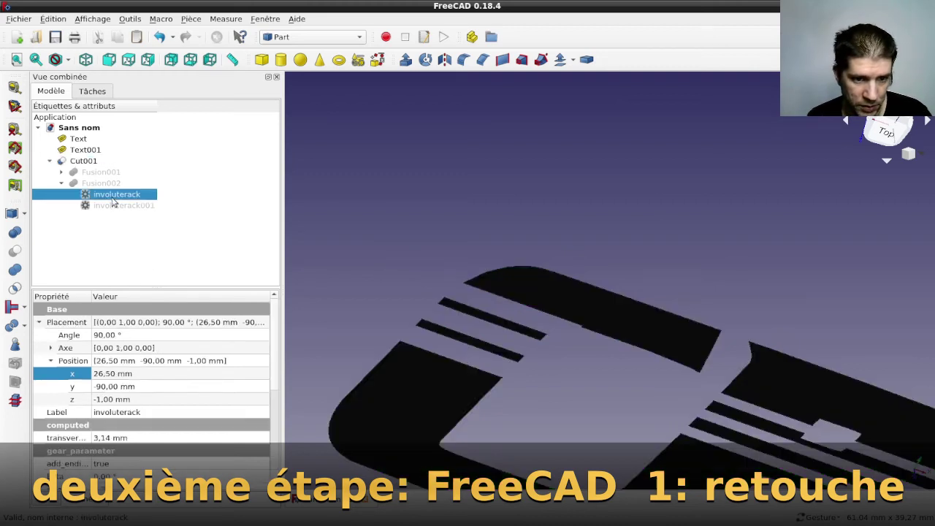
{"action": "left_click", "coordinate": [124, 386]}
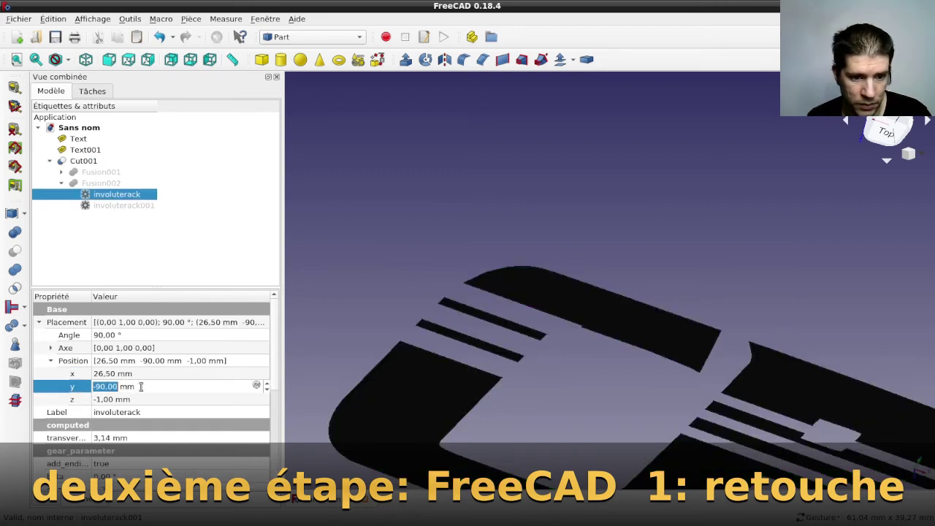
{"action": "left_click", "coordinate": [144, 400]}
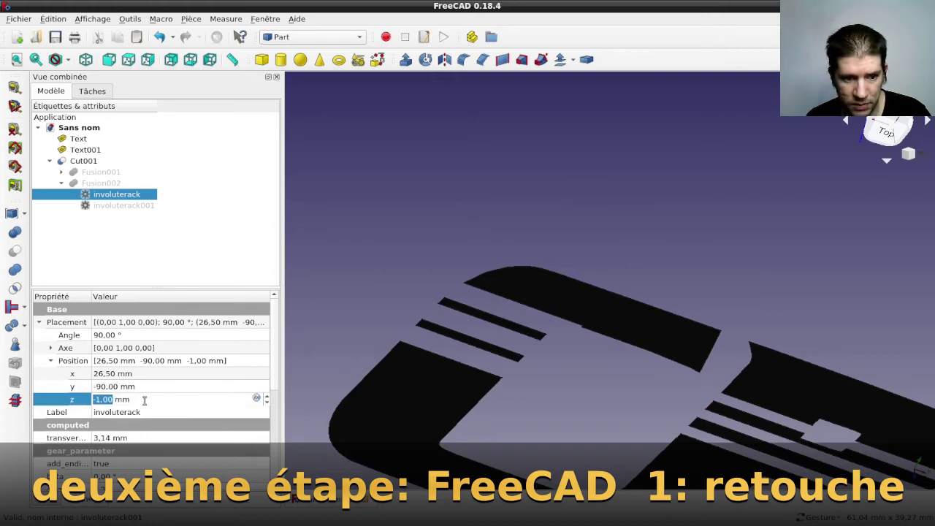
{"action": "key", "text": "BackSpace"}
{"action": "type", "text": "0"}
{"action": "left_click", "coordinate": [329, 315]}
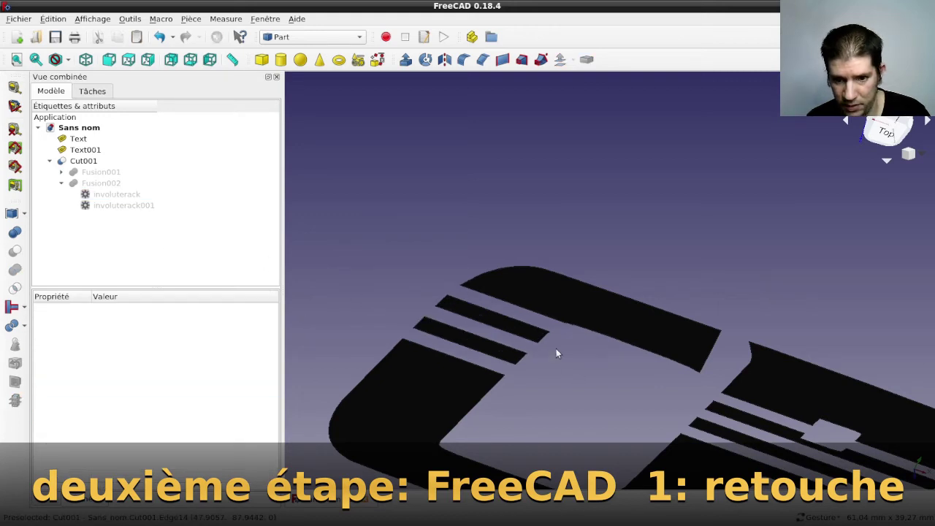
Step: Orbit and recentre the slotted CBH lettering, then raise the truck badge photo for comparison
{"action": "mouse_move", "coordinate": [659, 169]}
{"action": "left_mouse_down"}
{"action": "mouse_move", "coordinate": [625, 181]}
{"action": "mouse_move", "coordinate": [646, 242]}
{"action": "left_mouse_up"}
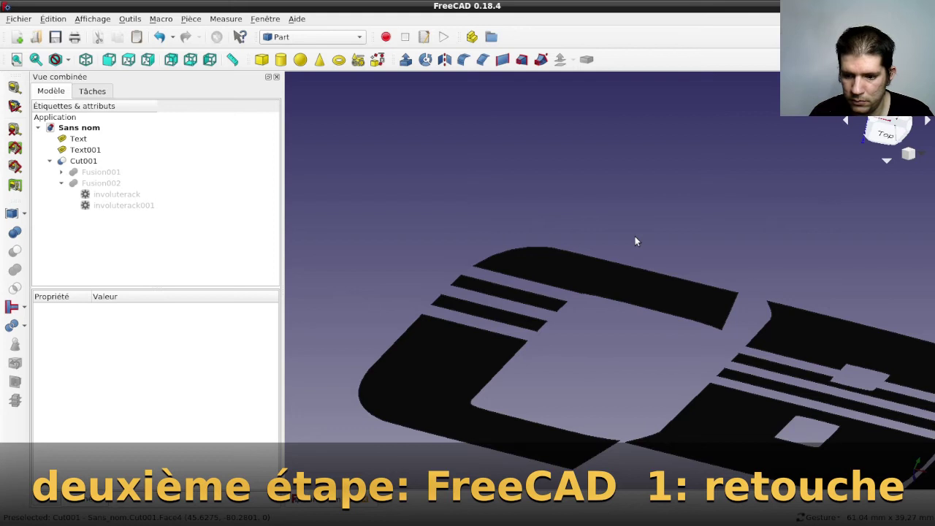
{"action": "scroll", "coordinate": [634, 241], "scroll_direction": "down", "scroll_amount": 3}
{"action": "scroll", "coordinate": [635, 241], "scroll_direction": "right", "scroll_amount": 3}
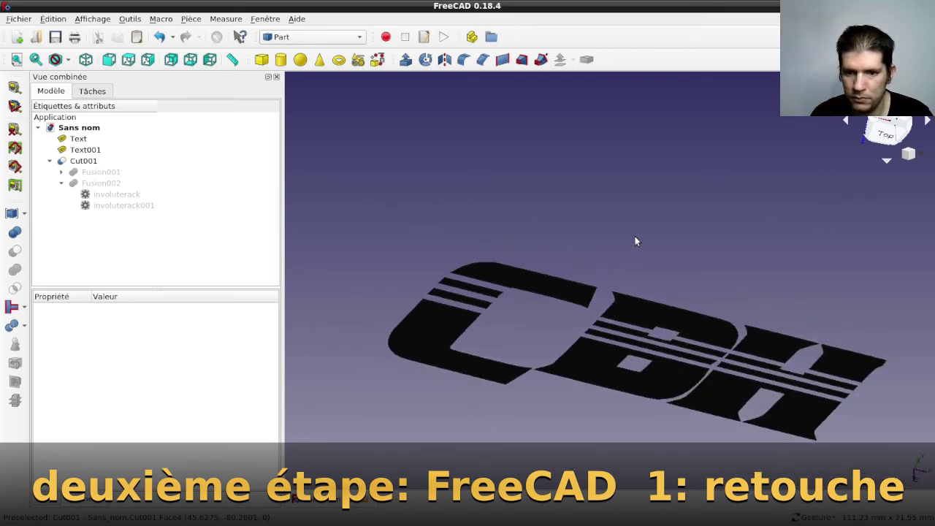
{"action": "left_click_drag", "start_coordinate": [634, 241], "coordinate": [634, 241]}
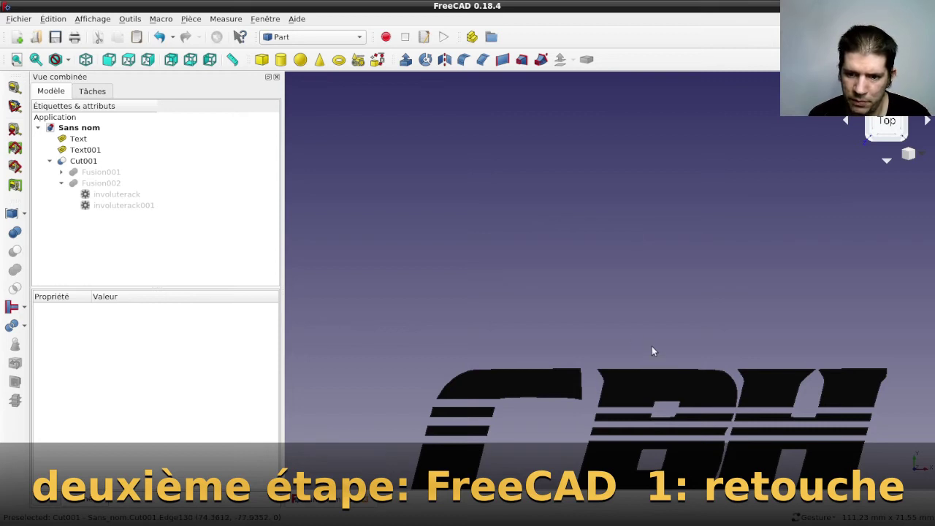
{"action": "right_click_drag", "start_coordinate": [607, 339], "coordinate": [549, 170]}
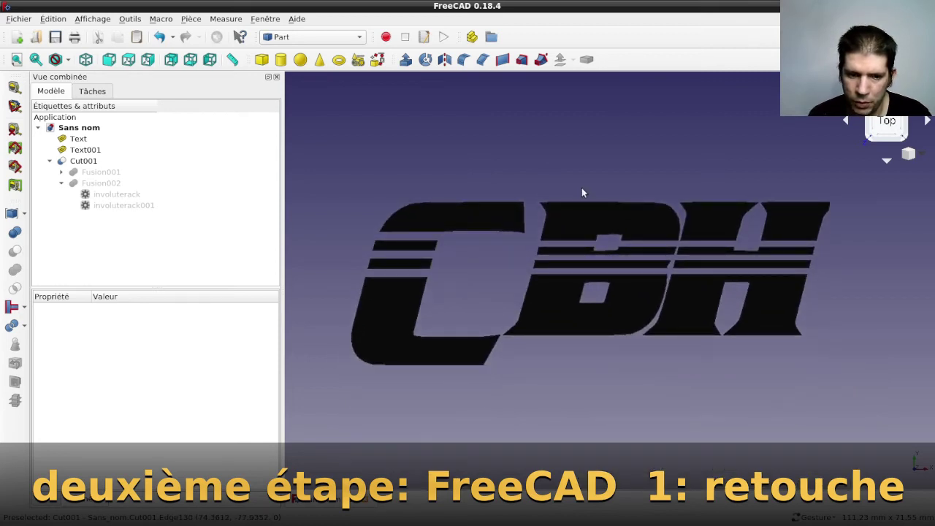
{"action": "key", "text": "alt+Tab"}
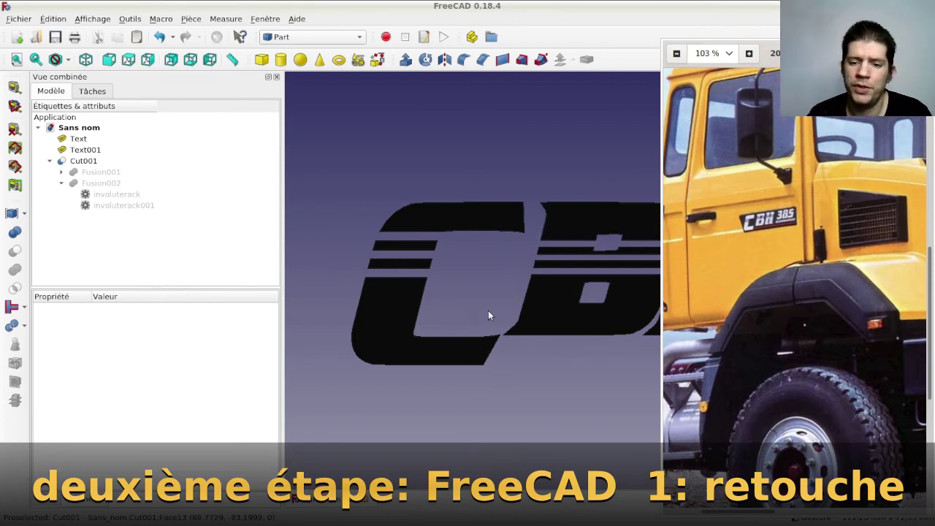
{"action": "scroll", "coordinate": [515, 354], "scroll_direction": "down", "scroll_amount": 2}
{"action": "scroll", "coordinate": [571, 348], "scroll_direction": "down", "scroll_amount": 1}
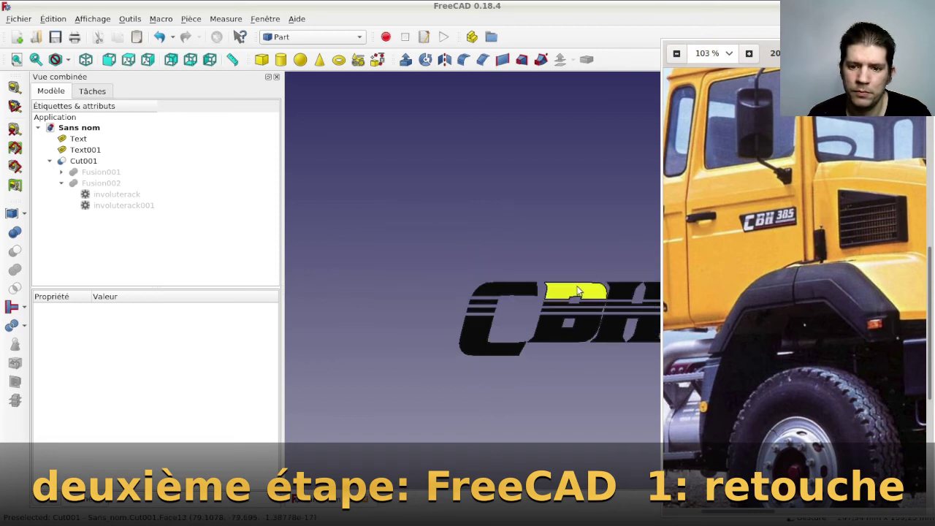
{"action": "right_click_drag", "start_coordinate": [577, 290], "coordinate": [471, 231]}
{"action": "scroll", "coordinate": [471, 231], "scroll_direction": "up", "scroll_amount": 2}
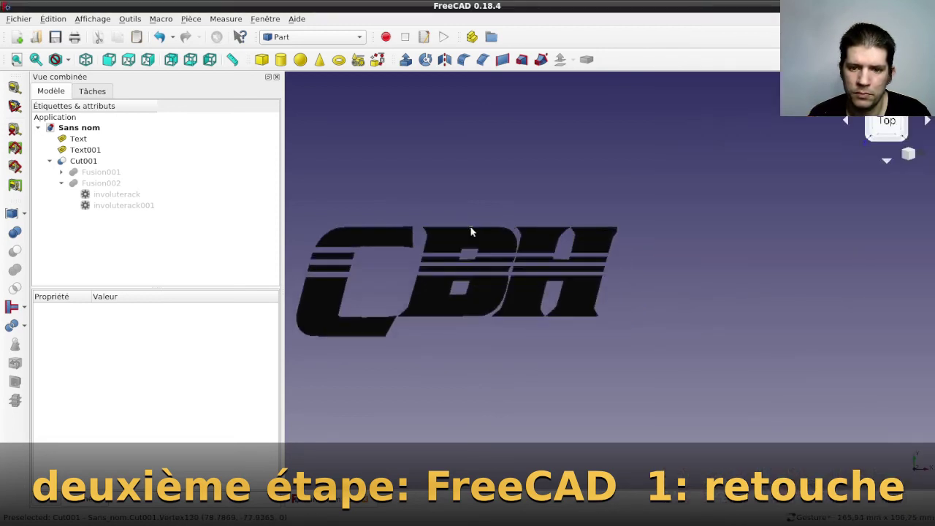
{"action": "mouse_move", "coordinate": [468, 517]}
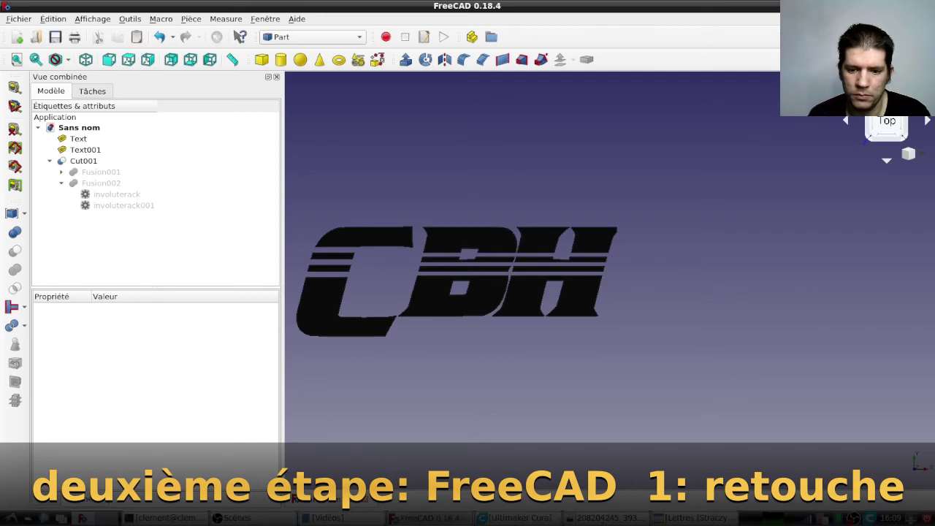
{"action": "left_click", "coordinate": [625, 517]}
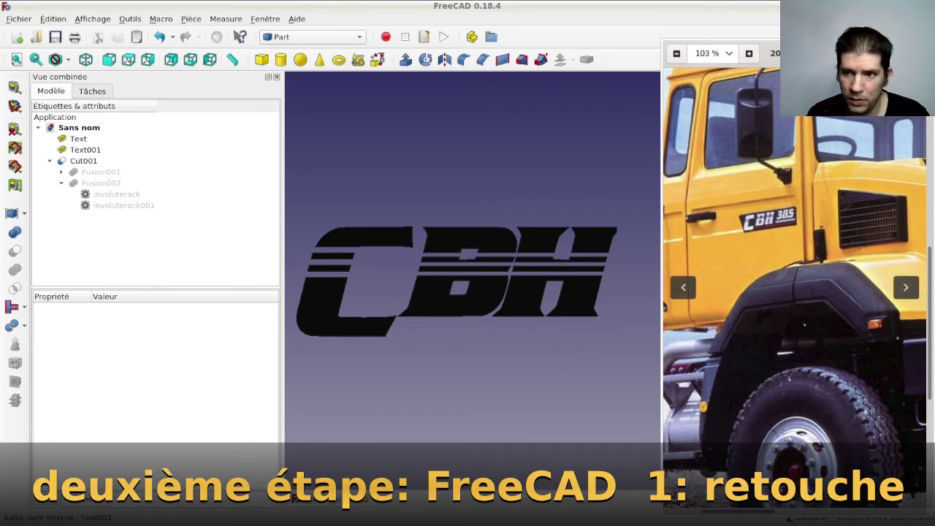
Step: Span a Ruled_Surface patch between the two edges of the H's gap and select it
{"action": "key", "text": "alt+Tab"}
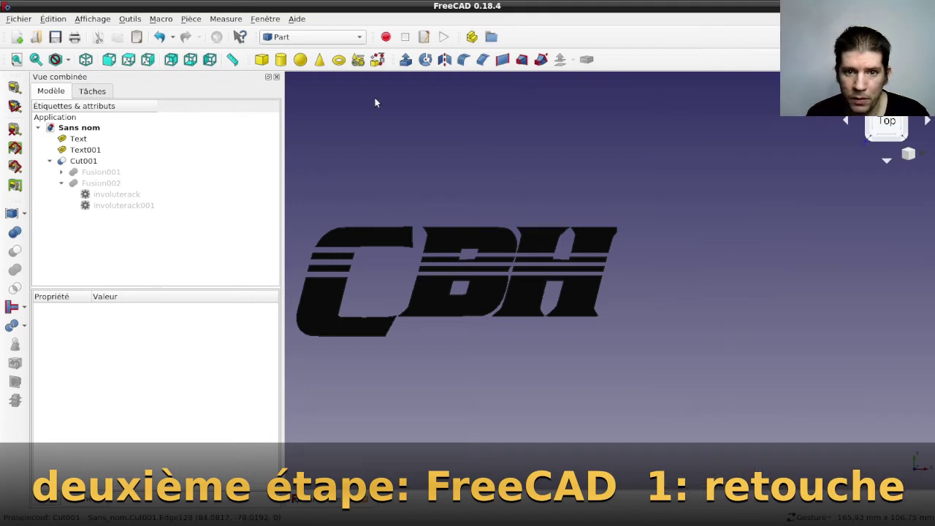
{"action": "left_click", "coordinate": [501, 60]}
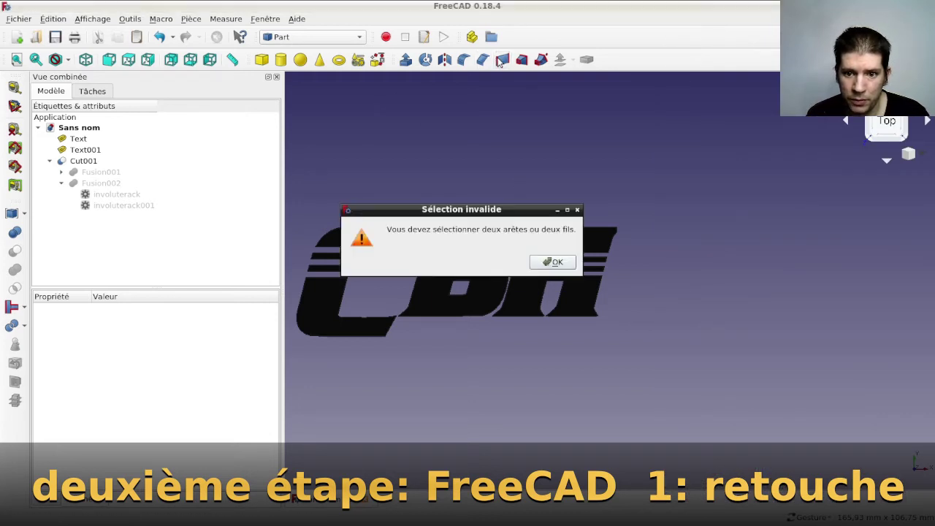
{"action": "left_click", "coordinate": [553, 262]}
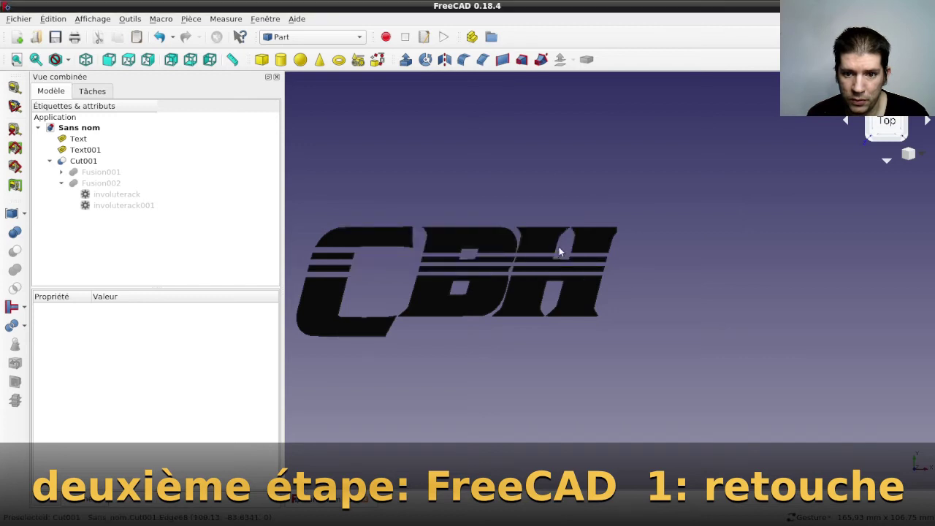
{"action": "left_click", "coordinate": [557, 248]}
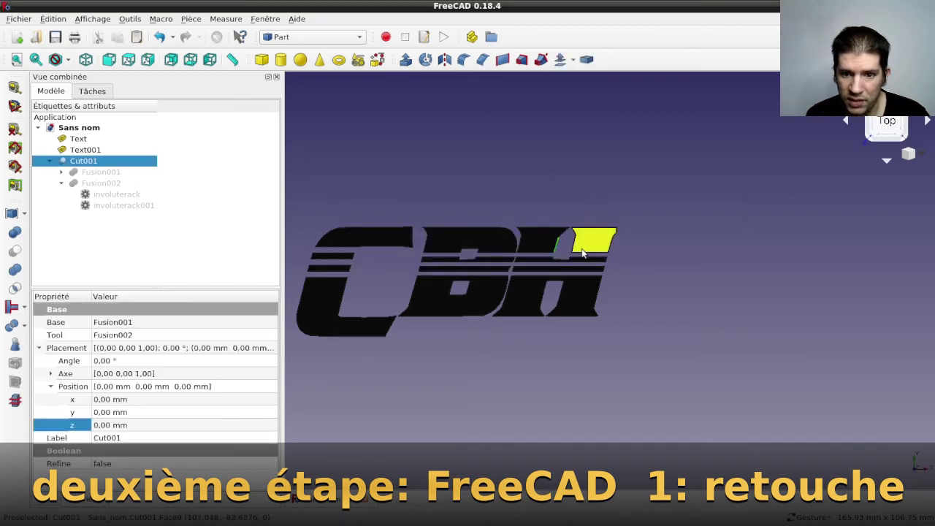
{"action": "left_click", "coordinate": [574, 247], "text": "ctrl"}
{"action": "left_click", "coordinate": [501, 60]}
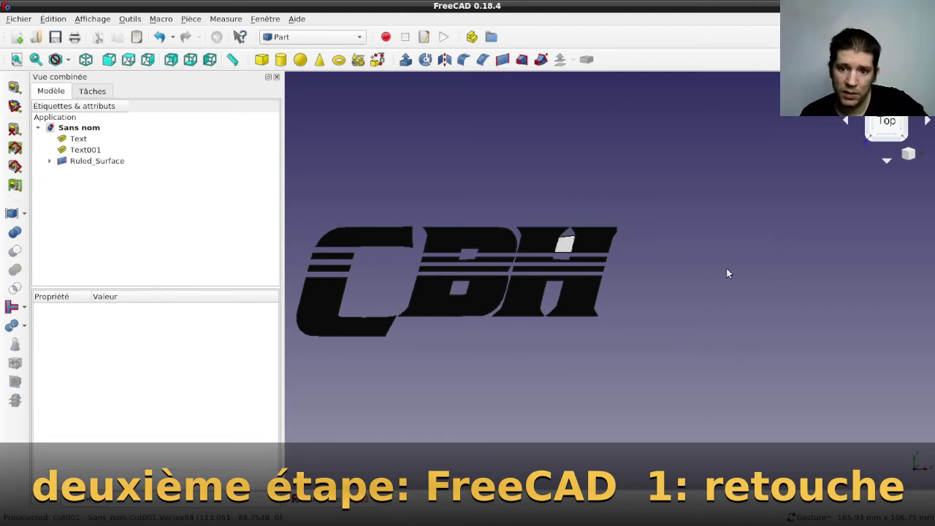
{"action": "left_click", "coordinate": [564, 245]}
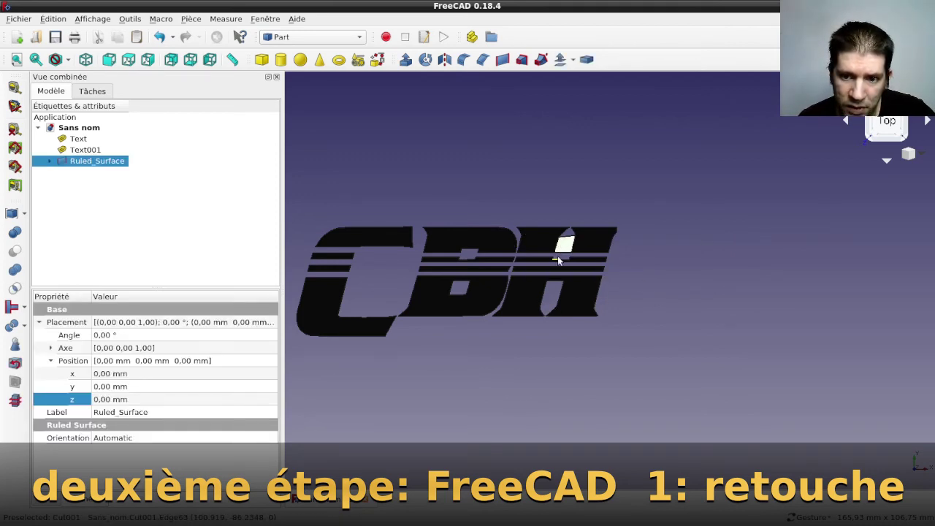
{"action": "scroll", "coordinate": [560, 265], "scroll_direction": "up", "scroll_amount": 5}
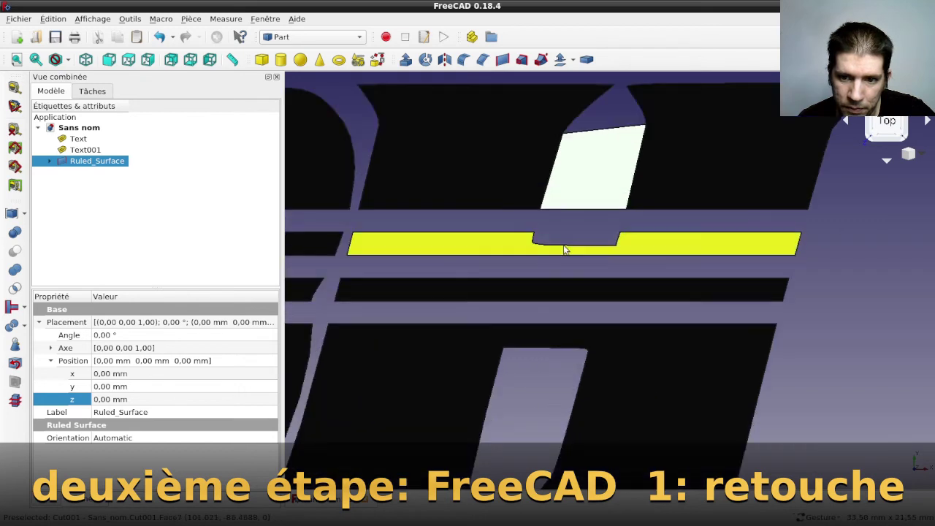
{"action": "scroll", "coordinate": [568, 243], "scroll_direction": "up", "scroll_amount": 3}
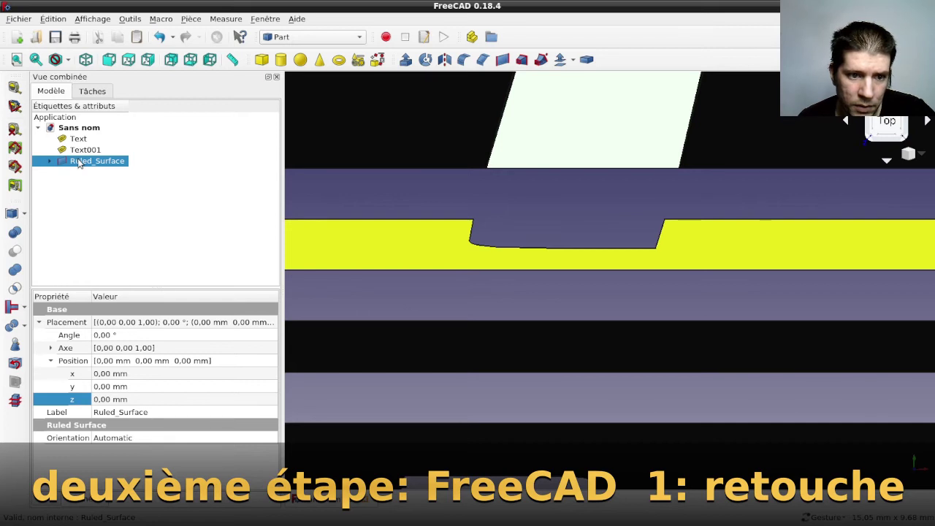
Step: Drag the Ruled_Surface patch down along Y with the Transform gizmo
{"action": "double_click", "coordinate": [79, 163]}
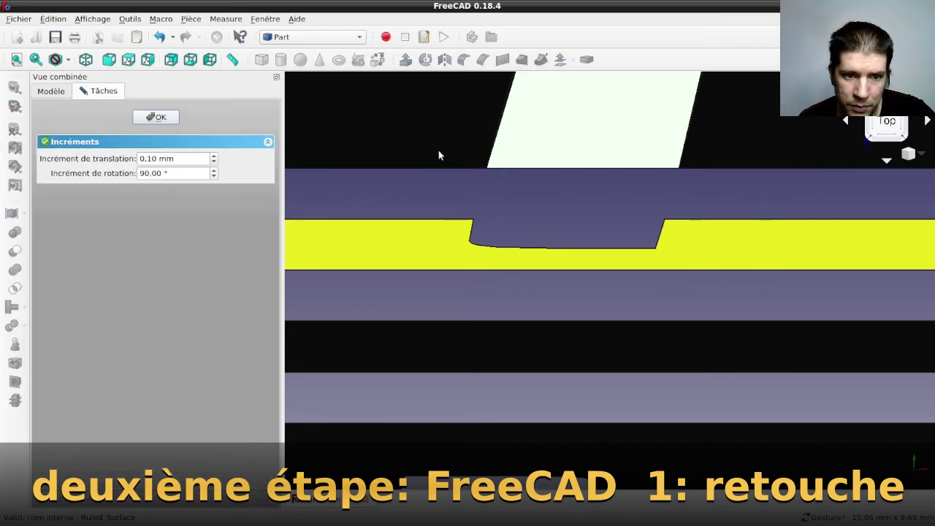
{"action": "scroll", "coordinate": [453, 162], "scroll_direction": "down", "scroll_amount": 3}
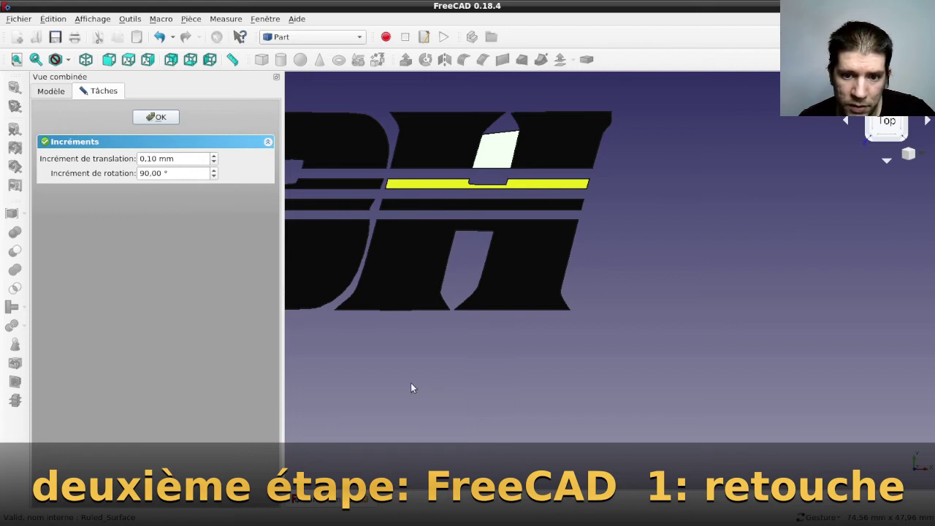
{"action": "scroll", "coordinate": [438, 385], "scroll_direction": "down", "scroll_amount": 2}
{"action": "scroll", "coordinate": [657, 402], "scroll_direction": "down", "scroll_amount": 3}
{"action": "scroll", "coordinate": [826, 411], "scroll_direction": "down", "scroll_amount": 2}
{"action": "scroll", "coordinate": [767, 394], "scroll_direction": "down", "scroll_amount": 2}
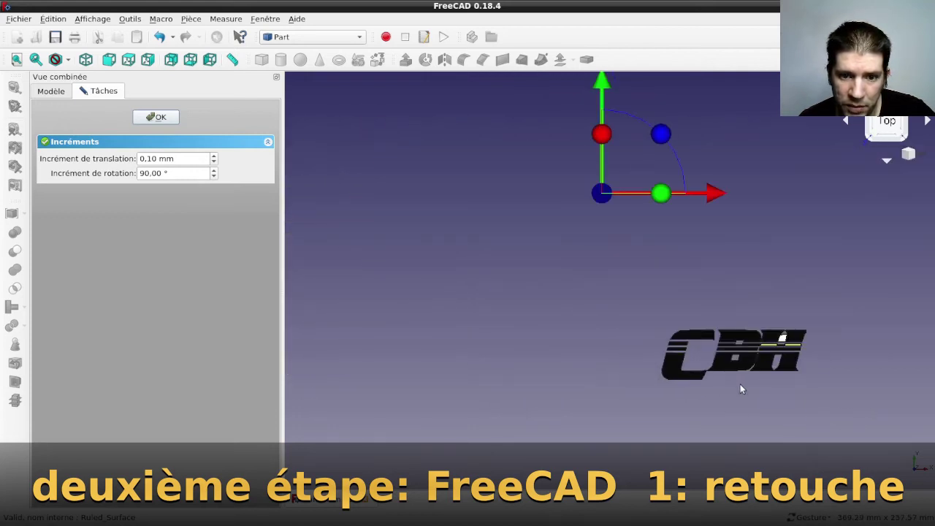
{"action": "scroll", "coordinate": [733, 365], "scroll_direction": "up", "scroll_amount": 1}
{"action": "scroll", "coordinate": [733, 366], "scroll_direction": "down", "scroll_amount": 1}
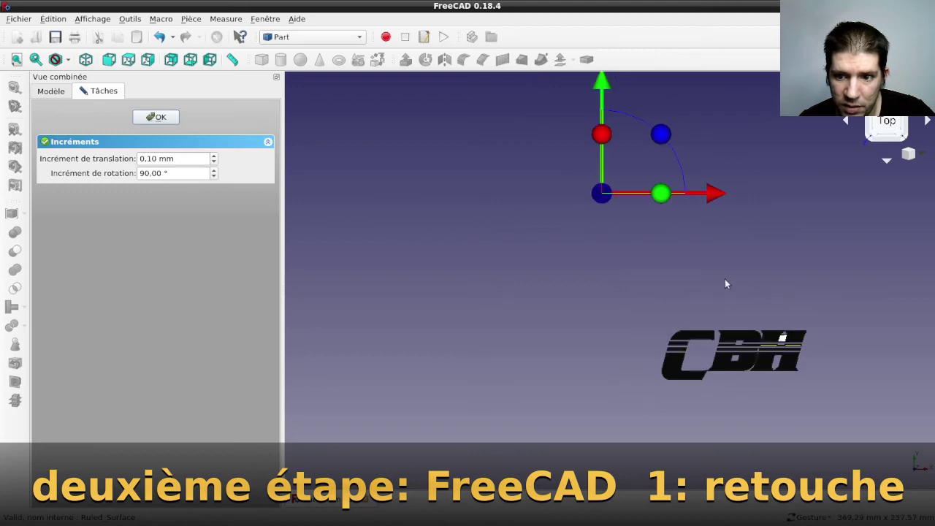
{"action": "left_click_drag", "start_coordinate": [597, 87], "coordinate": [596, 86]}
Step: Nudge the patch sideways along X so it overlaps the H's notch
{"action": "left_click_drag", "start_coordinate": [714, 198], "coordinate": [715, 200]}
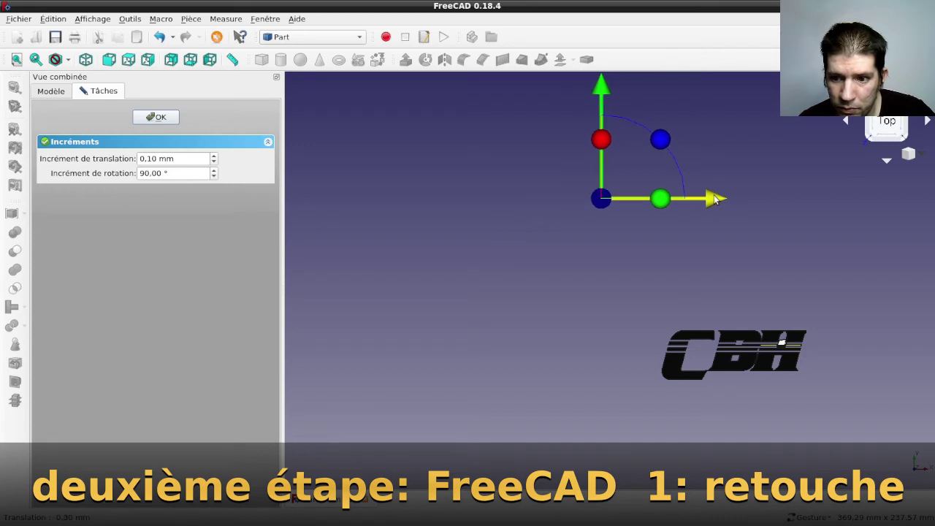
{"action": "scroll", "coordinate": [802, 357], "scroll_direction": "up", "scroll_amount": 2}
{"action": "scroll", "coordinate": [798, 349], "scroll_direction": "up", "scroll_amount": 3}
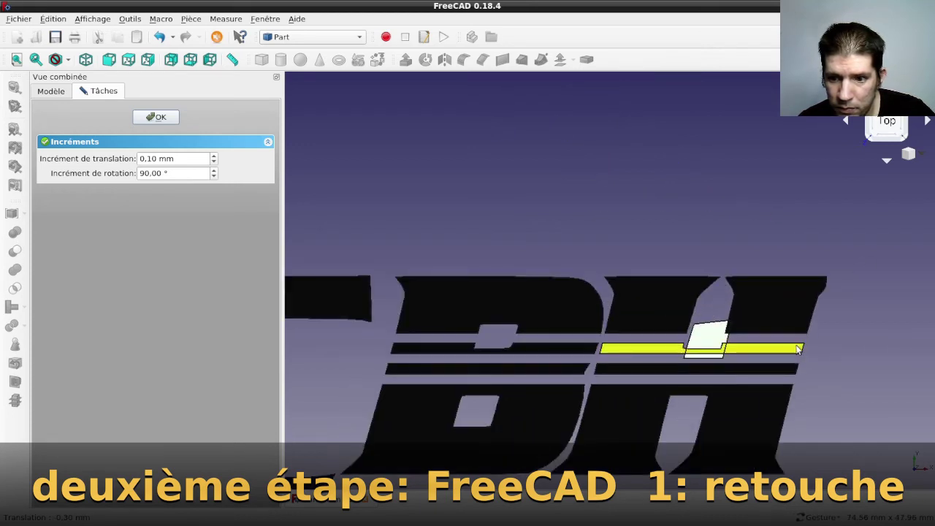
{"action": "scroll", "coordinate": [777, 340], "scroll_direction": "down", "scroll_amount": 3}
{"action": "scroll", "coordinate": [773, 320], "scroll_direction": "down", "scroll_amount": 2}
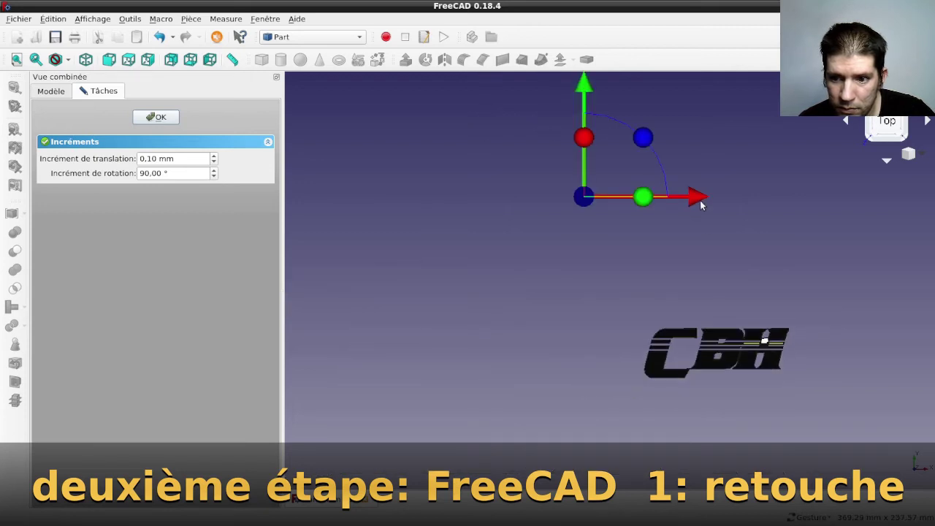
{"action": "left_click_drag", "start_coordinate": [701, 201], "coordinate": [693, 198]}
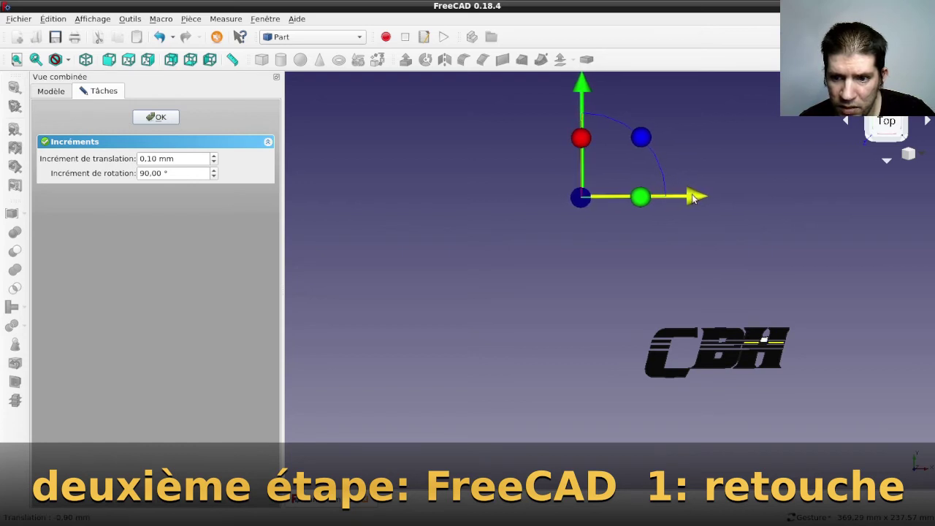
{"action": "scroll", "coordinate": [772, 306], "scroll_direction": "up", "scroll_amount": 2}
{"action": "scroll", "coordinate": [772, 336], "scroll_direction": "up", "scroll_amount": 2}
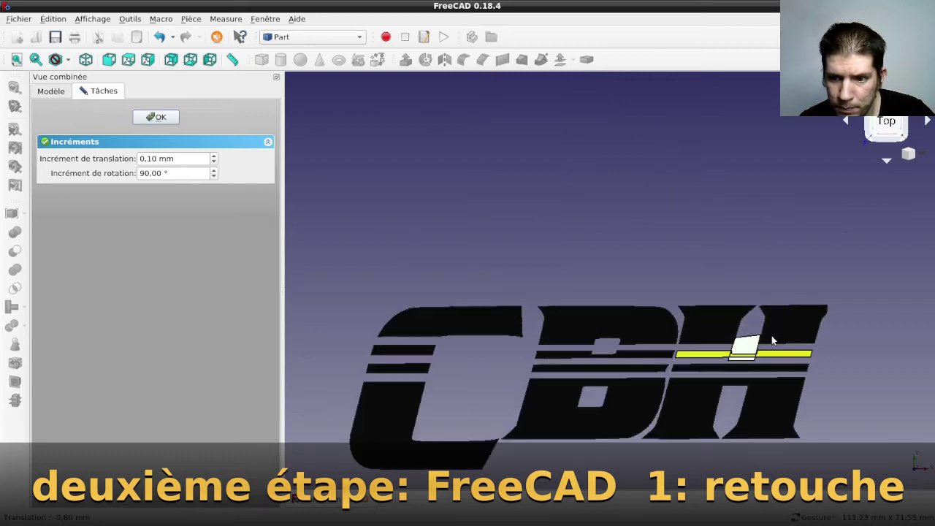
{"action": "scroll", "coordinate": [772, 332], "scroll_direction": "up", "scroll_amount": 3}
{"action": "scroll", "coordinate": [774, 337], "scroll_direction": "up", "scroll_amount": 2}
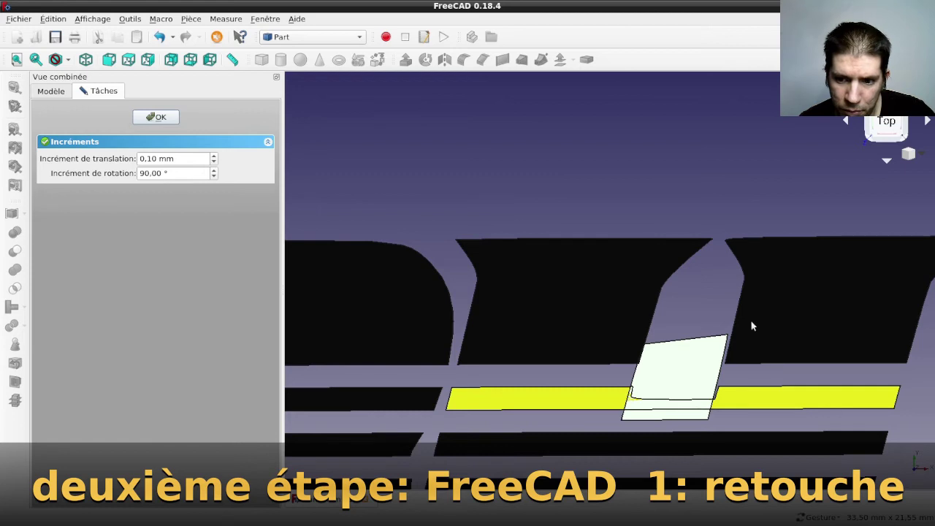
Step: Enter -0.85 mm as the Ruled_Surface patch's x position, leaving y at -2.90 mm
{"action": "left_click", "coordinate": [61, 93]}
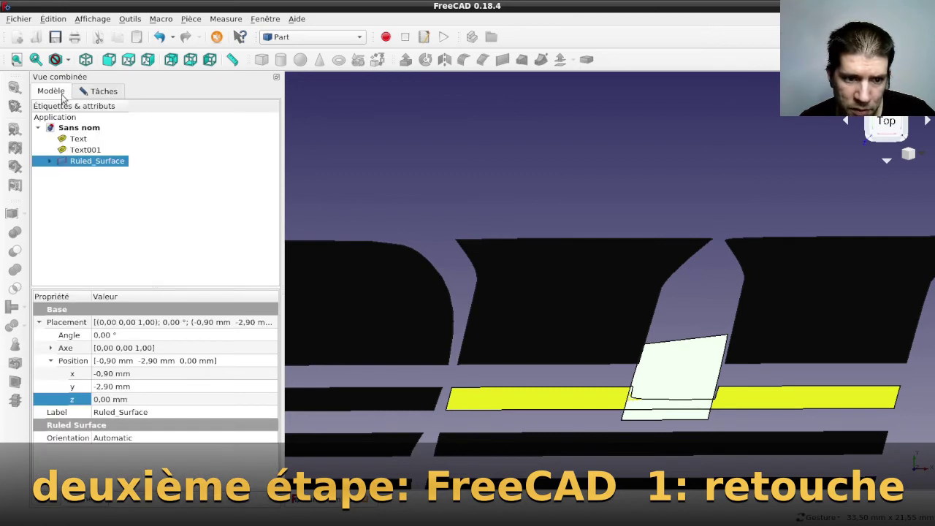
{"action": "left_click", "coordinate": [137, 387]}
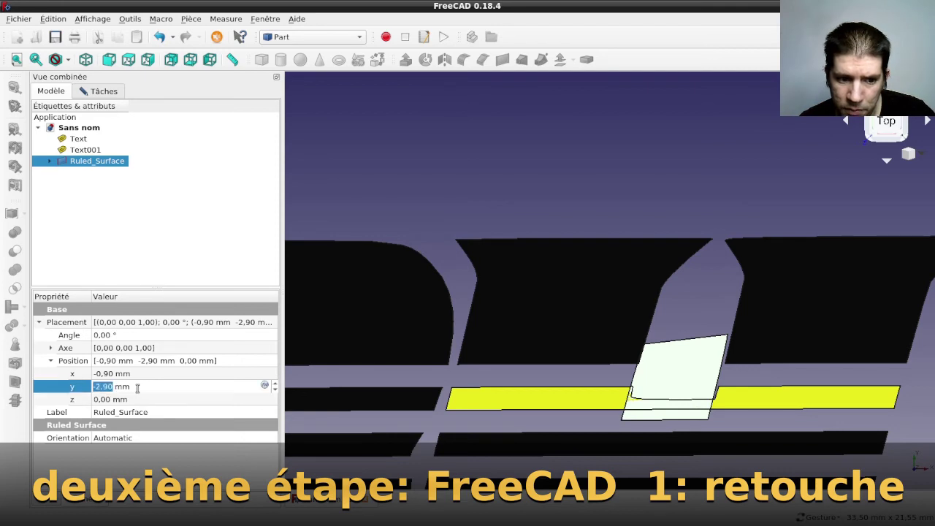
{"action": "left_click", "coordinate": [139, 374]}
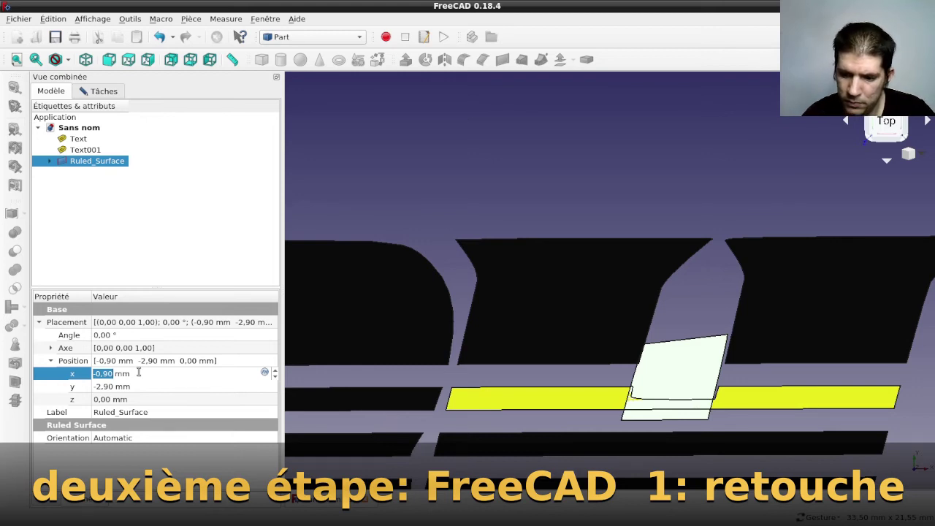
{"action": "type", "text": "-1"}
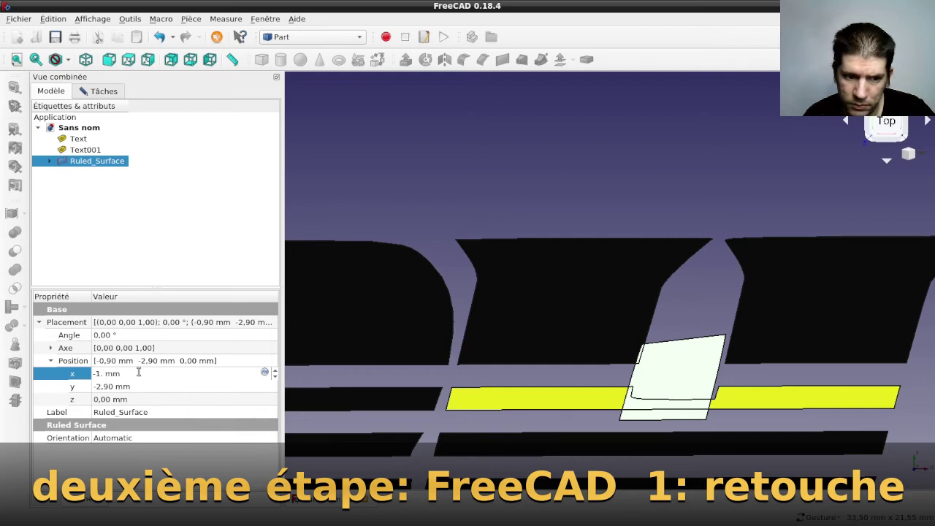
{"action": "scroll", "coordinate": [138, 373], "scroll_direction": "up", "scroll_amount": 1}
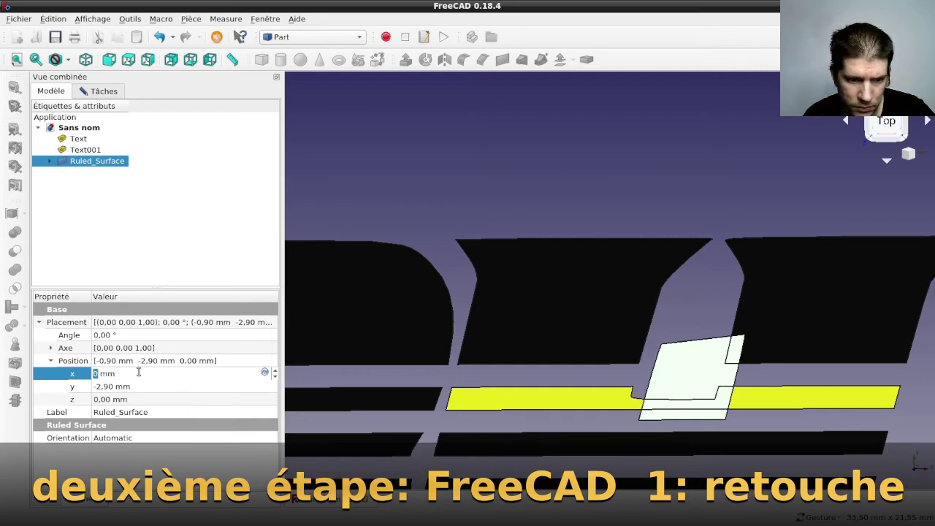
{"action": "type", "text": "-0.85"}
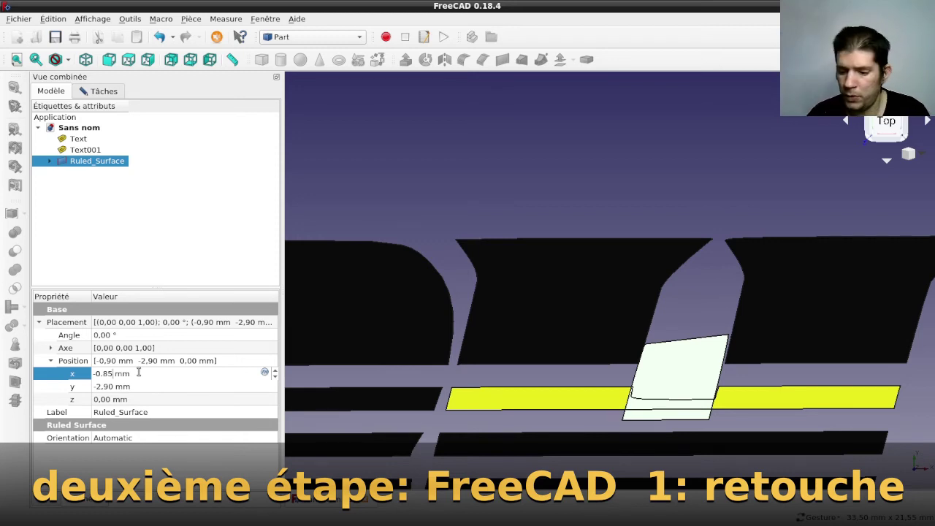
{"action": "key", "text": "Return"}
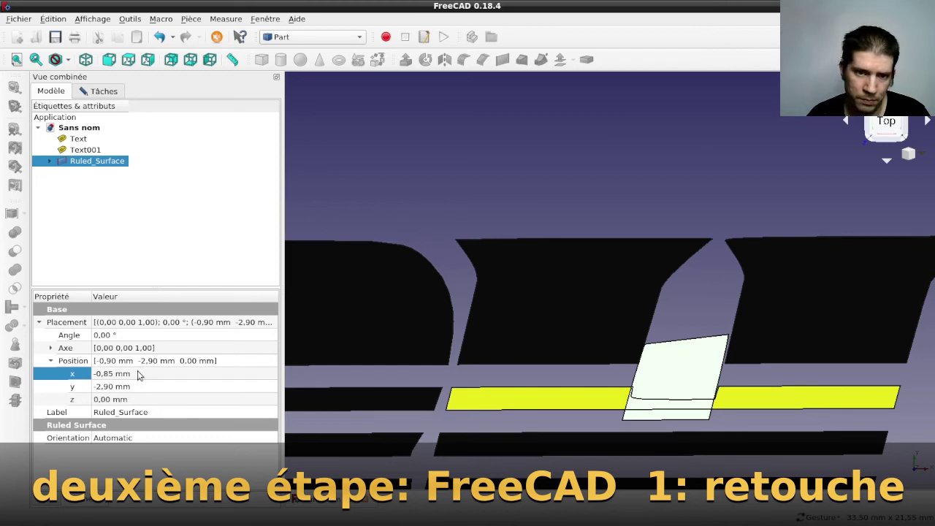
{"action": "left_click", "coordinate": [111, 93]}
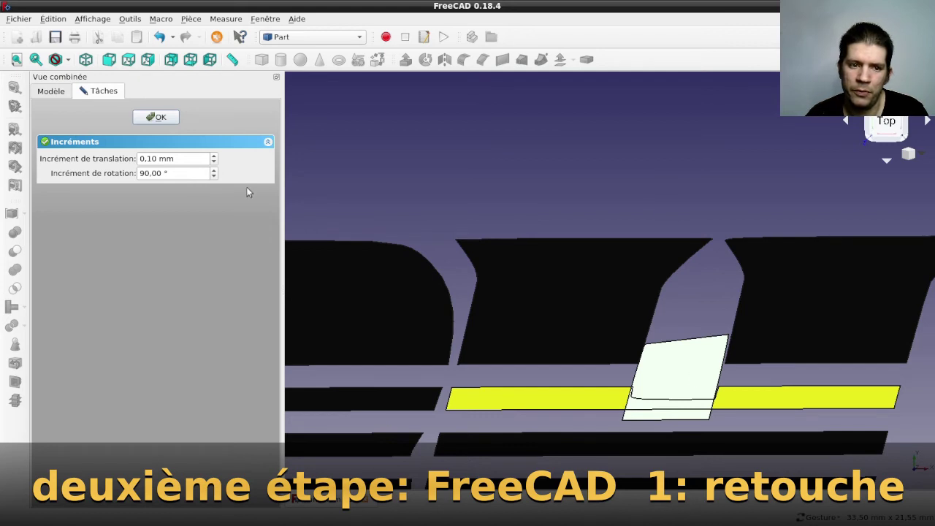
Step: Finish the Transform, then cut Ruled_Surface from Cut001 and accept the non-solid warning
{"action": "left_click", "coordinate": [161, 120]}
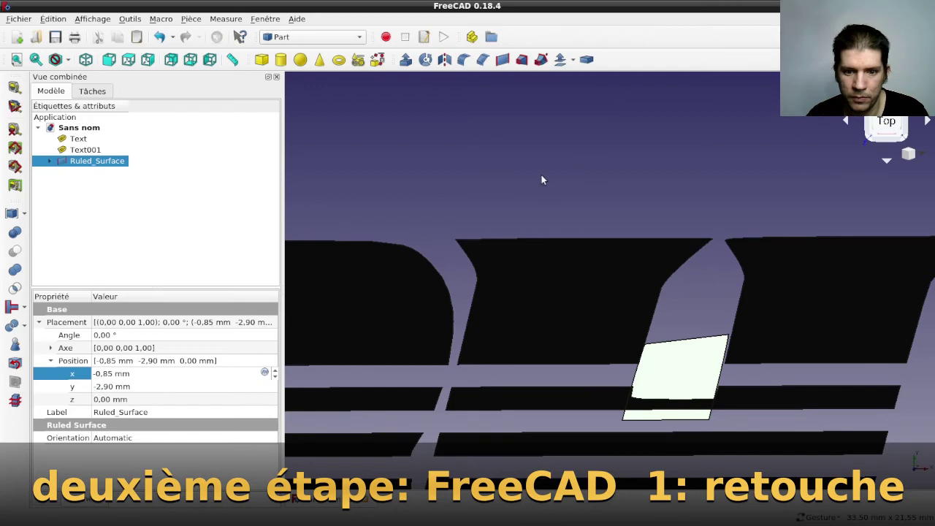
{"action": "left_click", "coordinate": [576, 283]}
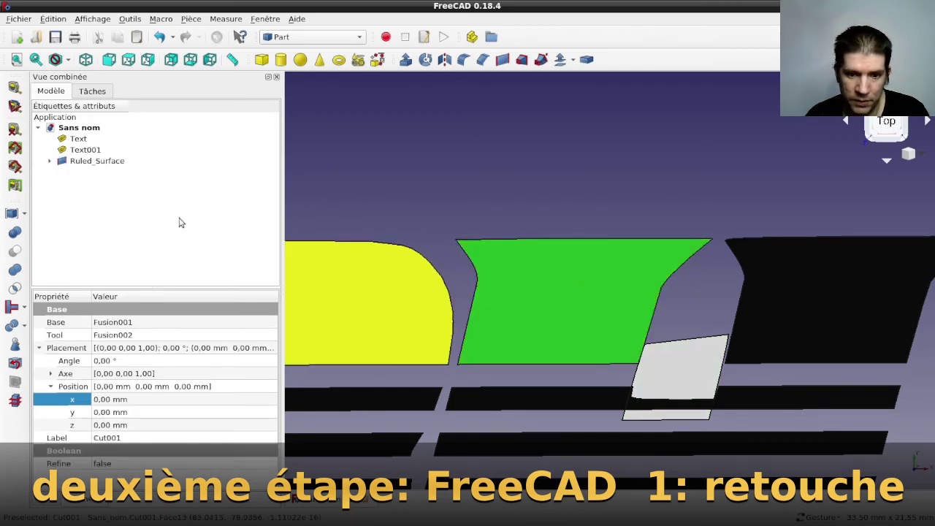
{"action": "left_click", "coordinate": [50, 161]}
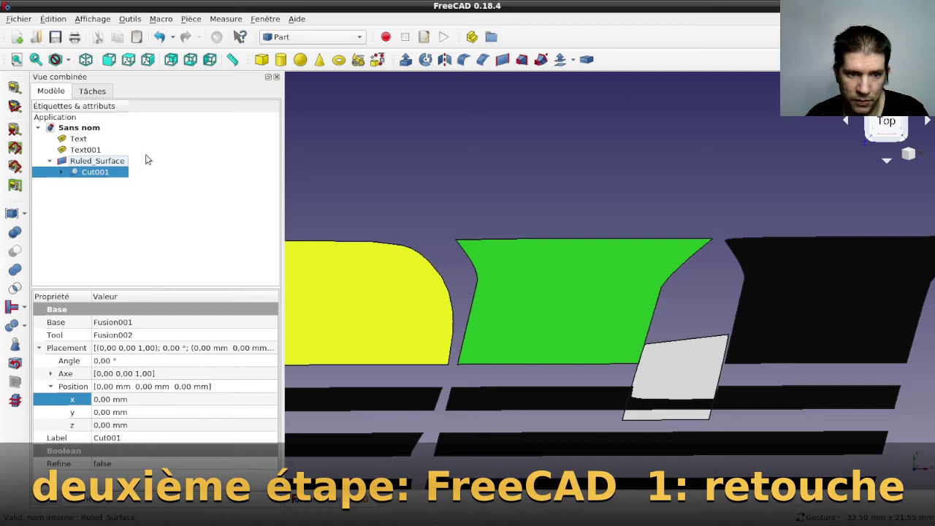
{"action": "left_click", "coordinate": [212, 185]}
{"action": "left_click", "coordinate": [91, 175]}
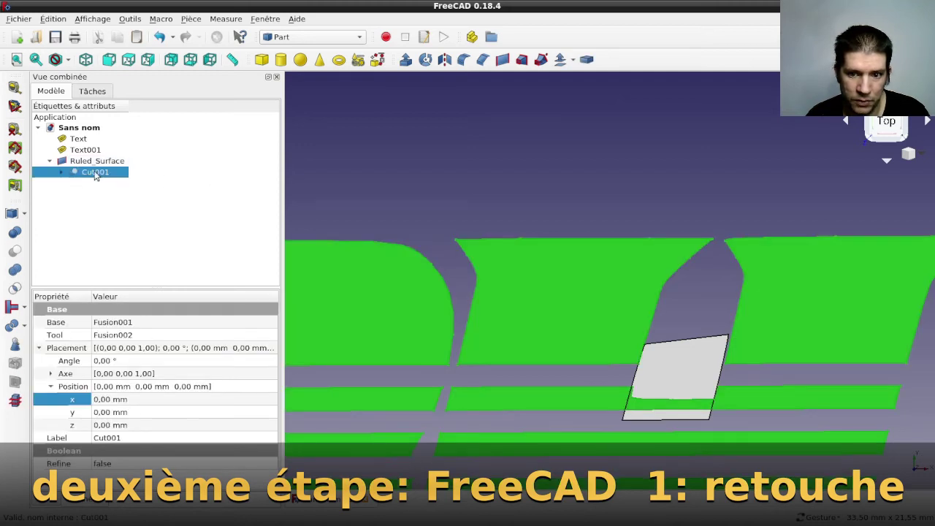
{"action": "left_click", "coordinate": [79, 160], "text": "ctrl"}
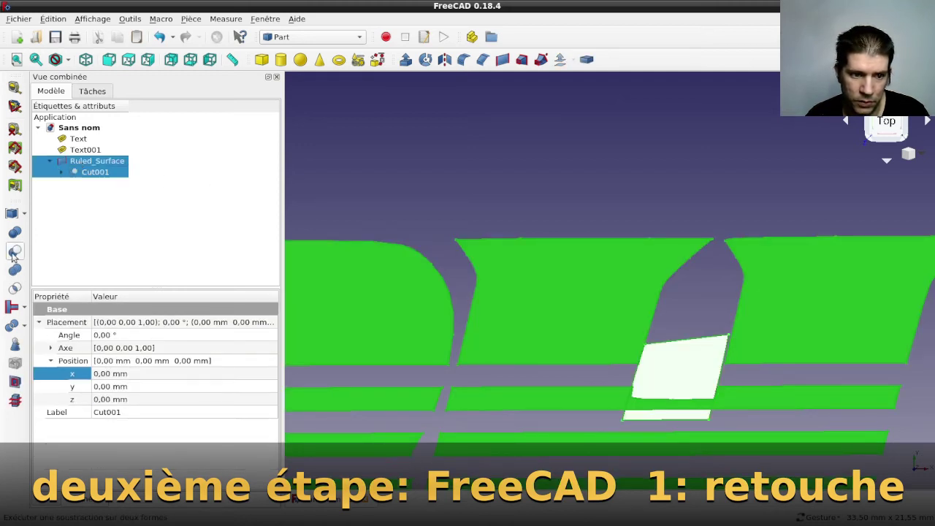
{"action": "left_click", "coordinate": [12, 253]}
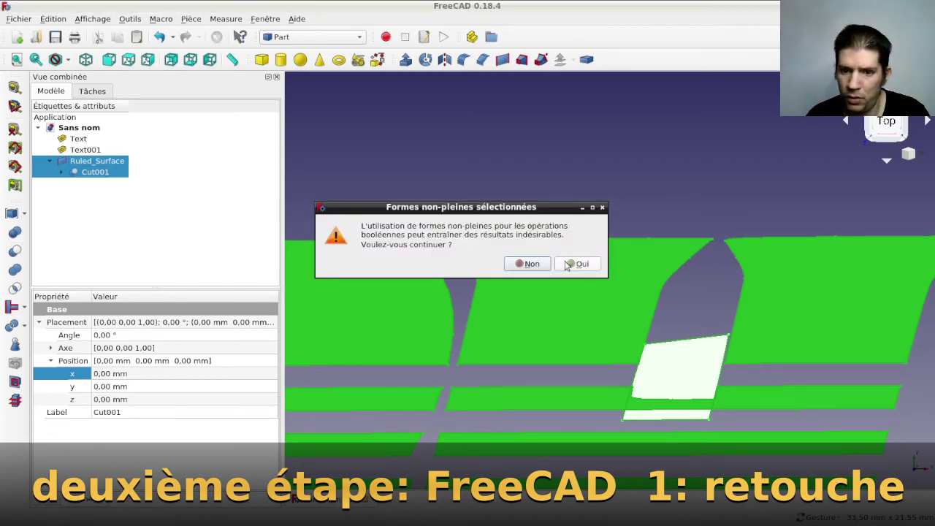
{"action": "left_click", "coordinate": [568, 264]}
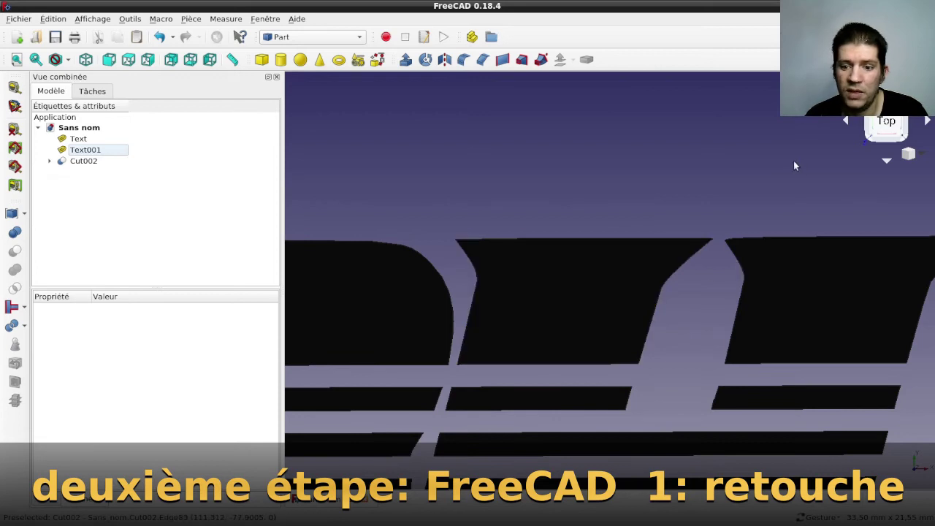
{"action": "scroll", "coordinate": [793, 155], "scroll_direction": "down", "scroll_amount": 3}
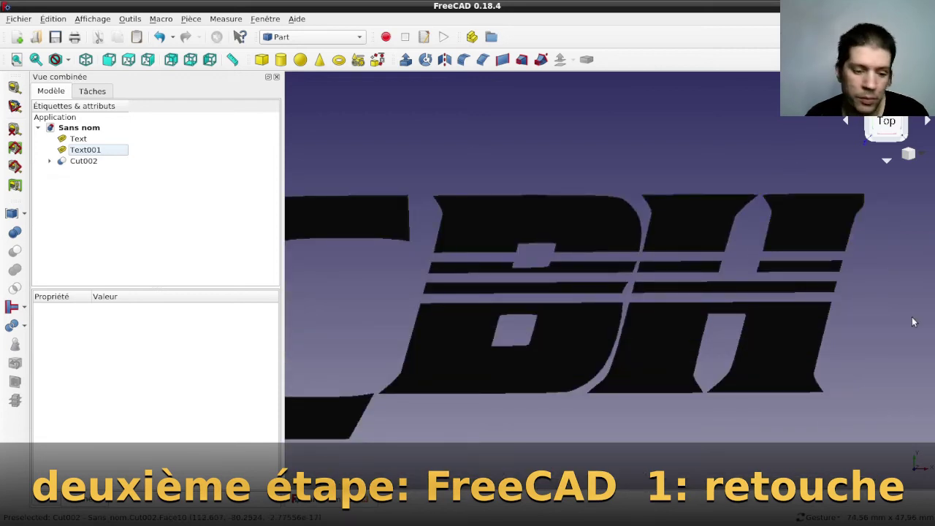
{"action": "key", "text": "alt+Tab"}
{"action": "key", "text": "alt+Tab"}
{"action": "key", "text": "alt+Tab"}
{"action": "key", "text": "alt+Tab"}
{"action": "key", "text": "alt+Tab"}
{"action": "key", "text": "alt+Tab"}
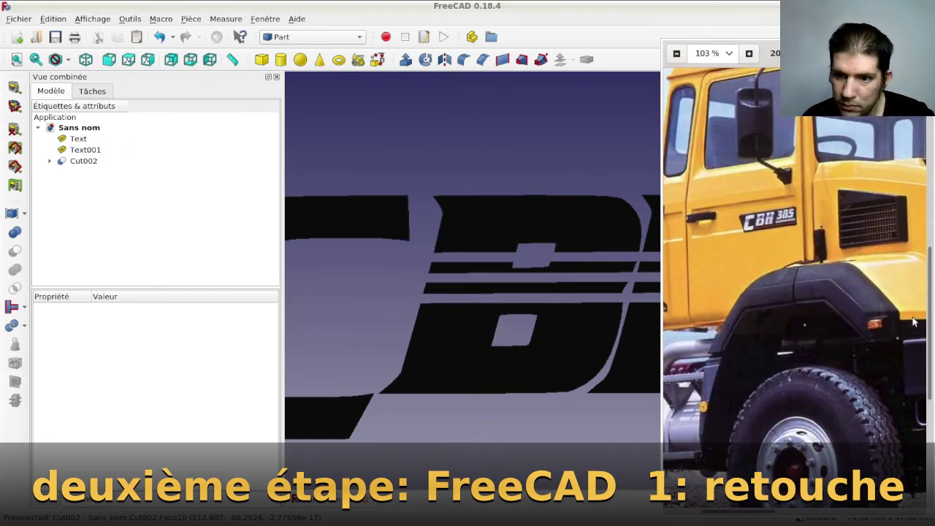
{"action": "mouse_move", "coordinate": [773, 223]}
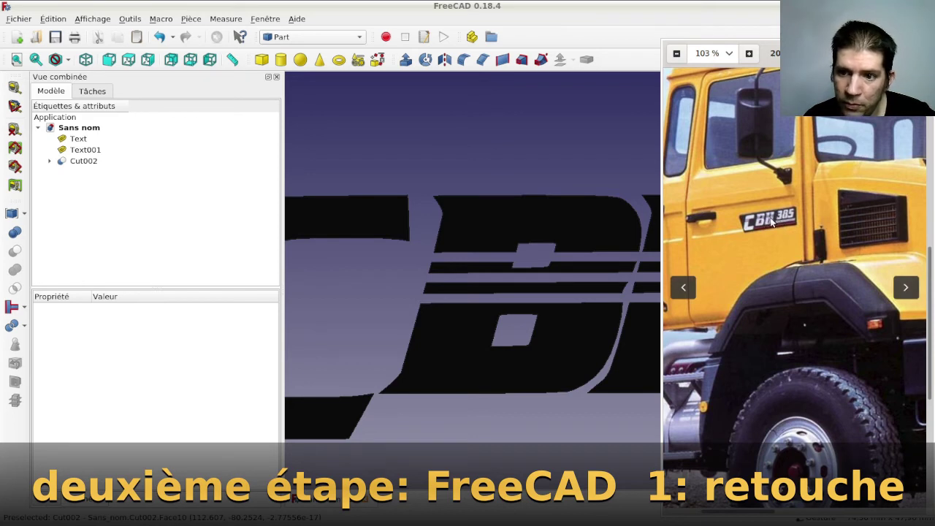
{"action": "left_click", "coordinate": [567, 146]}
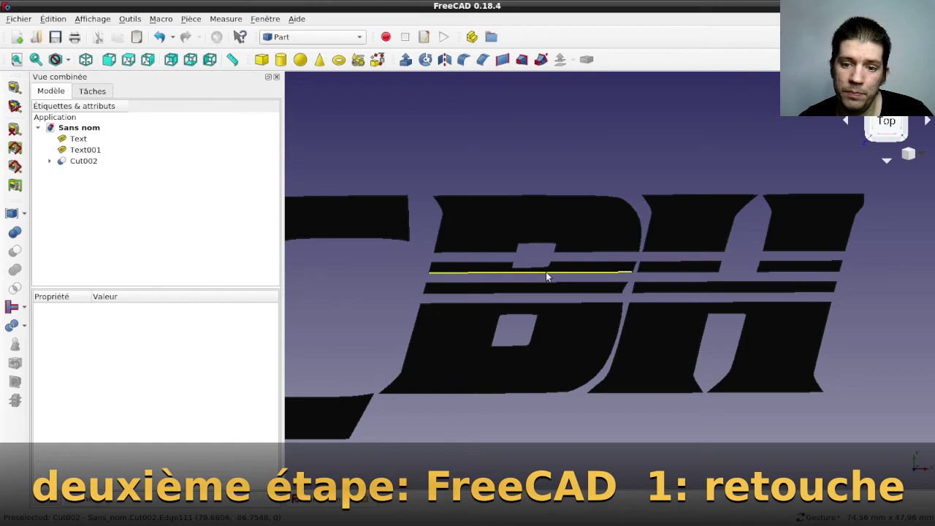
{"action": "key", "text": "alt+Tab"}
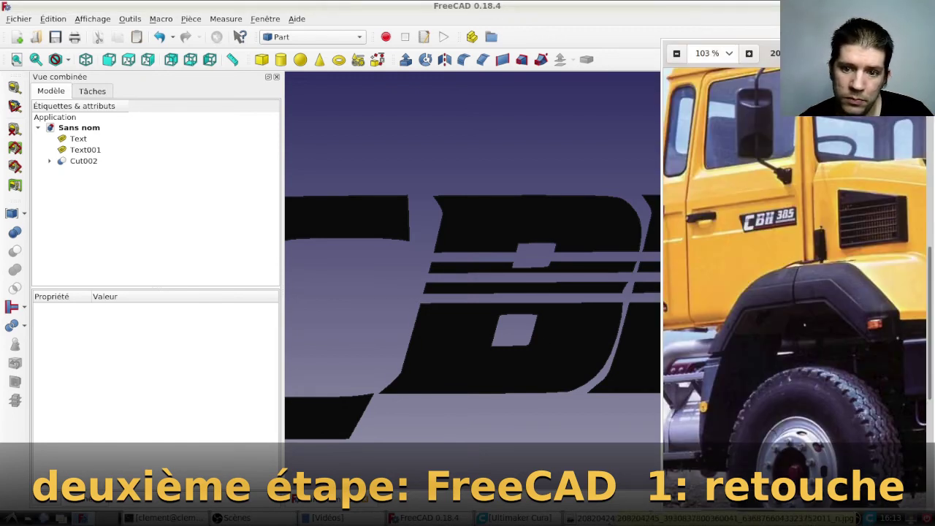
{"action": "key", "text": "alt+Tab"}
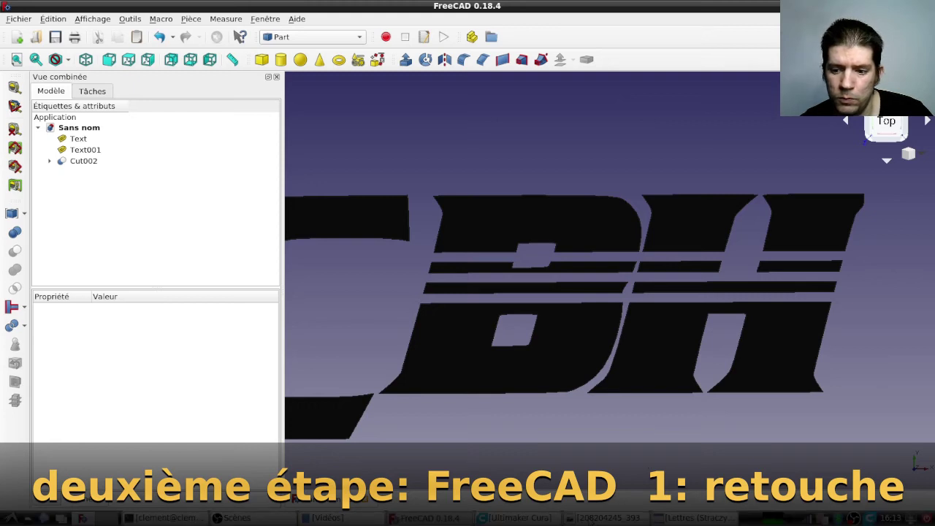
{"action": "left_click", "coordinate": [599, 517]}
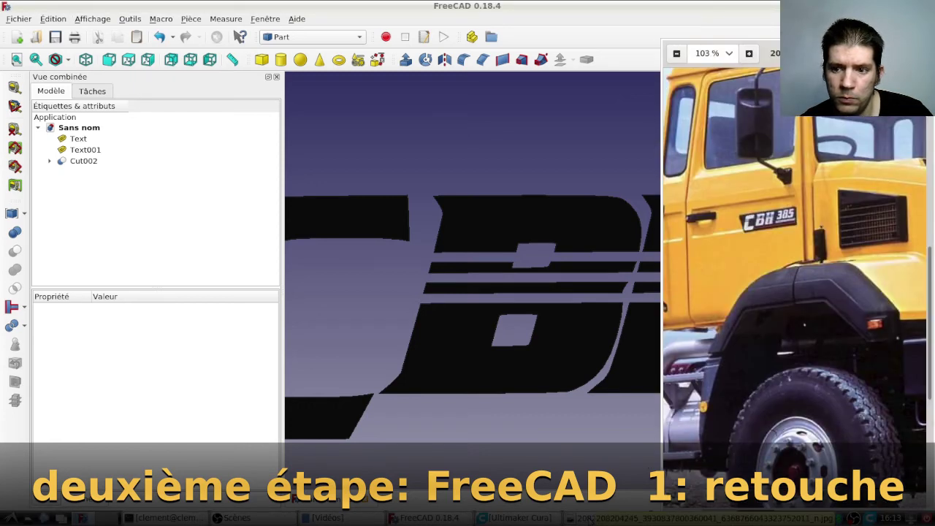
{"action": "left_click", "coordinate": [592, 518]}
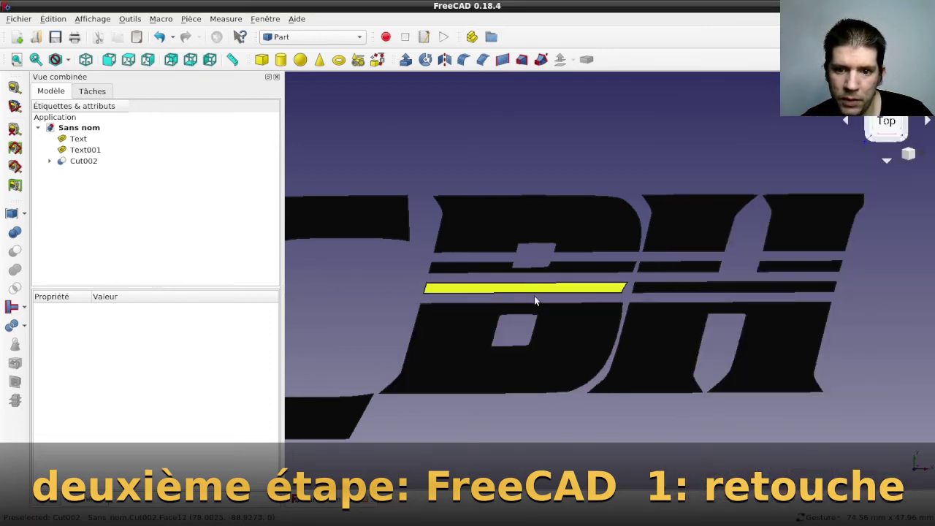
Step: Create Ruled_Surface001 across the hole in the B and select it
{"action": "left_click", "coordinate": [497, 329]}
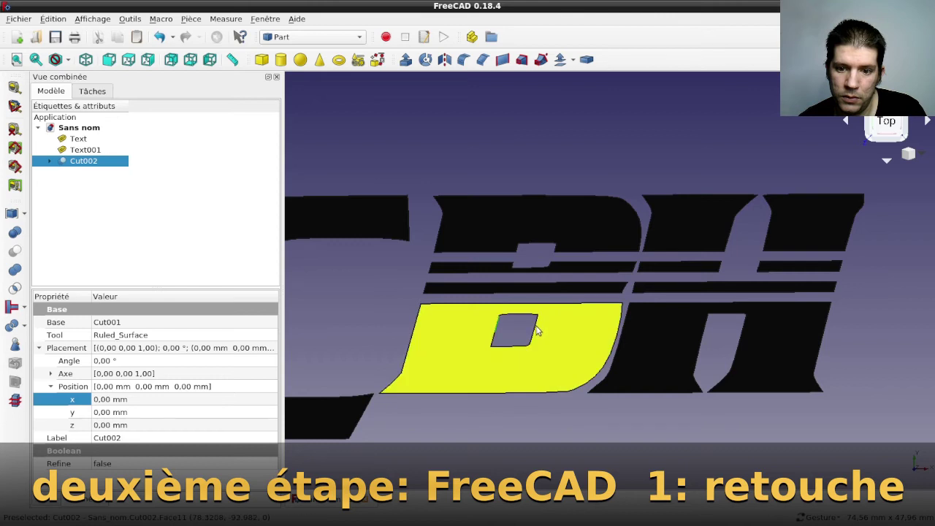
{"action": "left_click", "coordinate": [500, 60]}
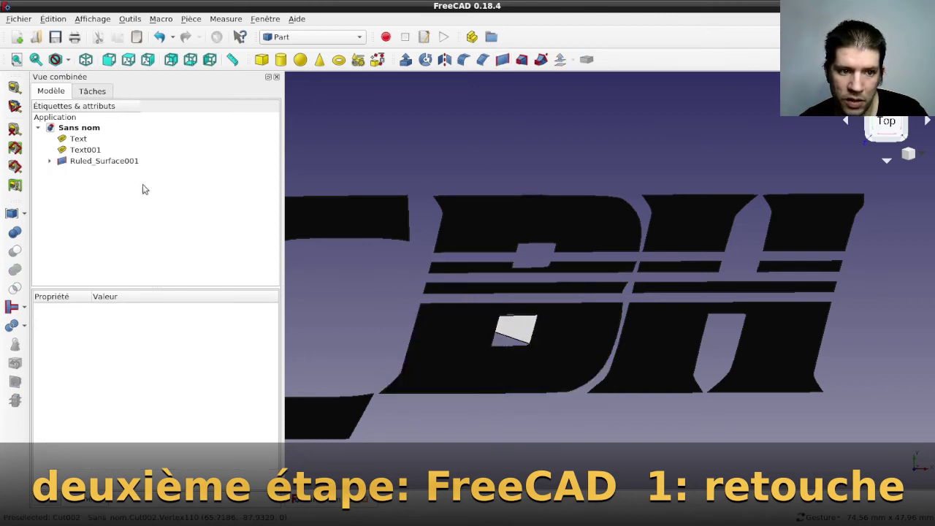
{"action": "left_click", "coordinate": [108, 162]}
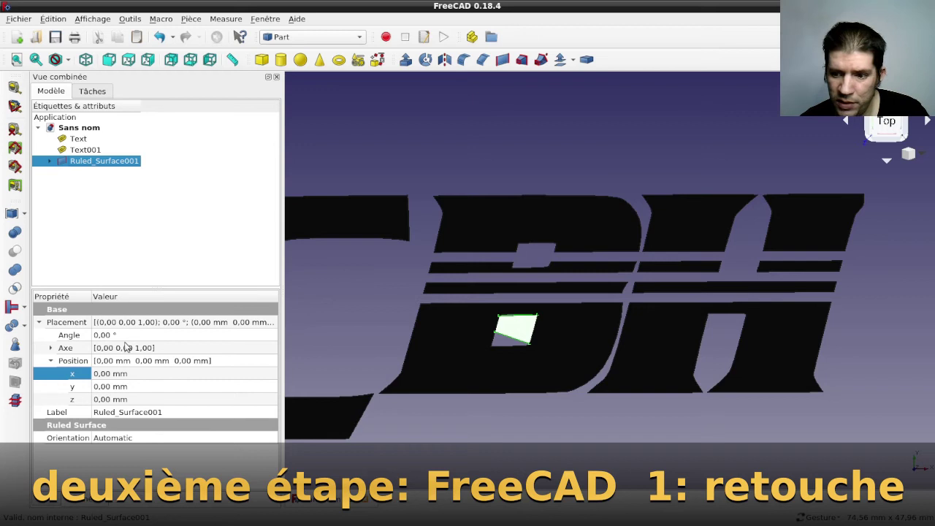
Step: Offset the patch's Placement position to y 1.6 mm and x 0.35 mm
{"action": "left_click", "coordinate": [124, 387]}
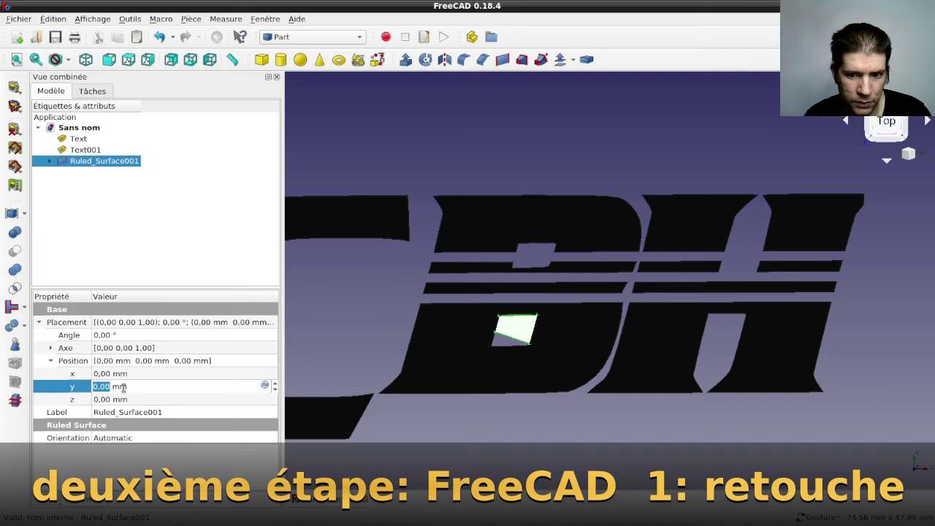
{"action": "type", "text": "1"}
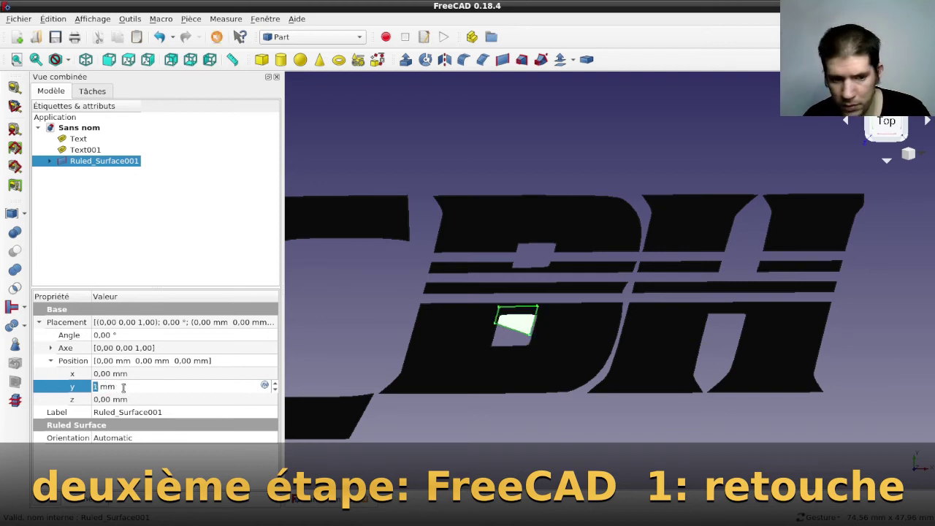
{"action": "type", "text": ".5"}
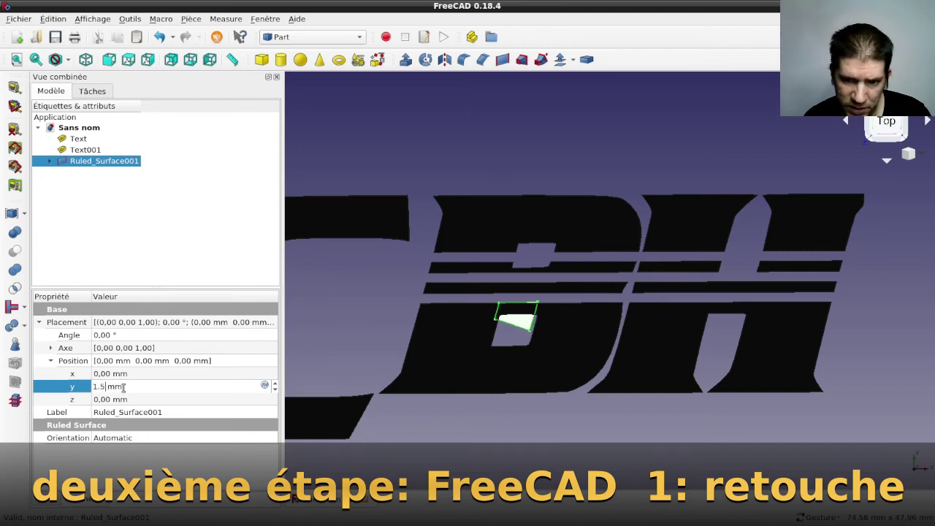
{"action": "key", "text": "BackSpace"}
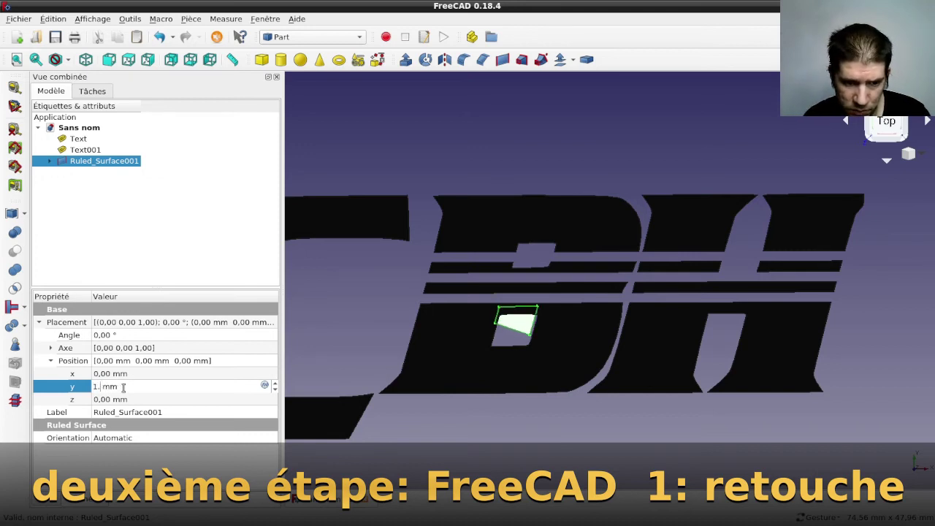
{"action": "type", "text": "6"}
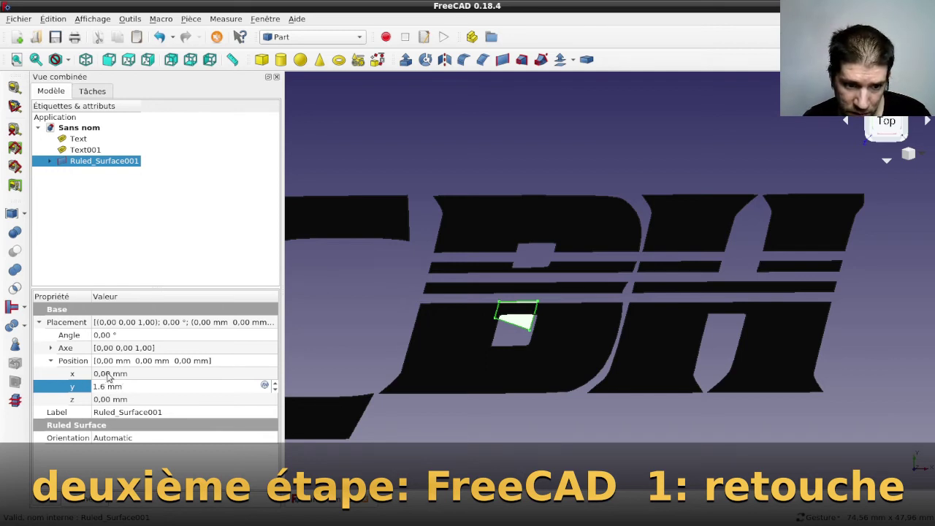
{"action": "key", "text": "shift+Tab"}
{"action": "key", "text": "End"}
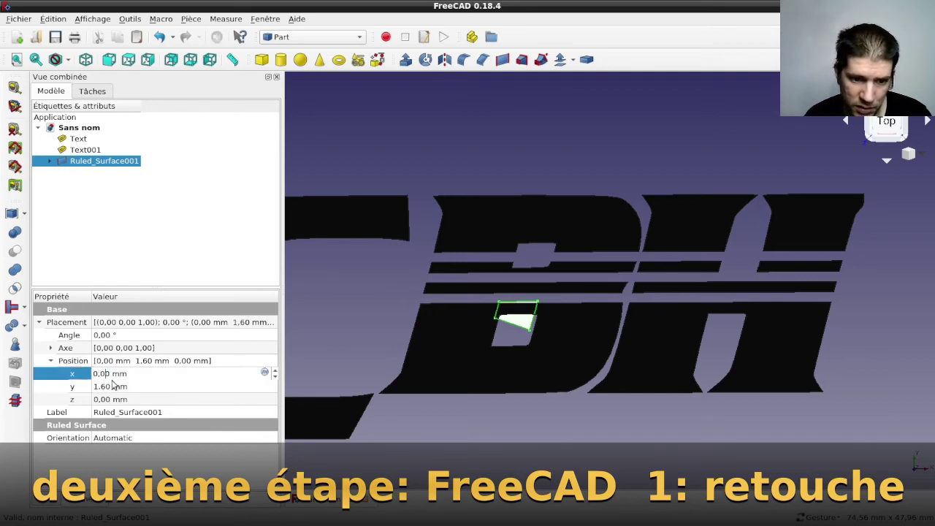
{"action": "key", "text": "BackSpace"}
{"action": "type", "text": "3"}
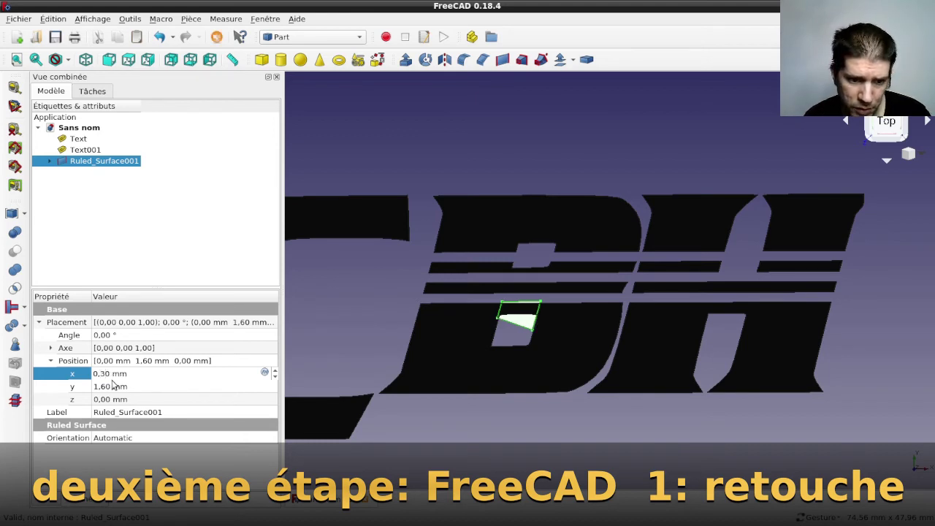
{"action": "type", "text": "5"}
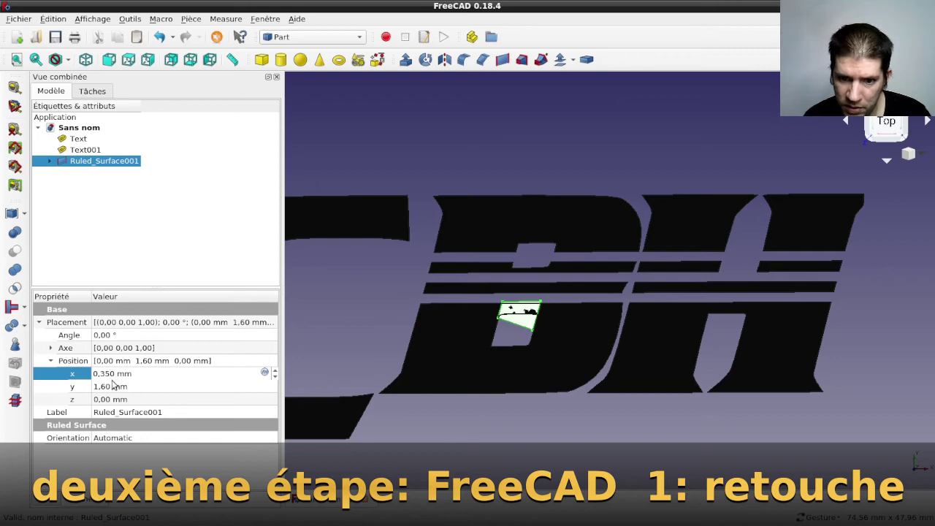
Step: Cut Ruled_Surface001 from Cut002 to produce Cut003, then switch to the truck photo
{"action": "left_click", "coordinate": [356, 336]}
{"action": "left_click", "coordinate": [49, 161]}
{"action": "left_click", "coordinate": [84, 172]}
{"action": "left_click", "coordinate": [91, 161], "text": "ctrl"}
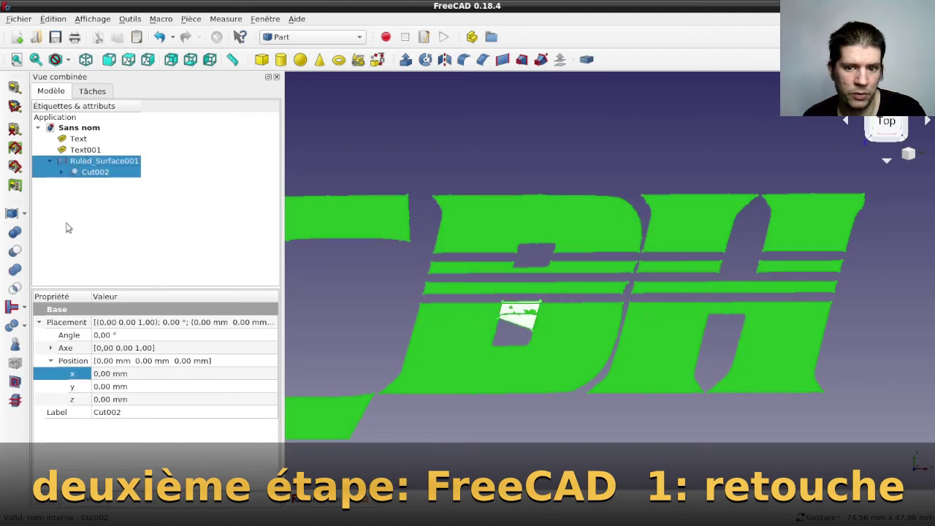
{"action": "left_click", "coordinate": [14, 252]}
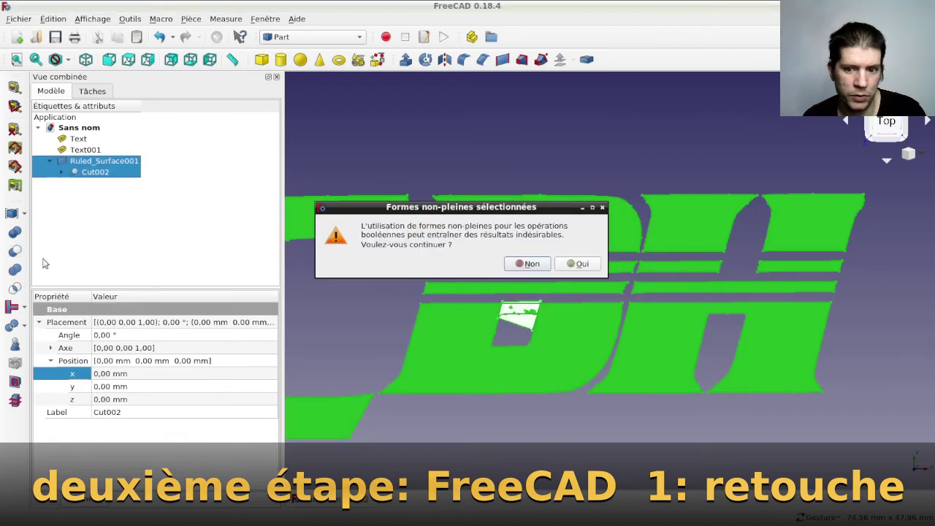
{"action": "left_click", "coordinate": [577, 264]}
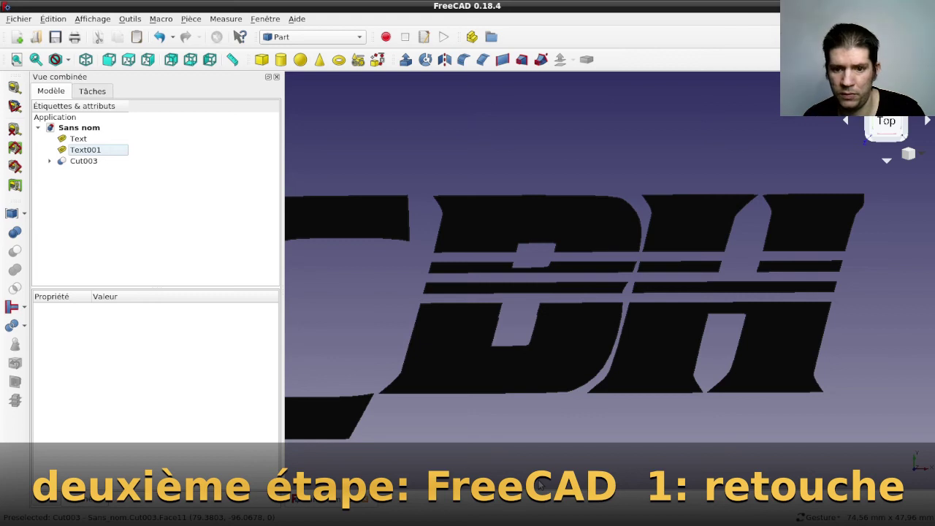
{"action": "key", "text": "alt+Tab"}
{"action": "key", "text": "alt+Tab"}
{"action": "key", "text": "alt+Tab"}
{"action": "key", "text": "alt+Tab"}
{"action": "key", "text": "alt+Tab"}
{"action": "key", "text": "alt+Tab"}
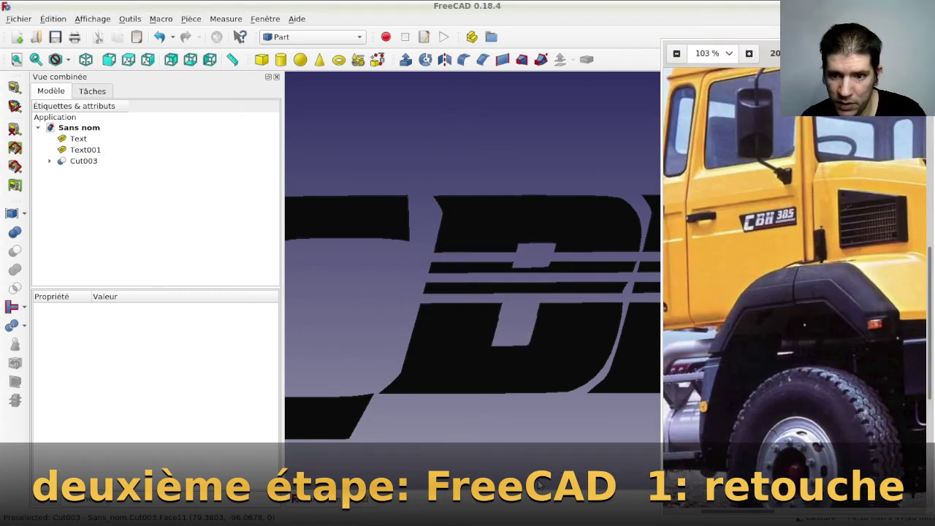
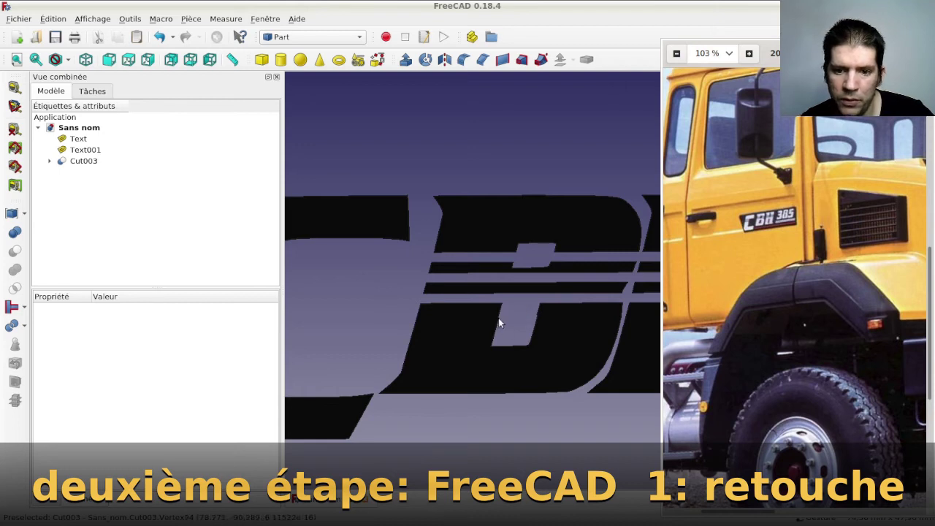
Step: Undo the last cut and move Ruled_Surface001 to X 0.25 mm, Y 0.75 mm
{"action": "left_click", "coordinate": [483, 408]}
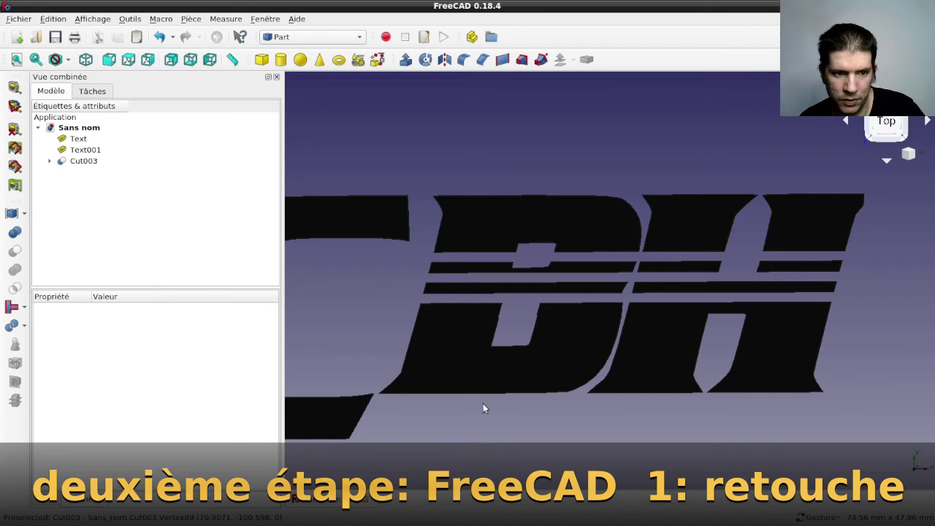
{"action": "key", "text": "ctrl+z"}
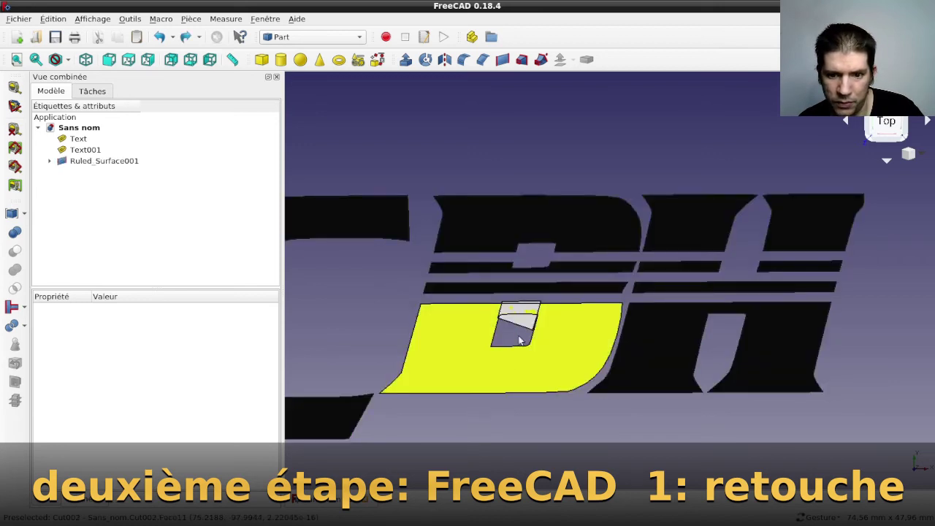
{"action": "left_click", "coordinate": [105, 162]}
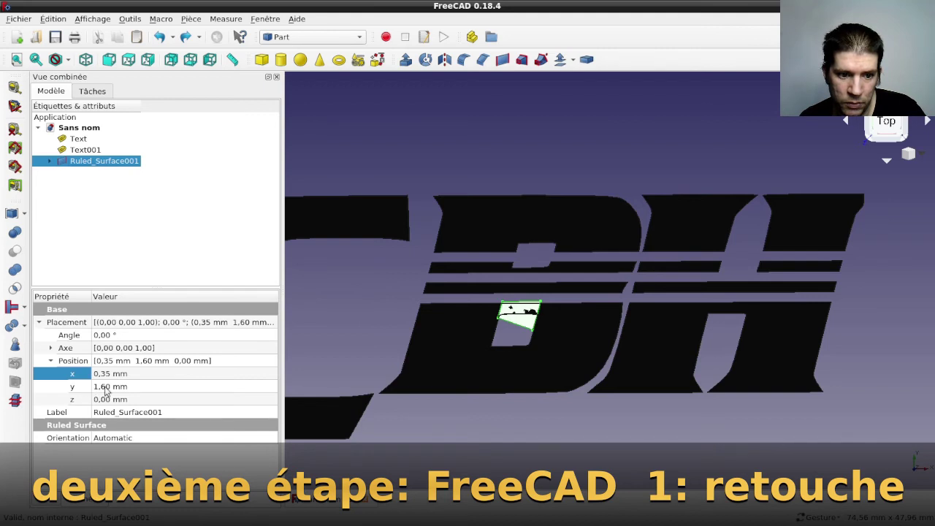
{"action": "left_click", "coordinate": [93, 387]}
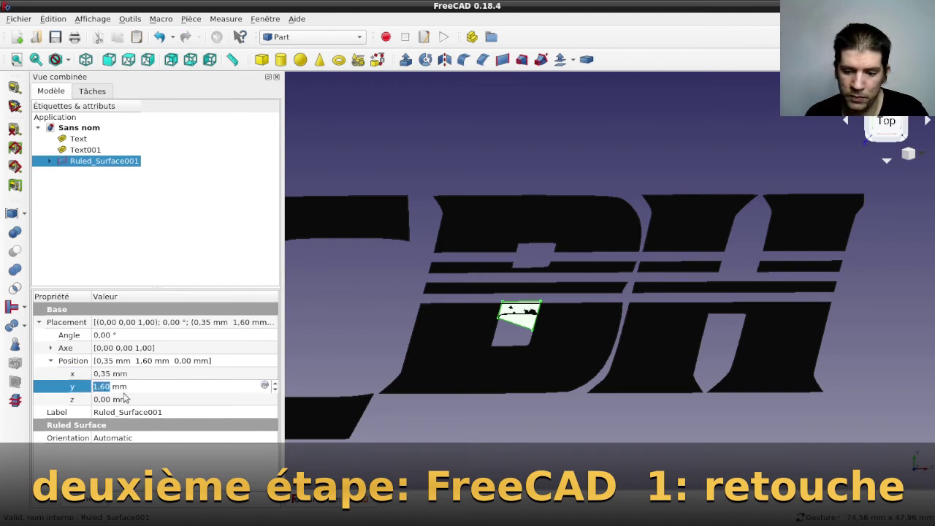
{"action": "type", "text": "1"}
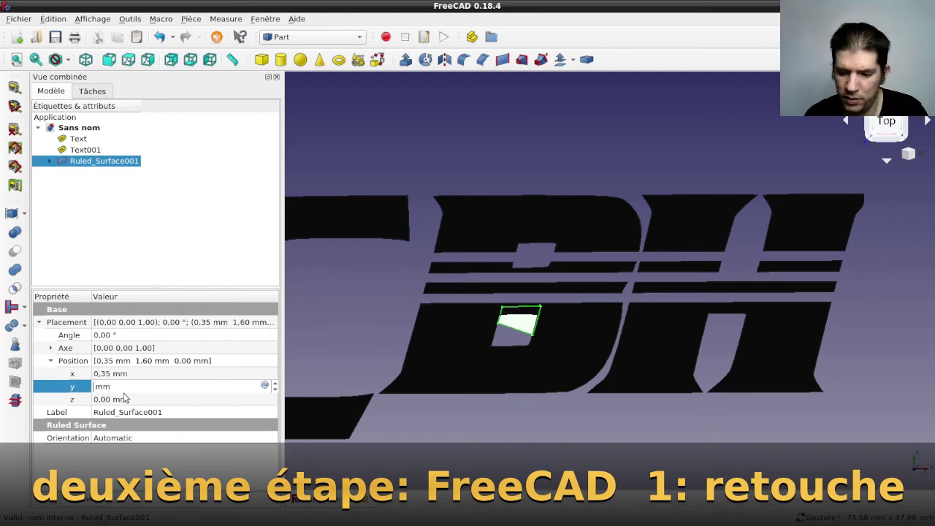
{"action": "key", "text": "BackSpace"}
{"action": "type", "text": "0,"}
{"action": "type", "text": "75"}
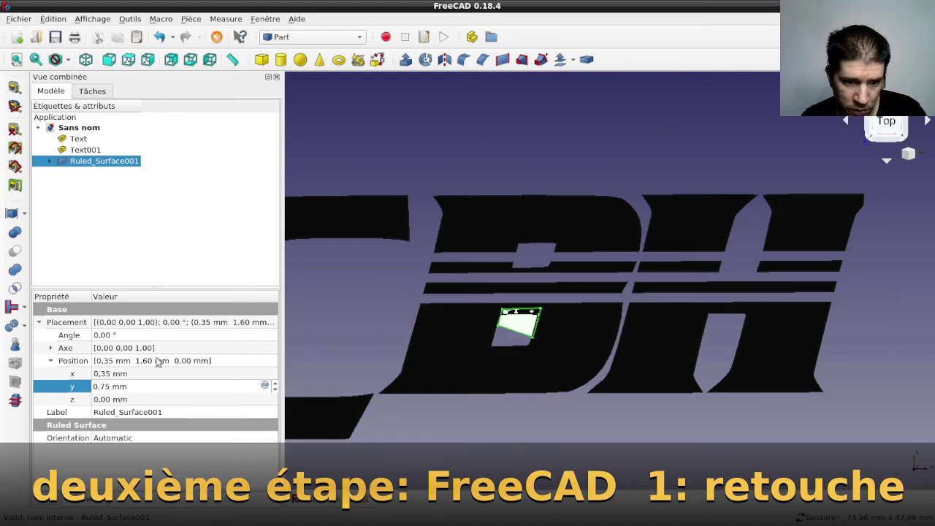
{"action": "left_click", "coordinate": [145, 373]}
{"action": "key", "text": "Right"}
{"action": "key", "text": "BackSpace"}
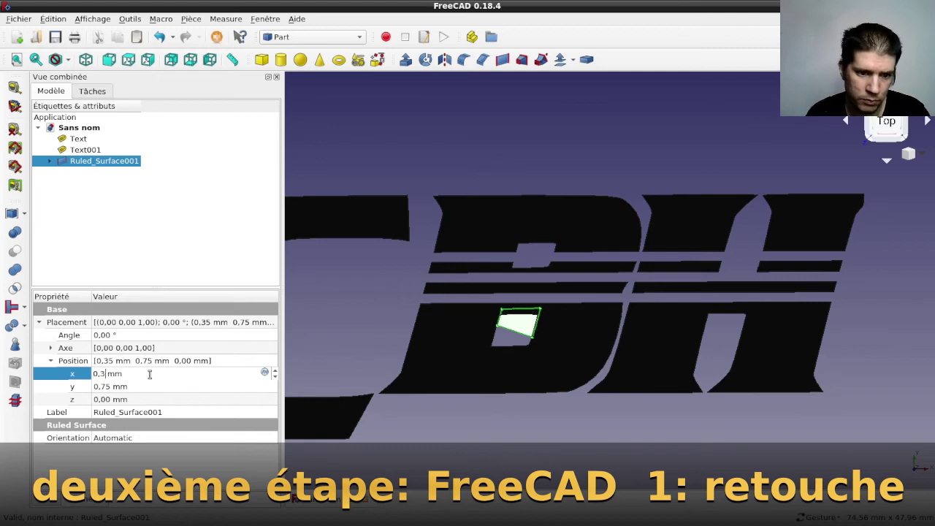
{"action": "key", "text": "BackSpace"}
{"action": "type", "text": "25"}
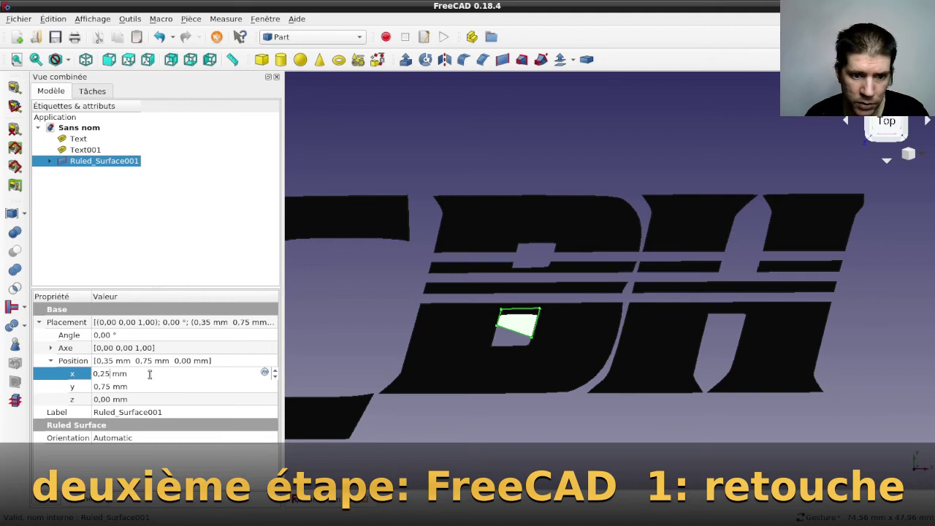
{"action": "left_click", "coordinate": [459, 433]}
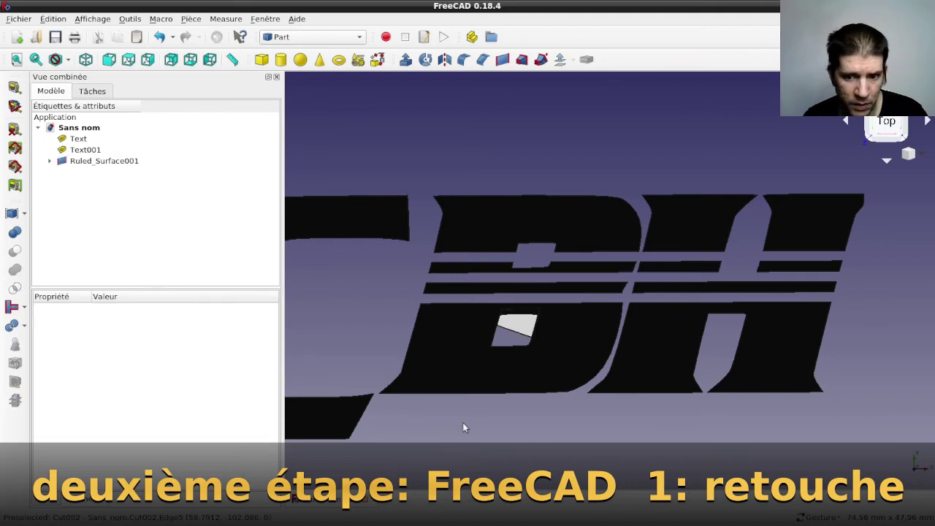
Step: Subtract Ruled_Surface001 from Cut002 with Part Cut, accepting the warning, then bring up the truck photo
{"action": "left_click", "coordinate": [425, 345]}
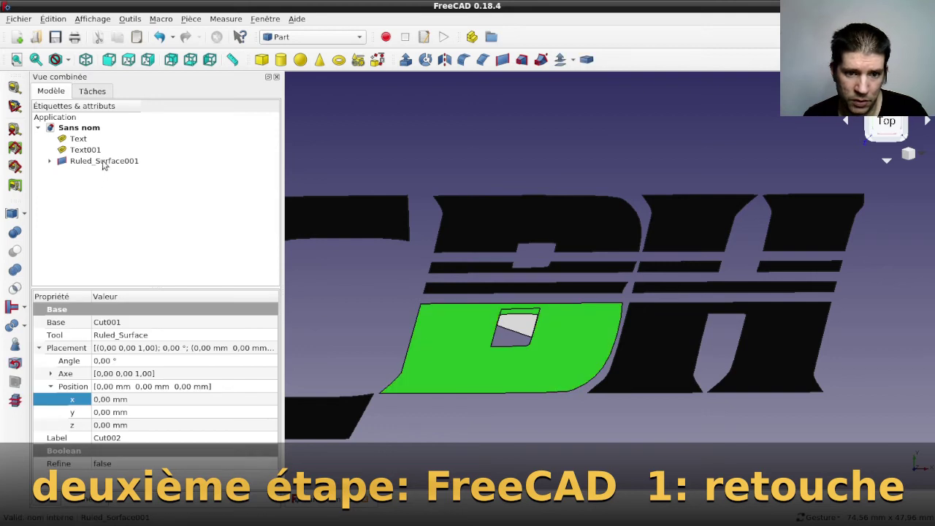
{"action": "left_click", "coordinate": [103, 162]}
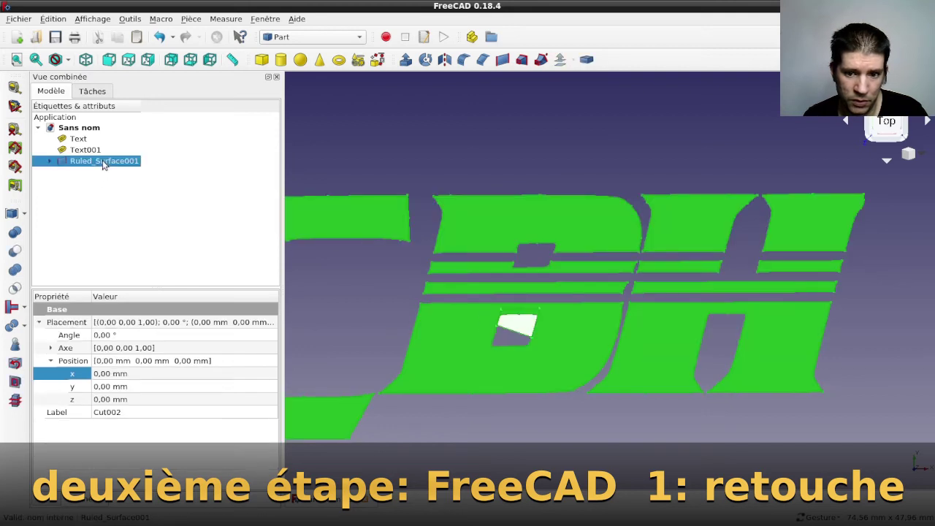
{"action": "left_click", "coordinate": [49, 161]}
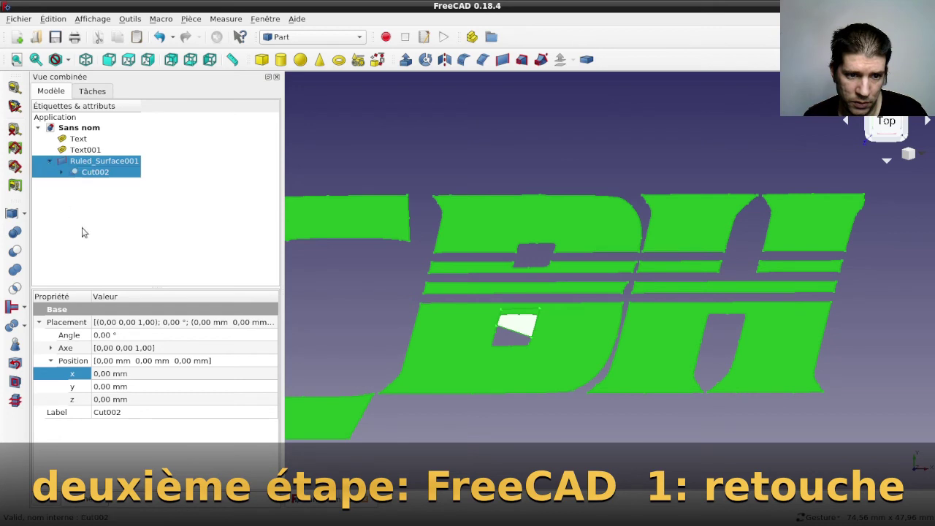
{"action": "left_click", "coordinate": [88, 175]}
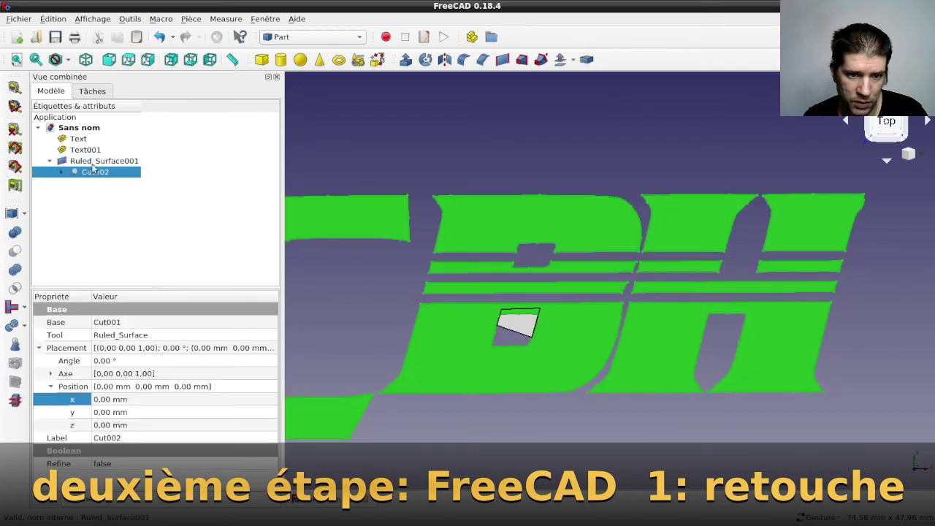
{"action": "left_click", "coordinate": [97, 161], "text": "ctrl"}
{"action": "left_click", "coordinate": [14, 251]}
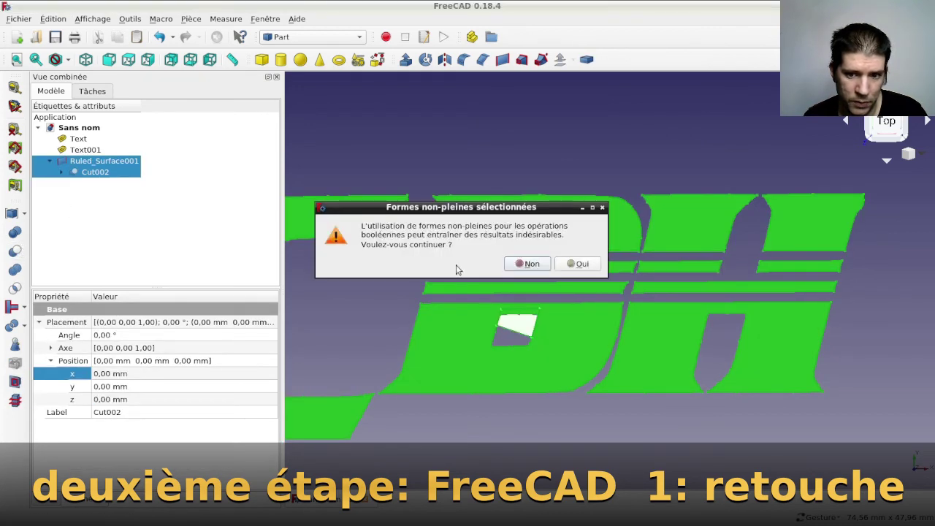
{"action": "key", "text": "Return"}
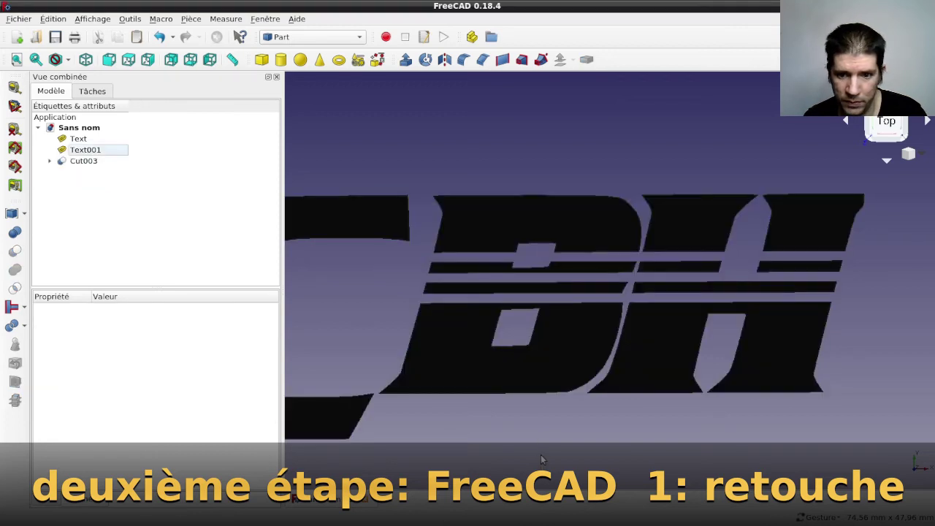
{"action": "key", "text": "alt+Tab"}
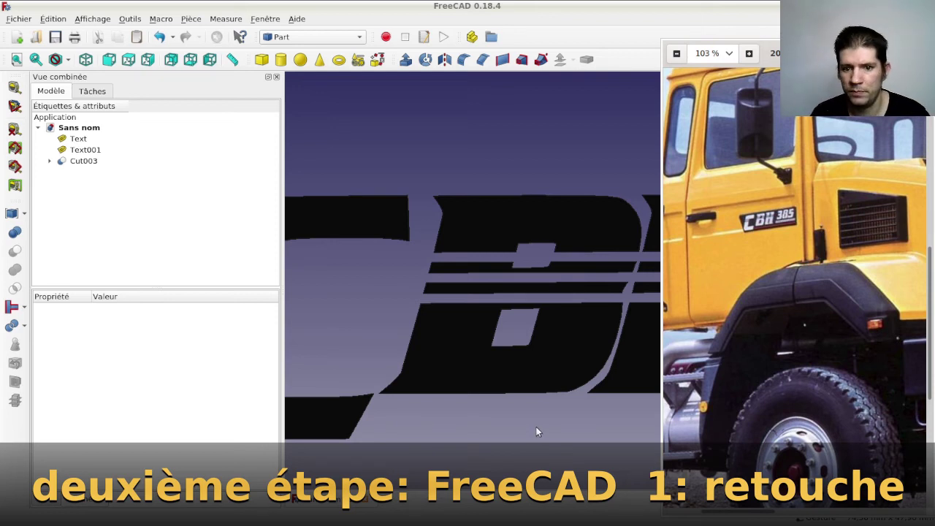
Step: Bring FreeCAD in front of the photo and zoom out to show the whole CBH logo
{"action": "left_click", "coordinate": [536, 427]}
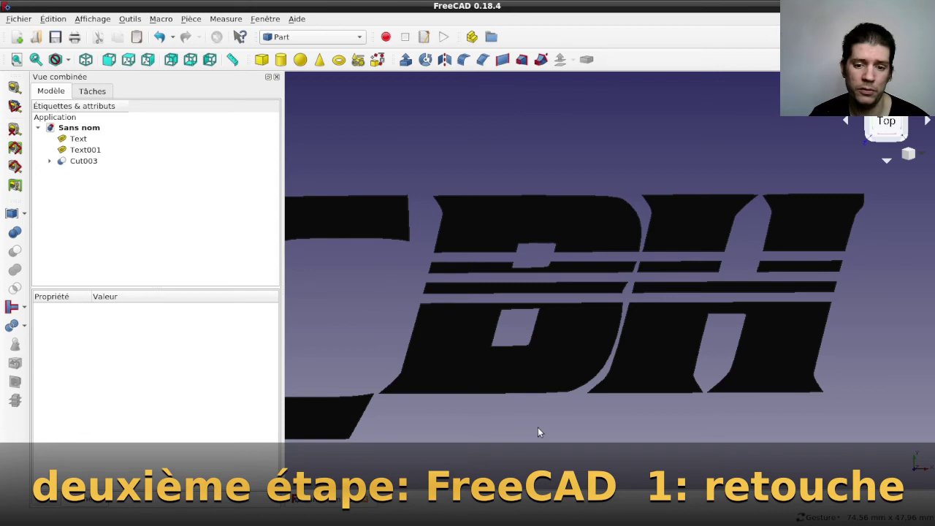
{"action": "scroll", "coordinate": [522, 431], "scroll_direction": "down", "scroll_amount": 2}
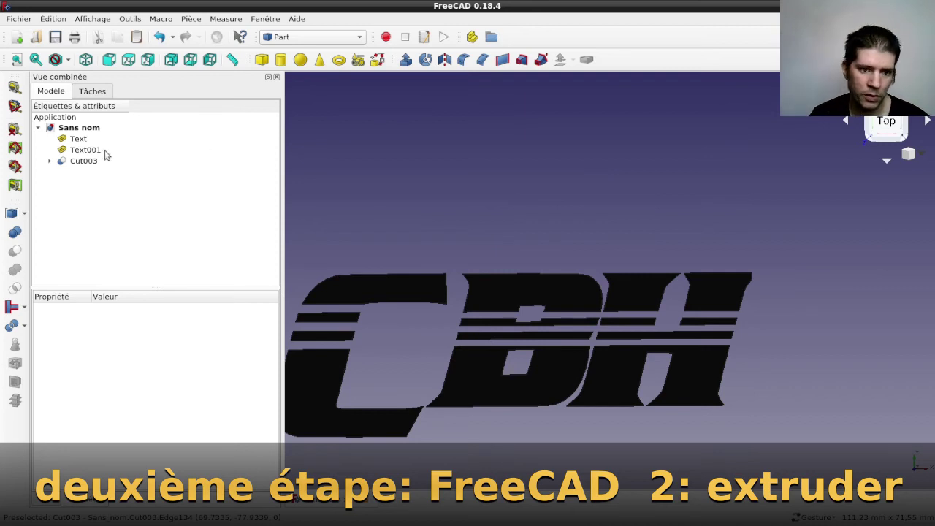
{"action": "left_click", "coordinate": [87, 162]}
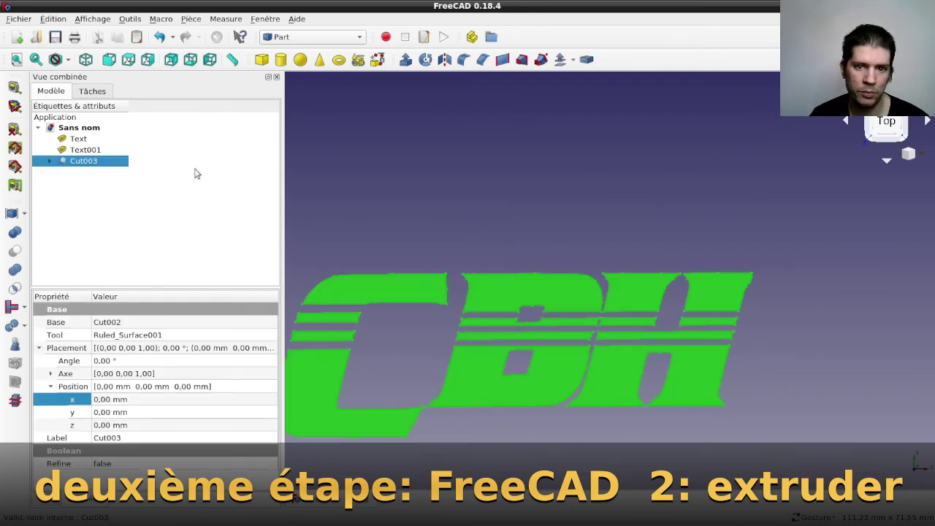
{"action": "left_click", "coordinate": [405, 61]}
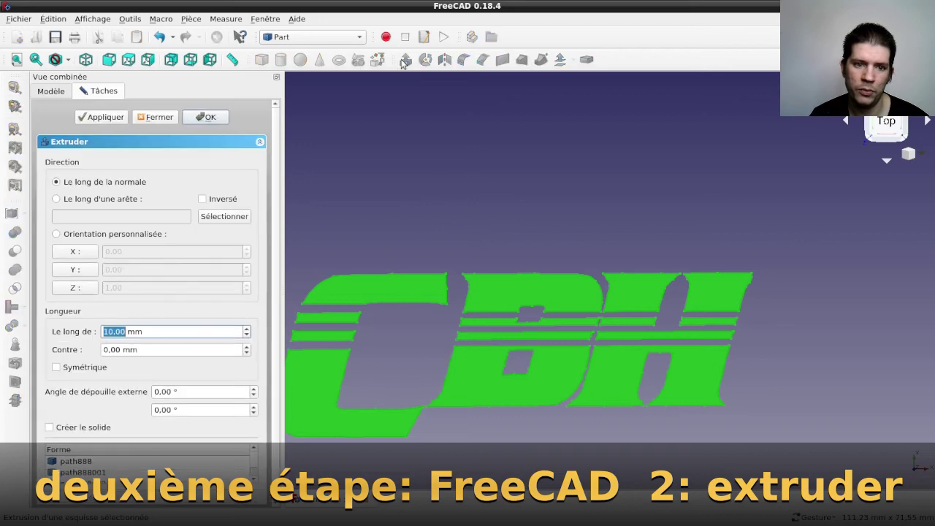
{"action": "left_click", "coordinate": [56, 234]}
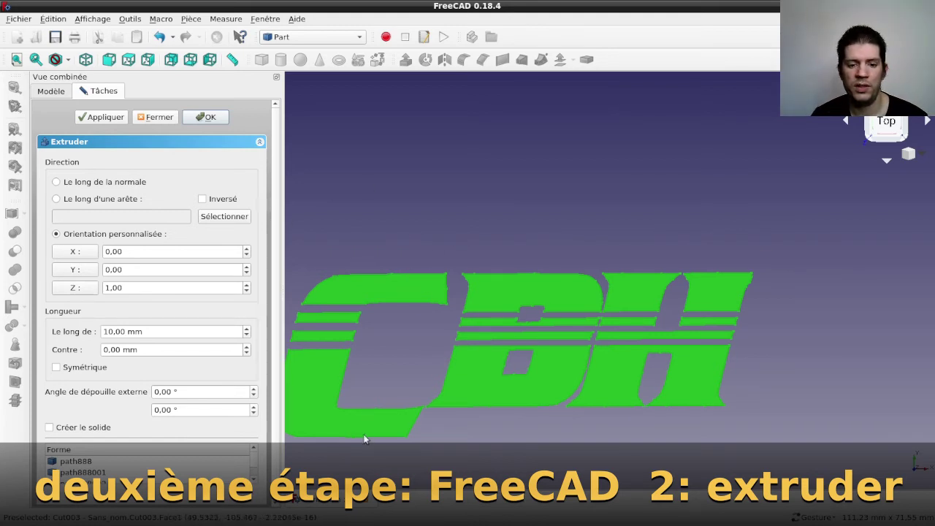
{"action": "left_click", "coordinate": [165, 117]}
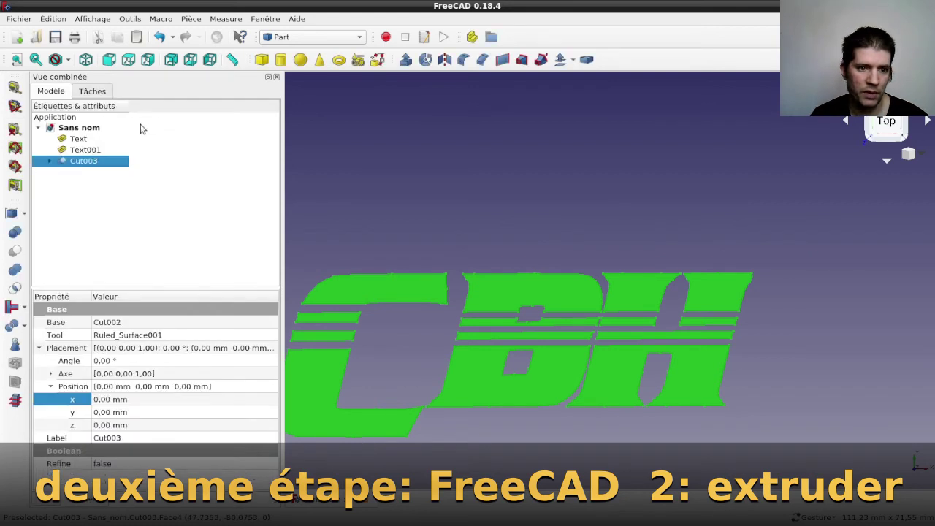
Step: Measure the height of the C between its bottom and top edges, about 17.78 mm
{"action": "left_click", "coordinate": [15, 87]}
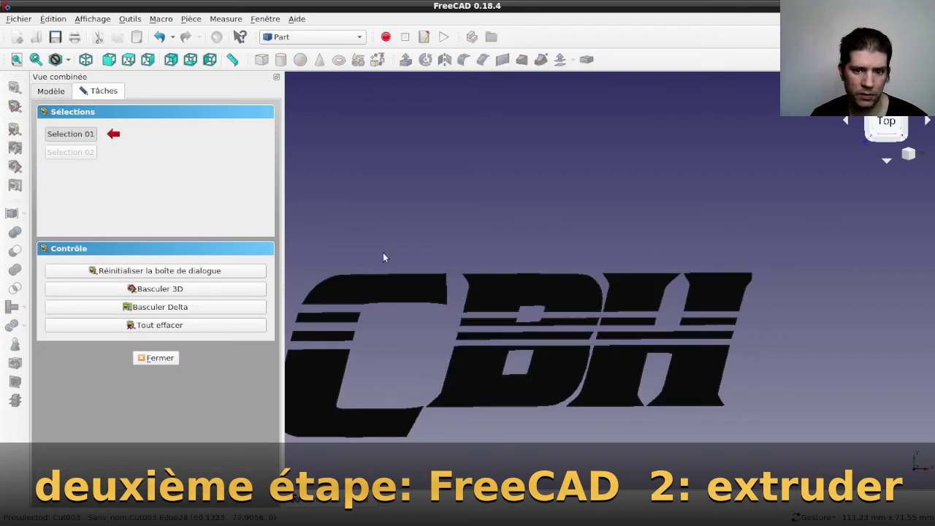
{"action": "left_click", "coordinate": [377, 276]}
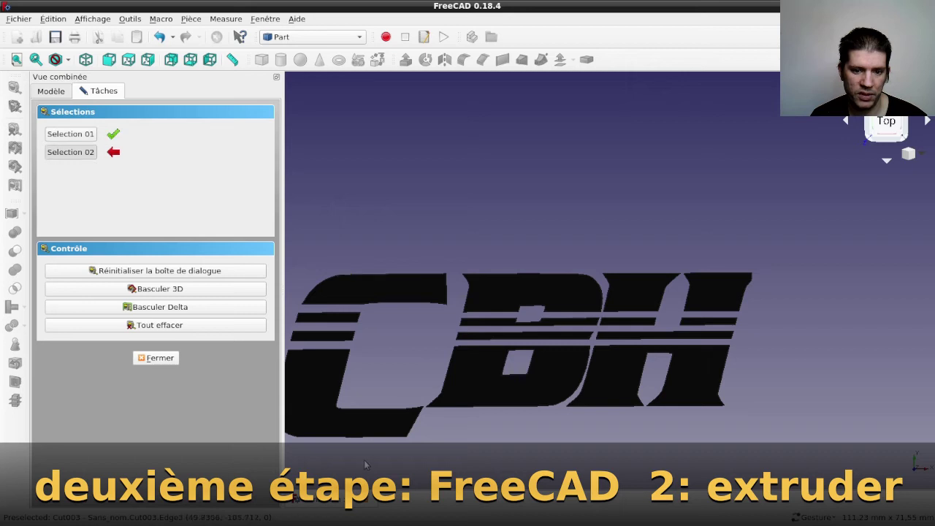
{"action": "left_click", "coordinate": [375, 436]}
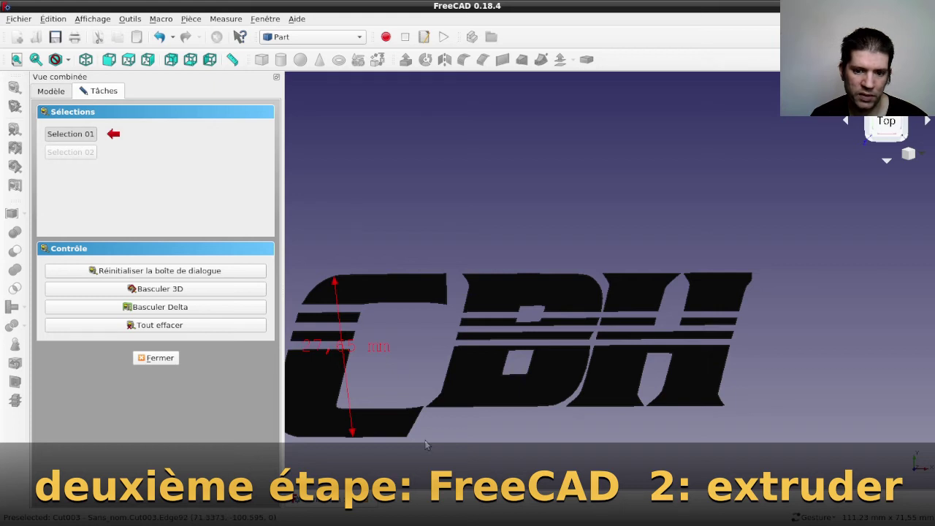
{"action": "left_click", "coordinate": [196, 327]}
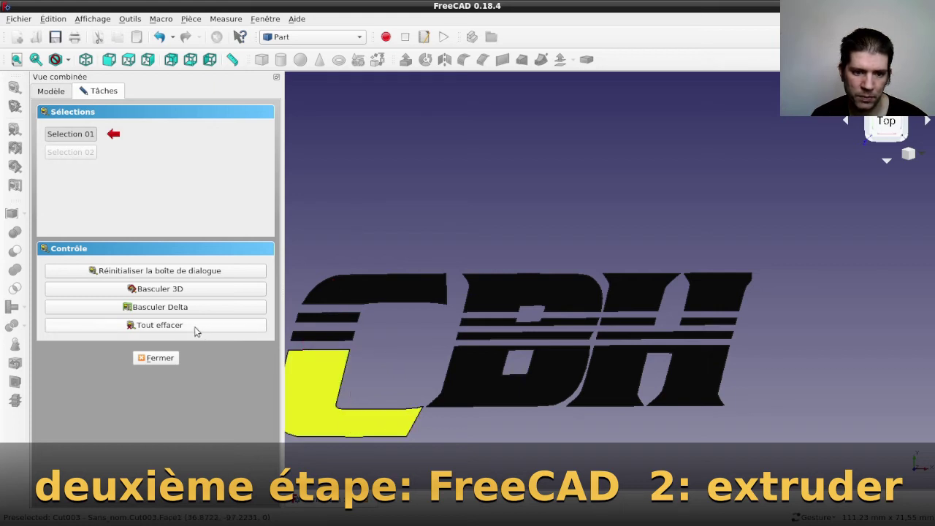
{"action": "left_click", "coordinate": [388, 437]}
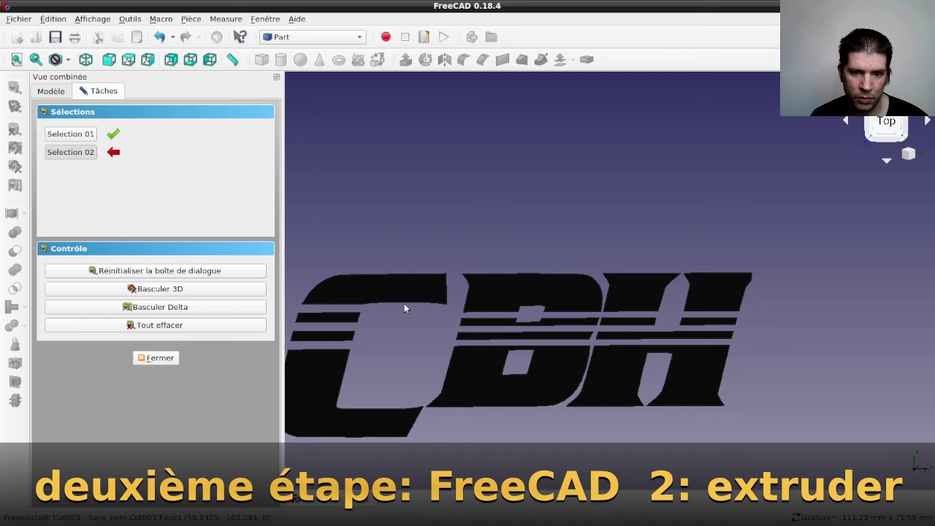
{"action": "left_click", "coordinate": [396, 277]}
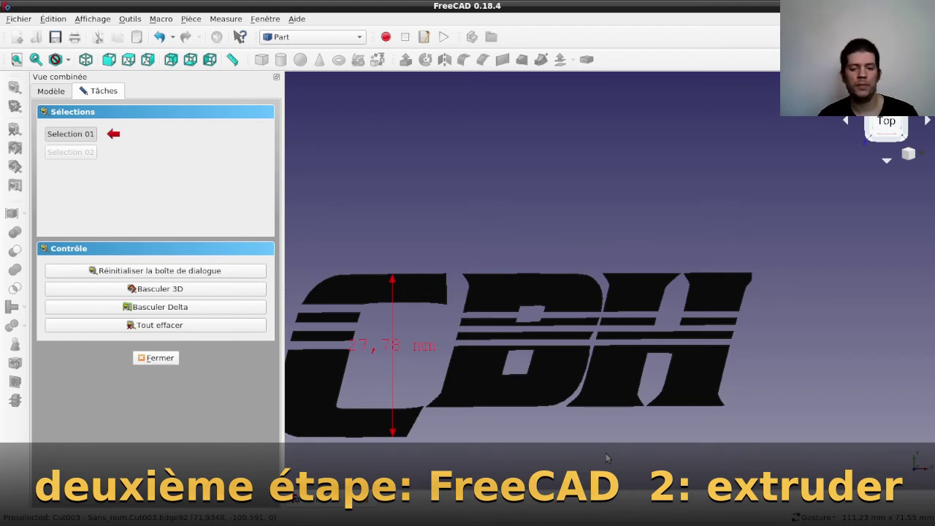
Step: Measure the B's height twice, about 22 mm, then clear all measurements
{"action": "left_click", "coordinate": [494, 279]}
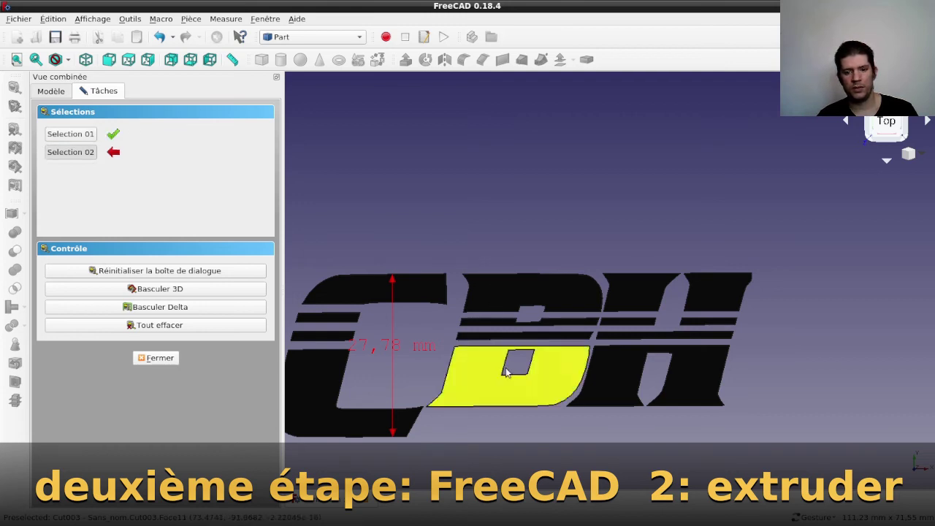
{"action": "left_click", "coordinate": [489, 406]}
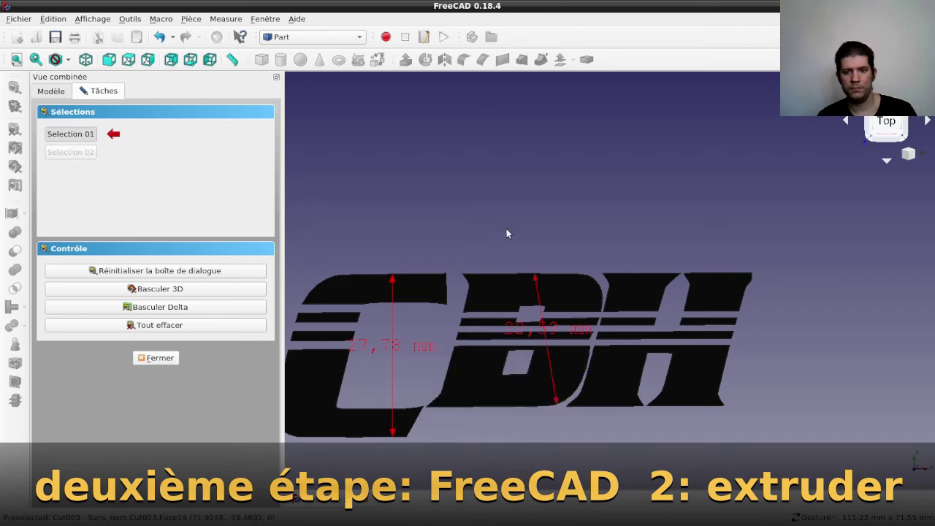
{"action": "left_click", "coordinate": [507, 275]}
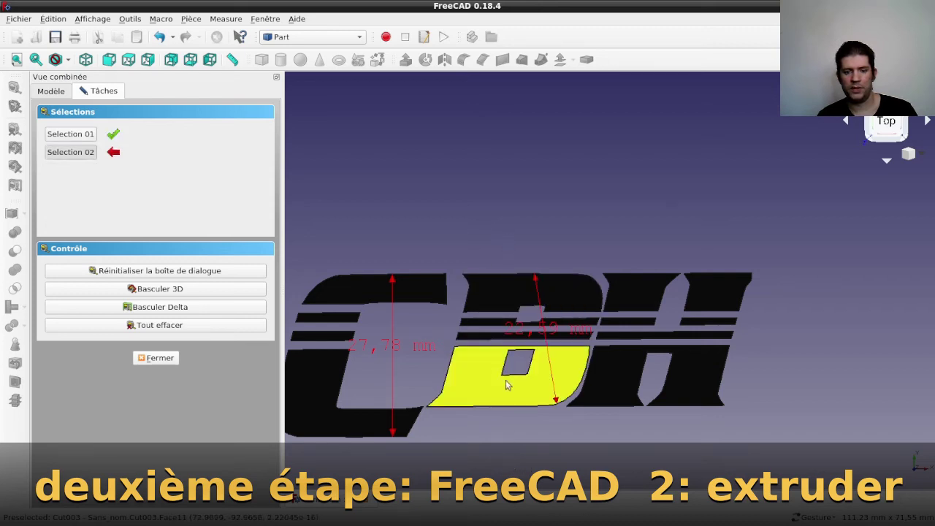
{"action": "left_click", "coordinate": [481, 407]}
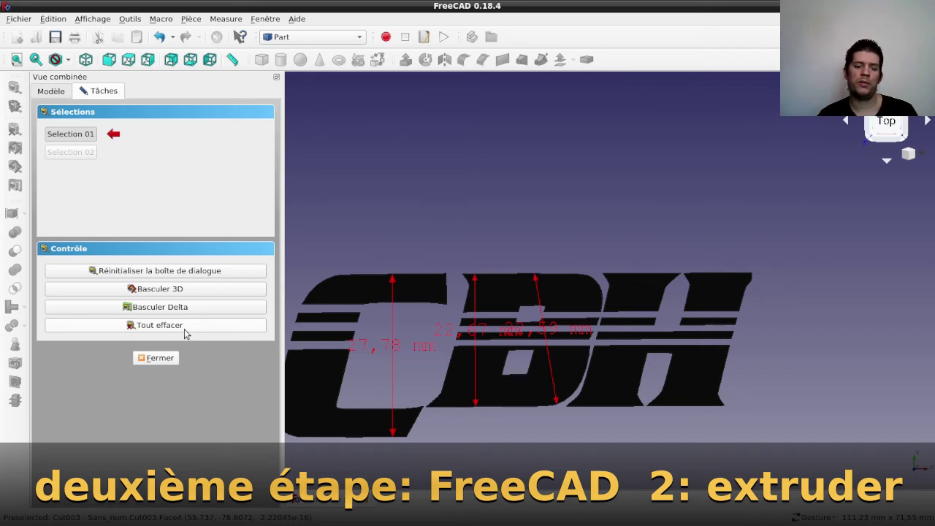
{"action": "left_click", "coordinate": [184, 329]}
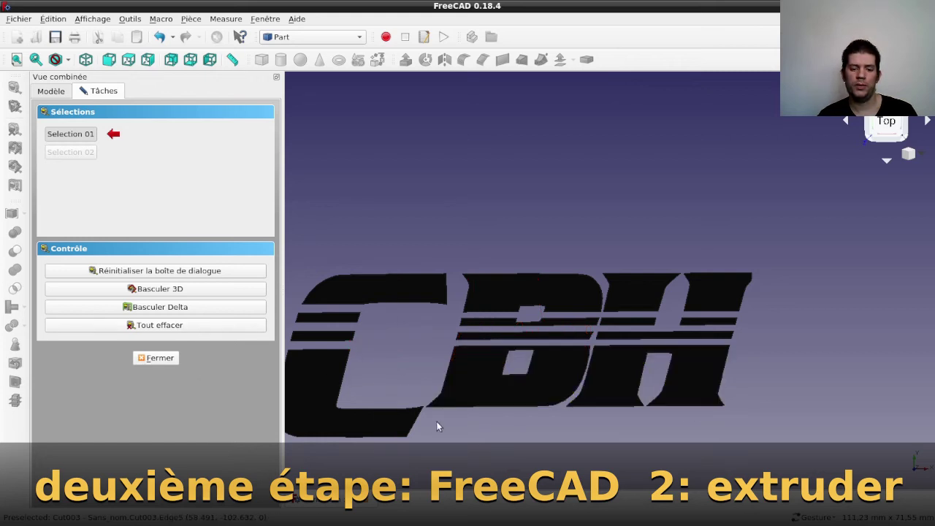
Step: Zoom out and measure the logo from its left end to its right end: 76.71 mm
{"action": "scroll", "coordinate": [438, 424], "scroll_direction": "down", "scroll_amount": 2}
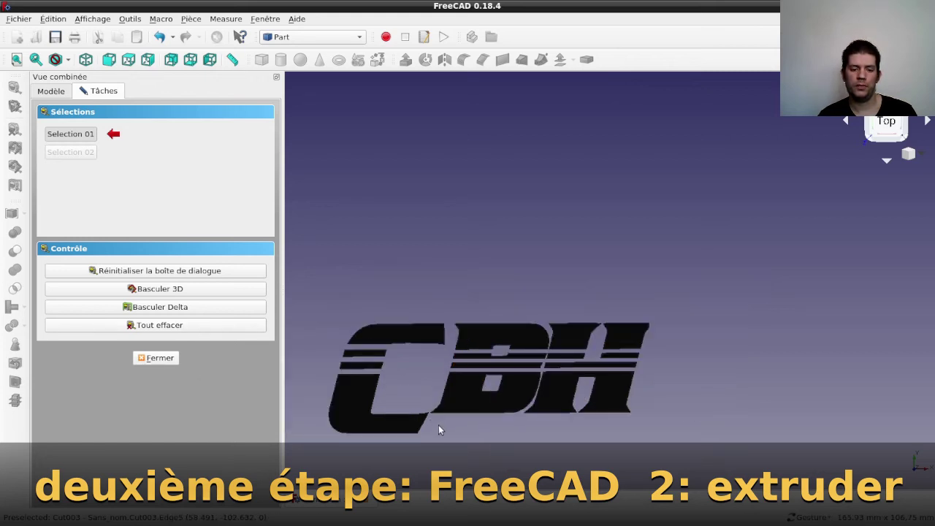
{"action": "left_click", "coordinate": [329, 415]}
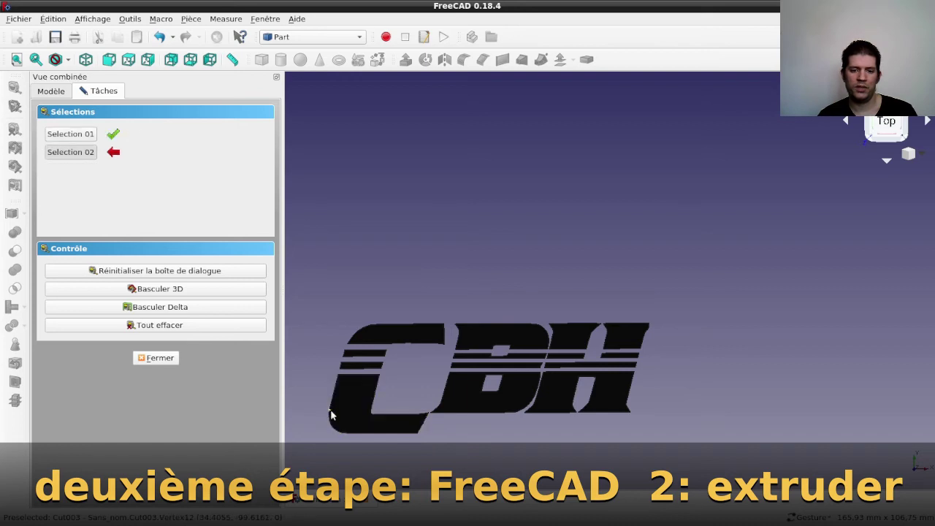
{"action": "left_click", "coordinate": [629, 411]}
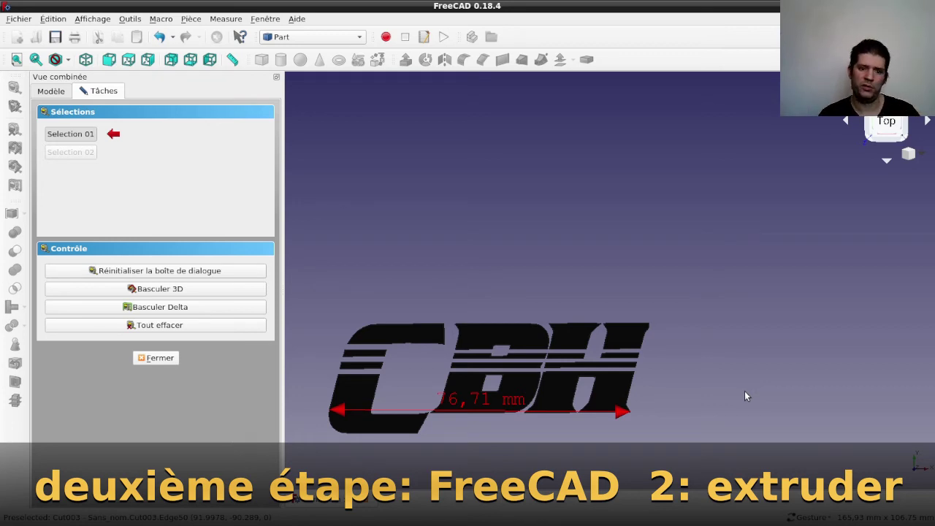
Step: Erase the width measurement, close the Measure panel, and select Cut003 in the tree
{"action": "left_click", "coordinate": [153, 325]}
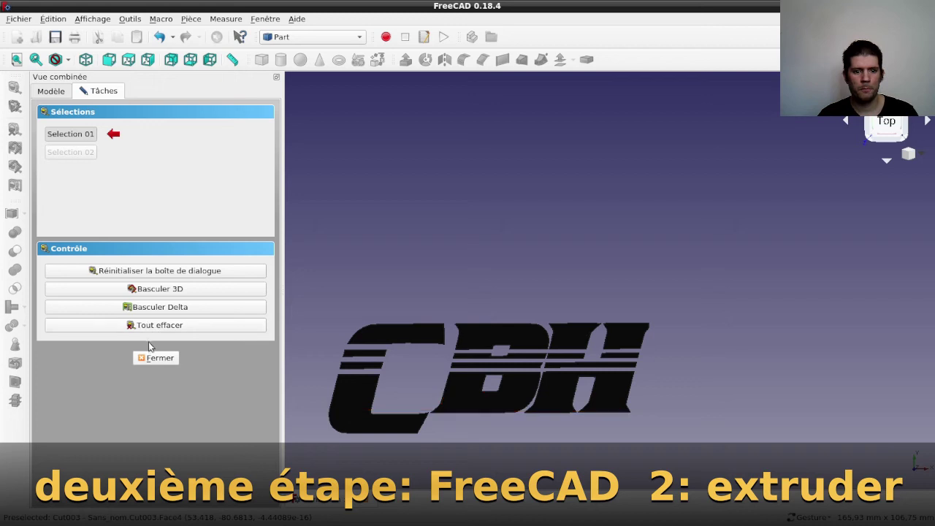
{"action": "left_click", "coordinate": [156, 357]}
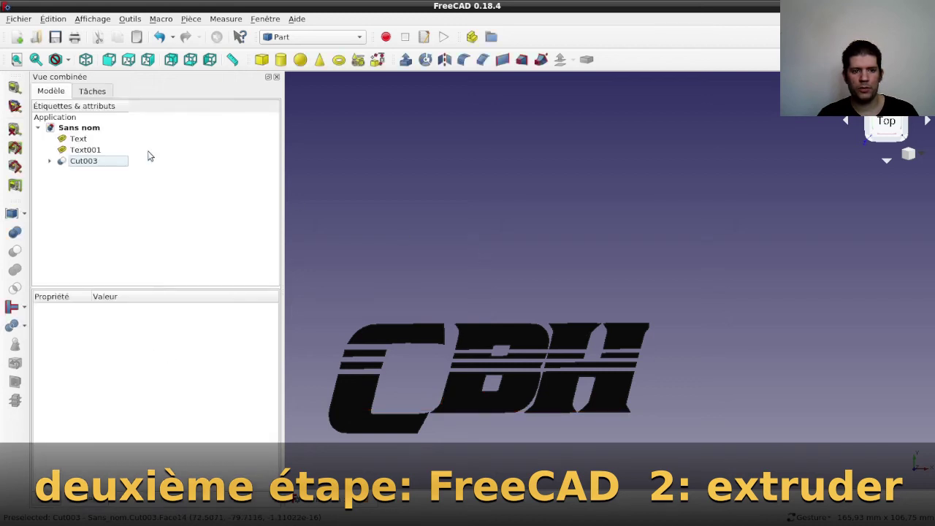
{"action": "left_click", "coordinate": [95, 91]}
{"action": "left_click", "coordinate": [64, 92]}
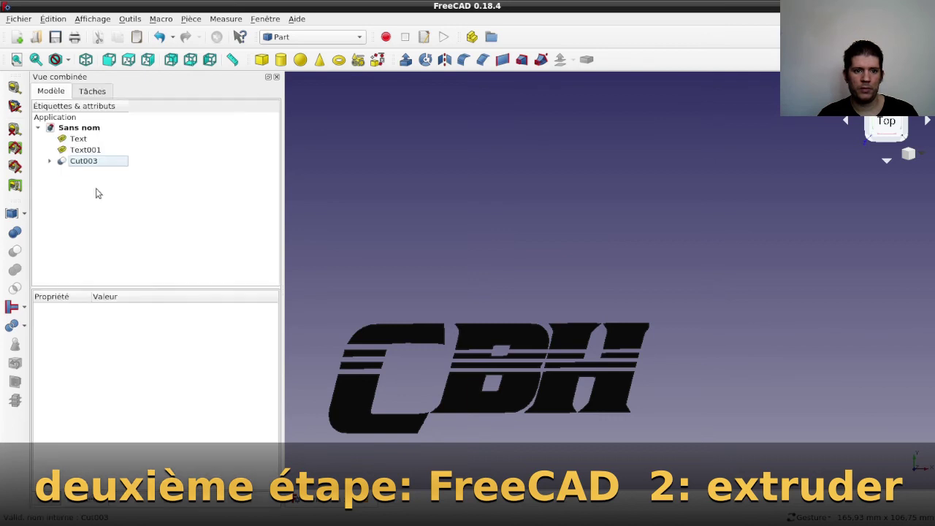
{"action": "left_click", "coordinate": [98, 164]}
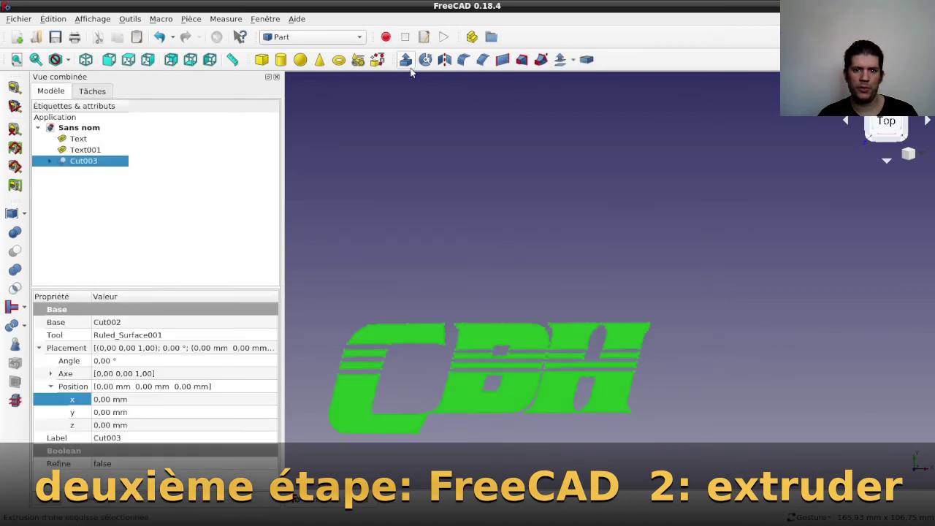
Step: Extrude Cut003 9 mm along a custom direction (0,0,1) into a solid
{"action": "left_click", "coordinate": [405, 59]}
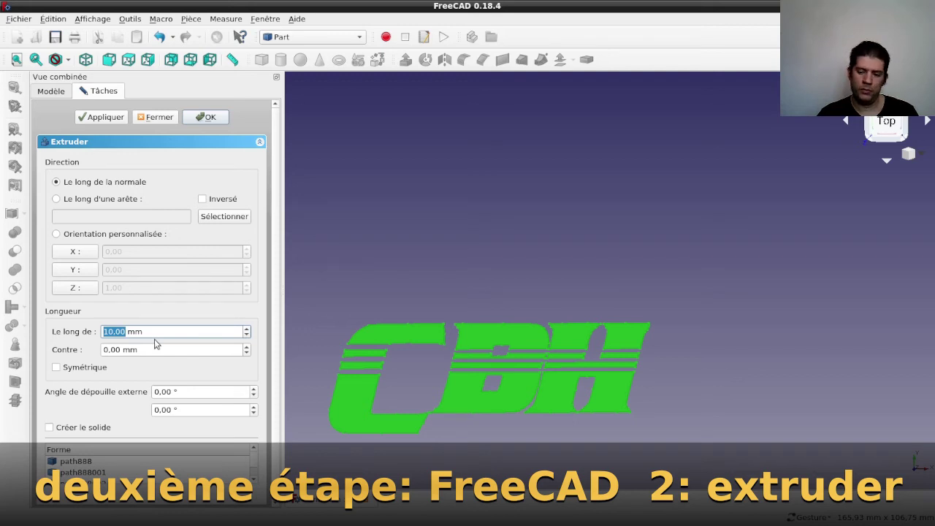
{"action": "type", "text": "9"}
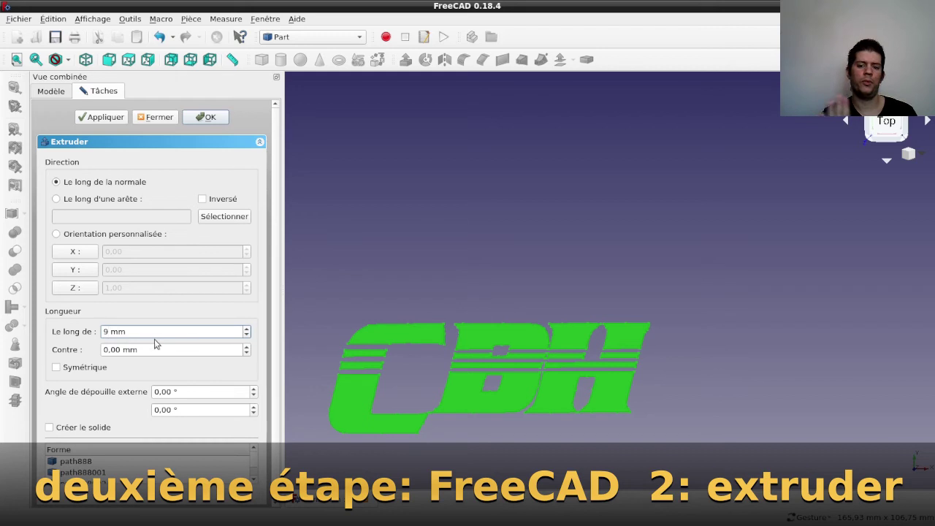
{"action": "left_click", "coordinate": [204, 118]}
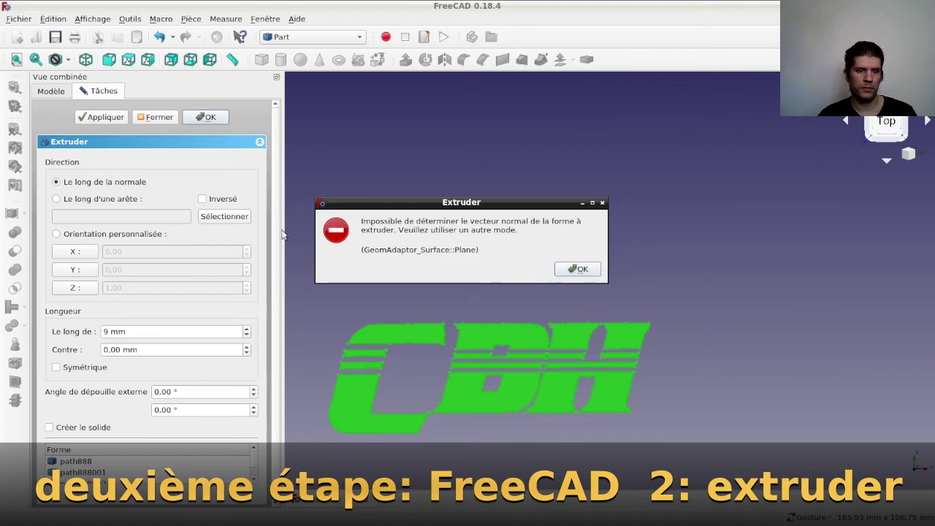
{"action": "left_click", "coordinate": [576, 268]}
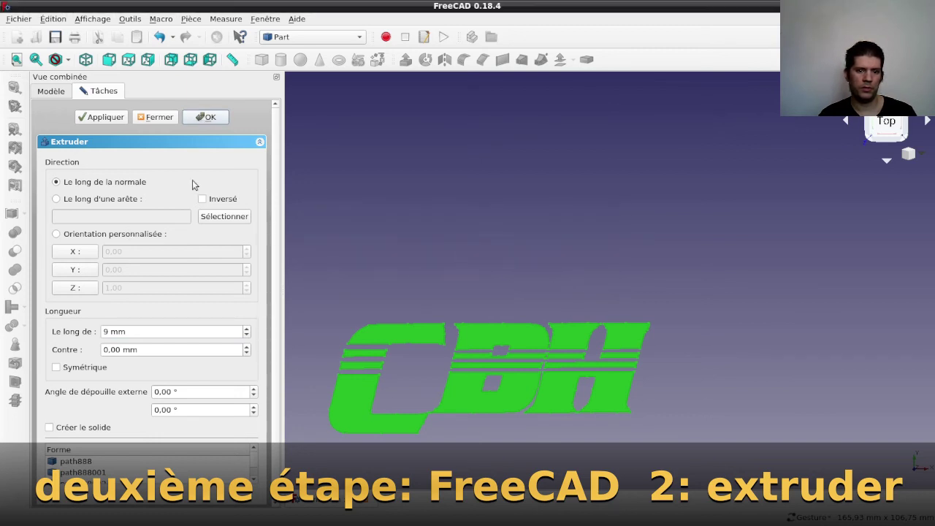
{"action": "left_click", "coordinate": [149, 233]}
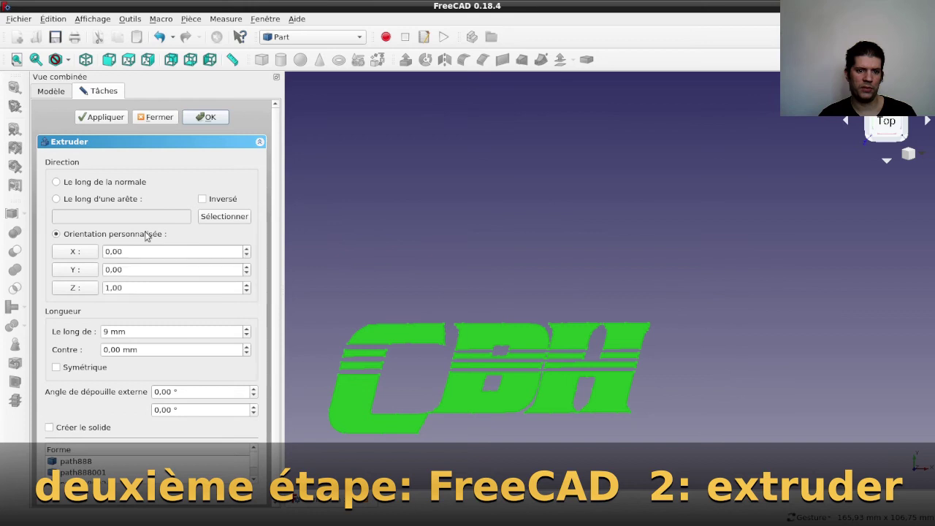
{"action": "left_click", "coordinate": [206, 121]}
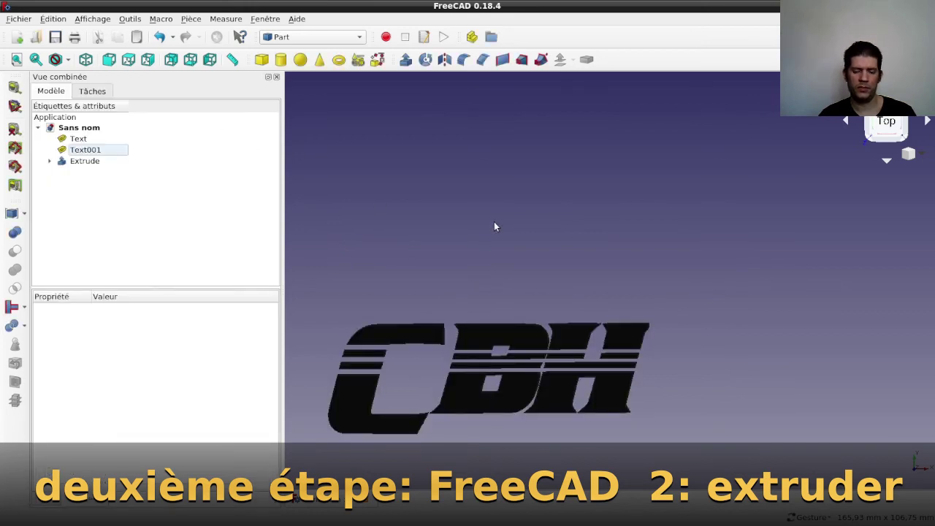
{"action": "key", "text": "0"}
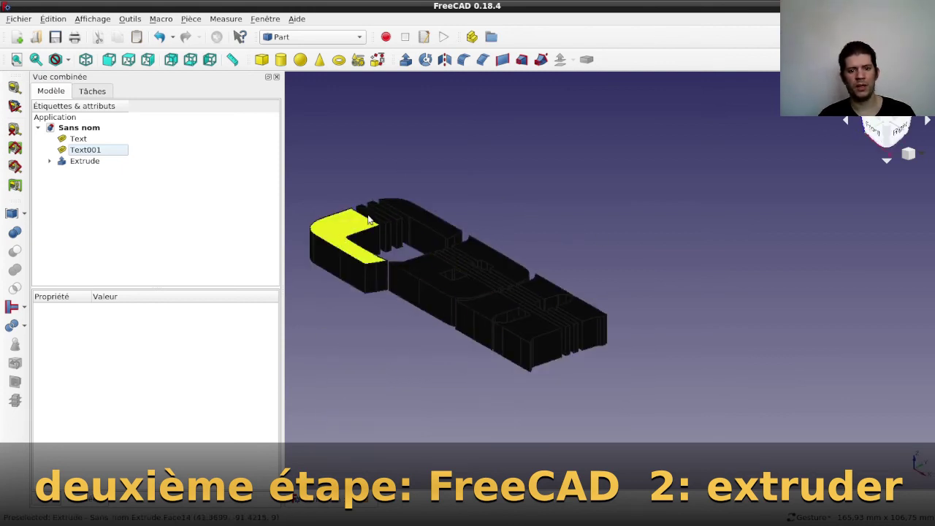
Step: Set the Extrude solid's shape colour to white and add a Part Cube
{"action": "key", "text": "2"}
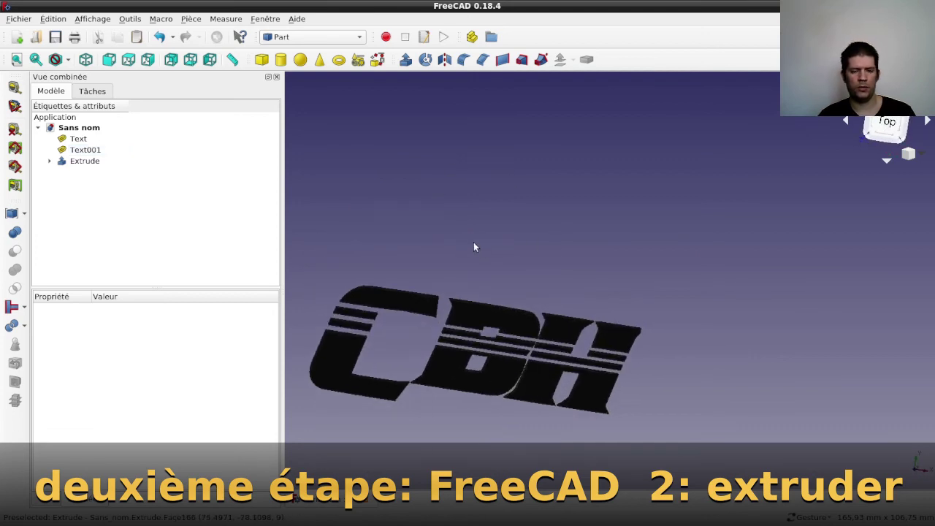
{"action": "left_click", "coordinate": [67, 162]}
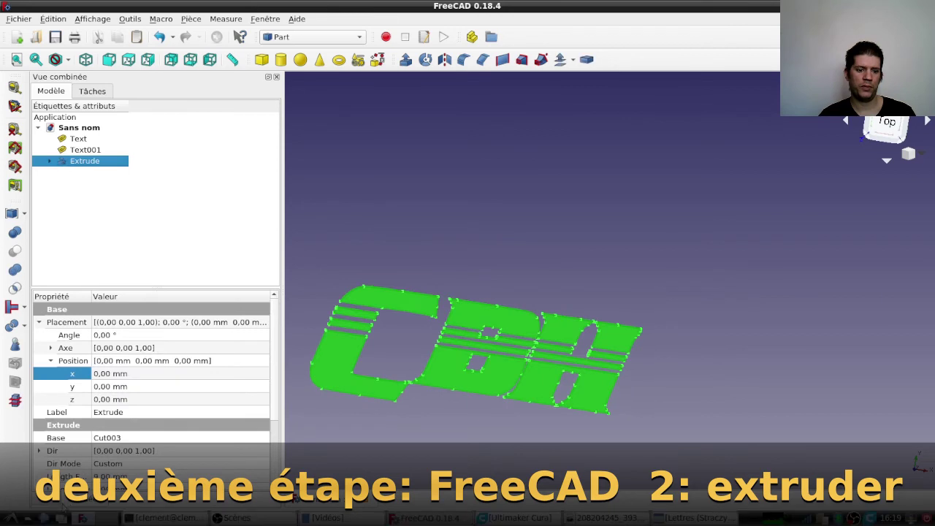
{"action": "left_click", "coordinate": [45, 502]}
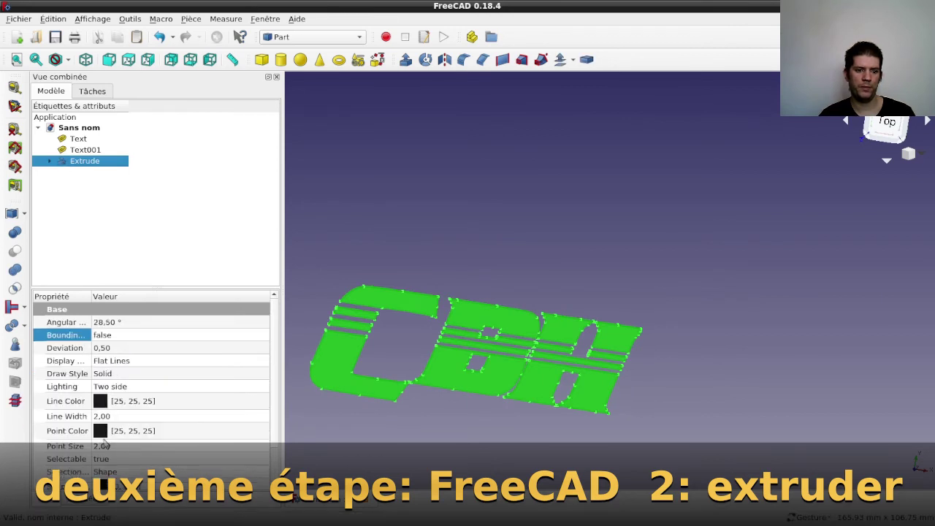
{"action": "left_click", "coordinate": [109, 450]}
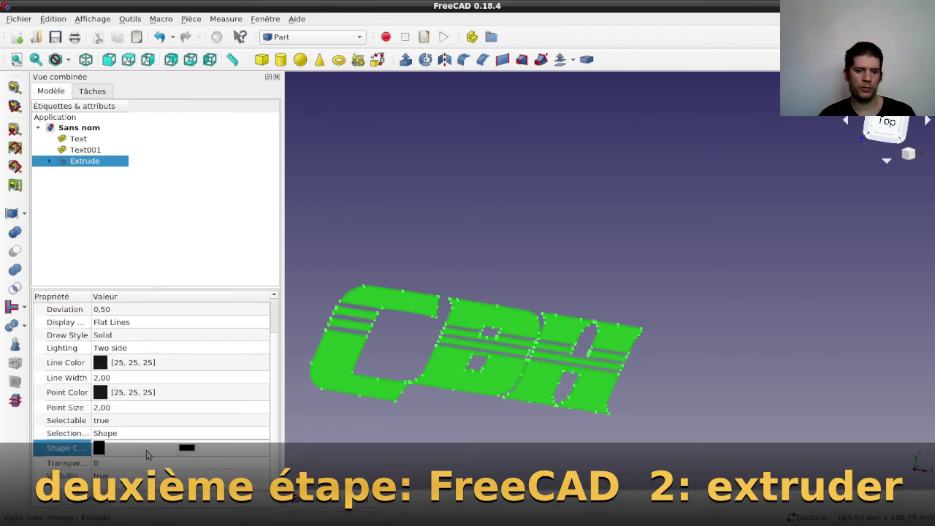
{"action": "left_click", "coordinate": [150, 450]}
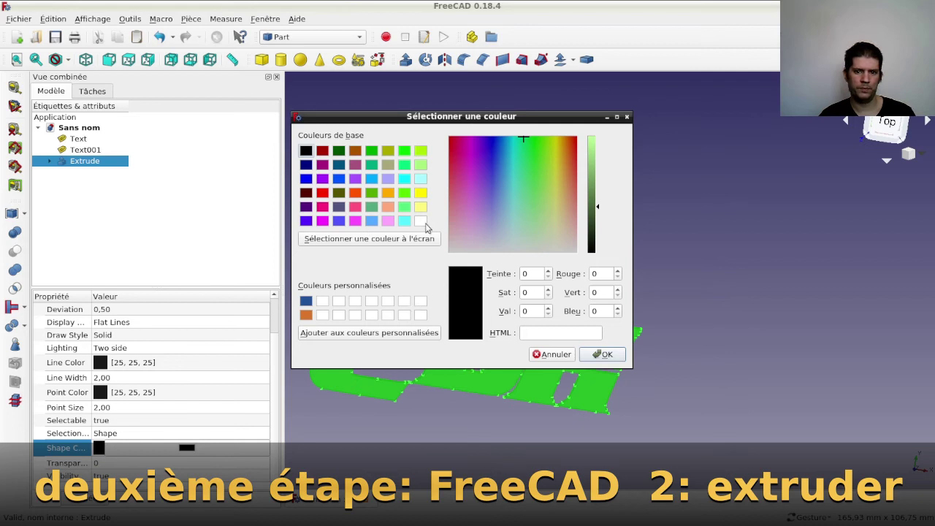
{"action": "left_click", "coordinate": [421, 221]}
{"action": "left_click", "coordinate": [603, 353]}
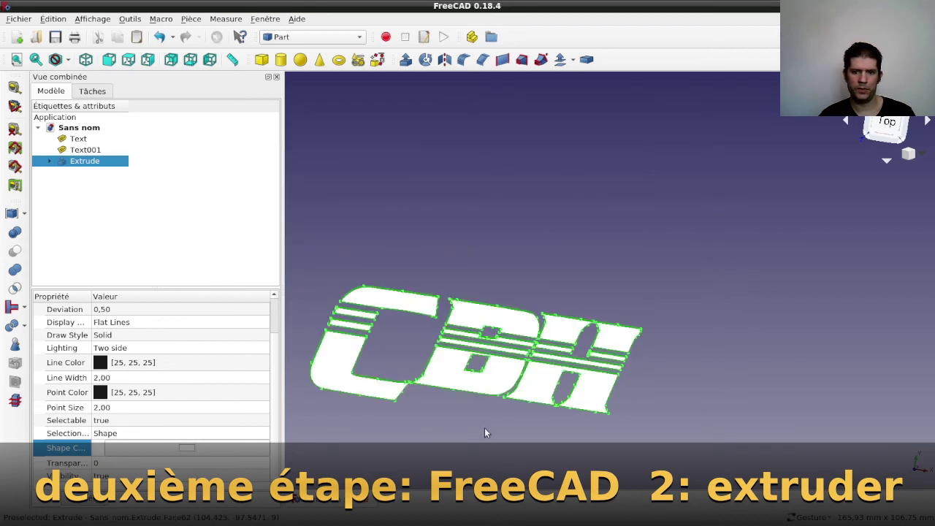
{"action": "left_click", "coordinate": [467, 428]}
{"action": "left_click", "coordinate": [261, 59]}
Step: Give the new Cube a black shape colour
{"action": "left_click", "coordinate": [69, 172]}
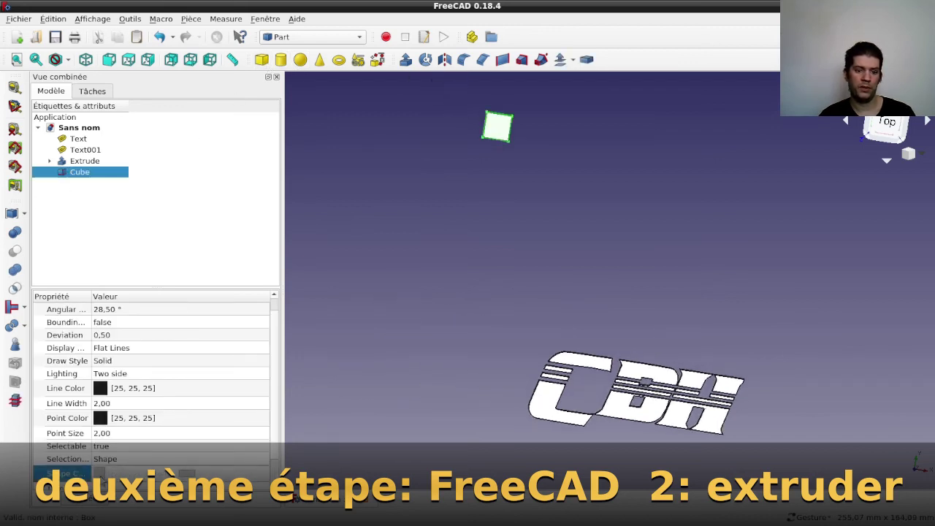
{"action": "left_click", "coordinate": [146, 474]}
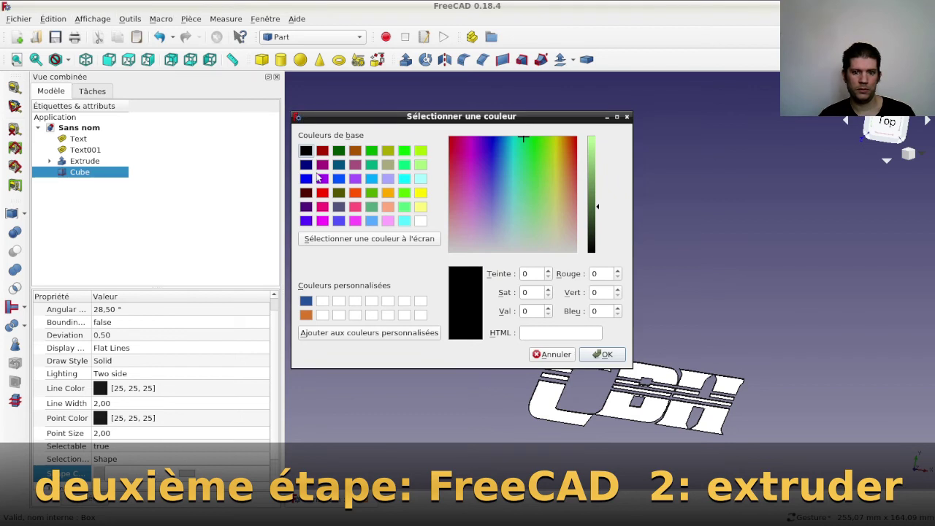
{"action": "left_click", "coordinate": [305, 151]}
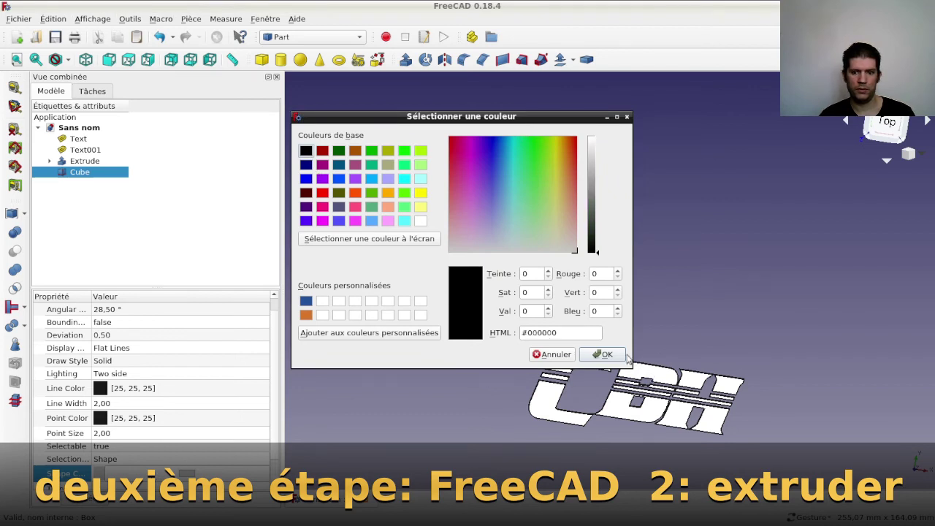
{"action": "left_click", "coordinate": [606, 356]}
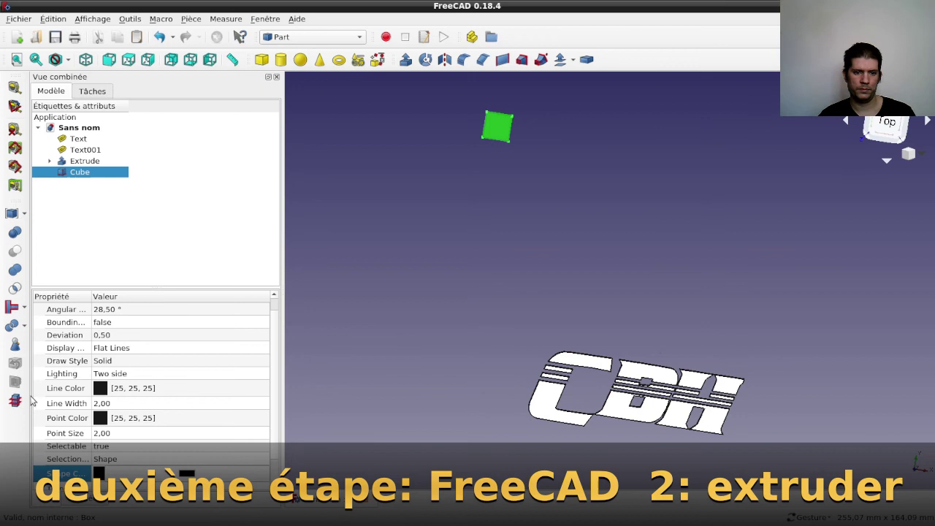
Step: Set the Cube's box length to 50 mm and enter 40 for its width
{"action": "left_click", "coordinate": [91, 507]}
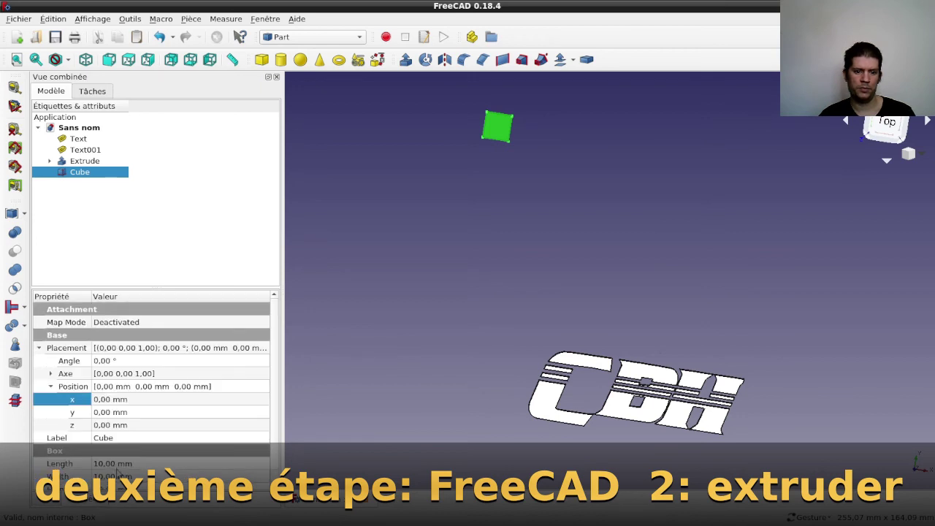
{"action": "left_click", "coordinate": [169, 466]}
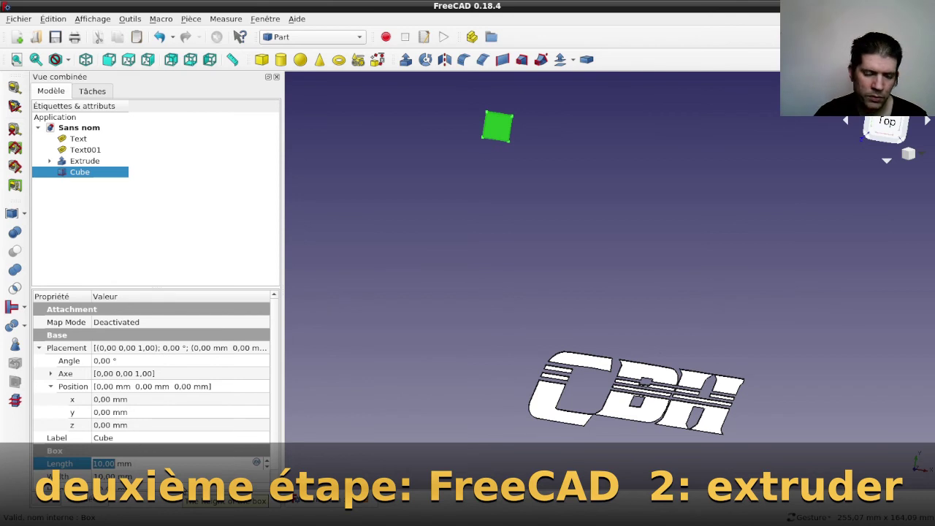
{"action": "type", "text": "30"}
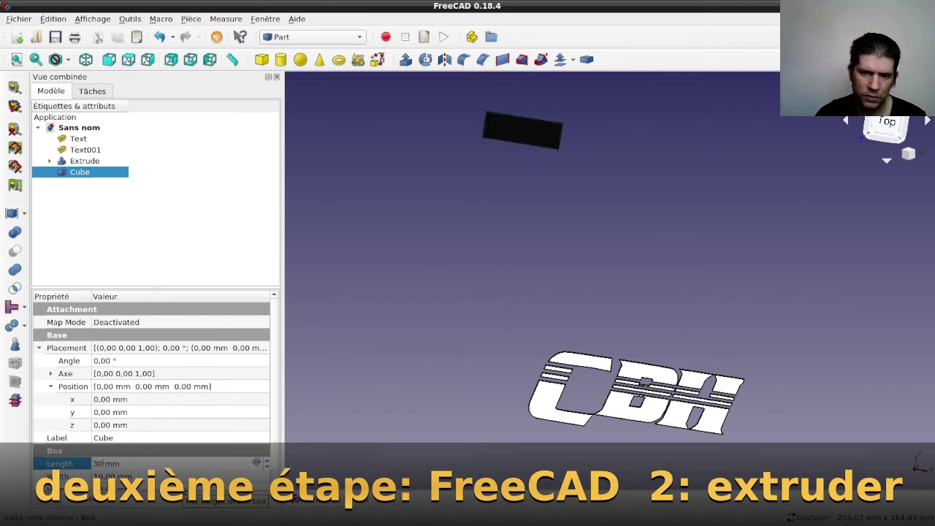
{"action": "key", "text": "BackSpace"}
{"action": "key", "text": "BackSpace"}
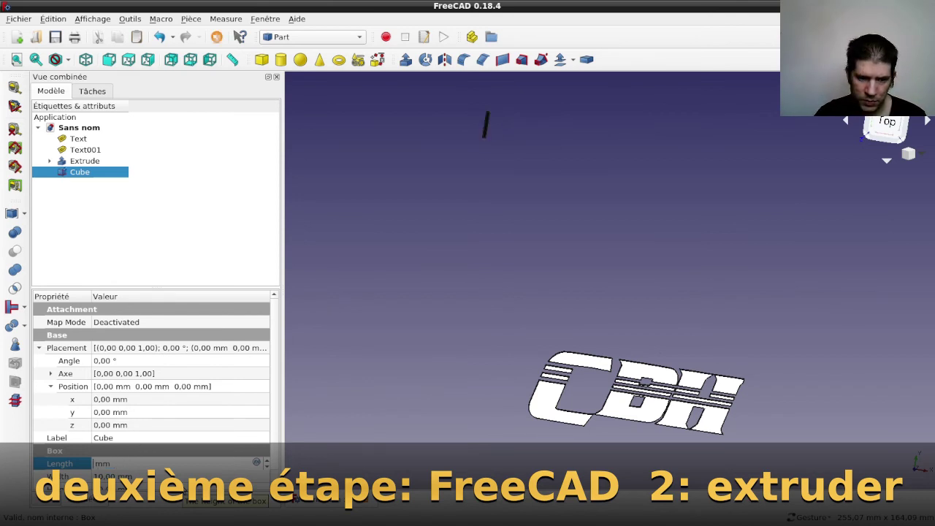
{"action": "type", "text": "50"}
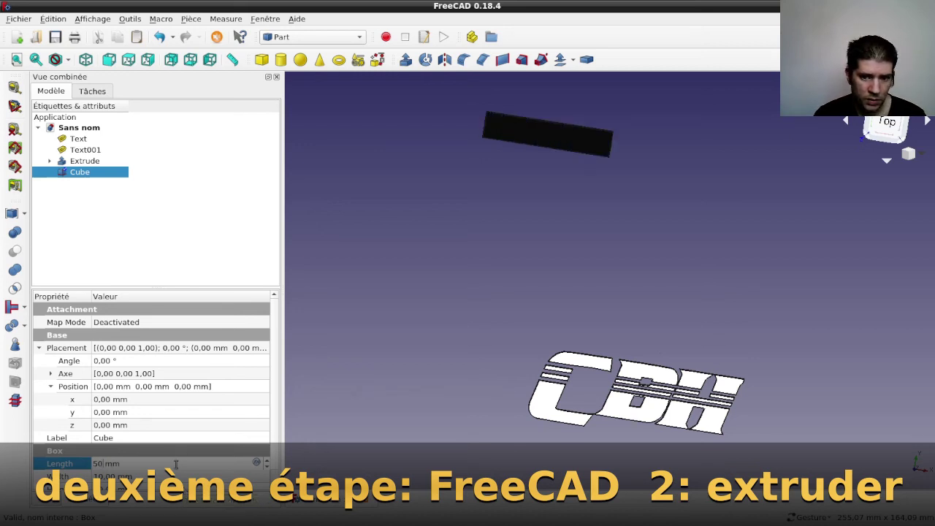
{"action": "key", "text": "Tab"}
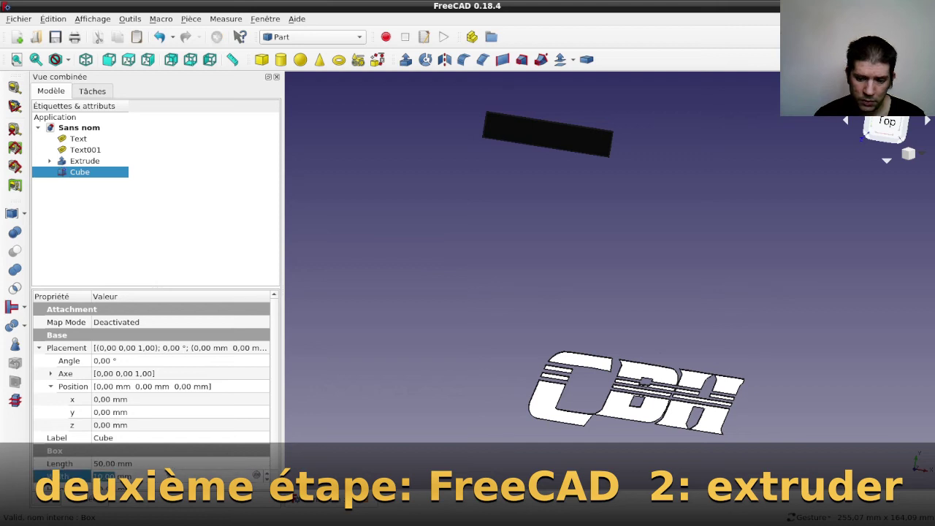
{"action": "type", "text": "40"}
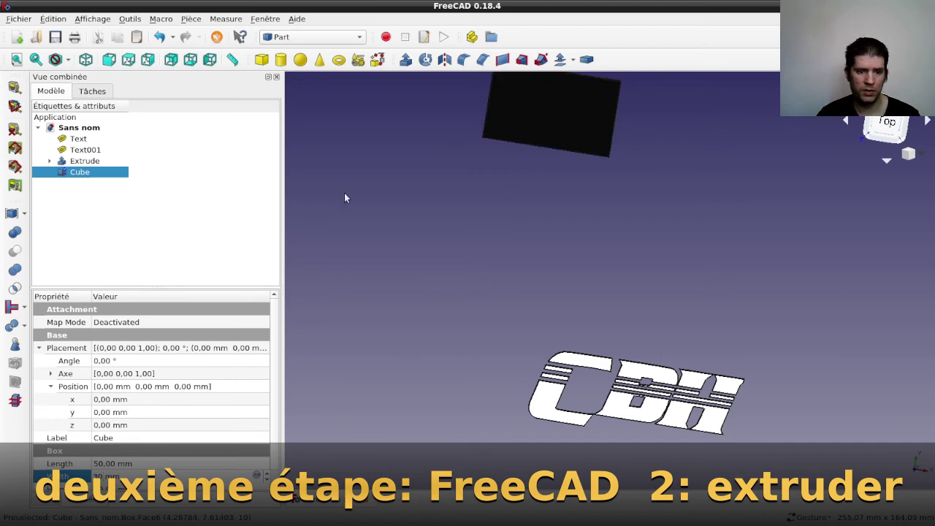
Step: Set the Cube's placement Y position to -107 mm and Z to -2 mm
{"action": "left_click", "coordinate": [107, 412]}
{"action": "scroll", "coordinate": [110, 411], "scroll_direction": "down", "scroll_amount": 7}
{"action": "scroll", "coordinate": [120, 411], "scroll_direction": "down", "scroll_amount": 7}
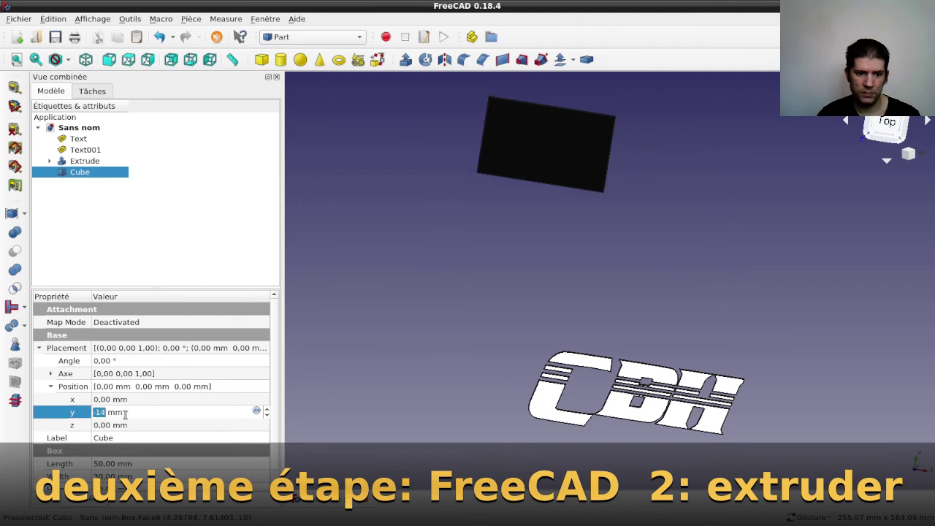
{"action": "scroll", "coordinate": [127, 411], "scroll_direction": "down", "scroll_amount": 7}
{"action": "scroll", "coordinate": [131, 409], "scroll_direction": "down", "scroll_amount": 7}
{"action": "scroll", "coordinate": [132, 410], "scroll_direction": "down", "scroll_amount": 7}
{"action": "scroll", "coordinate": [134, 411], "scroll_direction": "down", "scroll_amount": 7}
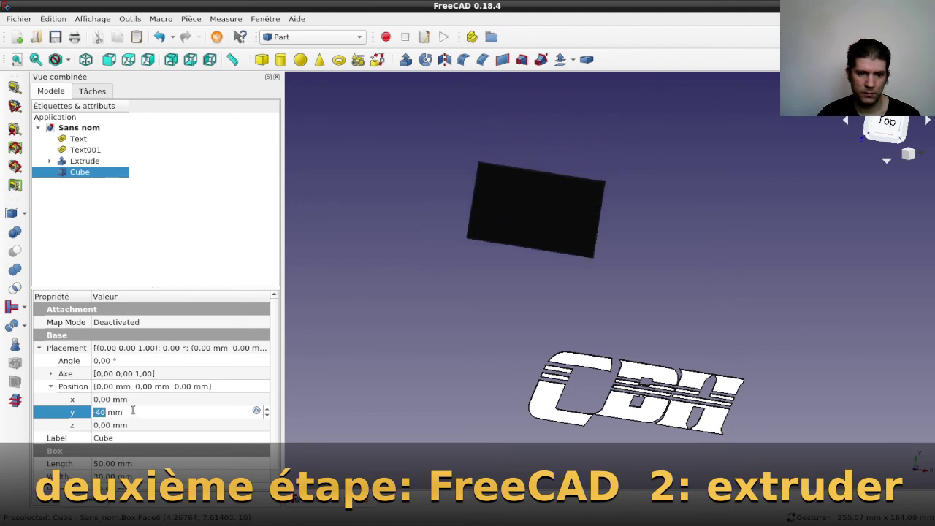
{"action": "scroll", "coordinate": [135, 413], "scroll_direction": "down", "scroll_amount": 7}
{"action": "scroll", "coordinate": [138, 415], "scroll_direction": "down", "scroll_amount": 6}
{"action": "scroll", "coordinate": [139, 414], "scroll_direction": "down", "scroll_amount": 5}
{"action": "scroll", "coordinate": [139, 413], "scroll_direction": "down", "scroll_amount": 4}
{"action": "scroll", "coordinate": [141, 411], "scroll_direction": "down", "scroll_amount": 3}
{"action": "scroll", "coordinate": [141, 409], "scroll_direction": "down", "scroll_amount": 3}
{"action": "scroll", "coordinate": [143, 411], "scroll_direction": "down", "scroll_amount": 6}
{"action": "scroll", "coordinate": [144, 411], "scroll_direction": "down", "scroll_amount": 6}
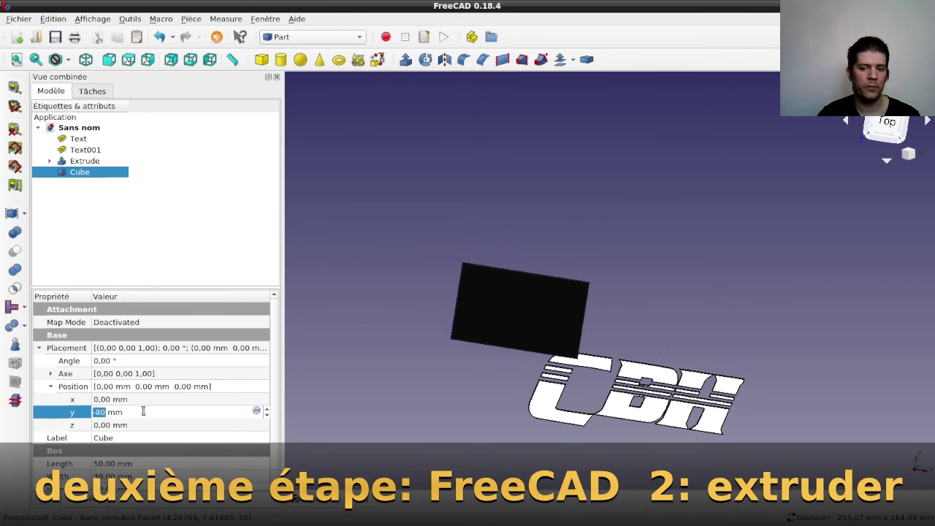
{"action": "scroll", "coordinate": [145, 414], "scroll_direction": "down", "scroll_amount": 6}
{"action": "scroll", "coordinate": [147, 416], "scroll_direction": "down", "scroll_amount": 6}
{"action": "scroll", "coordinate": [146, 416], "scroll_direction": "down", "scroll_amount": 4}
{"action": "scroll", "coordinate": [145, 416], "scroll_direction": "down", "scroll_amount": 5}
{"action": "scroll", "coordinate": [145, 416], "scroll_direction": "down", "scroll_amount": 3}
{"action": "scroll", "coordinate": [145, 414], "scroll_direction": "down", "scroll_amount": 1}
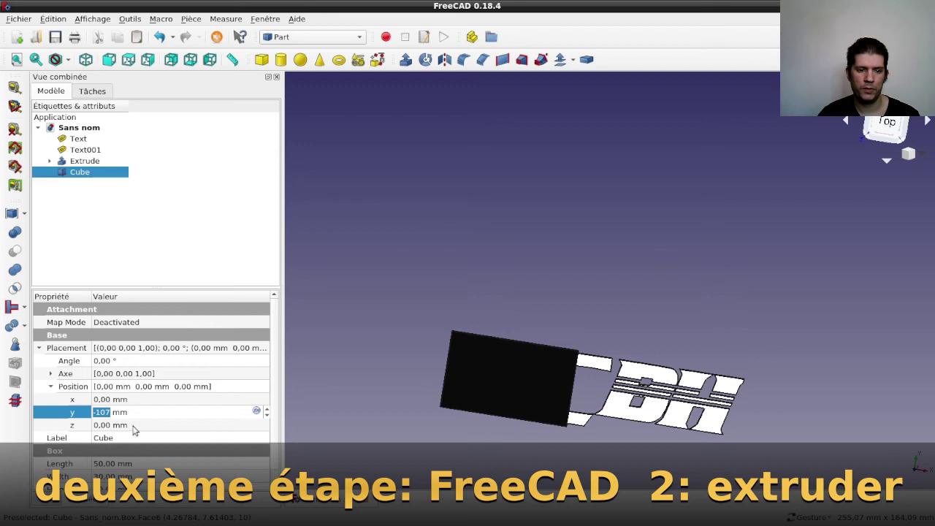
{"action": "left_click", "coordinate": [135, 425]}
{"action": "scroll", "coordinate": [135, 425], "scroll_direction": "down", "scroll_amount": 1}
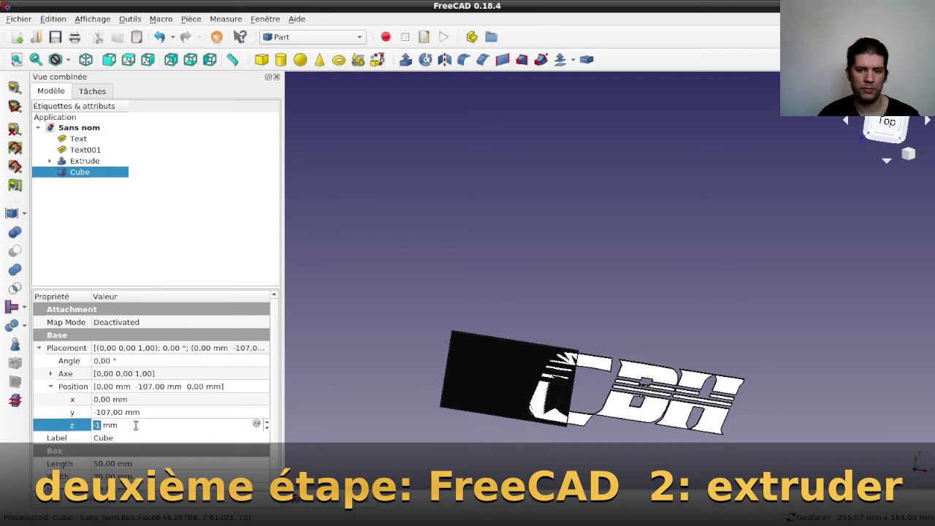
{"action": "scroll", "coordinate": [135, 425], "scroll_direction": "down", "scroll_amount": 1}
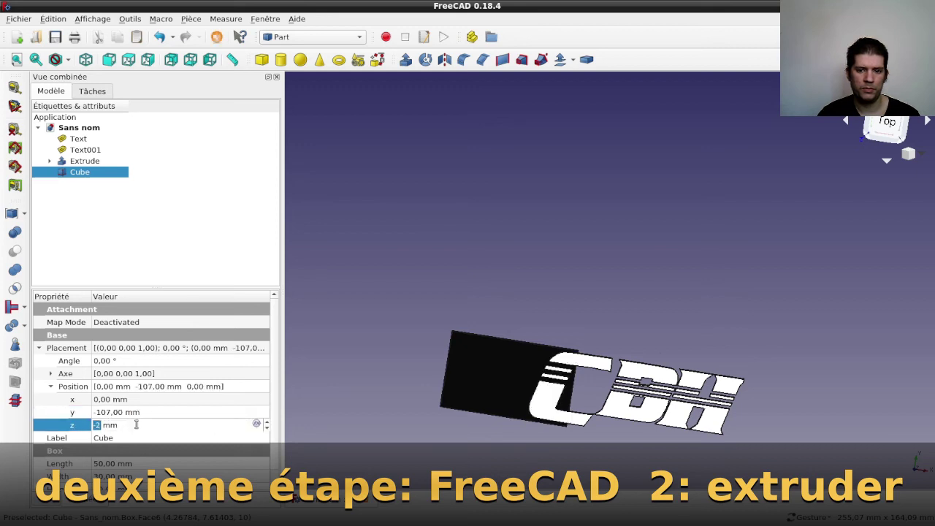
Step: Set the Cube's X position to 33 mm and raise its box length toward 85 mm
{"action": "left_click", "coordinate": [148, 399]}
{"action": "scroll", "coordinate": [148, 399], "scroll_direction": "up", "scroll_amount": 3}
{"action": "scroll", "coordinate": [148, 399], "scroll_direction": "up", "scroll_amount": 4}
{"action": "scroll", "coordinate": [149, 399], "scroll_direction": "up", "scroll_amount": 6}
{"action": "scroll", "coordinate": [149, 399], "scroll_direction": "up", "scroll_amount": 5}
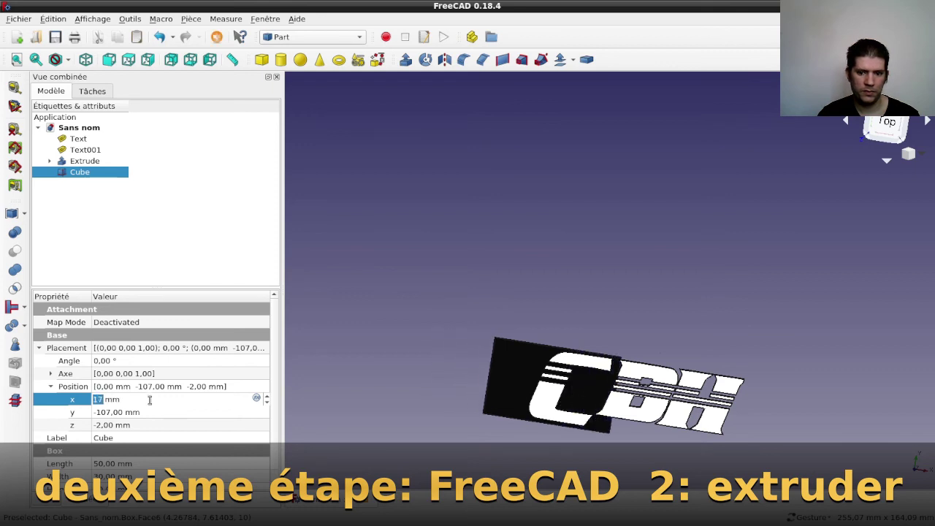
{"action": "scroll", "coordinate": [150, 400], "scroll_direction": "up", "scroll_amount": 6}
{"action": "scroll", "coordinate": [151, 400], "scroll_direction": "up", "scroll_amount": 6}
{"action": "scroll", "coordinate": [151, 401], "scroll_direction": "up", "scroll_amount": 2}
{"action": "scroll", "coordinate": [151, 400], "scroll_direction": "up", "scroll_amount": 1}
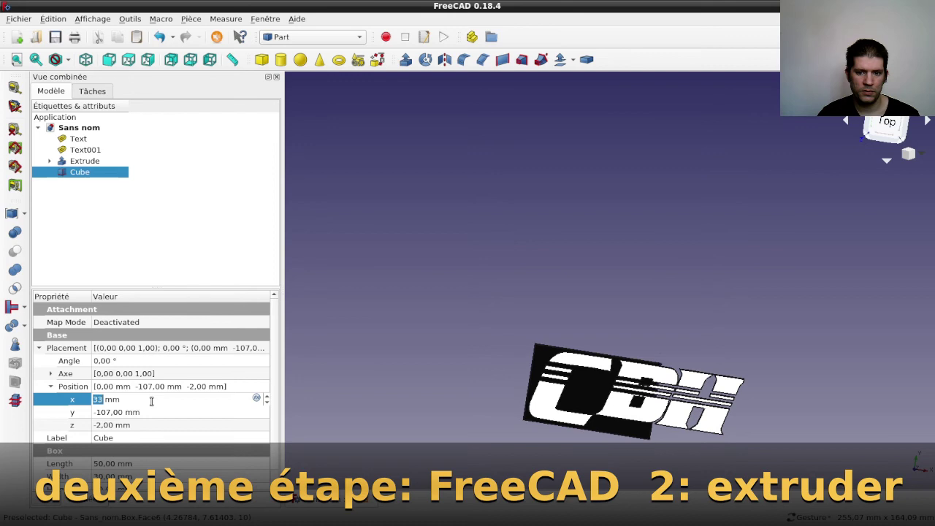
{"action": "left_click", "coordinate": [205, 462]}
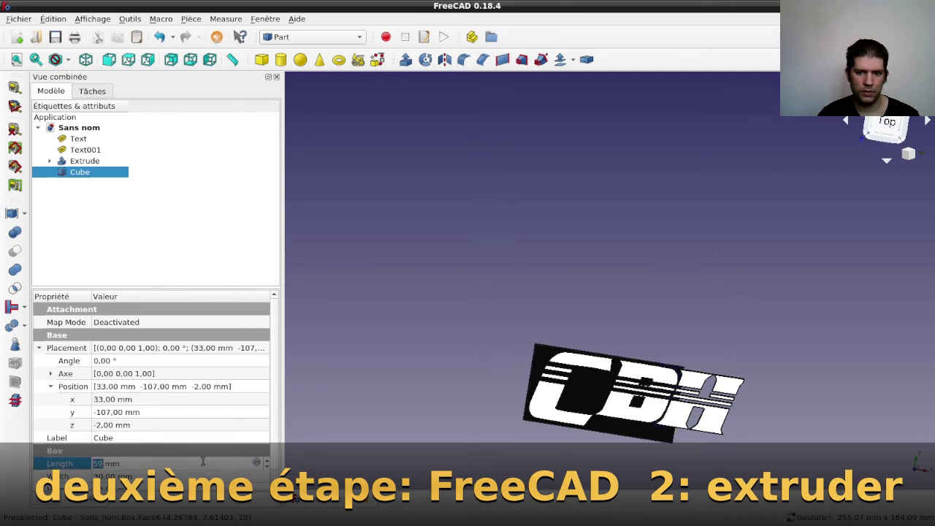
{"action": "scroll", "coordinate": [203, 461], "scroll_direction": "up", "scroll_amount": 8}
{"action": "scroll", "coordinate": [203, 463], "scroll_direction": "up", "scroll_amount": 8}
{"action": "scroll", "coordinate": [206, 463], "scroll_direction": "up", "scroll_amount": 6}
{"action": "scroll", "coordinate": [208, 463], "scroll_direction": "up", "scroll_amount": 10}
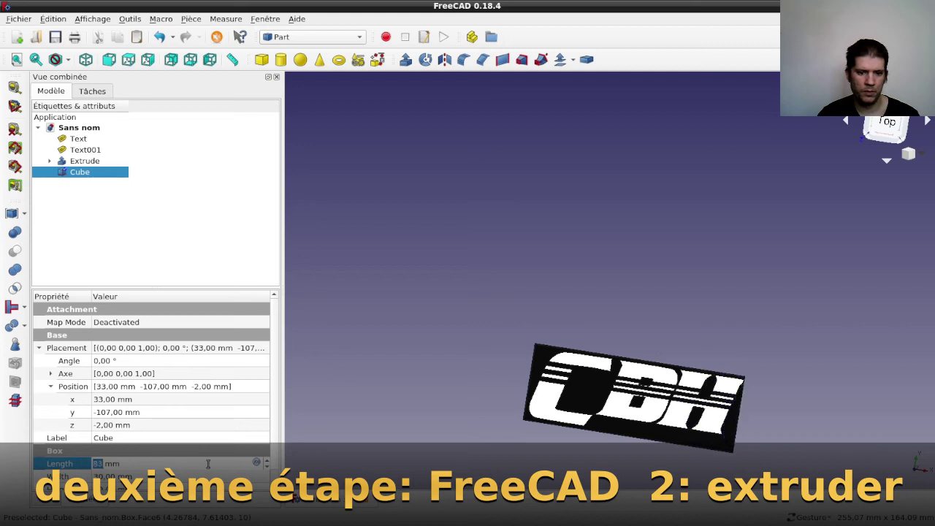
{"action": "scroll", "coordinate": [208, 463], "scroll_direction": "up", "scroll_amount": 5}
{"action": "scroll", "coordinate": [209, 464], "scroll_direction": "up", "scroll_amount": 4}
{"action": "scroll", "coordinate": [209, 464], "scroll_direction": "down", "scroll_amount": 3}
{"action": "scroll", "coordinate": [209, 464], "scroll_direction": "down", "scroll_amount": 2}
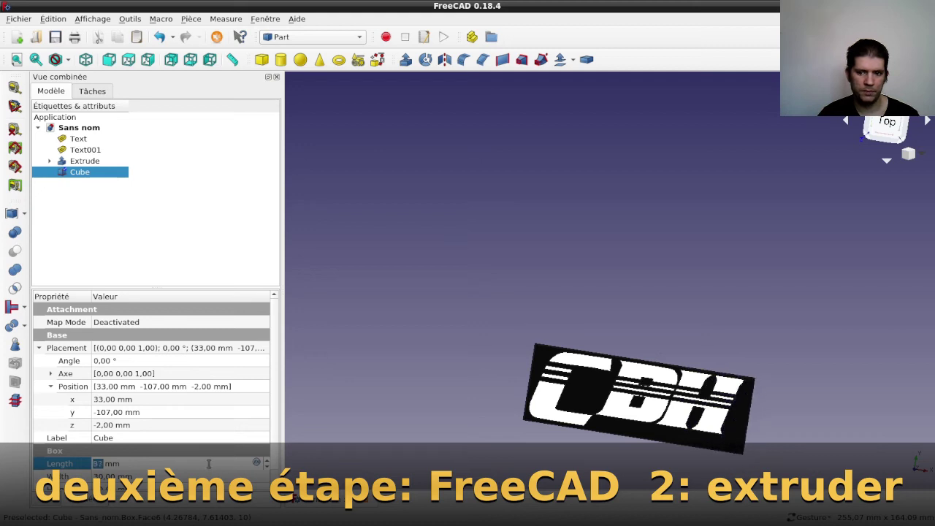
{"action": "scroll", "coordinate": [208, 463], "scroll_direction": "down", "scroll_amount": 2}
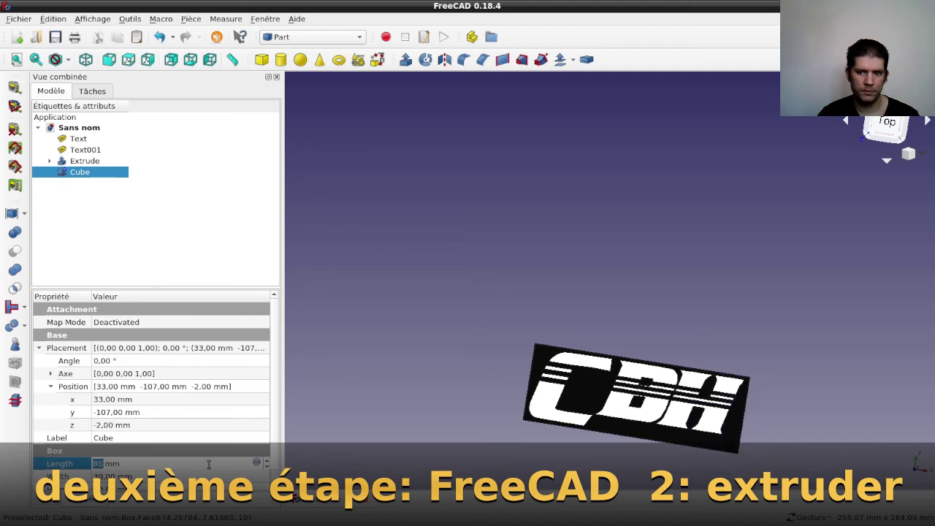
{"action": "left_click", "coordinate": [499, 470]}
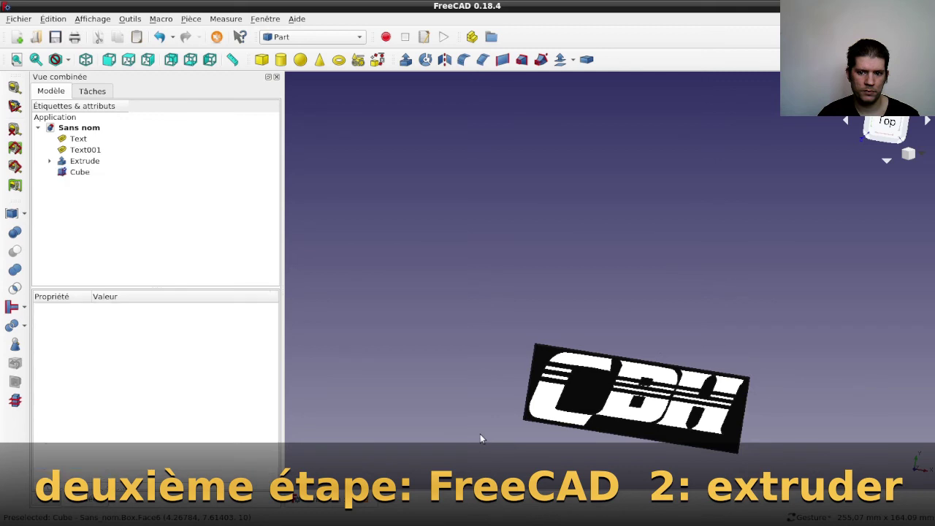
{"action": "left_click", "coordinate": [885, 129]}
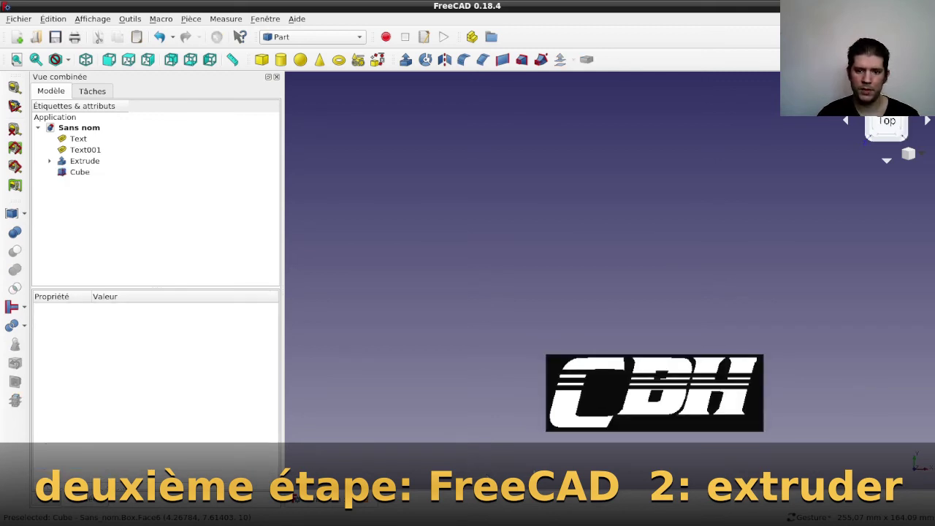
{"action": "right_click_drag", "start_coordinate": [604, 467], "coordinate": [553, 376]}
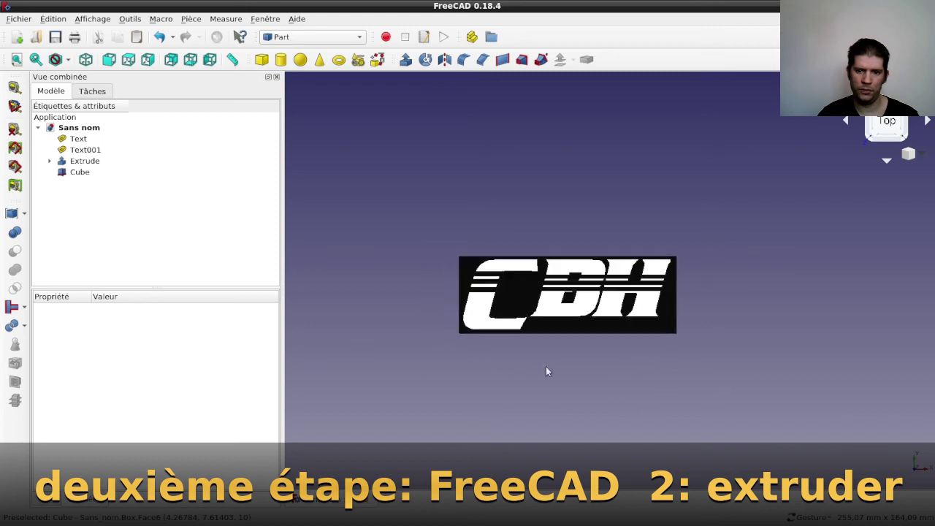
{"action": "scroll", "coordinate": [553, 376], "scroll_direction": "up", "scroll_amount": 6}
{"action": "scroll", "coordinate": [553, 374], "scroll_direction": "down", "scroll_amount": 2}
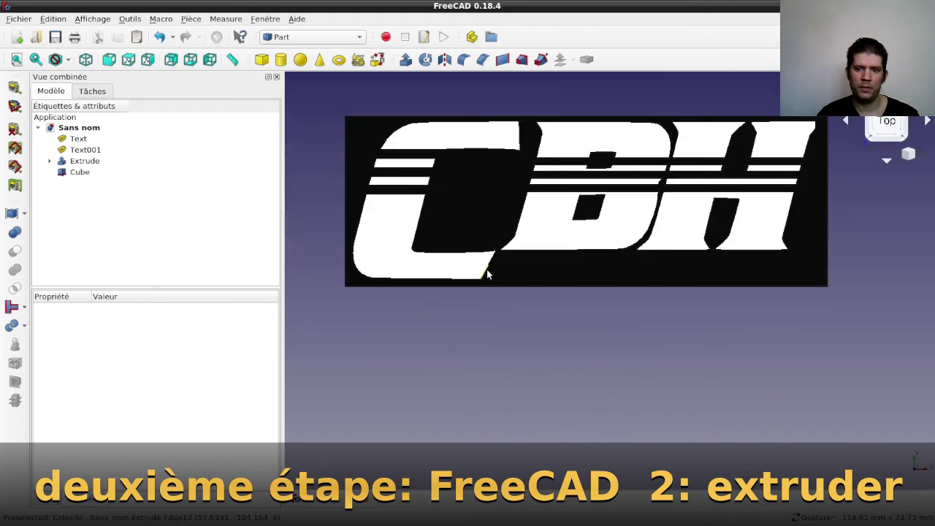
{"action": "right_click_drag", "start_coordinate": [560, 343], "coordinate": [571, 396]}
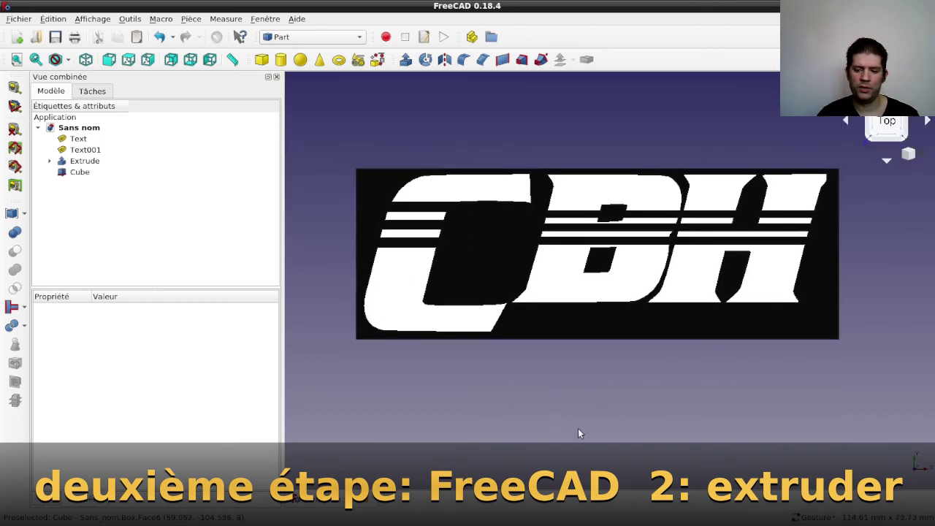
{"action": "key", "text": "0"}
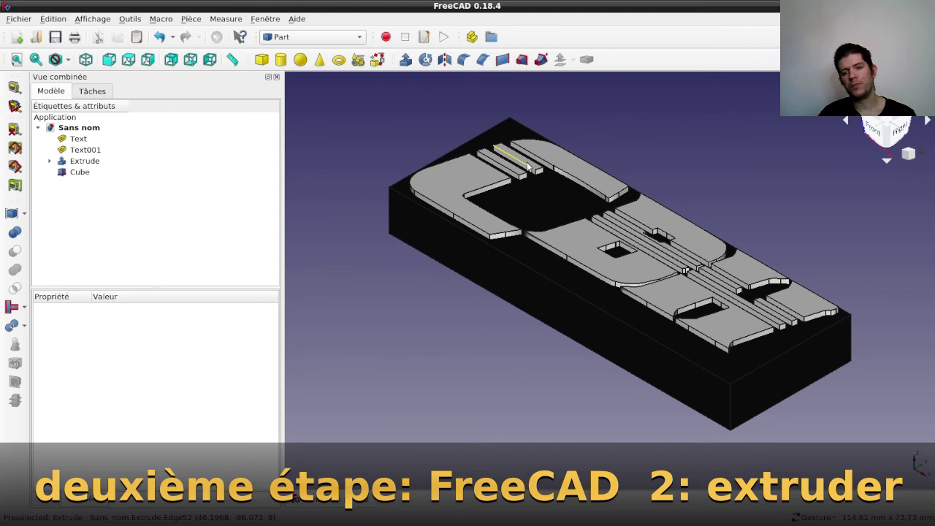
{"action": "mouse_move", "coordinate": [683, 152]}
{"action": "left_mouse_down"}
{"action": "mouse_move", "coordinate": [660, 208]}
{"action": "mouse_move", "coordinate": [571, 254]}
{"action": "left_mouse_up"}
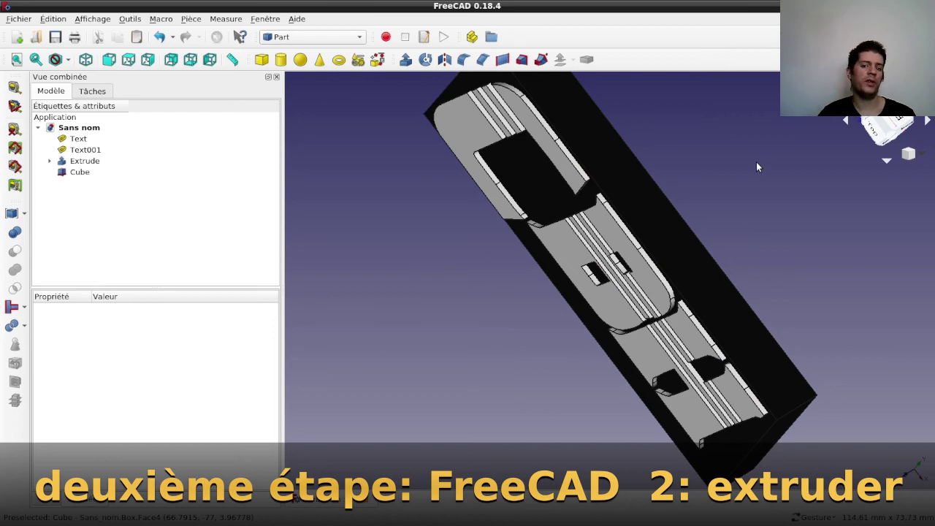
{"action": "mouse_move", "coordinate": [734, 127]}
{"action": "left_mouse_down"}
{"action": "mouse_move", "coordinate": [686, 345]}
{"action": "mouse_move", "coordinate": [681, 297]}
{"action": "left_mouse_up"}
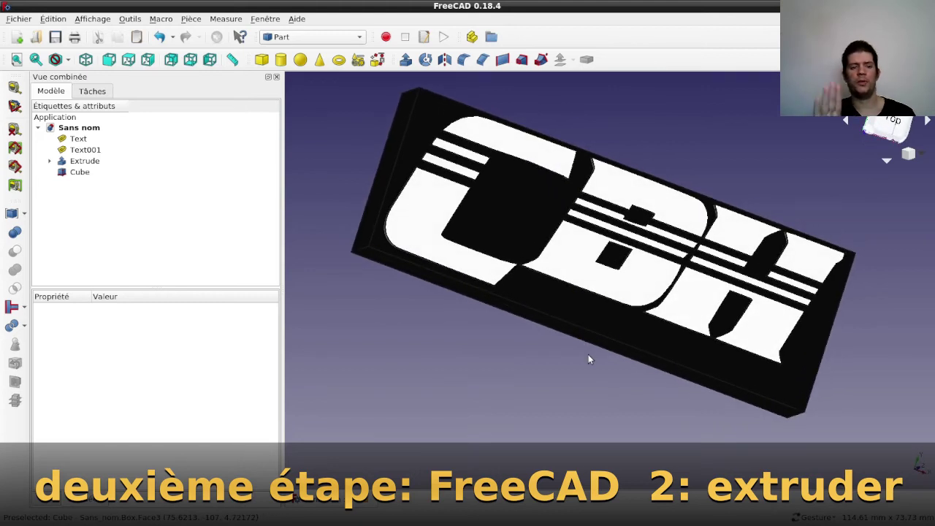
Step: Nudge the block into place with the Transform dragger, confirm, and orbit to view the lettered face
{"action": "double_click", "coordinate": [71, 178]}
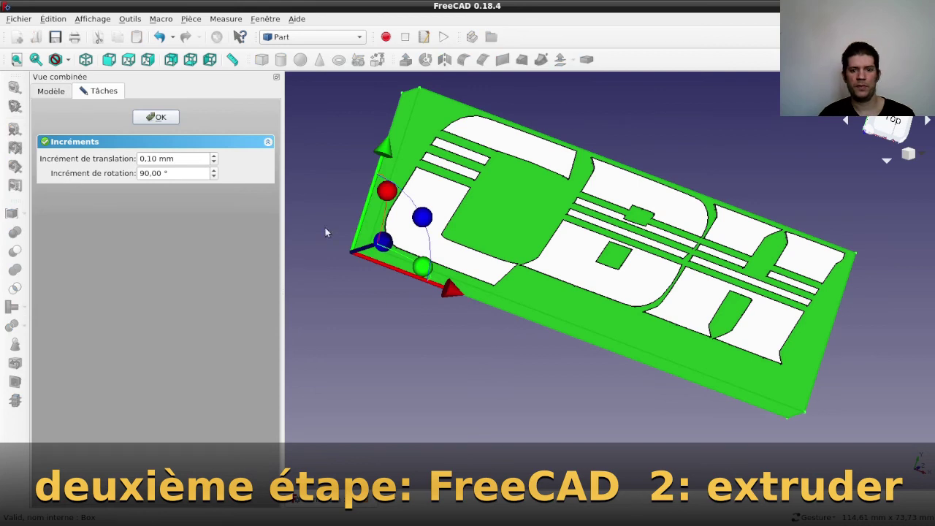
{"action": "left_click_drag", "start_coordinate": [327, 220], "coordinate": [705, 388]}
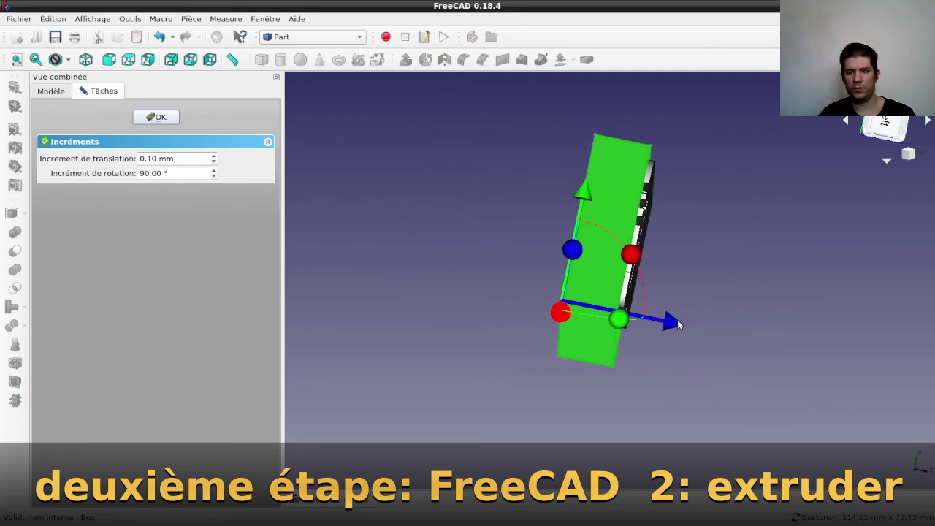
{"action": "left_click_drag", "start_coordinate": [678, 324], "coordinate": [690, 328]}
{"action": "mouse_move", "coordinate": [448, 263]}
{"action": "left_mouse_down"}
{"action": "mouse_move", "coordinate": [563, 294]}
{"action": "mouse_move", "coordinate": [444, 280]}
{"action": "mouse_move", "coordinate": [458, 257]}
{"action": "left_mouse_up"}
{"action": "mouse_move", "coordinate": [707, 371]}
{"action": "left_mouse_down"}
{"action": "mouse_move", "coordinate": [694, 369]}
{"action": "mouse_move", "coordinate": [720, 366]}
{"action": "mouse_move", "coordinate": [704, 366]}
{"action": "left_mouse_up"}
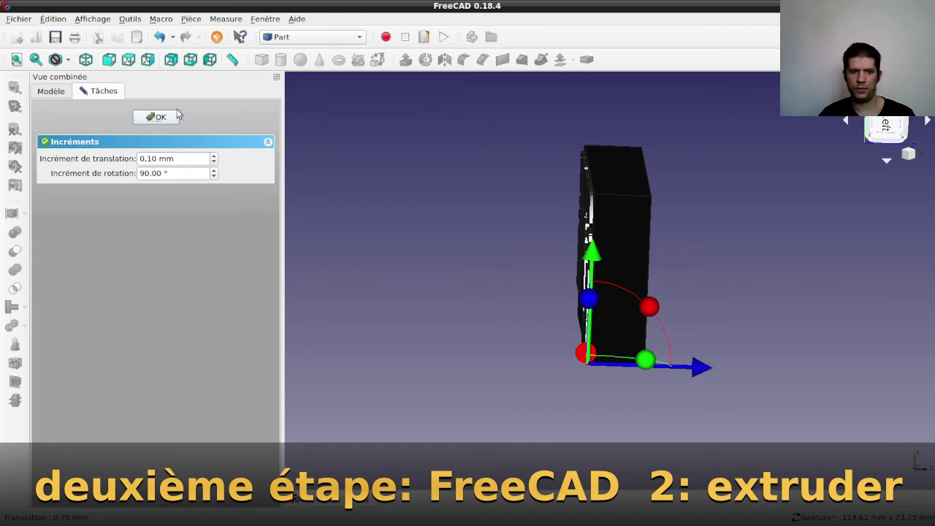
{"action": "left_click", "coordinate": [168, 118]}
{"action": "mouse_move", "coordinate": [438, 279]}
{"action": "left_mouse_down"}
{"action": "mouse_move", "coordinate": [643, 328]}
{"action": "mouse_move", "coordinate": [657, 288]}
{"action": "mouse_move", "coordinate": [721, 237]}
{"action": "left_mouse_up"}
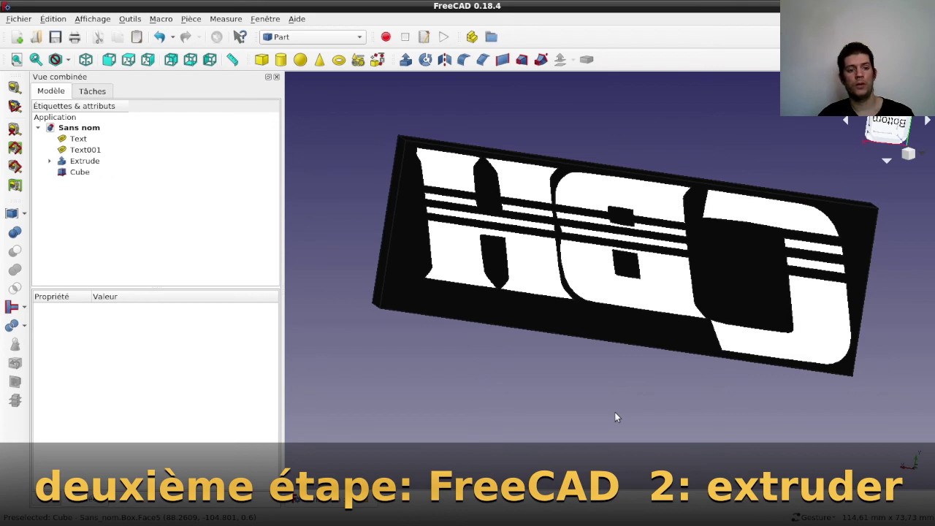
Step: Set the base Cube's Height to 6 mm and view the model from underneath
{"action": "left_click", "coordinate": [67, 174]}
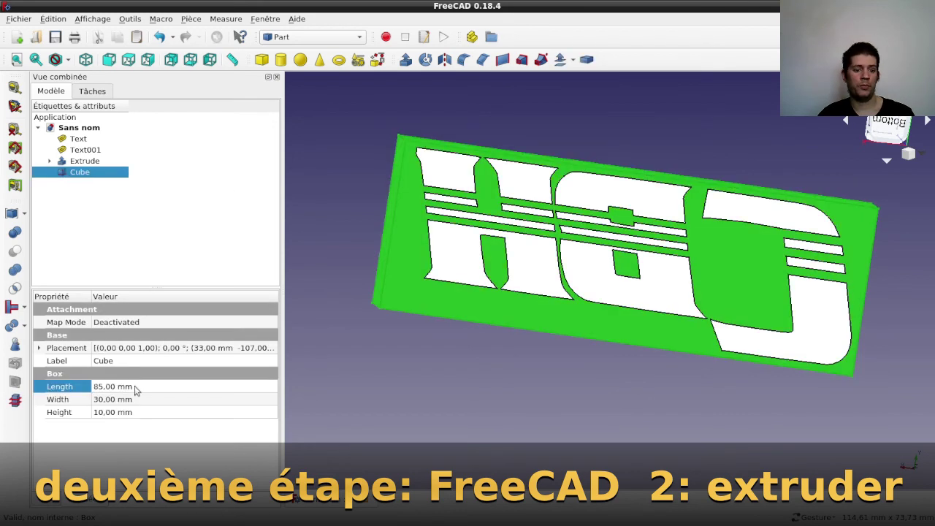
{"action": "left_click", "coordinate": [129, 415]}
{"action": "type", "text": "6"}
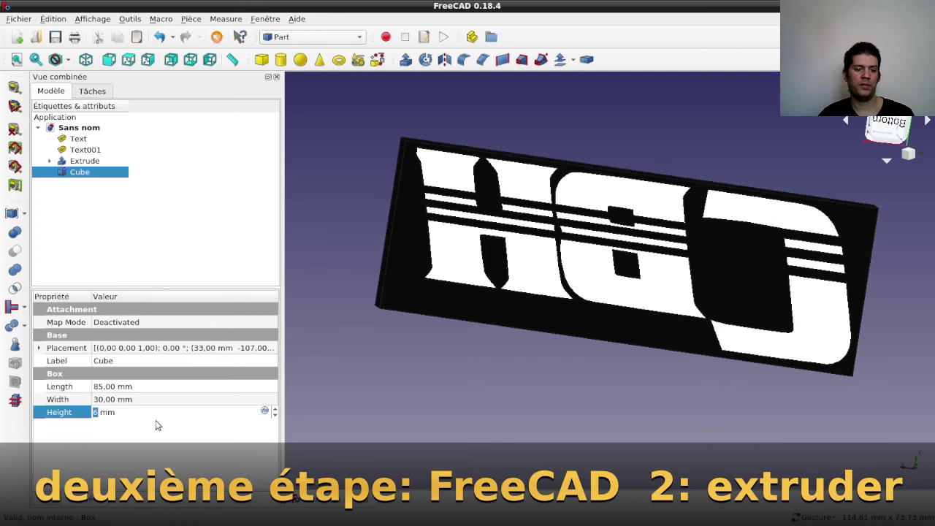
{"action": "left_click", "coordinate": [672, 419]}
{"action": "mouse_move", "coordinate": [672, 390]}
{"action": "left_mouse_down"}
{"action": "mouse_move", "coordinate": [512, 320]}
{"action": "mouse_move", "coordinate": [735, 324]}
{"action": "mouse_move", "coordinate": [751, 209]}
{"action": "mouse_move", "coordinate": [618, 146]}
{"action": "left_mouse_up"}
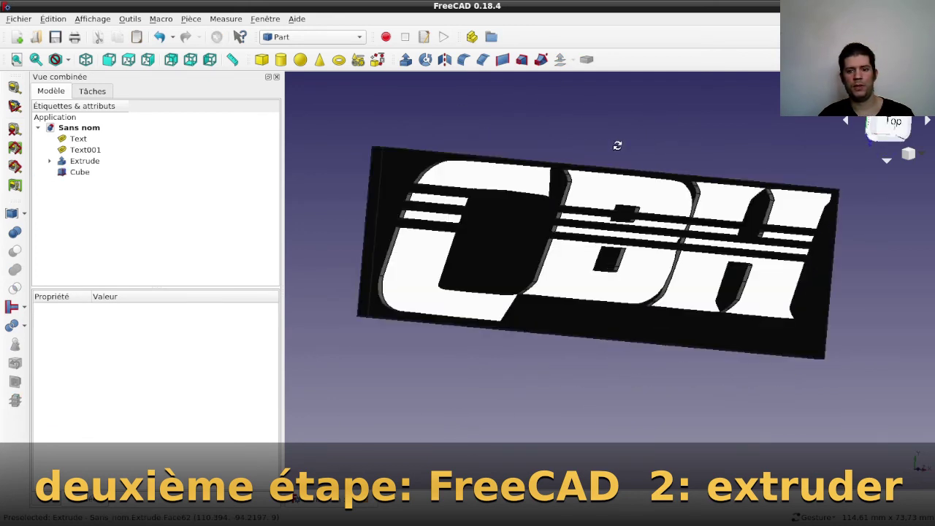
Step: Raise the Cube height to 8 mm and check the plate's thickness edge-on
{"action": "left_click", "coordinate": [78, 174]}
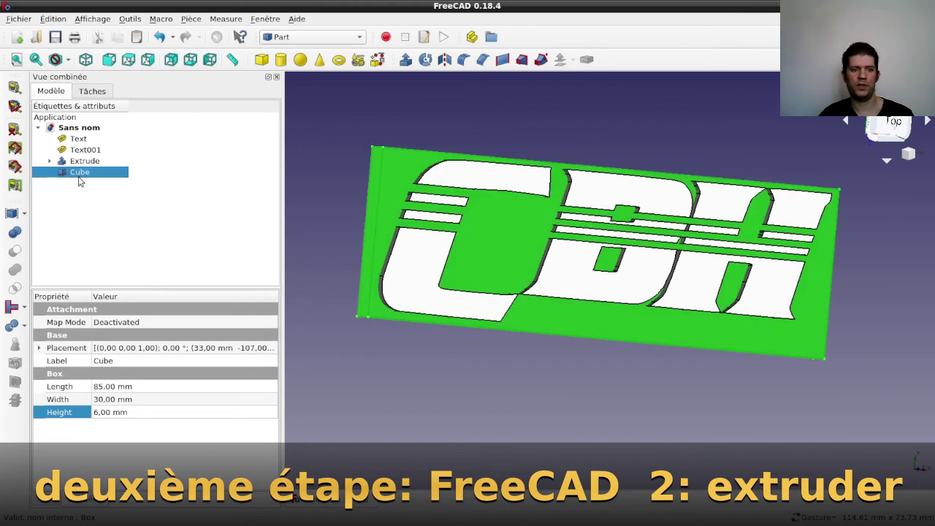
{"action": "left_click", "coordinate": [140, 414]}
{"action": "scroll", "coordinate": [139, 414], "scroll_direction": "up", "scroll_amount": 1}
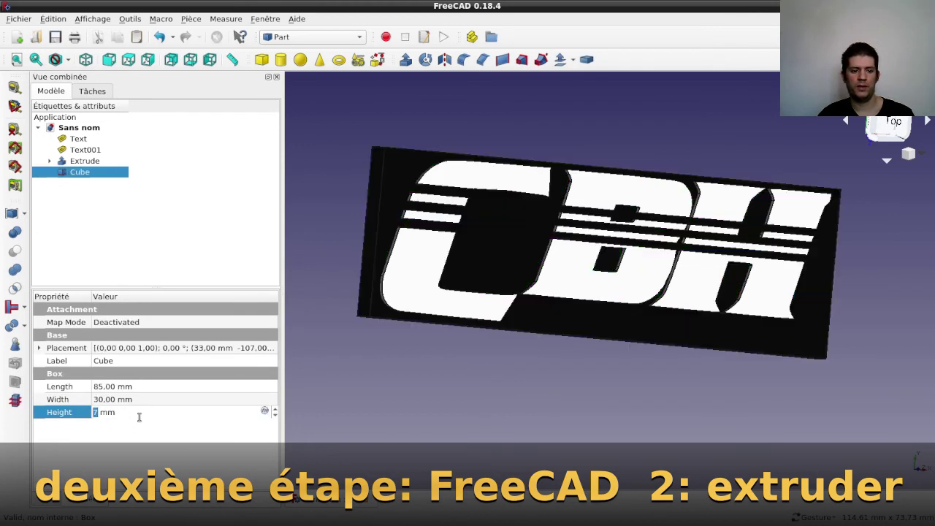
{"action": "scroll", "coordinate": [139, 417], "scroll_direction": "up", "scroll_amount": 1}
{"action": "mouse_move", "coordinate": [435, 400]}
{"action": "left_mouse_down"}
{"action": "mouse_move", "coordinate": [562, 382]}
{"action": "mouse_move", "coordinate": [628, 359]}
{"action": "mouse_move", "coordinate": [601, 396]}
{"action": "mouse_move", "coordinate": [475, 369]}
{"action": "left_mouse_up"}
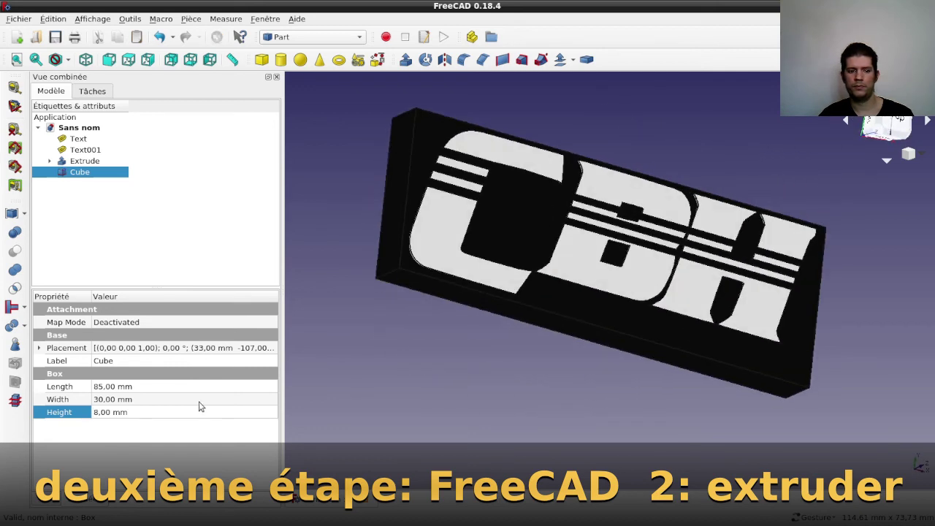
{"action": "left_click", "coordinate": [148, 413]}
{"action": "left_click", "coordinate": [365, 394]}
{"action": "mouse_move", "coordinate": [409, 372]}
{"action": "left_mouse_down"}
{"action": "mouse_move", "coordinate": [523, 294]}
{"action": "mouse_move", "coordinate": [813, 285]}
{"action": "mouse_move", "coordinate": [389, 227]}
{"action": "left_mouse_up"}
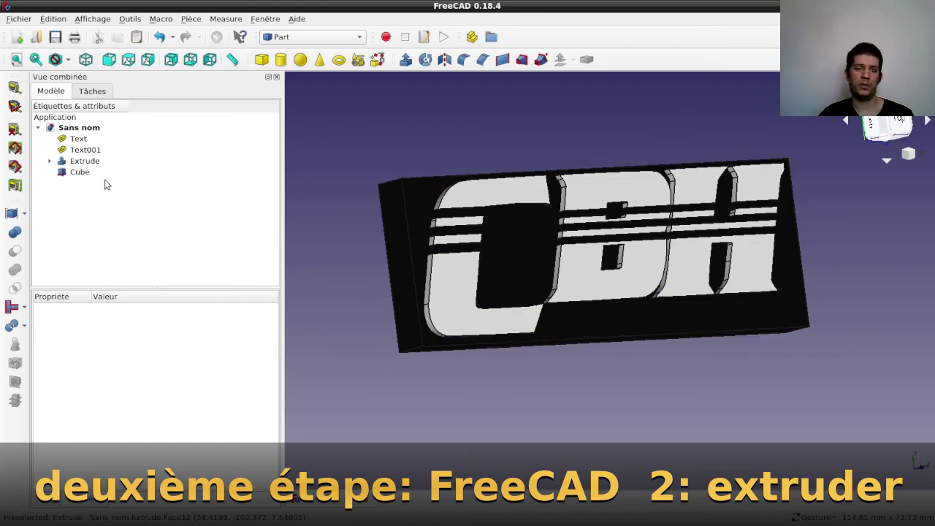
Step: Fuse the Extrude lettering and the Cube into a single Fusion003 solid
{"action": "left_click", "coordinate": [85, 162]}
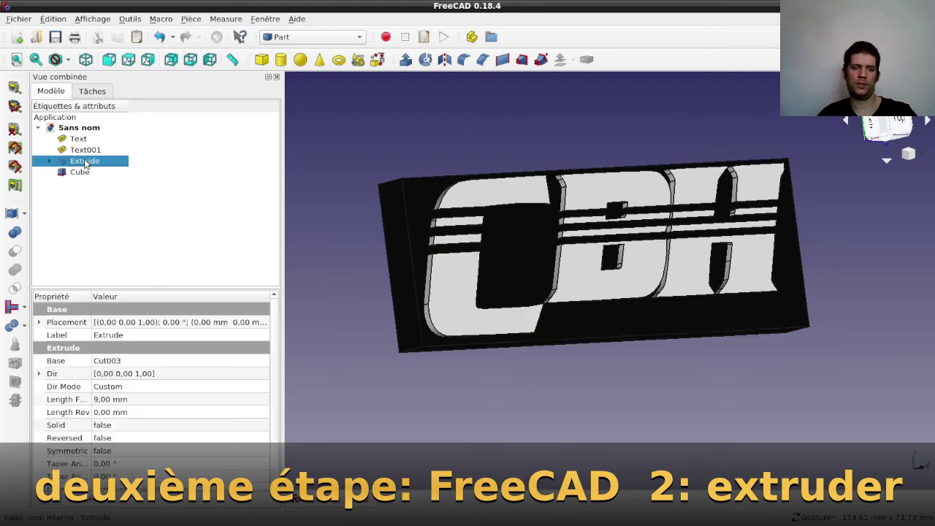
{"action": "left_click", "coordinate": [81, 174], "text": "ctrl"}
{"action": "left_click", "coordinate": [15, 270]}
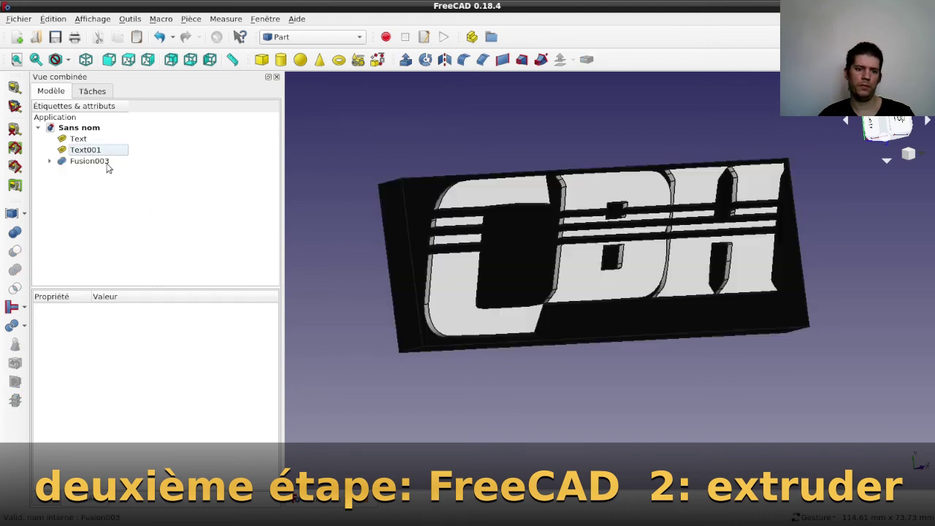
Step: Export the Fusion003 shape as an STL file named CBH
{"action": "left_click", "coordinate": [93, 164]}
{"action": "left_click", "coordinate": [19, 19]}
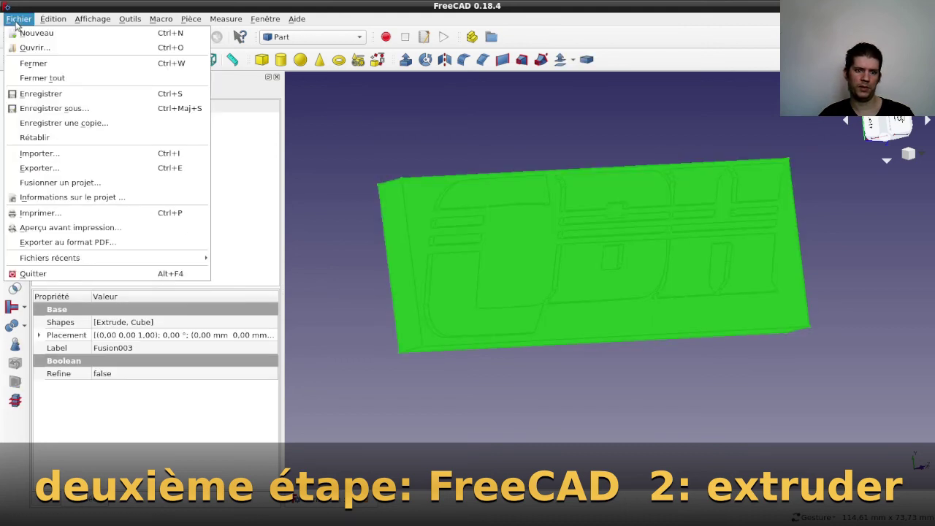
{"action": "left_click", "coordinate": [41, 168]}
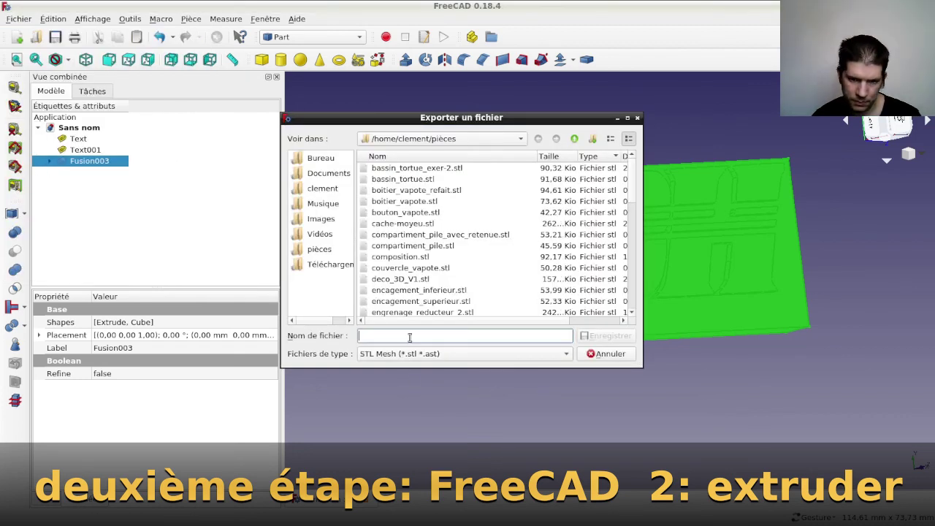
{"action": "type", "text": "CBH"}
{"action": "key", "text": "Return"}
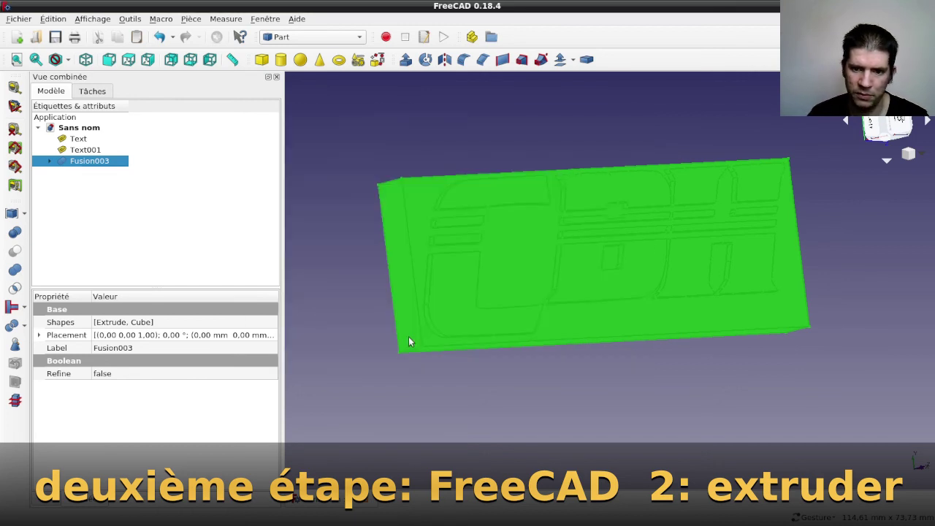
{"action": "left_click", "coordinate": [422, 400]}
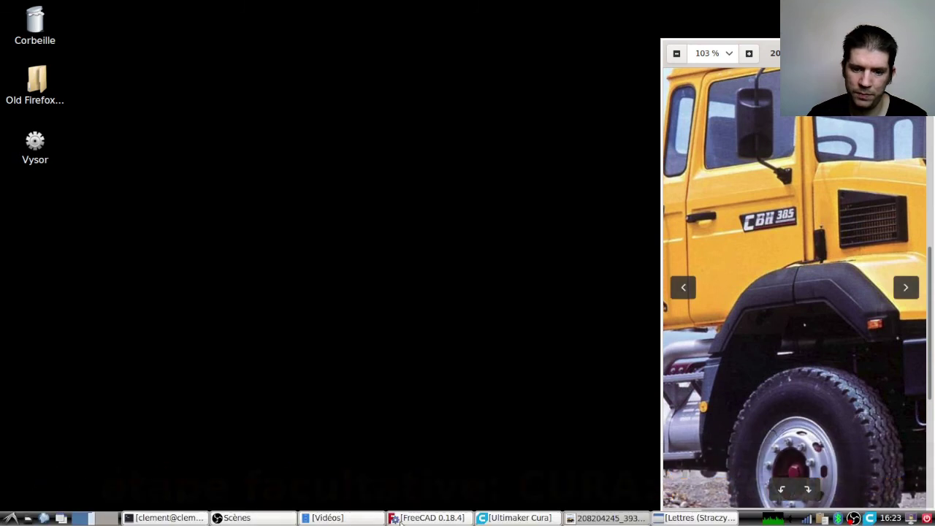
Step: Switch to Ultimaker Cura and load CBH.stl onto the build plate
{"action": "left_click", "coordinate": [536, 520]}
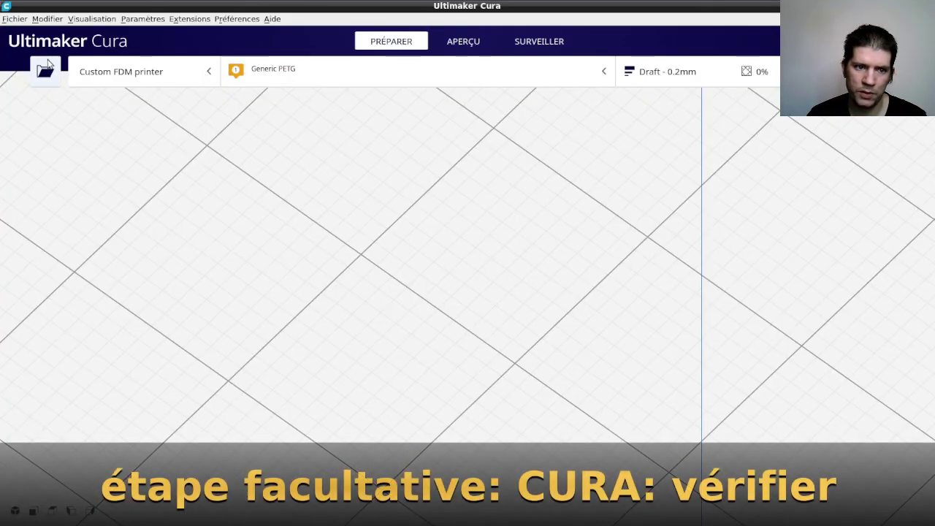
{"action": "left_click", "coordinate": [46, 71]}
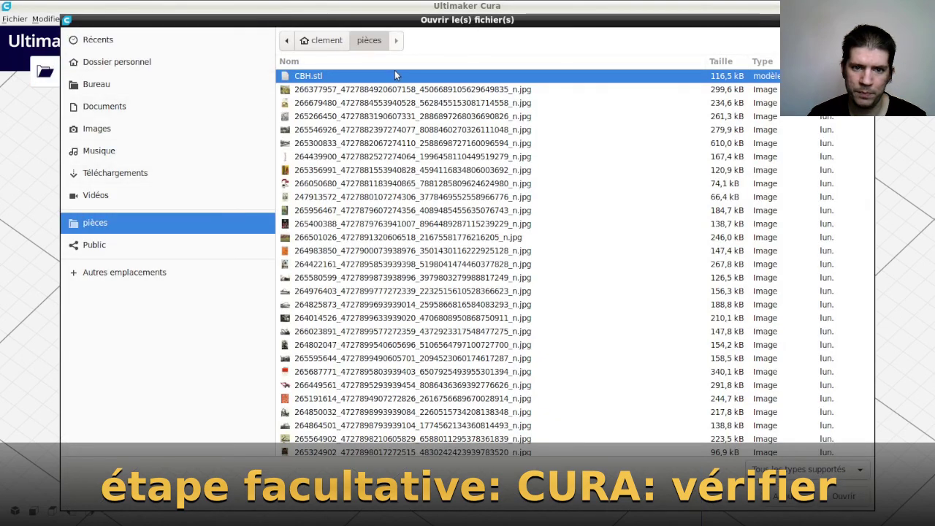
{"action": "left_click", "coordinate": [843, 496]}
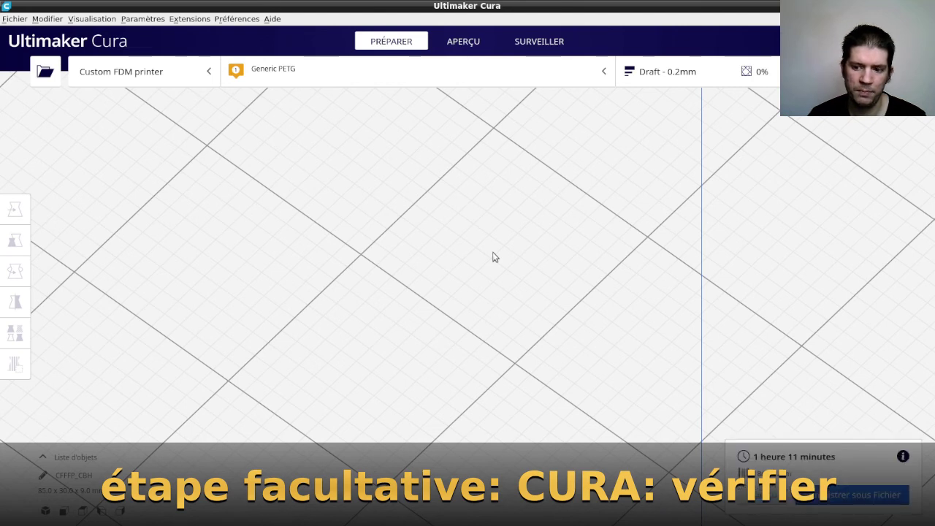
Step: Zoom and orbit around the 85 × 30 × 9 mm CBH model, including its underside
{"action": "scroll", "coordinate": [494, 259], "scroll_direction": "down", "scroll_amount": 3}
{"action": "scroll", "coordinate": [492, 288], "scroll_direction": "down", "scroll_amount": 5}
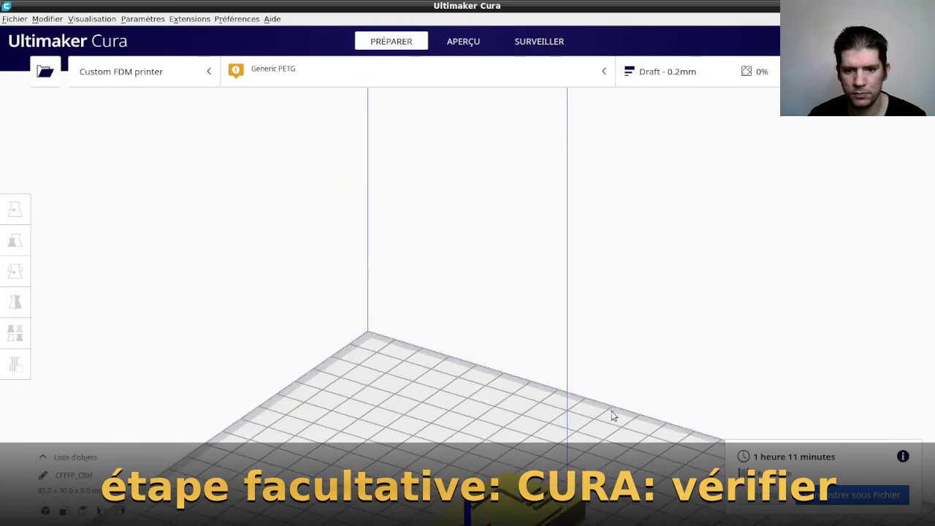
{"action": "mouse_move", "coordinate": [588, 458]}
{"action": "right_mouse_down"}
{"action": "mouse_move", "coordinate": [728, 449]}
{"action": "mouse_move", "coordinate": [742, 431]}
{"action": "right_mouse_up"}
{"action": "mouse_move", "coordinate": [613, 457]}
{"action": "right_mouse_down"}
{"action": "mouse_move", "coordinate": [547, 402]}
{"action": "mouse_move", "coordinate": [469, 419]}
{"action": "mouse_move", "coordinate": [407, 284]}
{"action": "mouse_move", "coordinate": [451, 436]}
{"action": "mouse_move", "coordinate": [498, 342]}
{"action": "mouse_move", "coordinate": [575, 393]}
{"action": "right_mouse_up"}
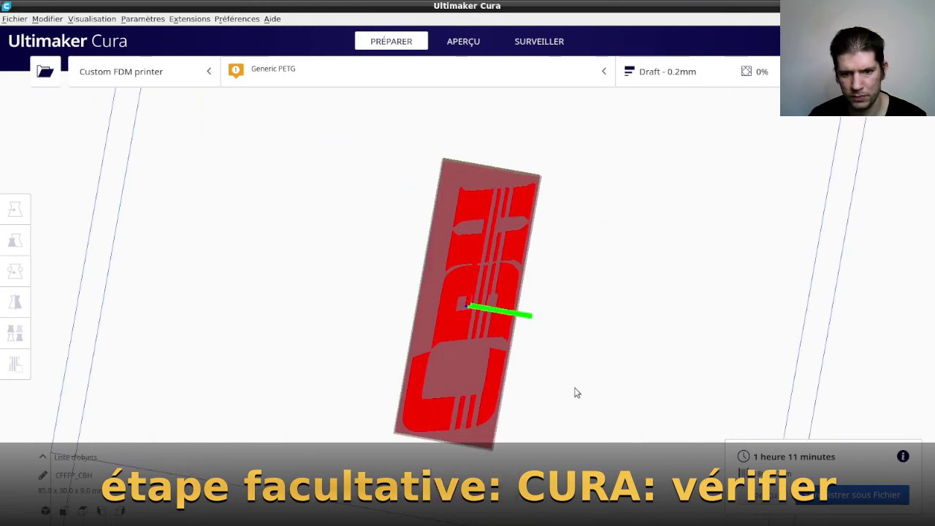
{"action": "mouse_move", "coordinate": [685, 324]}
{"action": "right_mouse_down"}
{"action": "mouse_move", "coordinate": [626, 233]}
{"action": "mouse_move", "coordinate": [349, 161]}
{"action": "mouse_move", "coordinate": [299, 209]}
{"action": "mouse_move", "coordinate": [369, 170]}
{"action": "right_mouse_up"}
{"action": "scroll", "coordinate": [571, 308], "scroll_direction": "up", "scroll_amount": 2}
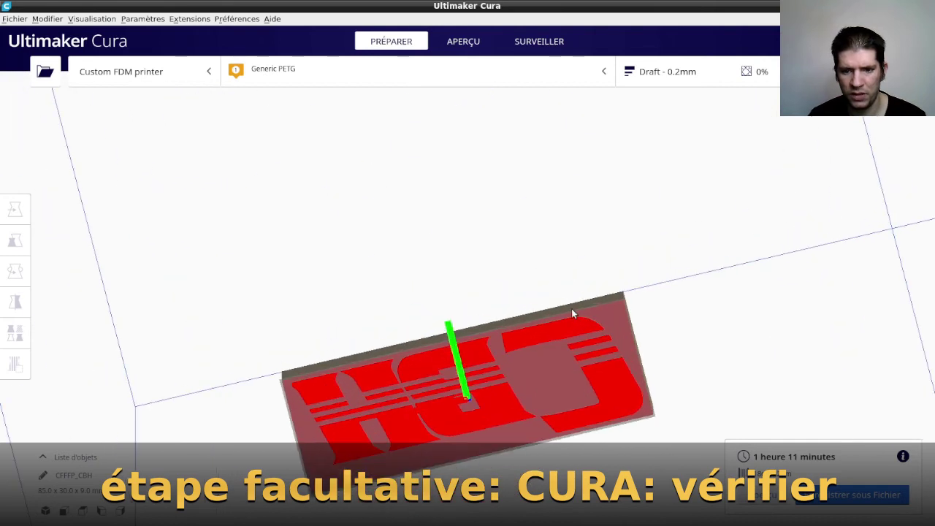
{"action": "scroll", "coordinate": [623, 342], "scroll_direction": "up", "scroll_amount": 3}
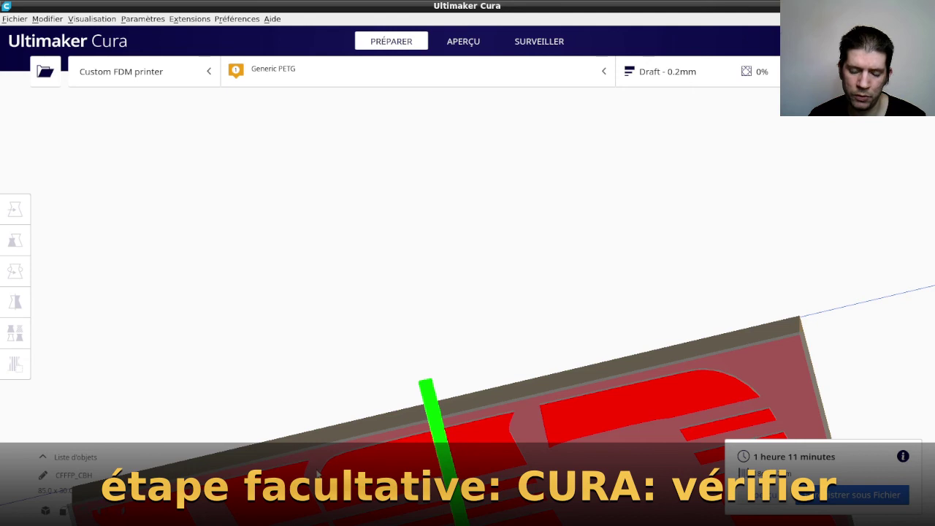
{"action": "scroll", "coordinate": [750, 465], "scroll_direction": "up", "scroll_amount": 2}
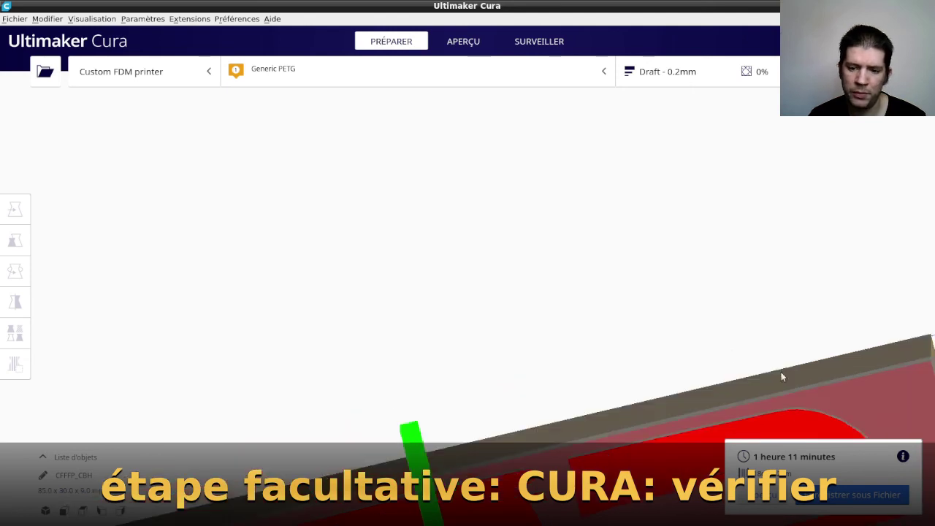
{"action": "scroll", "coordinate": [631, 357], "scroll_direction": "down", "scroll_amount": 3}
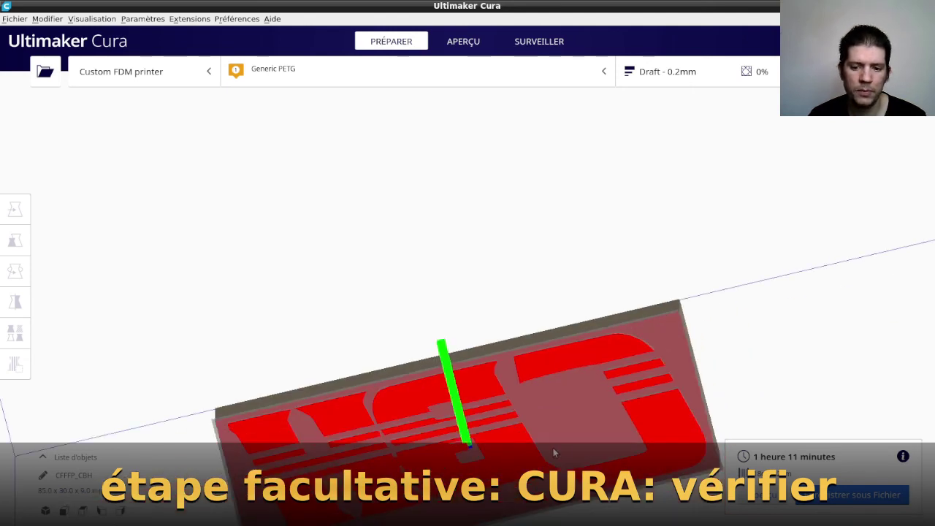
{"action": "scroll", "coordinate": [546, 457], "scroll_direction": "down", "scroll_amount": 1}
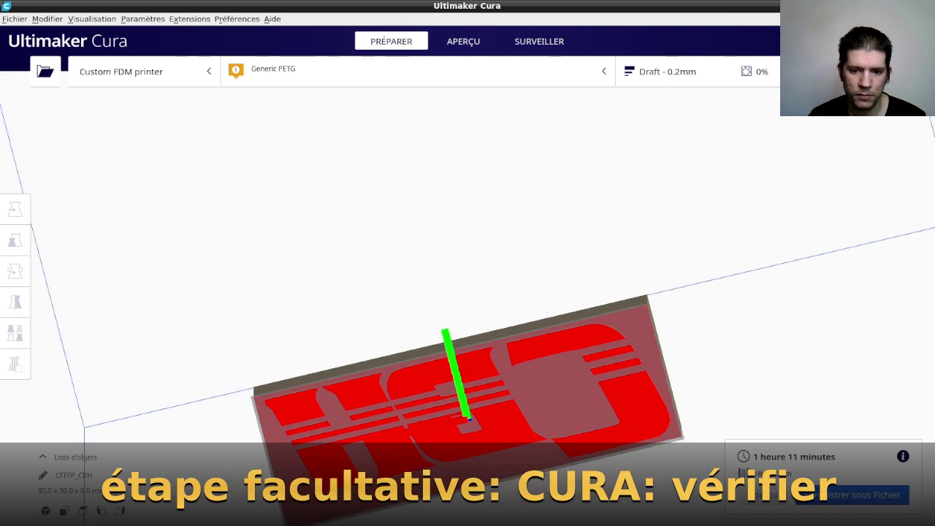
Step: Uniformly scale the CBH model by setting its Z height from 9 to 3 mm
{"action": "left_click", "coordinate": [280, 426]}
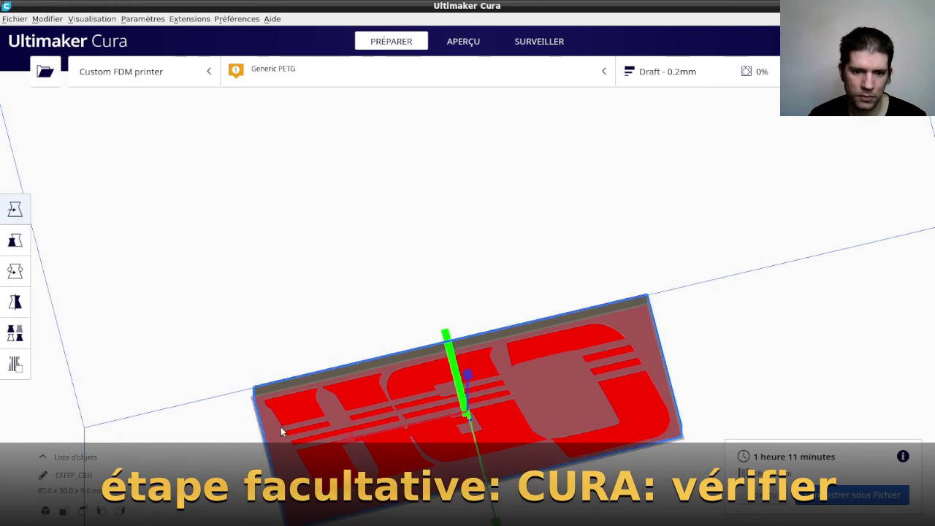
{"action": "left_click", "coordinate": [14, 241]}
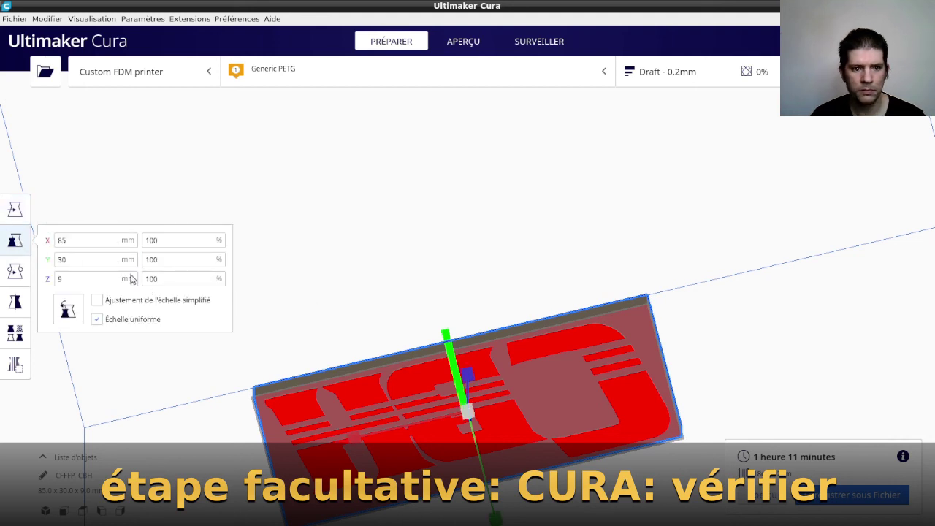
{"action": "left_click", "coordinate": [107, 278]}
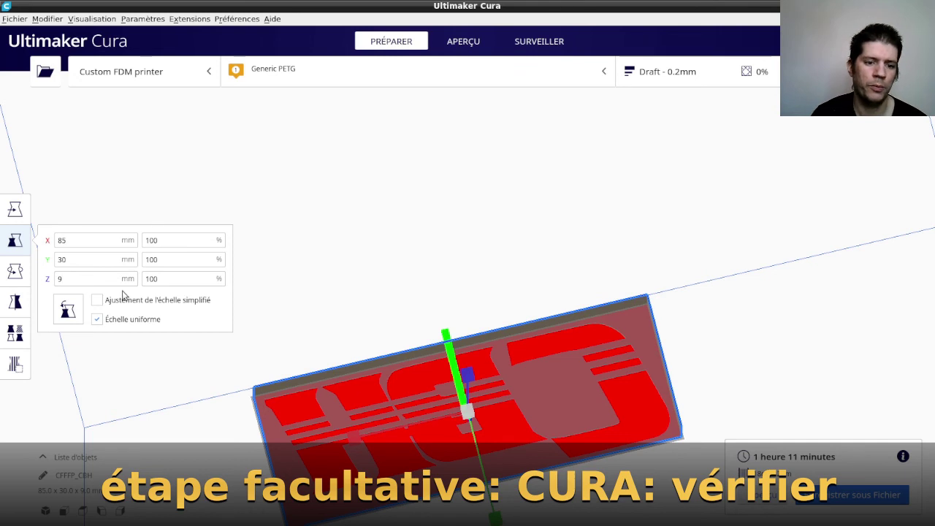
{"action": "key", "text": "BackSpace"}
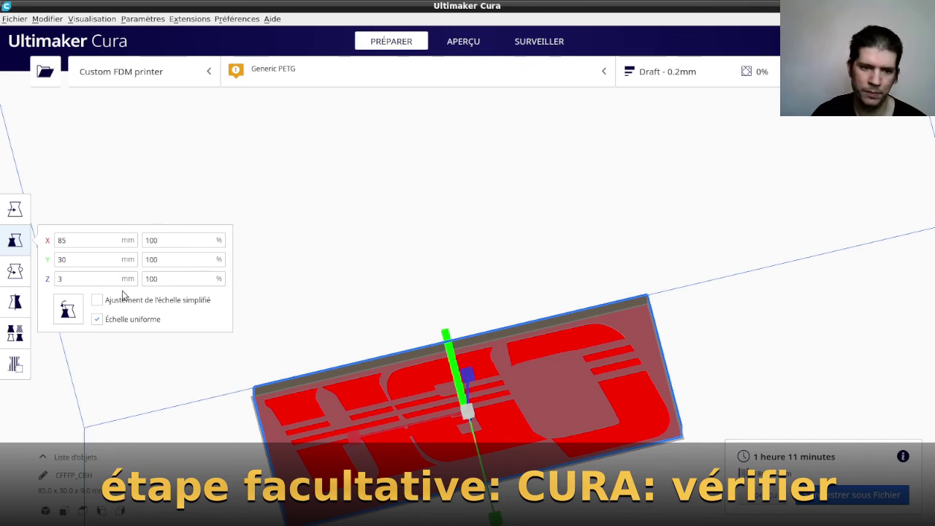
{"action": "key", "text": "Return"}
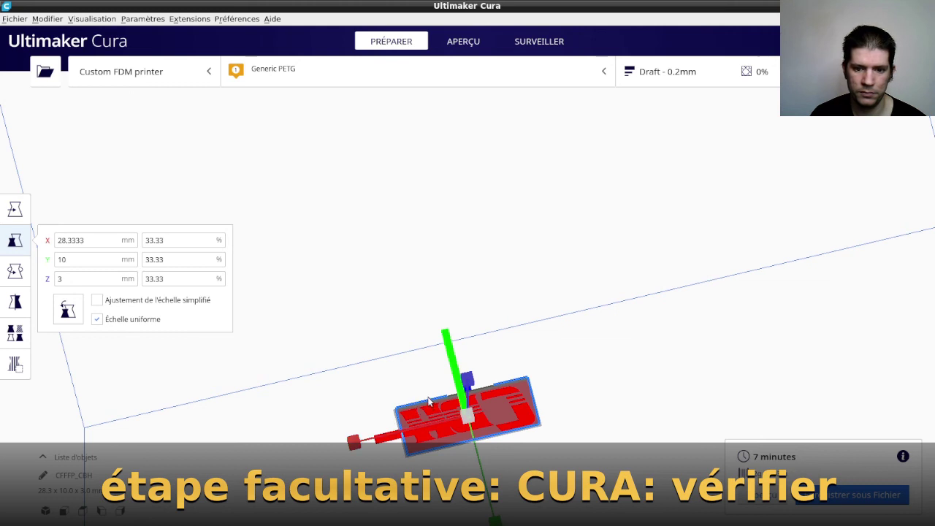
Step: Use the Move tool with the CBH model selected to show its X/Y/Z position
{"action": "left_click", "coordinate": [14, 208]}
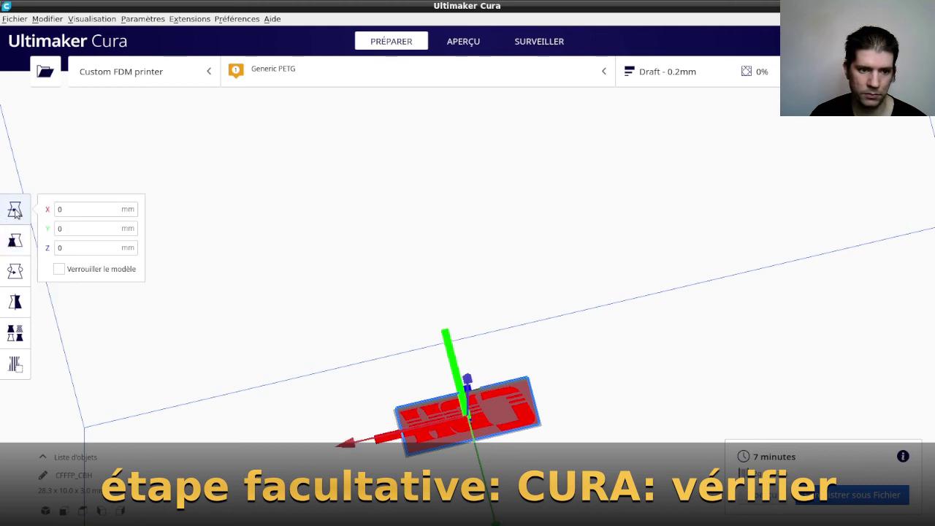
{"action": "left_click", "coordinate": [297, 399]}
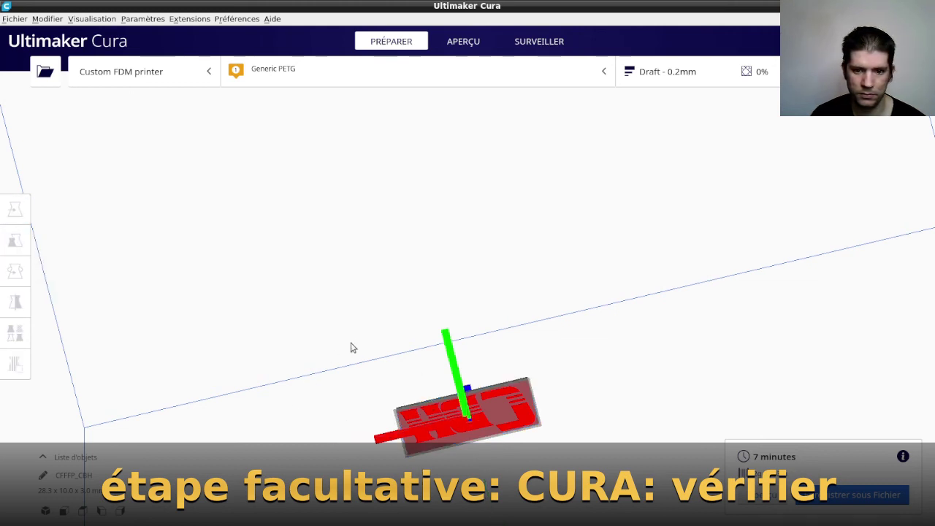
{"action": "left_click", "coordinate": [412, 422]}
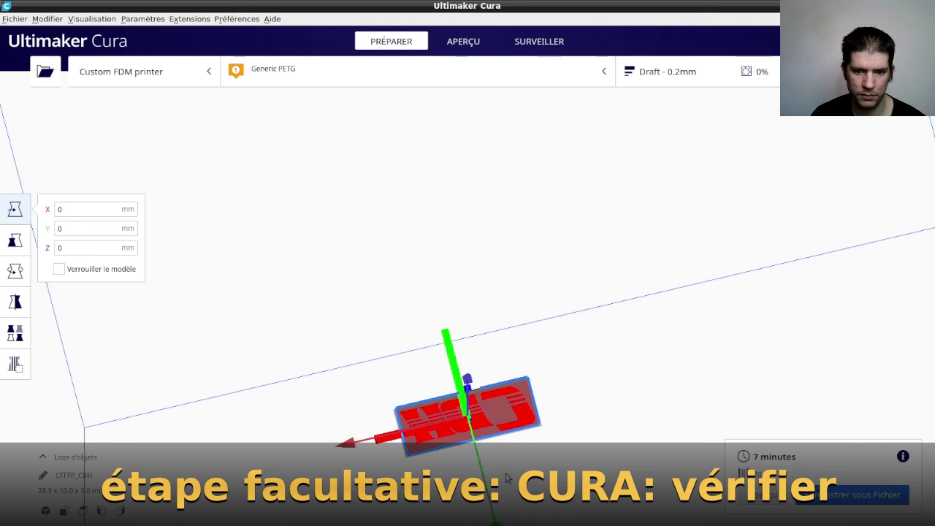
Step: Orbit and zoom around the 28.3 × 10 × 3 mm model on the build plate
{"action": "scroll", "coordinate": [570, 423], "scroll_direction": "down", "scroll_amount": 5}
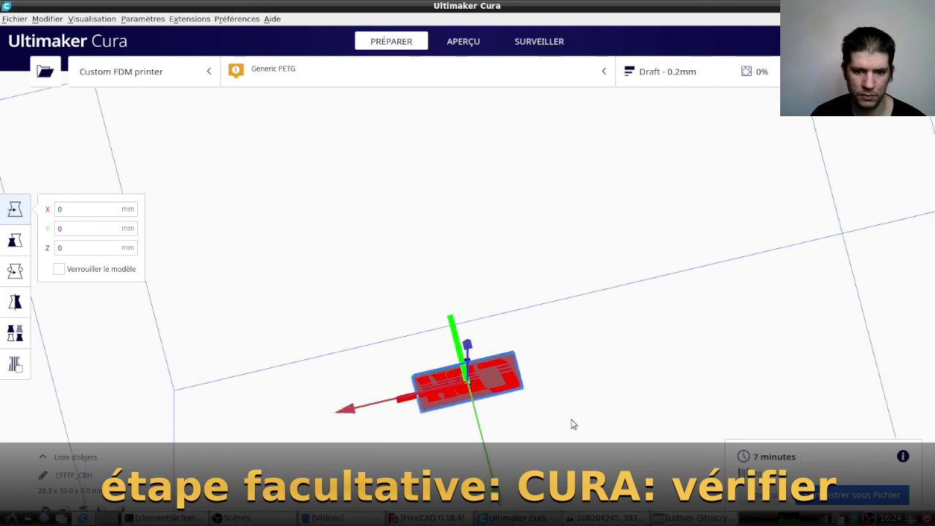
{"action": "scroll", "coordinate": [541, 435], "scroll_direction": "down", "scroll_amount": 2}
{"action": "right_click_drag", "start_coordinate": [400, 431], "coordinate": [599, 345]}
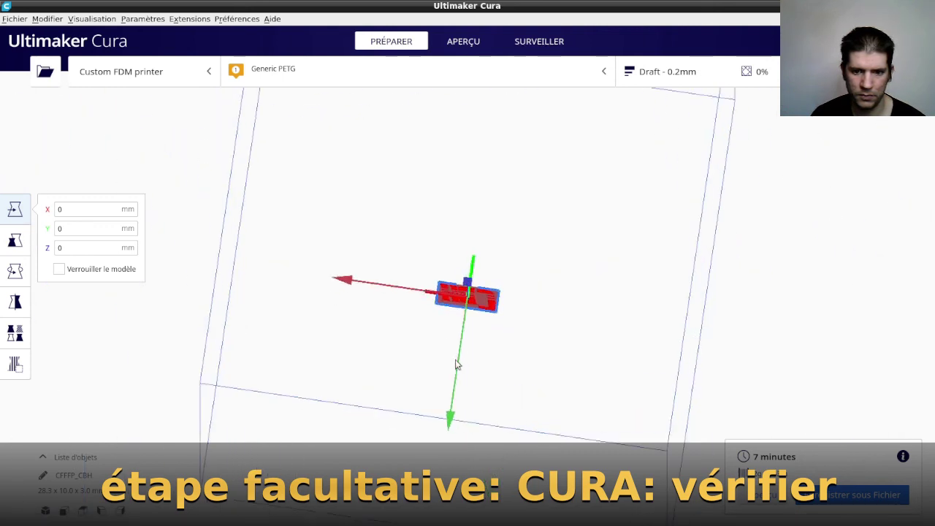
{"action": "mouse_move", "coordinate": [372, 167]}
{"action": "right_mouse_down"}
{"action": "mouse_move", "coordinate": [509, 311]}
{"action": "mouse_move", "coordinate": [538, 293]}
{"action": "mouse_move", "coordinate": [544, 276]}
{"action": "right_mouse_up"}
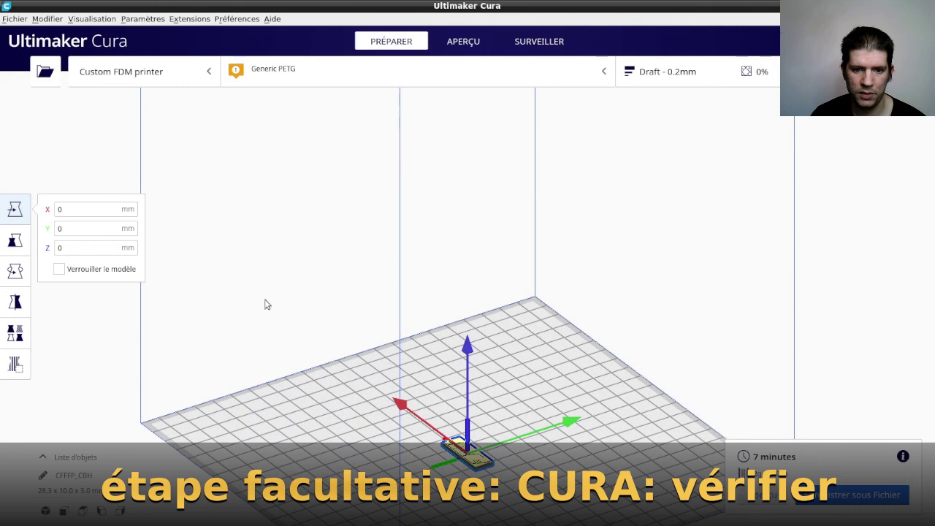
{"action": "scroll", "coordinate": [266, 305], "scroll_direction": "up", "scroll_amount": 1}
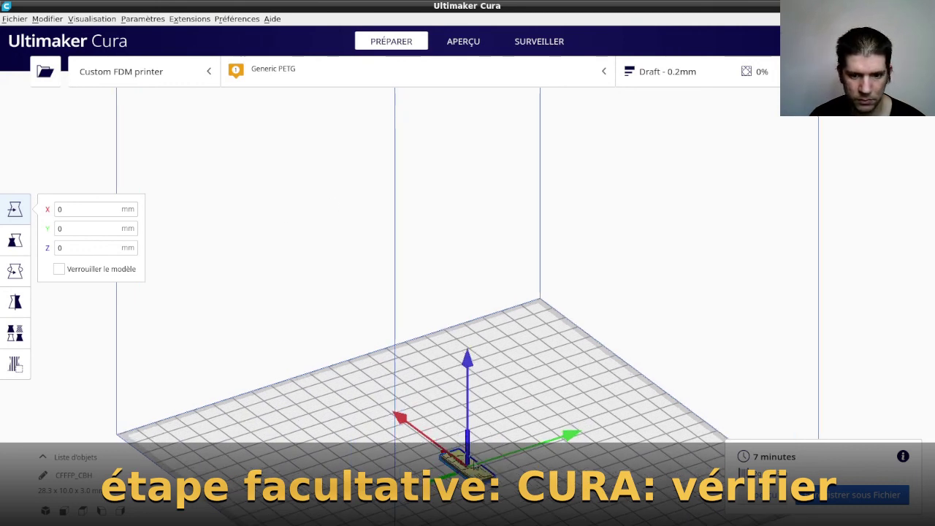
{"action": "scroll", "coordinate": [488, 474], "scroll_direction": "up", "scroll_amount": 1}
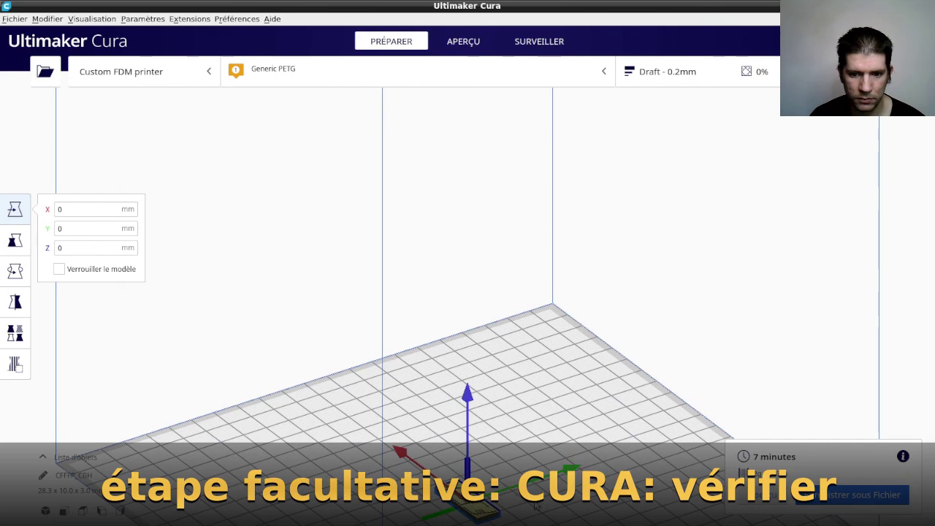
{"action": "right_click_drag", "start_coordinate": [536, 506], "coordinate": [683, 509]}
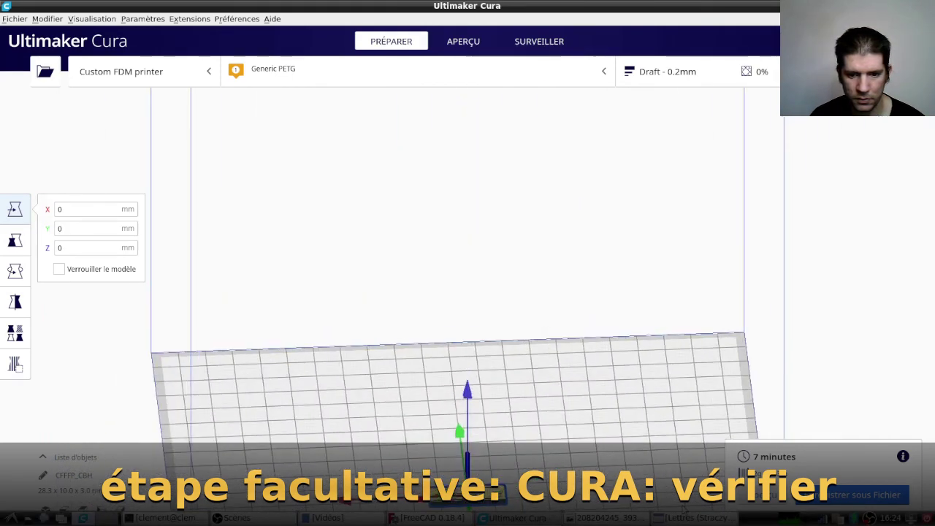
{"action": "right_click_drag", "start_coordinate": [494, 434], "coordinate": [437, 373]}
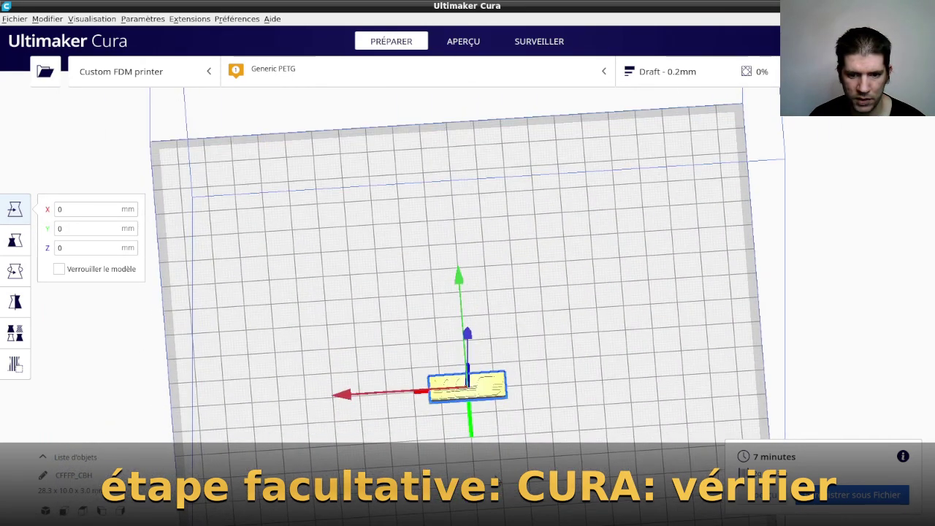
{"action": "scroll", "coordinate": [437, 372], "scroll_direction": "up", "scroll_amount": 1}
{"action": "scroll", "coordinate": [514, 432], "scroll_direction": "up", "scroll_amount": 2}
{"action": "scroll", "coordinate": [511, 431], "scroll_direction": "up", "scroll_amount": 1}
{"action": "scroll", "coordinate": [511, 431], "scroll_direction": "up", "scroll_amount": 1}
{"action": "mouse_move", "coordinate": [328, 440]}
{"action": "right_mouse_down"}
{"action": "mouse_move", "coordinate": [593, 517]}
{"action": "mouse_move", "coordinate": [570, 522]}
{"action": "right_mouse_up"}
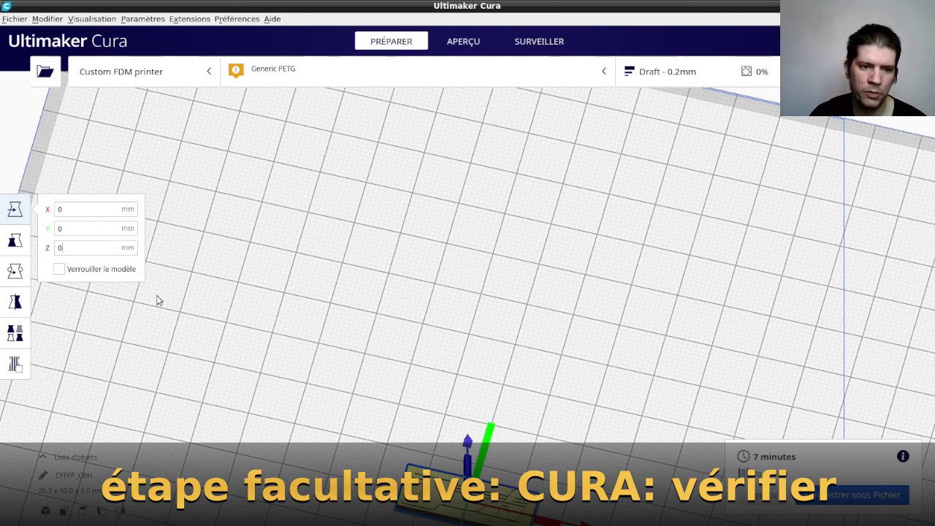
Step: Set the model's Z position to -2 mm, sinking it partly below the plate
{"action": "type", "text": "-2"}
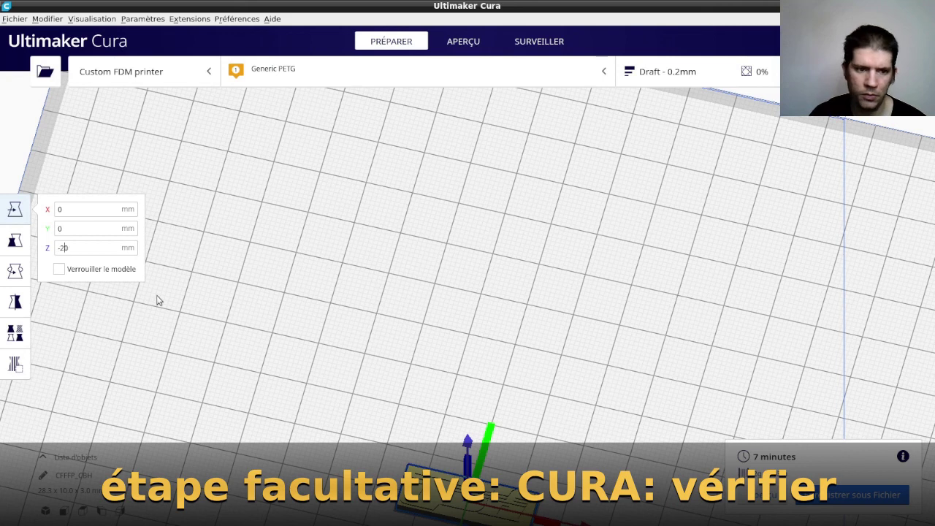
{"action": "key", "text": "BackSpace"}
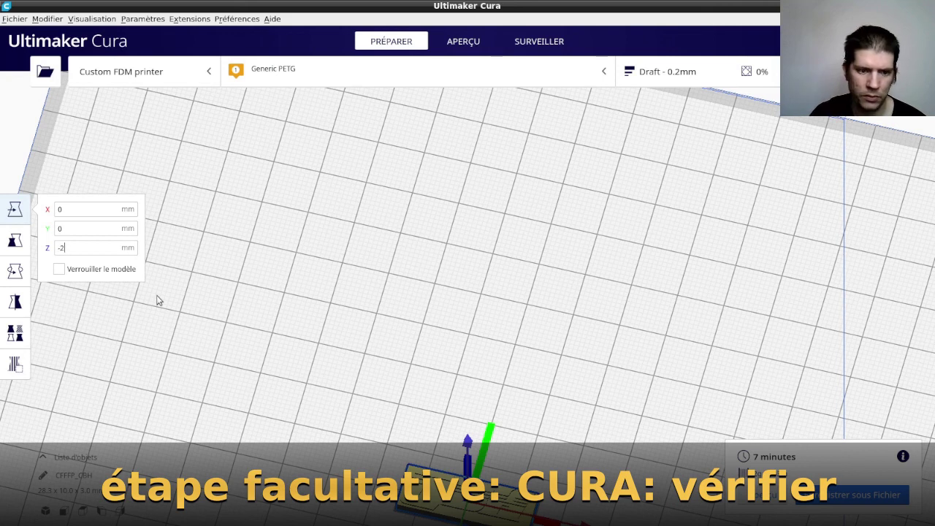
{"action": "key", "text": "Return"}
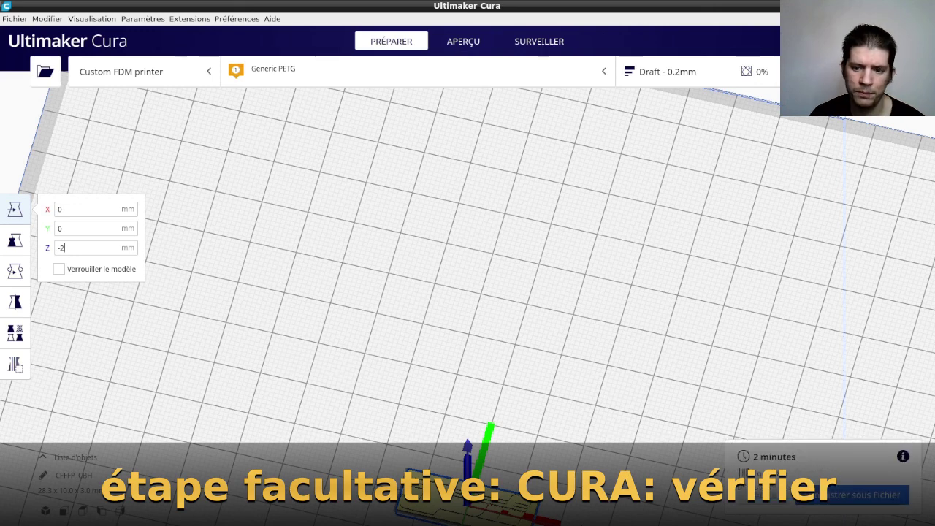
{"action": "scroll", "coordinate": [467, 292], "scroll_direction": "down", "scroll_amount": 2}
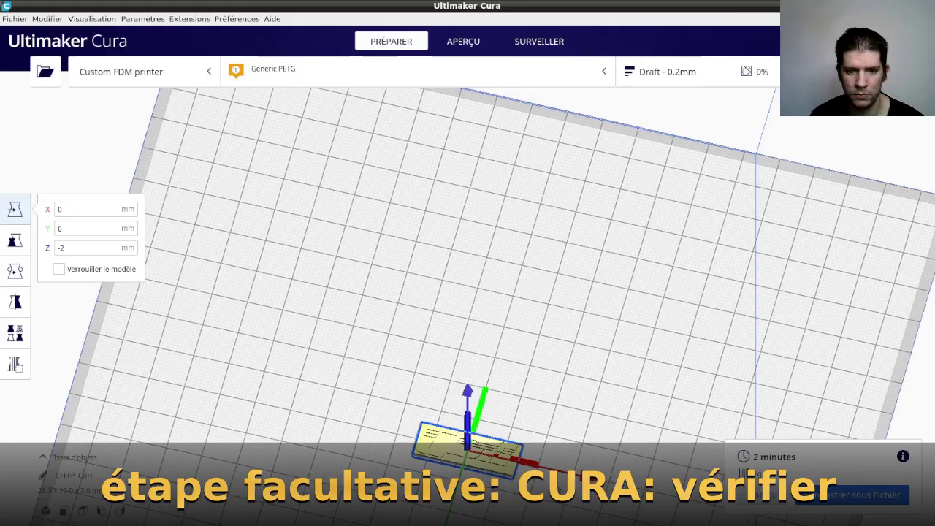
{"action": "scroll", "coordinate": [516, 461], "scroll_direction": "up", "scroll_amount": 2}
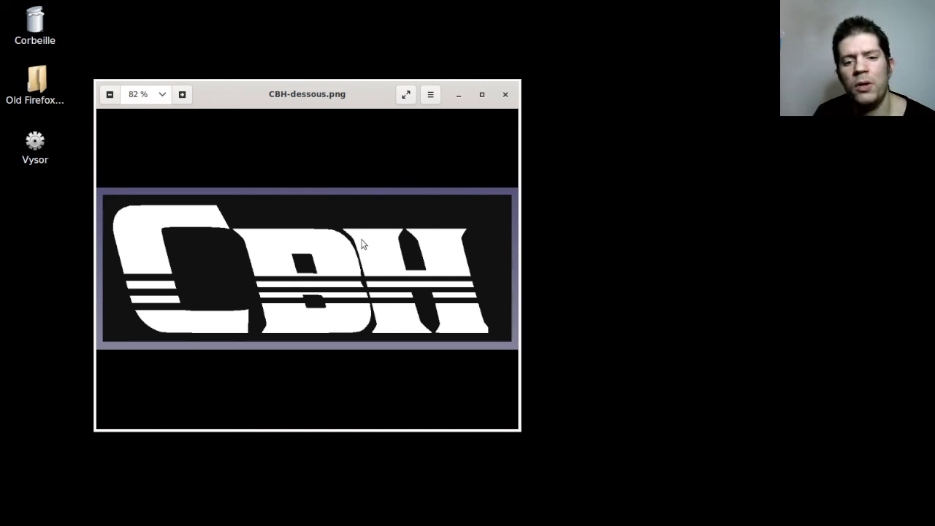
{"action": "mouse_move", "coordinate": [307, 268]}
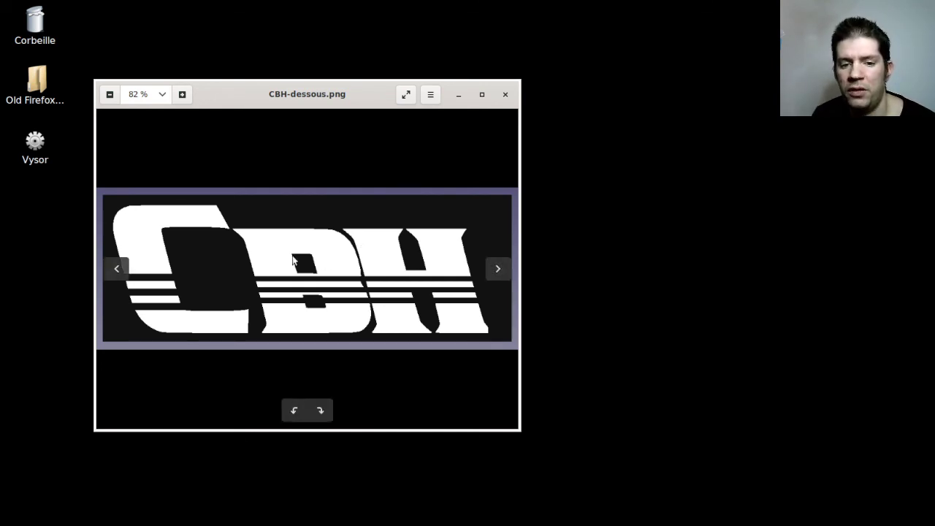
Step: Restore the qrcode.png window, then bring the MAXTER truck chart photo to the front
{"action": "left_click", "coordinate": [690, 518]}
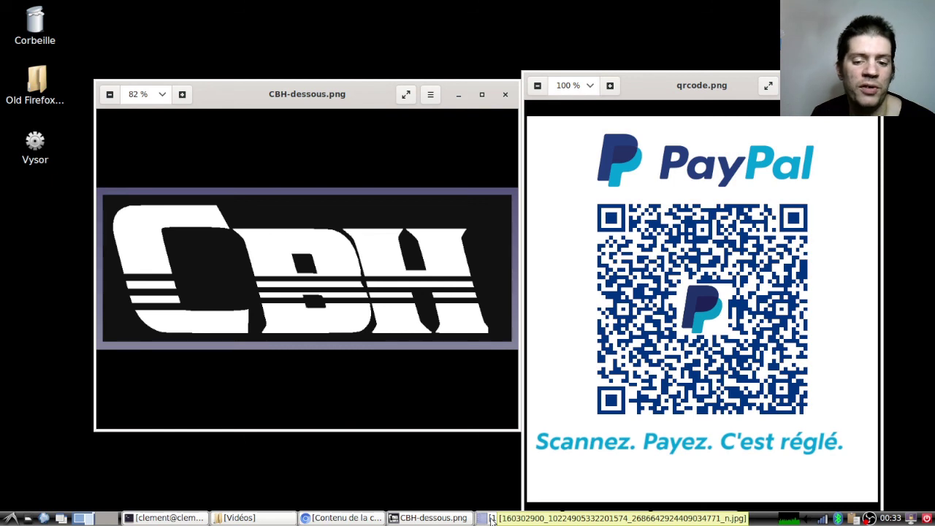
{"action": "left_click", "coordinate": [491, 518]}
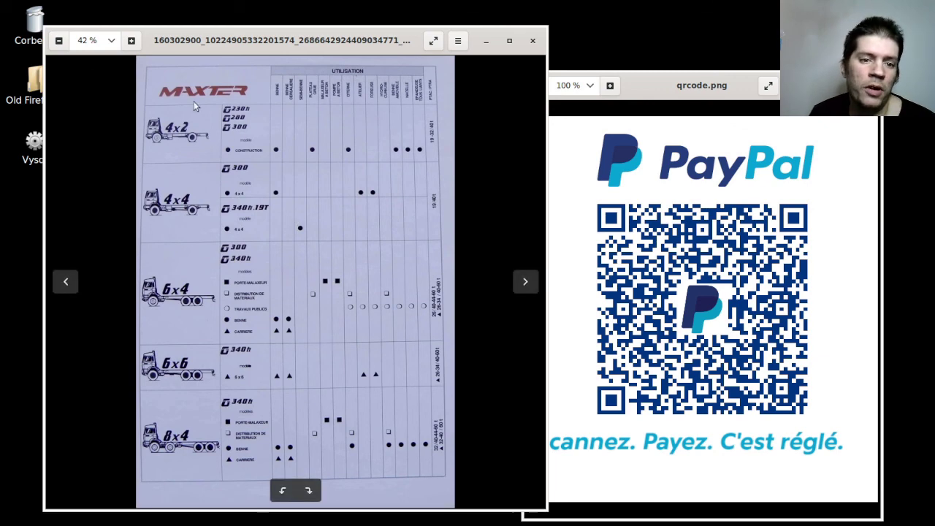
{"action": "scroll", "coordinate": [167, 89], "scroll_direction": "up", "scroll_amount": 3}
{"action": "scroll", "coordinate": [167, 90], "scroll_direction": "up", "scroll_amount": 5}
{"action": "scroll", "coordinate": [166, 91], "scroll_direction": "up", "scroll_amount": 5}
{"action": "scroll", "coordinate": [157, 91], "scroll_direction": "up", "scroll_amount": 5}
{"action": "scroll", "coordinate": [161, 95], "scroll_direction": "up", "scroll_amount": 5}
{"action": "scroll", "coordinate": [171, 107], "scroll_direction": "up", "scroll_amount": 3}
{"action": "scroll", "coordinate": [190, 122], "scroll_direction": "up", "scroll_amount": 3}
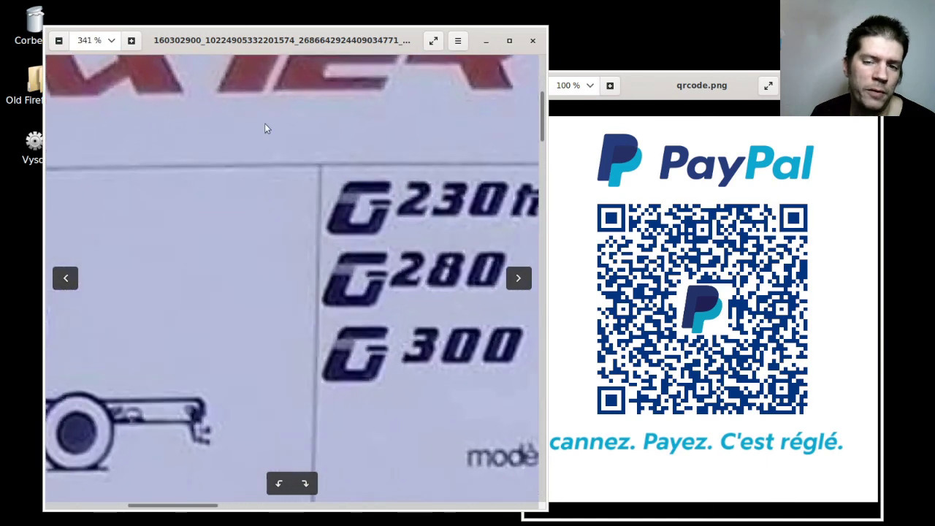
{"action": "left_click_drag", "start_coordinate": [266, 106], "coordinate": [263, 254]}
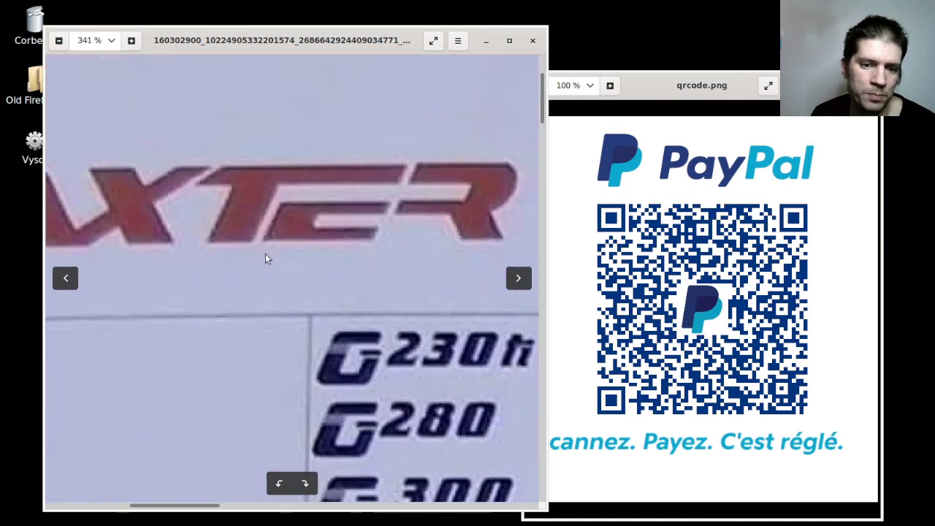
{"action": "scroll", "coordinate": [265, 253], "scroll_direction": "up", "scroll_amount": 3}
{"action": "scroll", "coordinate": [267, 247], "scroll_direction": "up", "scroll_amount": 2}
{"action": "left_click_drag", "start_coordinate": [307, 159], "coordinate": [299, 188]}
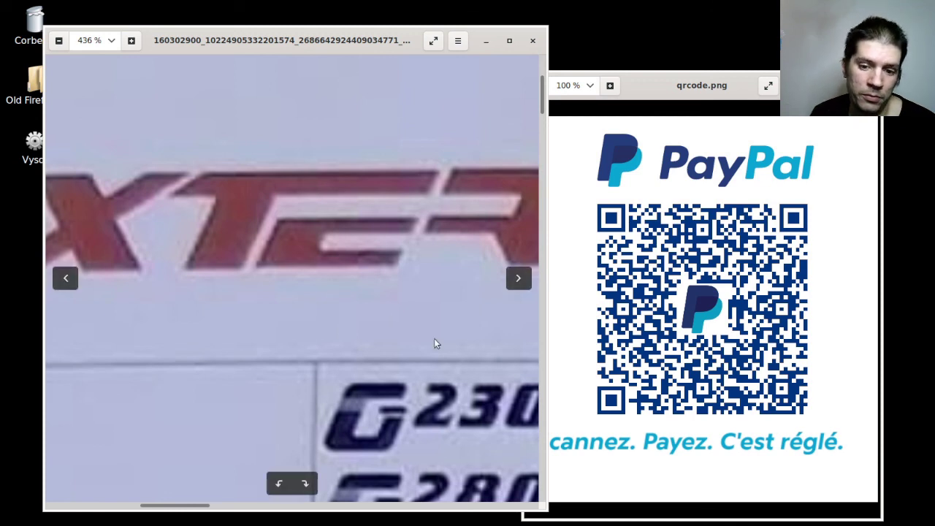
{"action": "left_click_drag", "start_coordinate": [434, 340], "coordinate": [307, 171]}
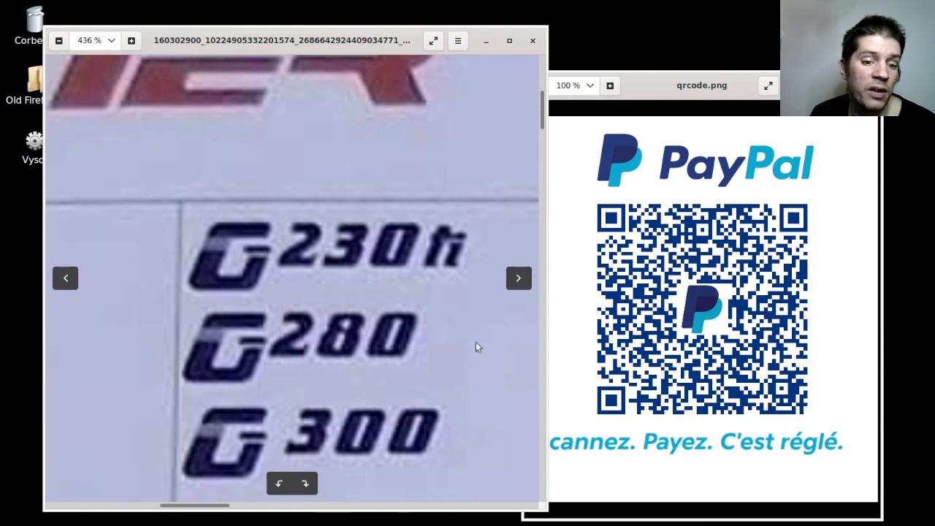
{"action": "scroll", "coordinate": [482, 325], "scroll_direction": "down", "scroll_amount": 3}
{"action": "scroll", "coordinate": [478, 343], "scroll_direction": "down", "scroll_amount": 3}
{"action": "scroll", "coordinate": [365, 358], "scroll_direction": "down", "scroll_amount": 2}
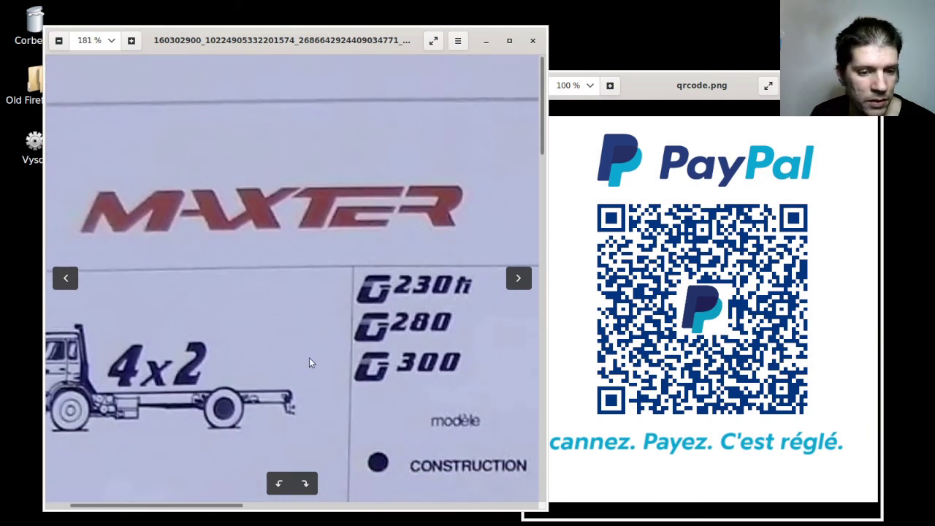
{"action": "scroll", "coordinate": [309, 358], "scroll_direction": "down", "scroll_amount": 1}
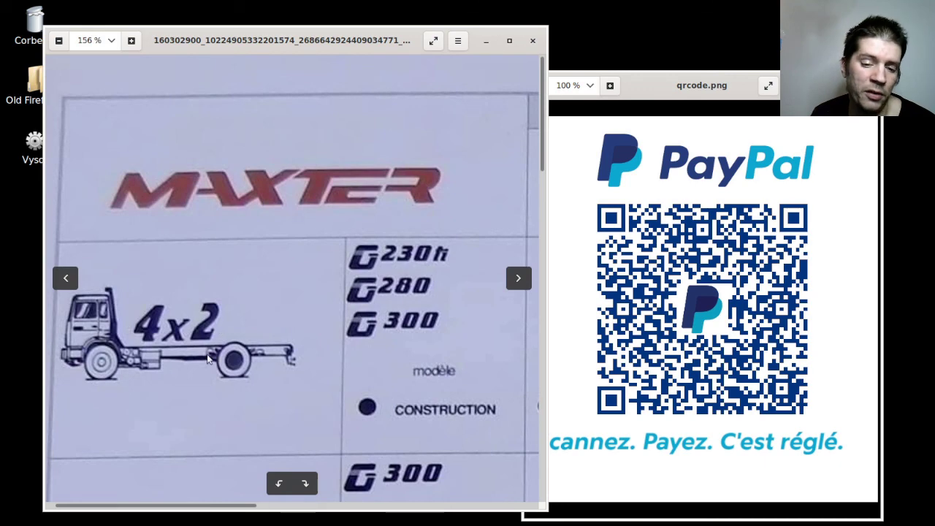
{"action": "scroll", "coordinate": [450, 294], "scroll_direction": "down", "scroll_amount": 2}
{"action": "scroll", "coordinate": [455, 282], "scroll_direction": "down", "scroll_amount": 2}
{"action": "scroll", "coordinate": [430, 302], "scroll_direction": "down", "scroll_amount": 2}
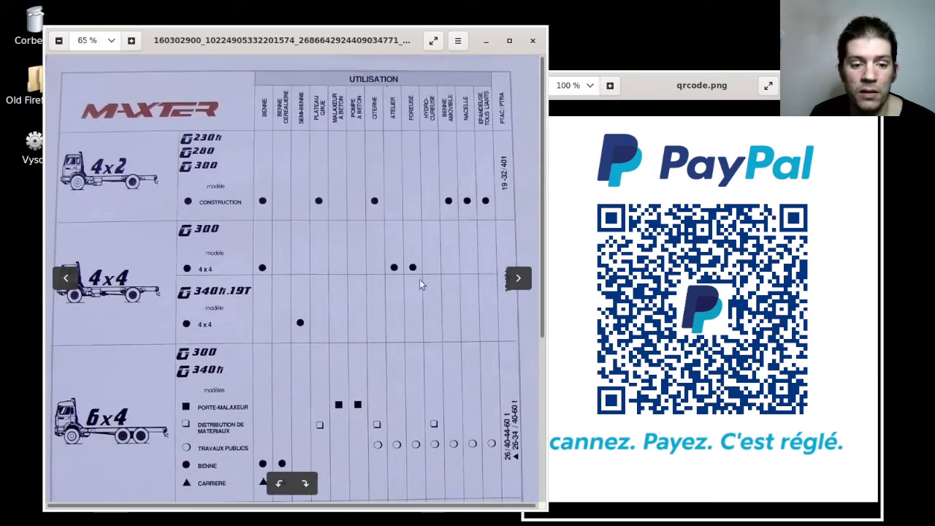
{"action": "scroll", "coordinate": [309, 400], "scroll_direction": "down", "scroll_amount": 1}
{"action": "scroll", "coordinate": [292, 383], "scroll_direction": "down", "scroll_amount": 1}
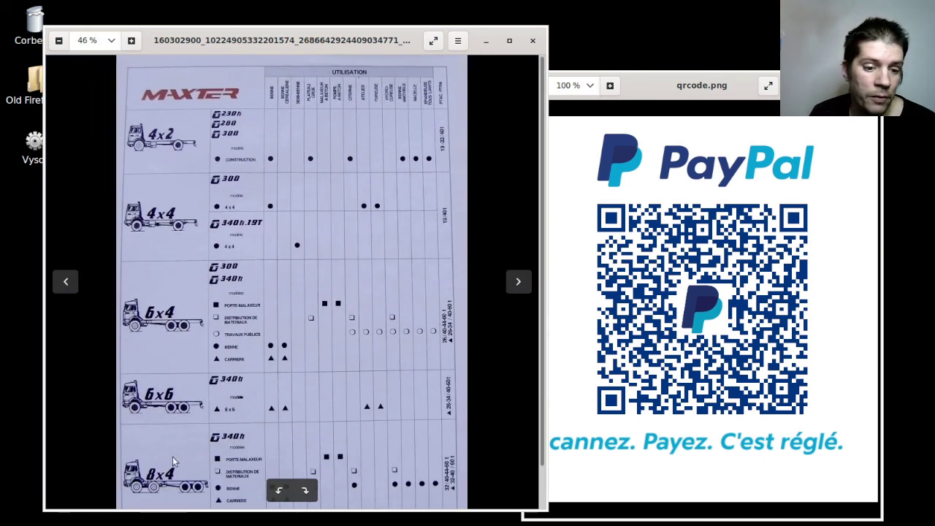